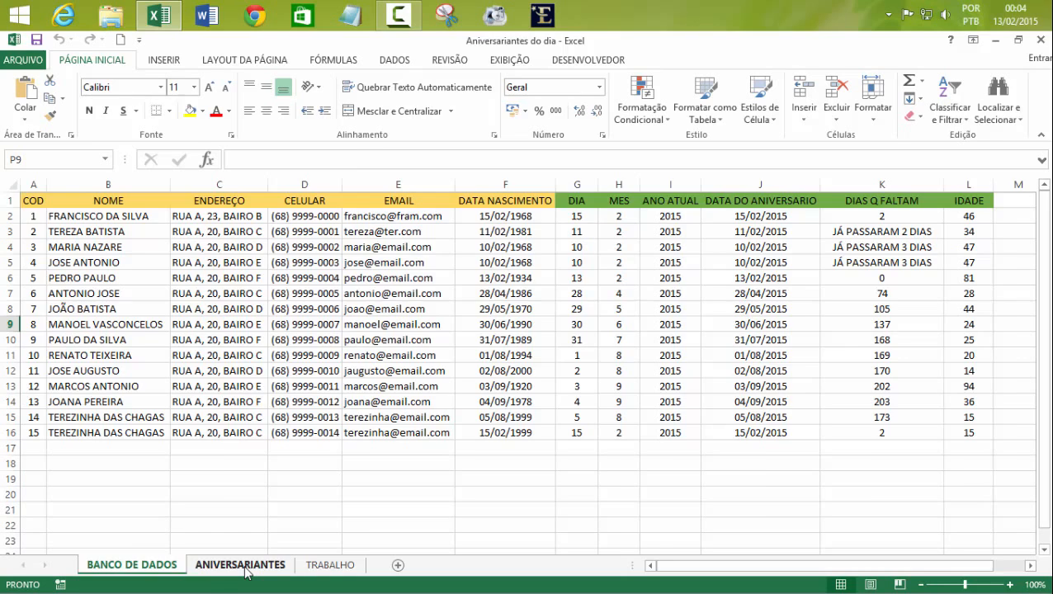
- Examine the empty ANIVERSARIANTES sheet and the column headers of the BANCO DE DADOS sheet
{"action": "left_click", "coordinate": [243, 566]}
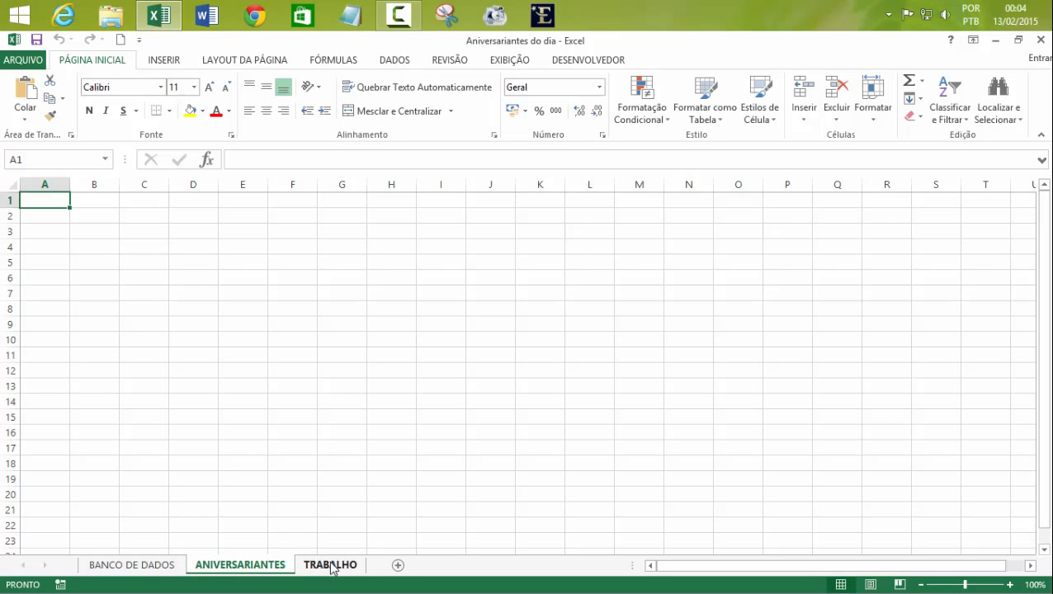
{"action": "left_click", "coordinate": [151, 566]}
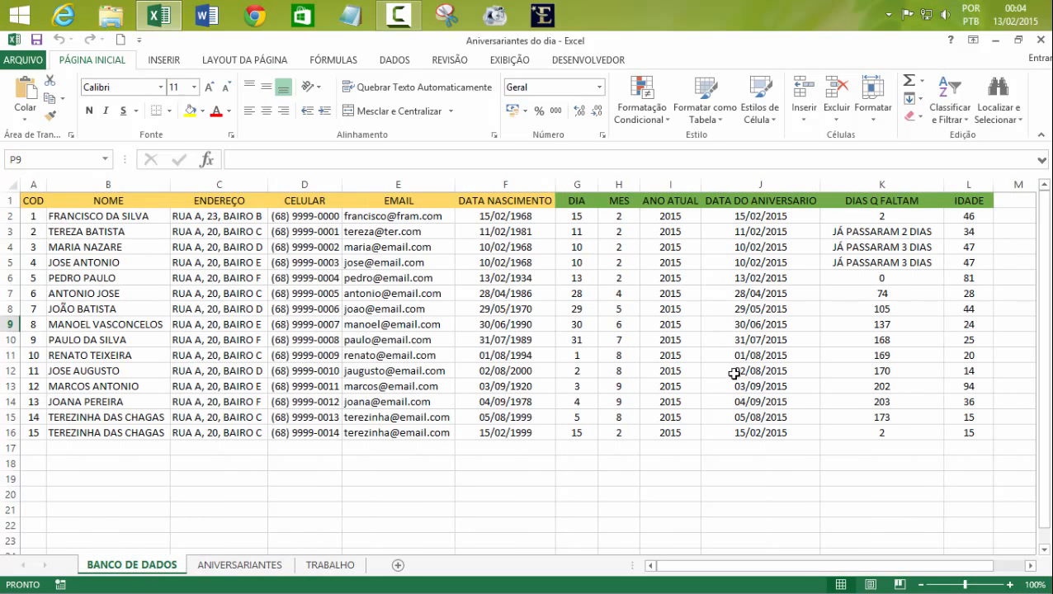
{"action": "left_click", "coordinate": [780, 472]}
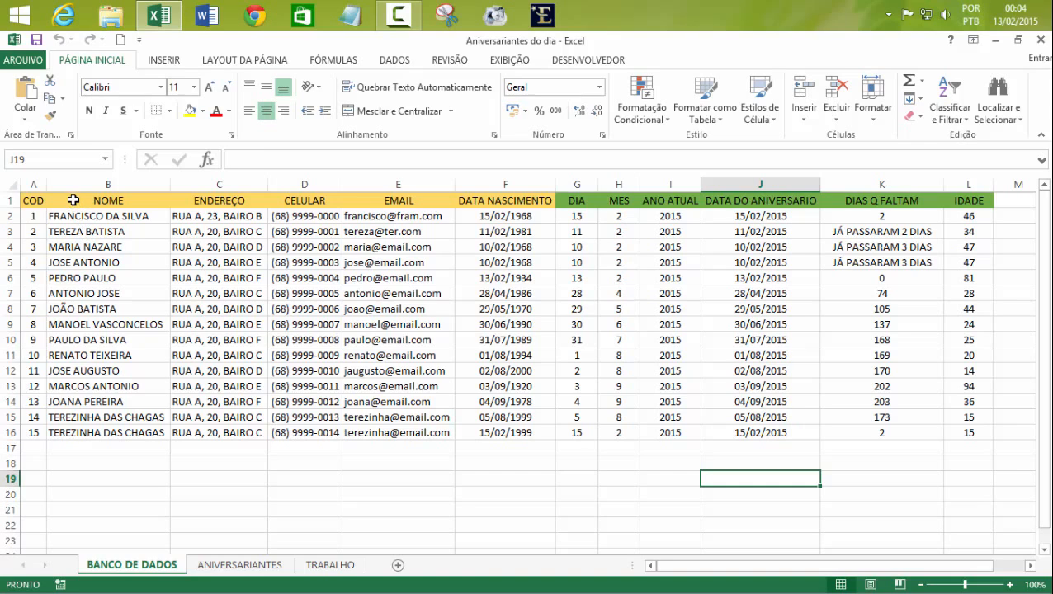
{"action": "left_click", "coordinate": [73, 199]}
{"action": "left_click", "coordinate": [212, 200]}
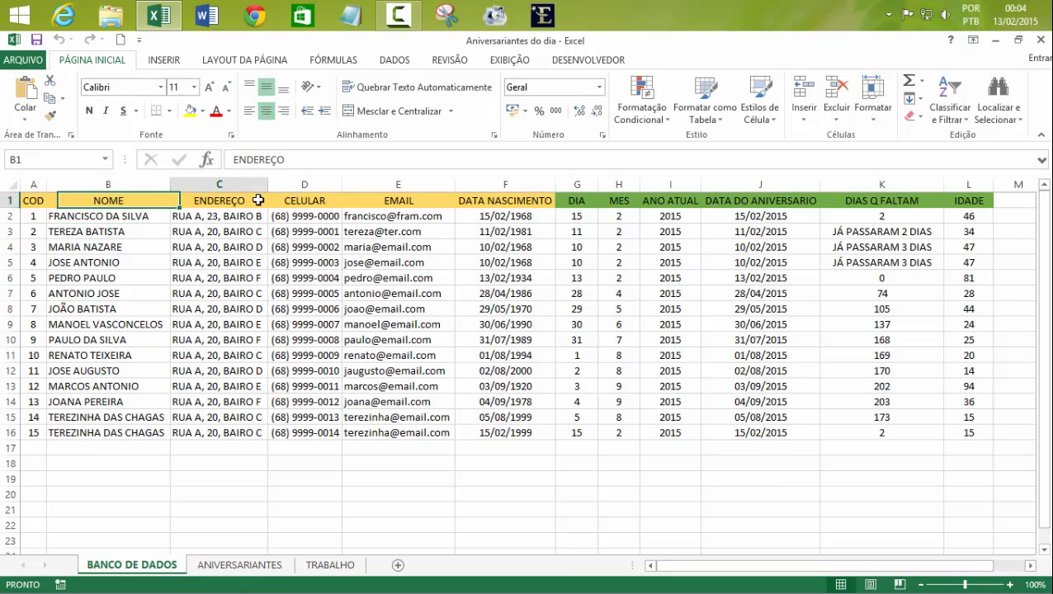
{"action": "left_click", "coordinate": [345, 199]}
{"action": "left_click", "coordinate": [493, 200]}
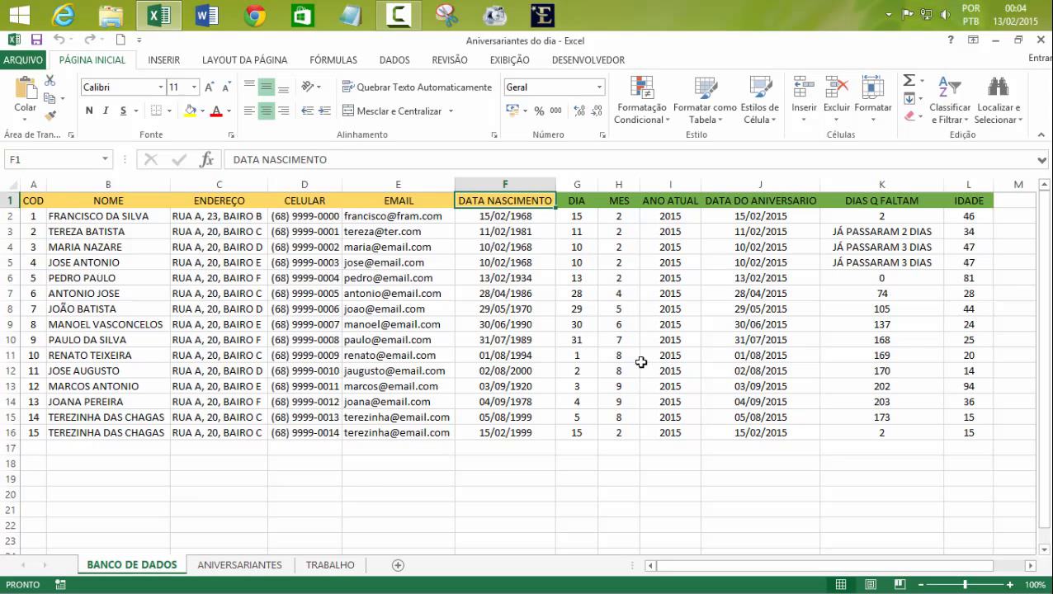
- Copy the NOME, ENDEREÇO, CELULAR, EMAIL and IDADE headers from BANCO DE DADOS to row 3 of ANIVERSARIANTES, starting at A3, and widen columns A to D
{"action": "left_click_drag", "start_coordinate": [115, 199], "coordinate": [445, 201]}
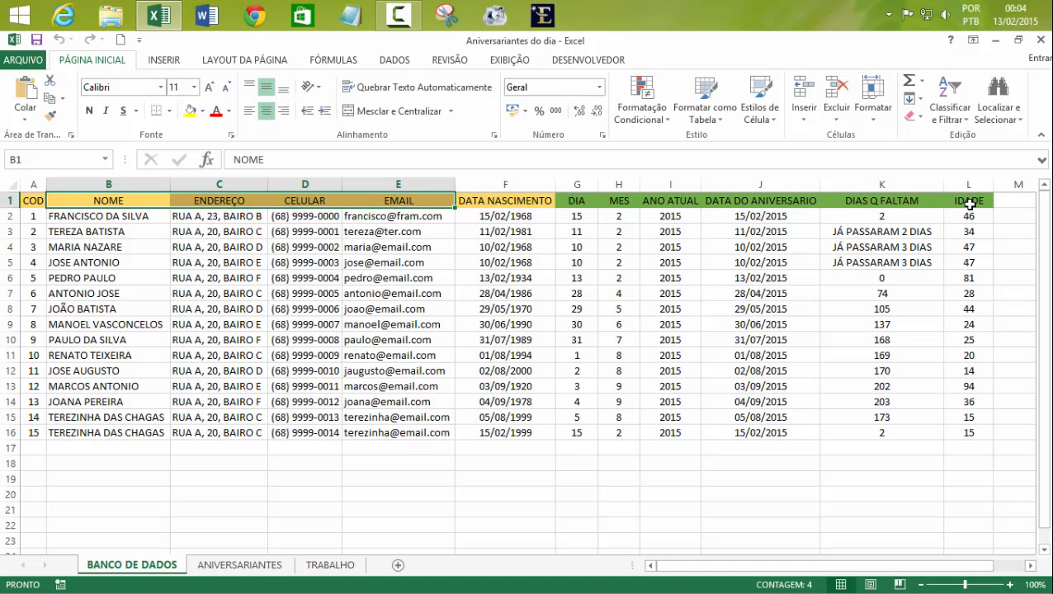
{"action": "left_click", "coordinate": [970, 200], "text": "ctrl"}
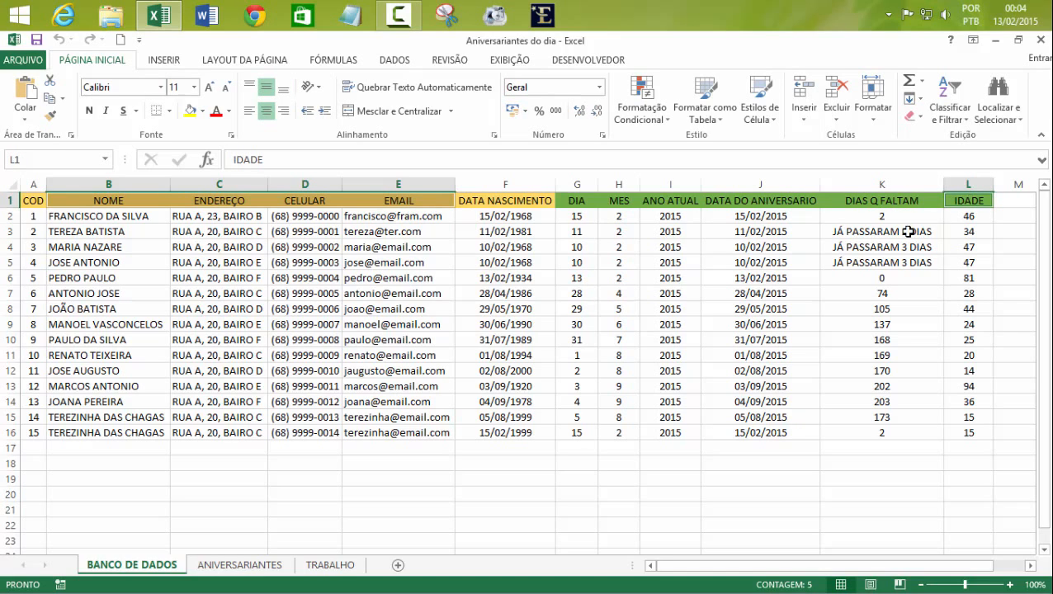
{"action": "key", "text": "ctrl+c"}
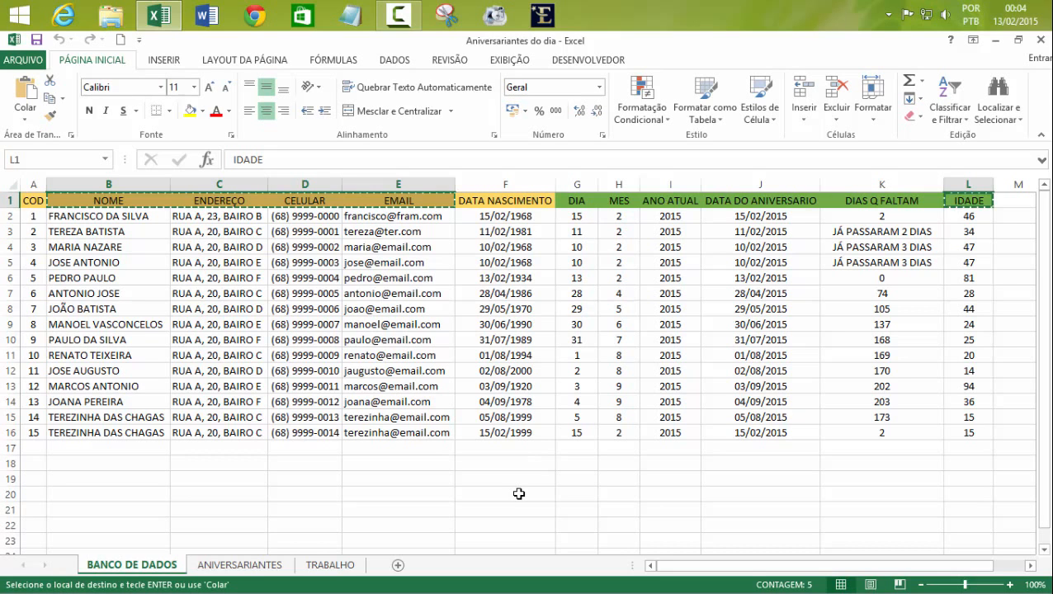
{"action": "left_click", "coordinate": [252, 567]}
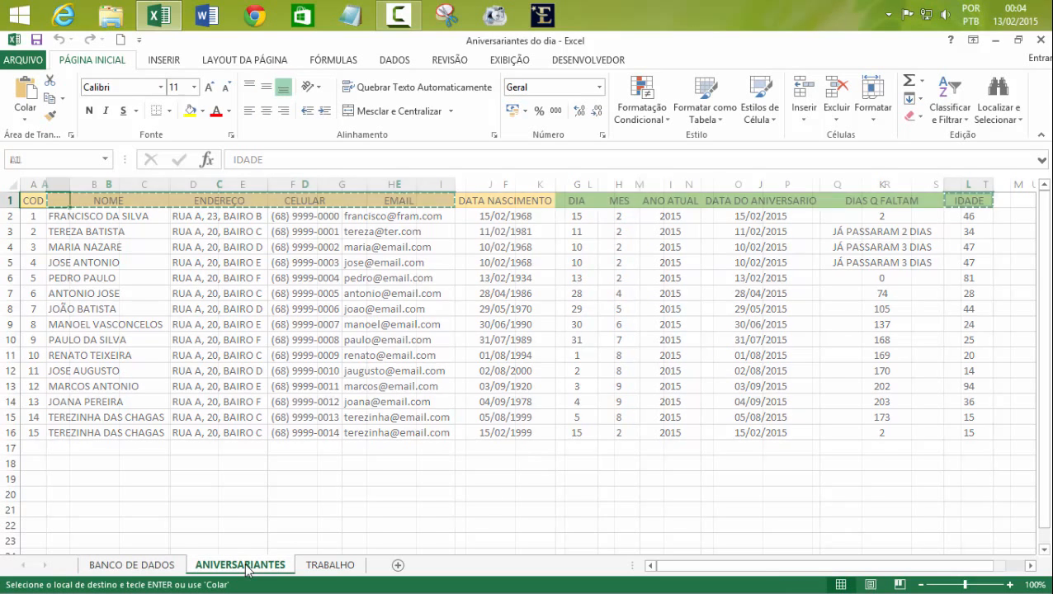
{"action": "left_click", "coordinate": [45, 232]}
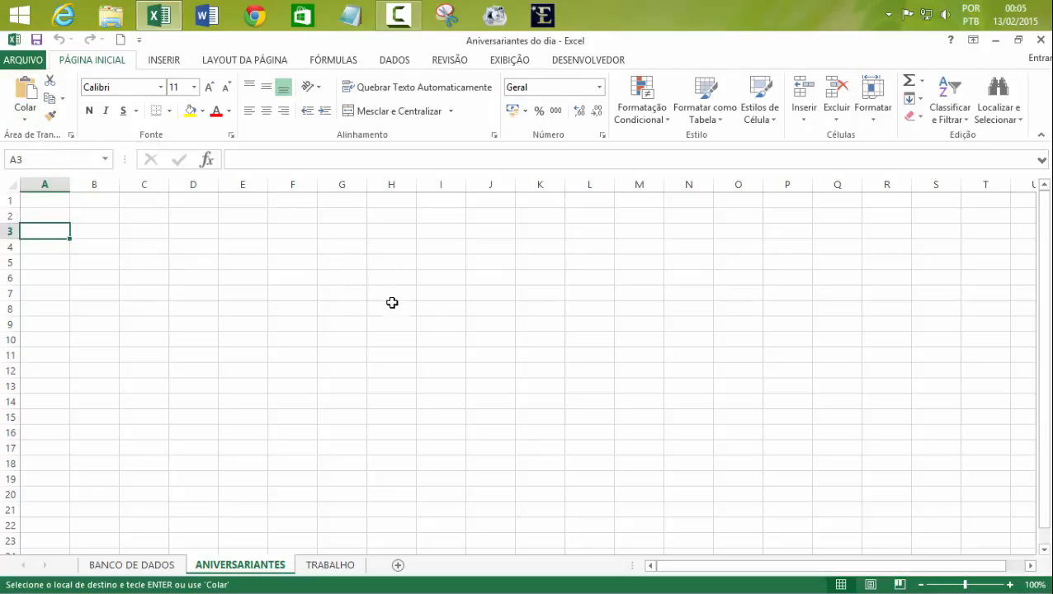
{"action": "key", "text": "Return"}
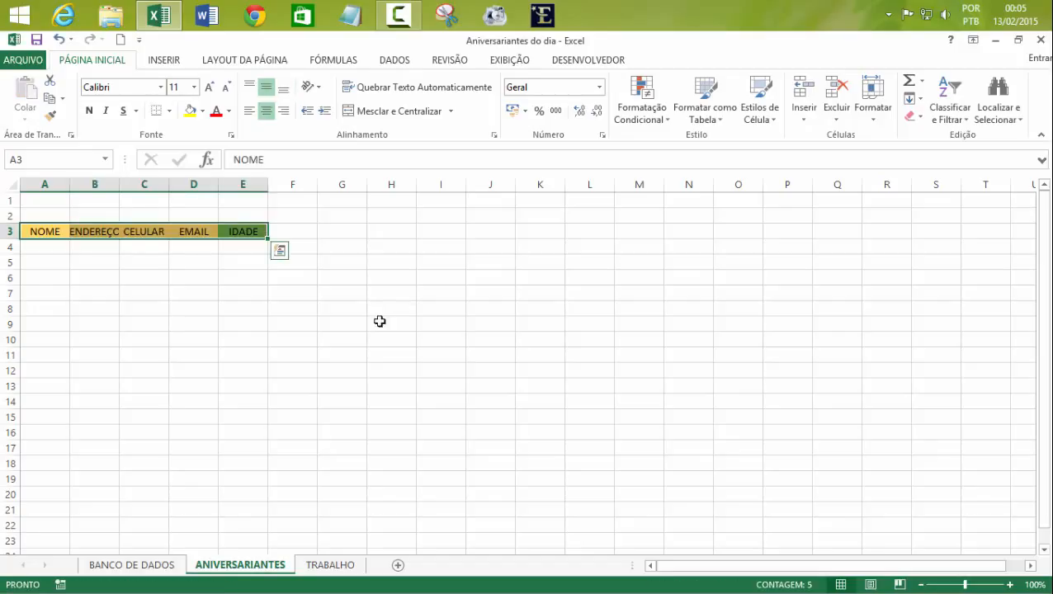
{"action": "left_click", "coordinate": [92, 277]}
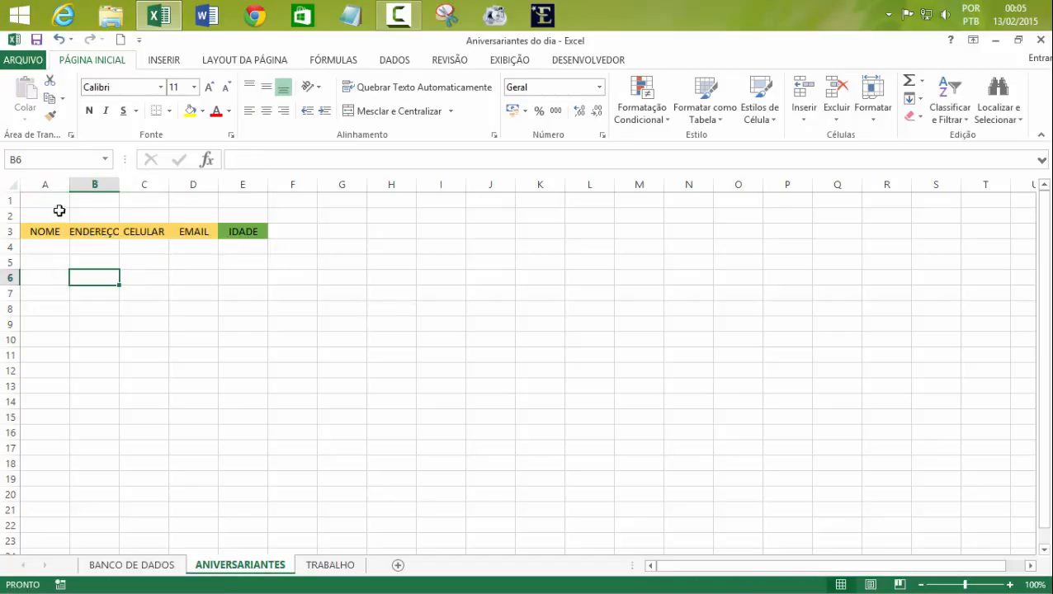
{"action": "left_click_drag", "start_coordinate": [66, 183], "coordinate": [160, 182]}
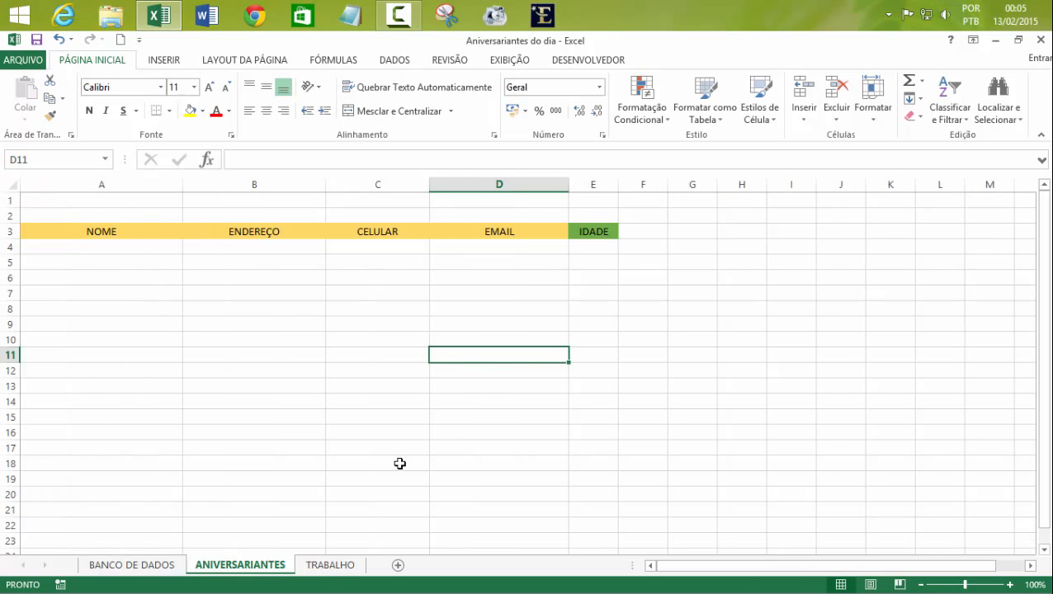
- Copy the DIAS Q FALTAM header from BANCO DE DADOS into F3 of ANIVERSARIANTES and fit column F to its width
{"action": "left_click", "coordinate": [167, 564]}
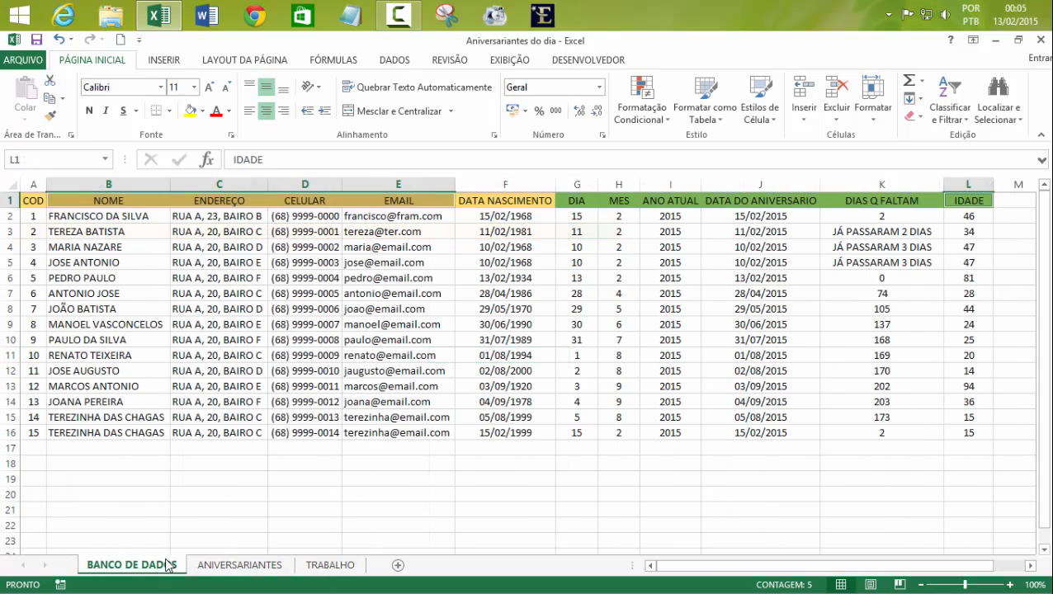
{"action": "left_click", "coordinate": [864, 199]}
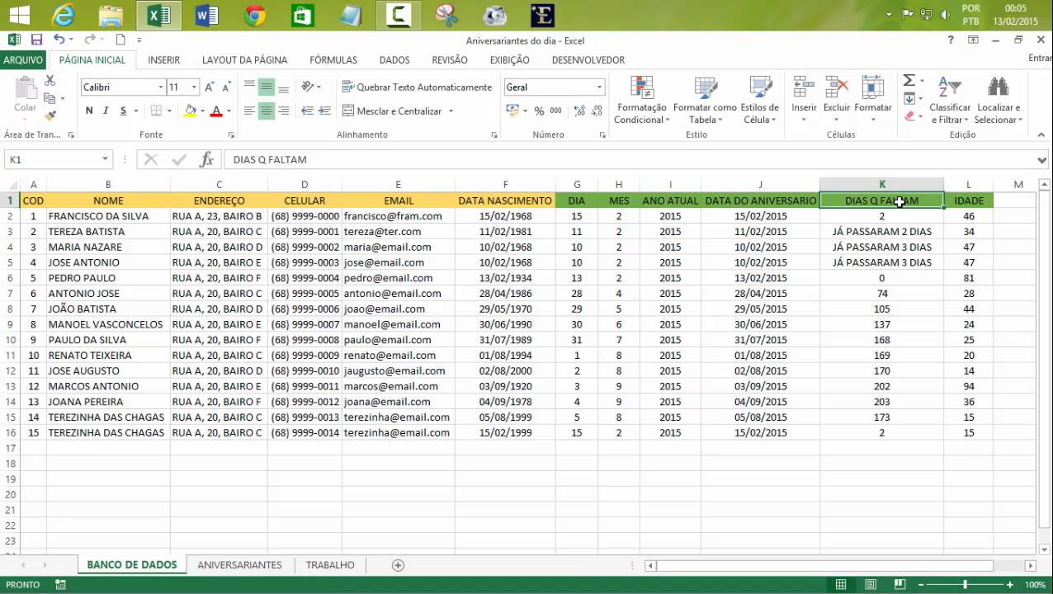
{"action": "key", "text": "ctrl+c"}
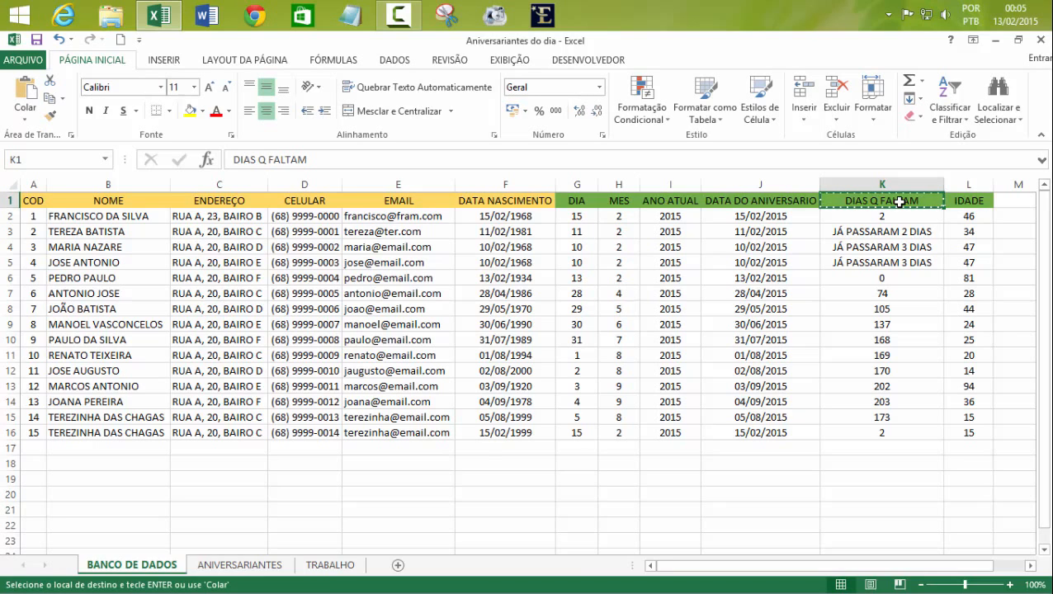
{"action": "left_click", "coordinate": [285, 563]}
{"action": "left_click", "coordinate": [652, 233]}
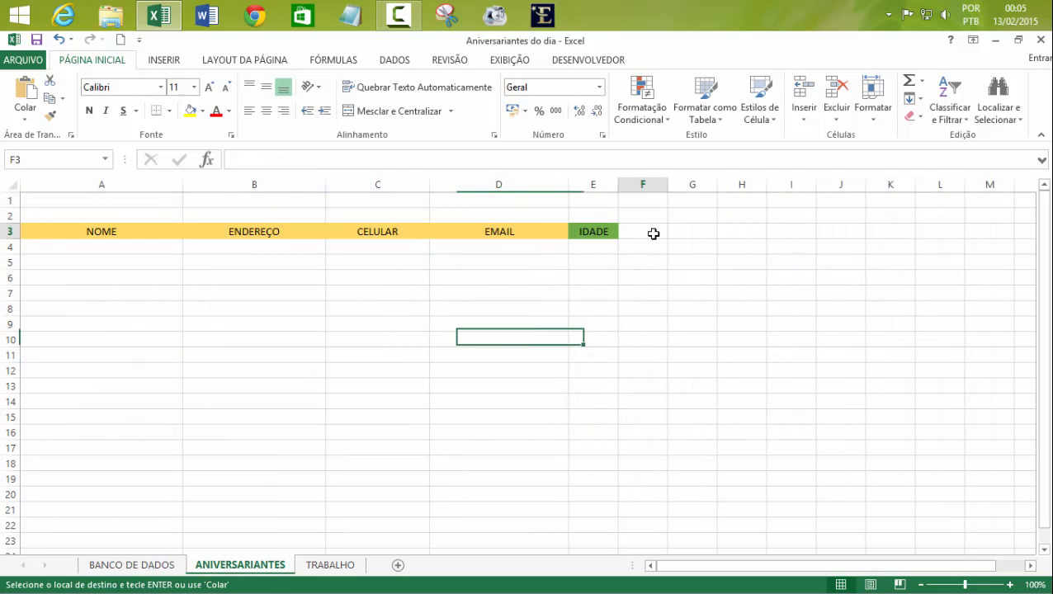
{"action": "key", "text": "Return"}
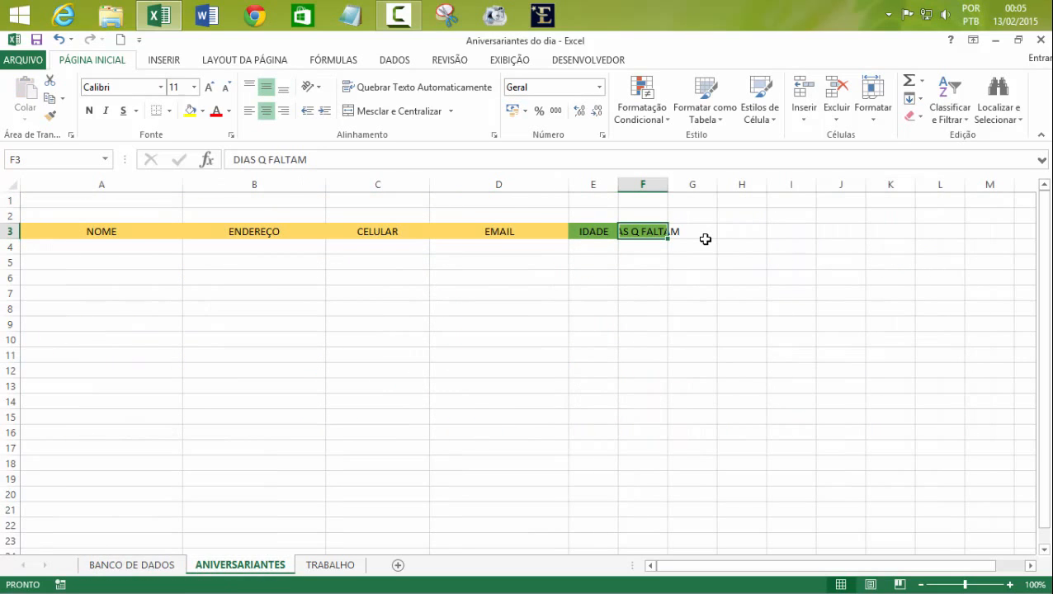
{"action": "double_click", "coordinate": [667, 189]}
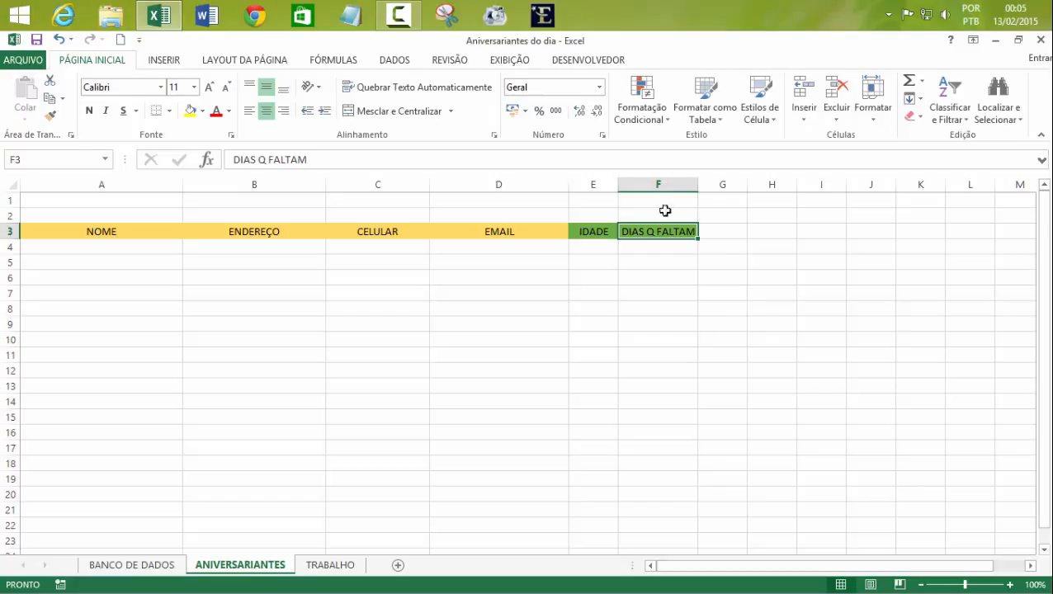
- Duplicate the DIAS Q FALTAM header from F3 into F1 and refit the width of column F
{"action": "key", "text": "ctrl+c"}
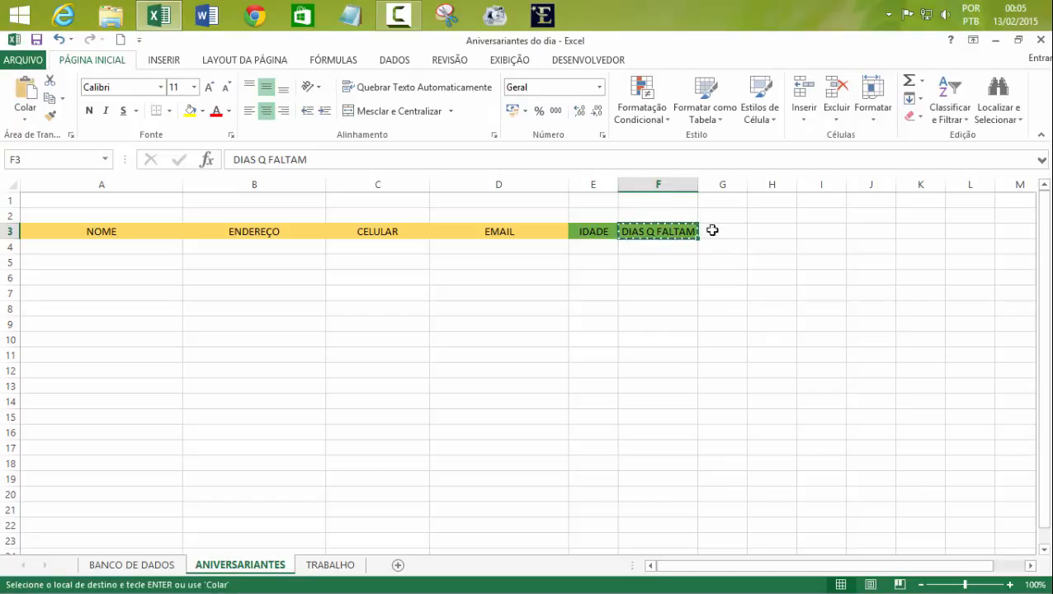
{"action": "left_click", "coordinate": [662, 202]}
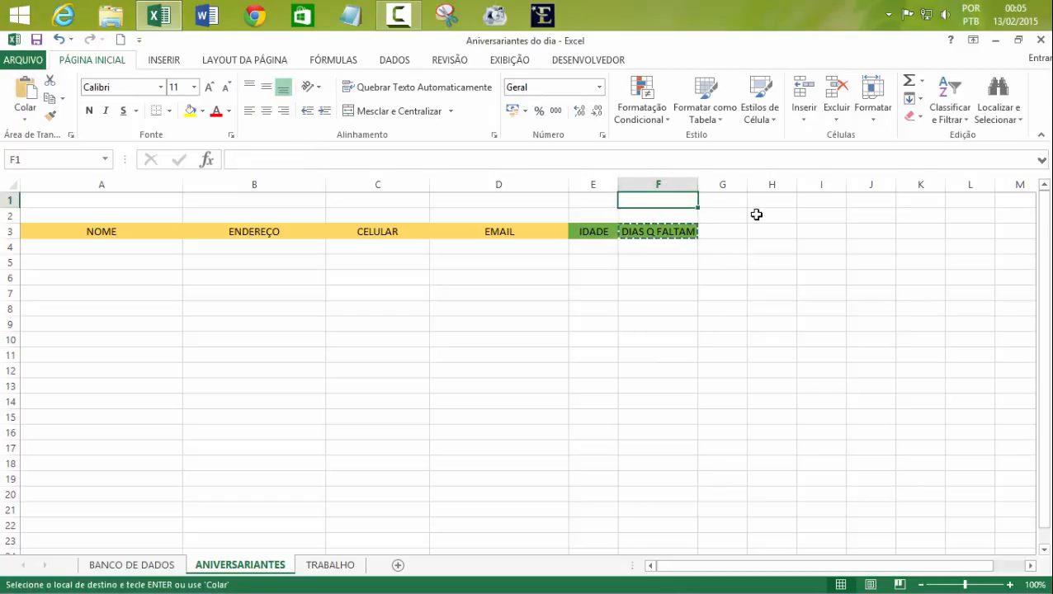
{"action": "key", "text": "Return"}
{"action": "left_click", "coordinate": [745, 229]}
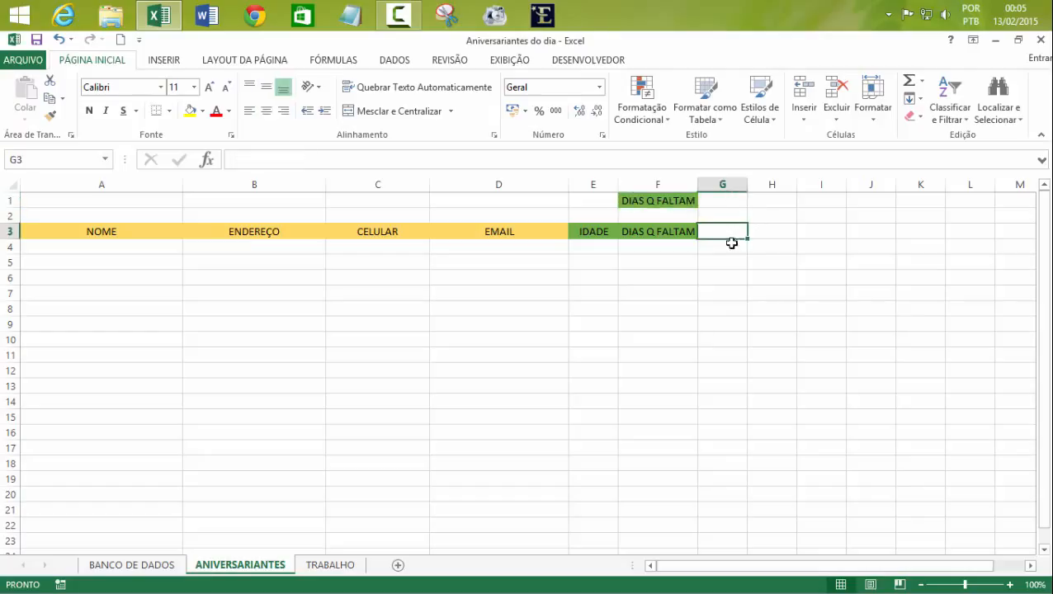
{"action": "double_click", "coordinate": [698, 184]}
{"action": "left_click", "coordinate": [656, 232]}
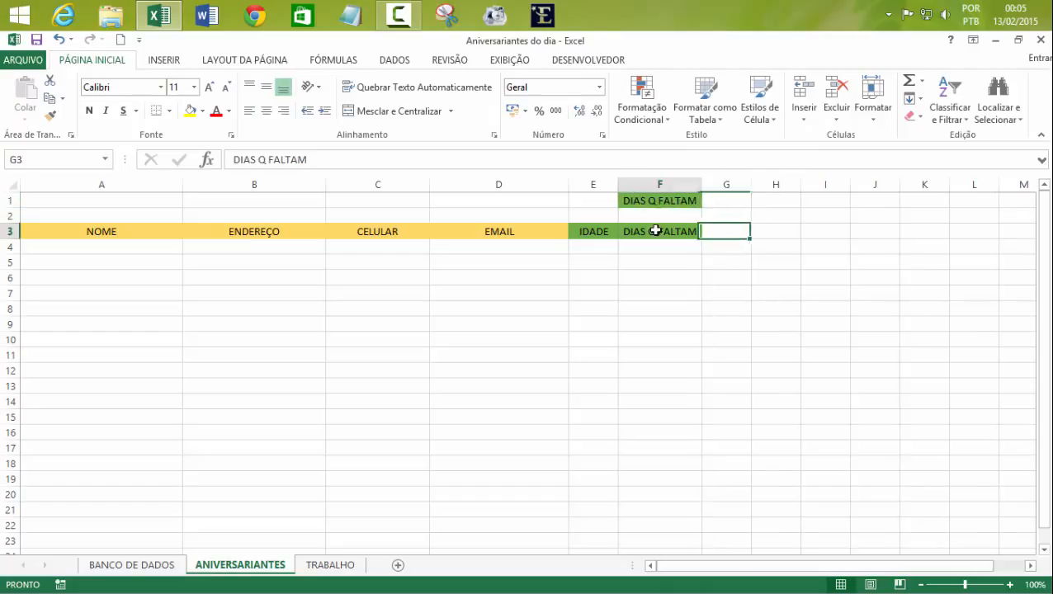
{"action": "left_click", "coordinate": [657, 206]}
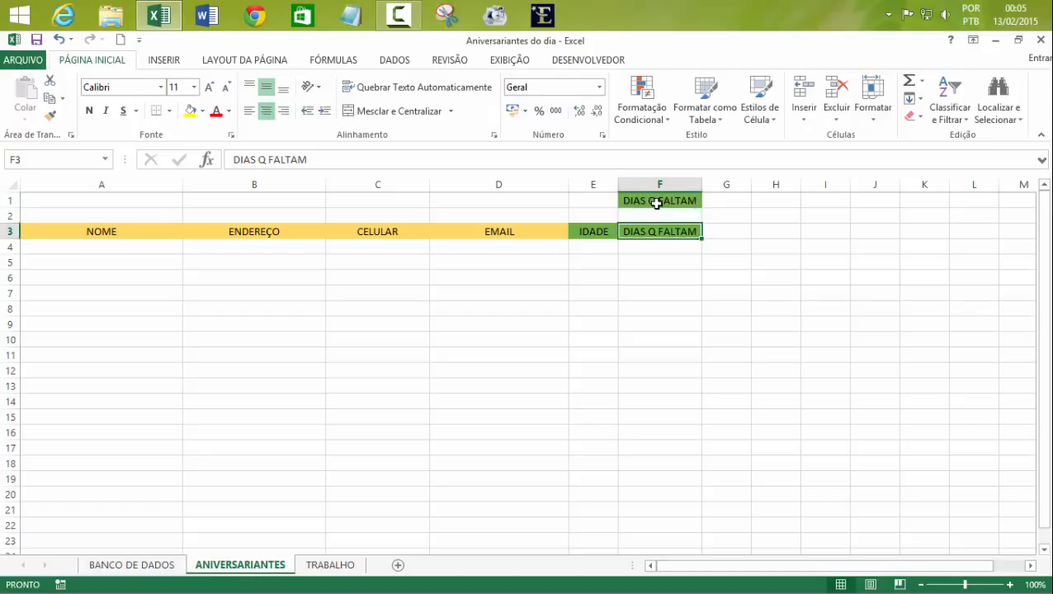
- Enter 0 in F2 beneath the upper DIAS Q FALTAM header and center it horizontally
{"action": "left_click", "coordinate": [664, 231]}
{"action": "left_click", "coordinate": [663, 218]}
{"action": "type", "text": "0"}
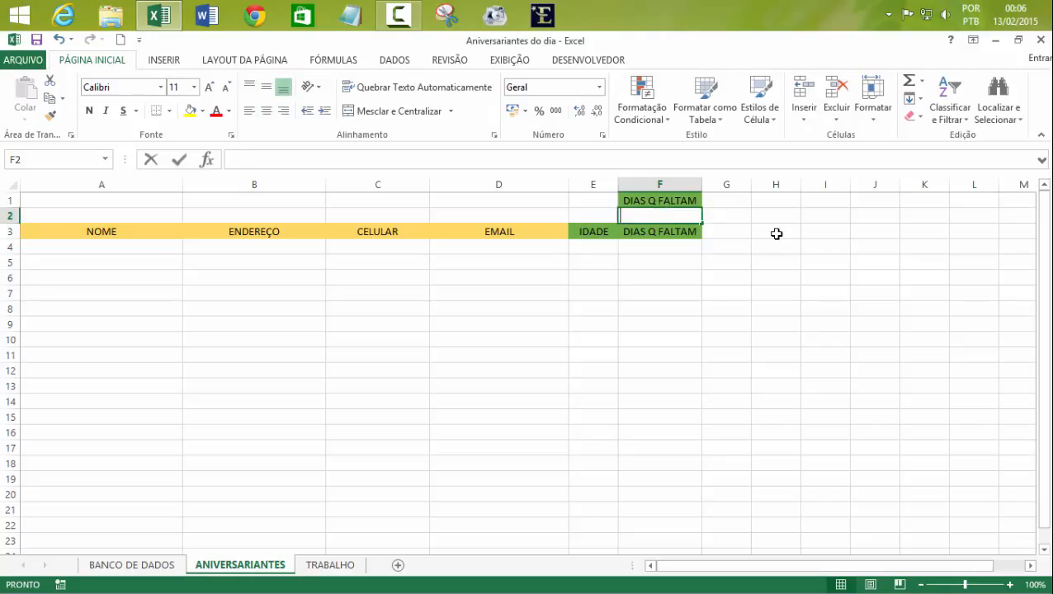
{"action": "left_click", "coordinate": [777, 234]}
{"action": "left_click", "coordinate": [670, 216]}
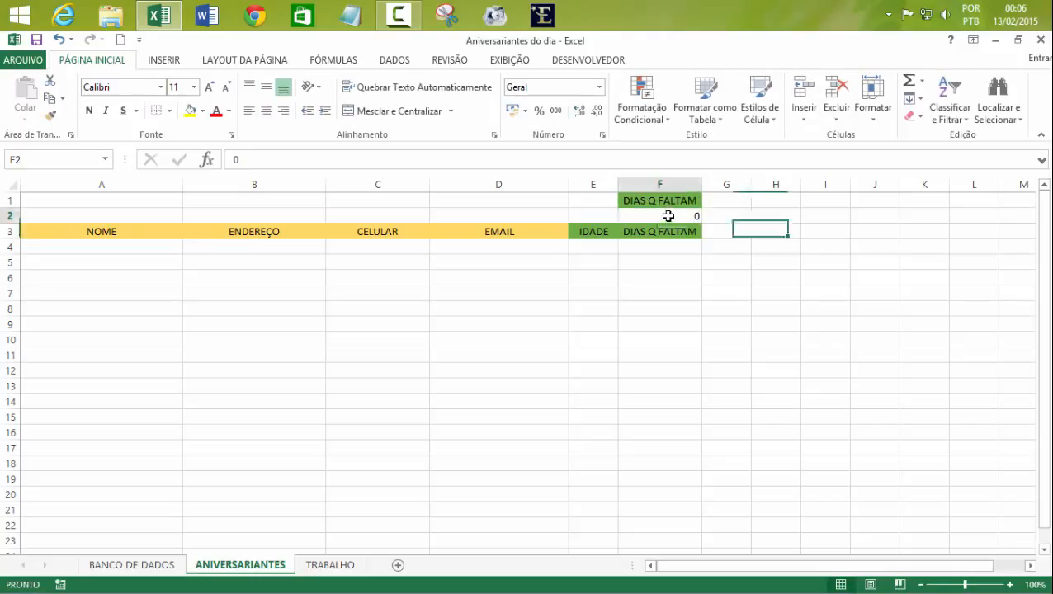
{"action": "left_click", "coordinate": [265, 111]}
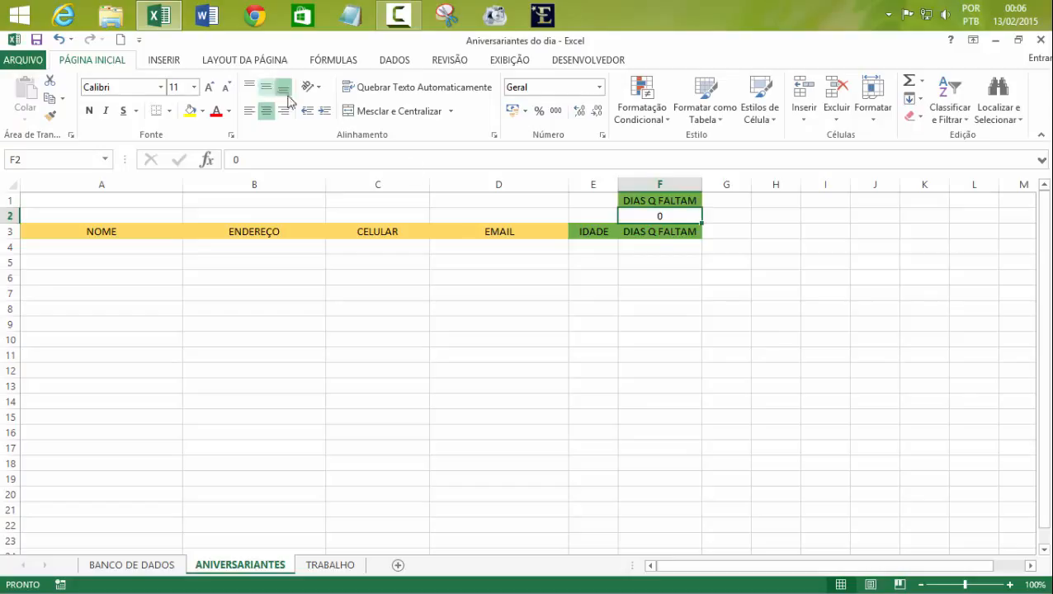
{"action": "left_click", "coordinate": [775, 340]}
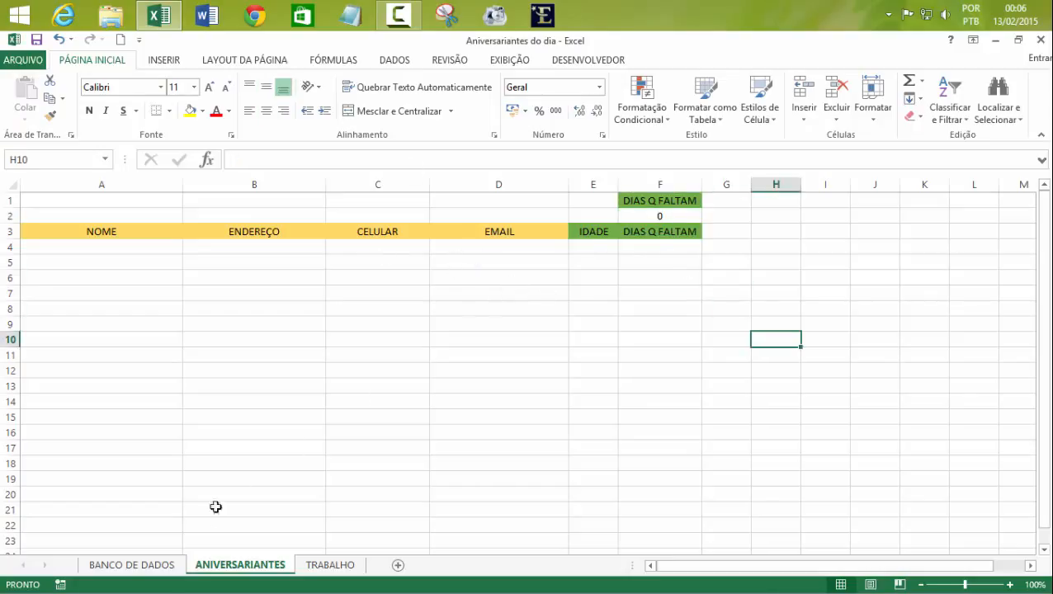
- Examine the DIAS Q FALTAM column and the formula in K6 of BANCO DE DADOS, and return to ANIVERSARIANTES
{"action": "left_click", "coordinate": [157, 565]}
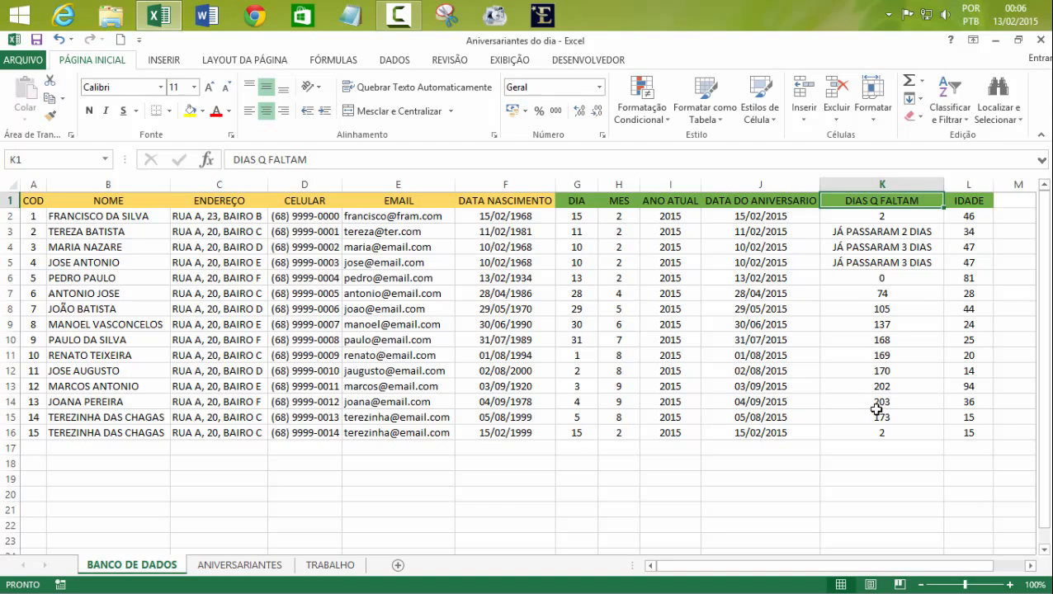
{"action": "left_click", "coordinate": [876, 280]}
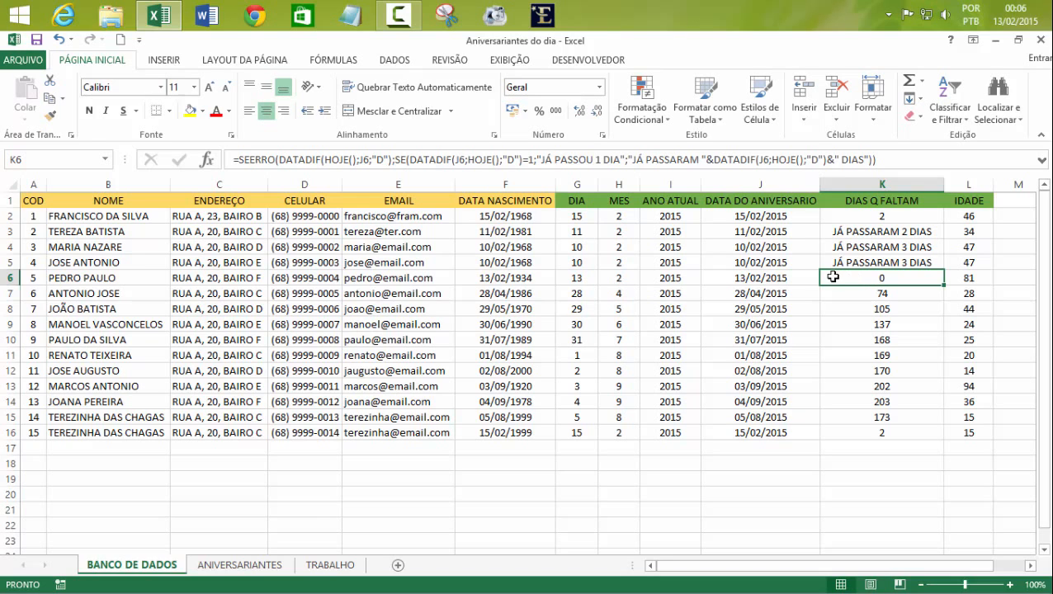
{"action": "left_click", "coordinate": [285, 567]}
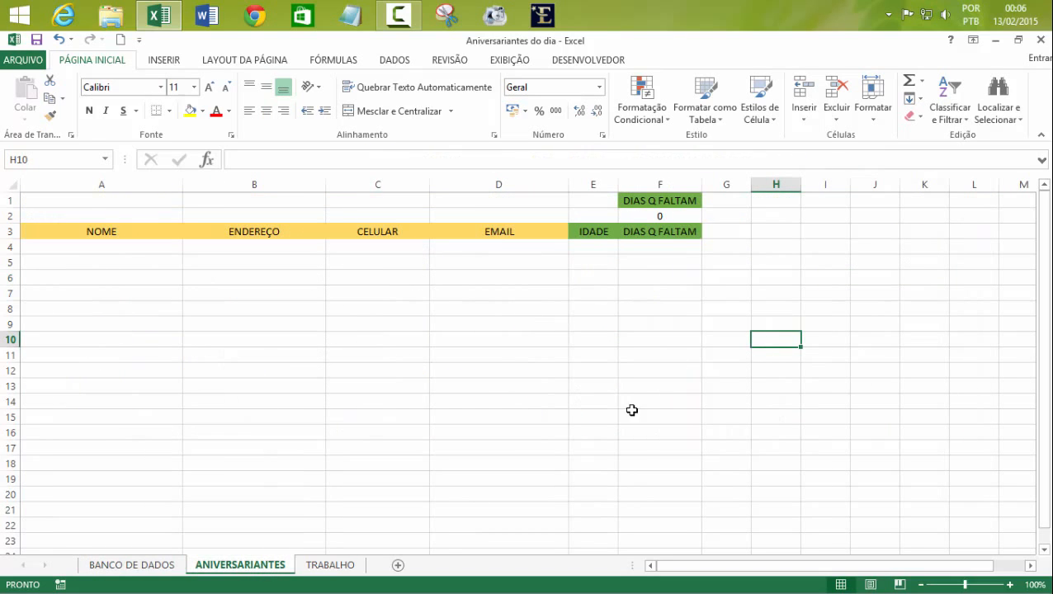
- Name the range F1:F2, holding the upper DIAS Q FALTAM header and its 0, as Criterios
{"action": "left_click", "coordinate": [656, 202]}
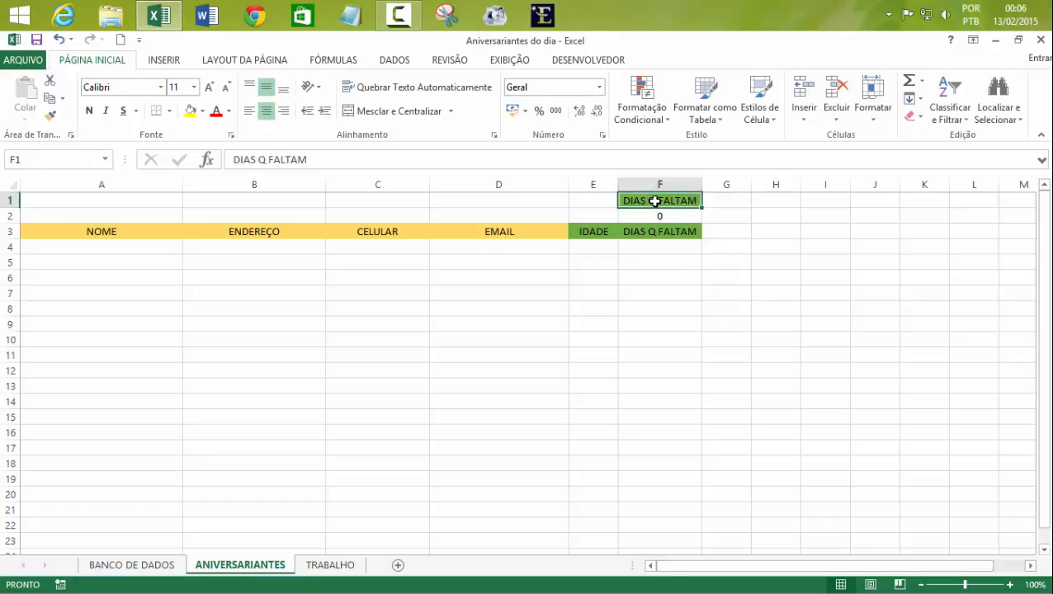
{"action": "left_click_drag", "start_coordinate": [656, 210], "coordinate": [654, 213]}
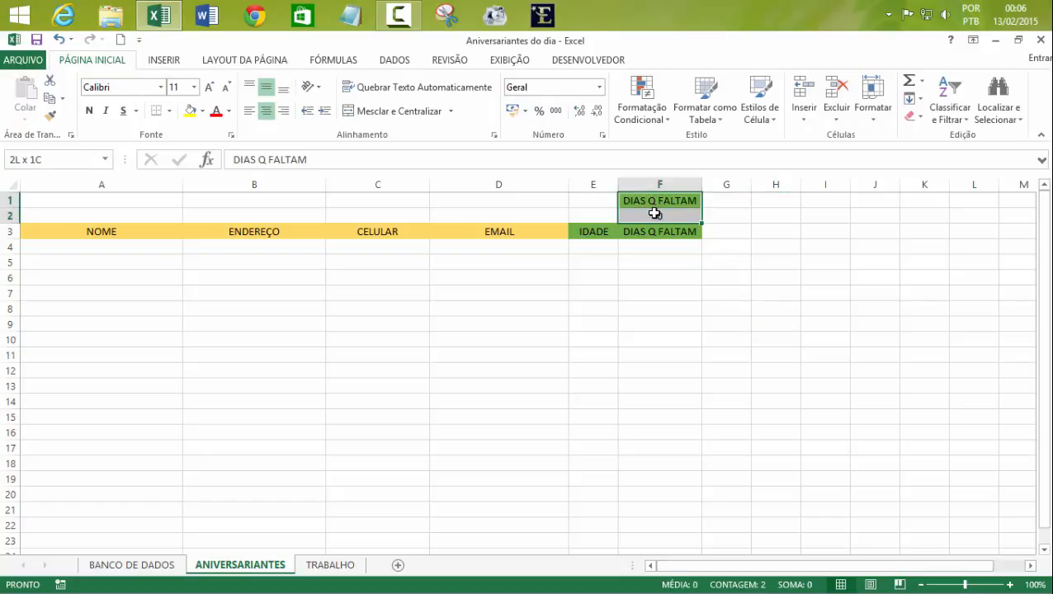
{"action": "left_click", "coordinate": [37, 158]}
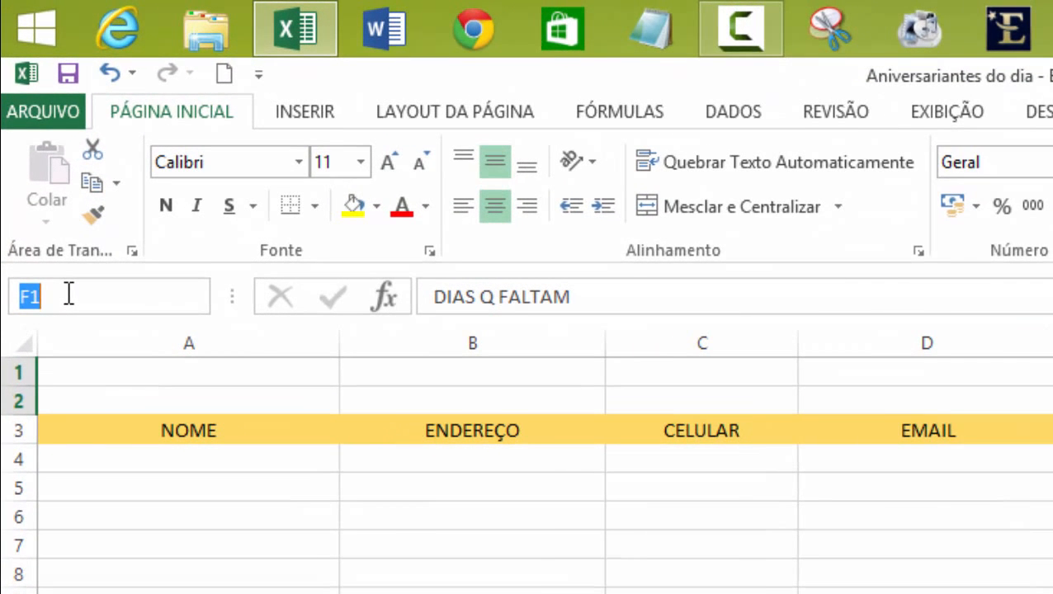
{"action": "type", "text": "criterios"}
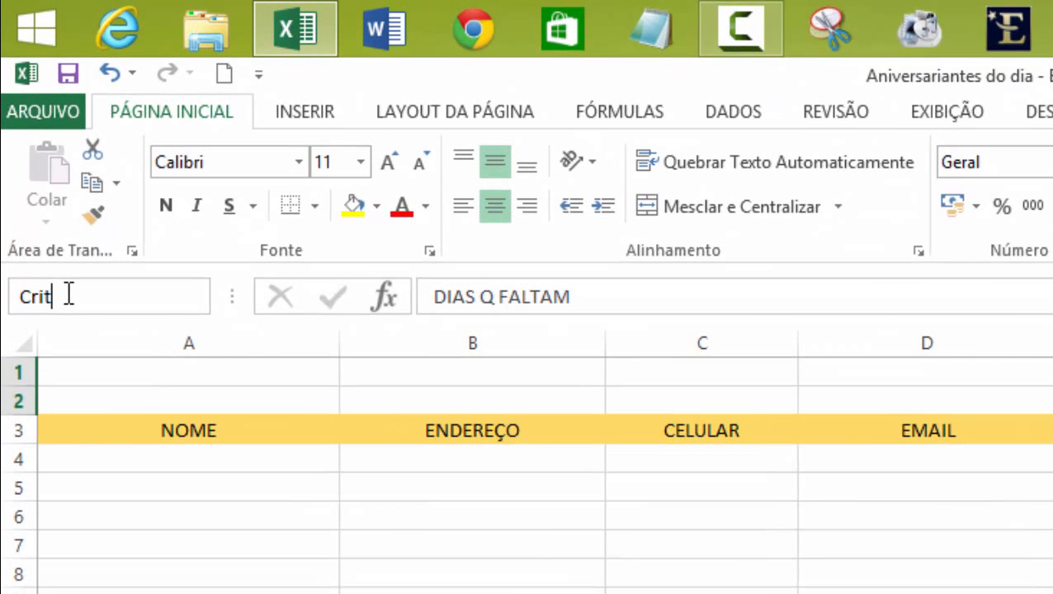
{"action": "key", "text": "Return"}
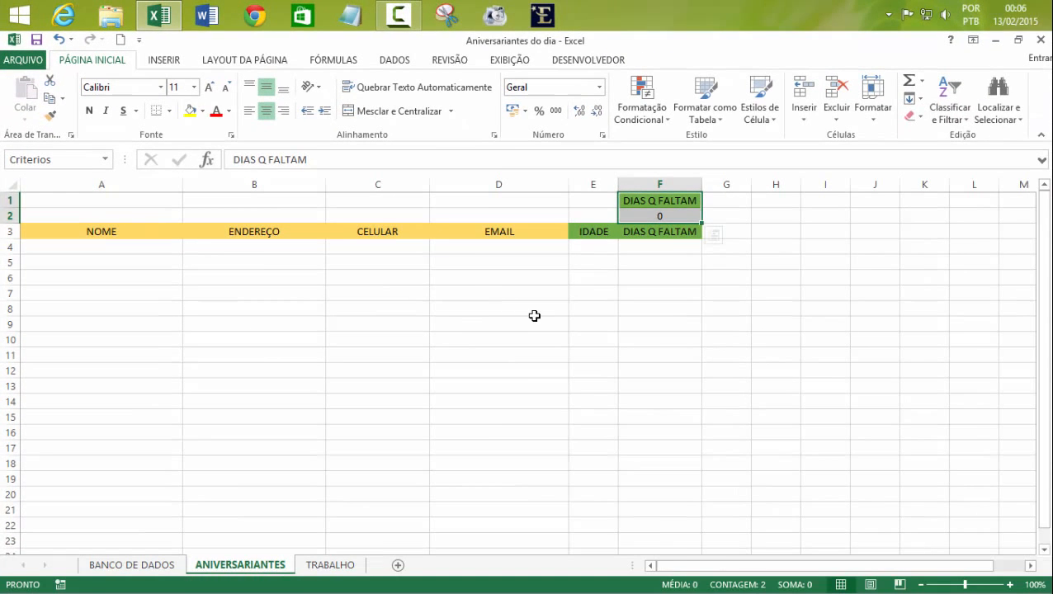
{"action": "left_click", "coordinate": [526, 320]}
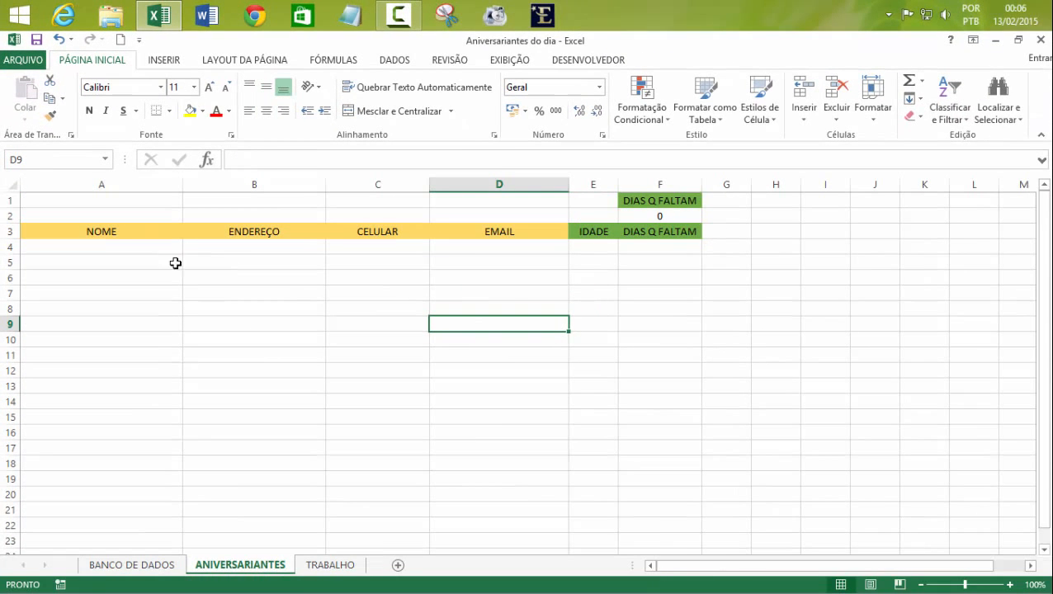
- Name the header range A3:F3, from NOME through DIAS Q FALTAM, as Local
{"action": "left_click", "coordinate": [38, 232]}
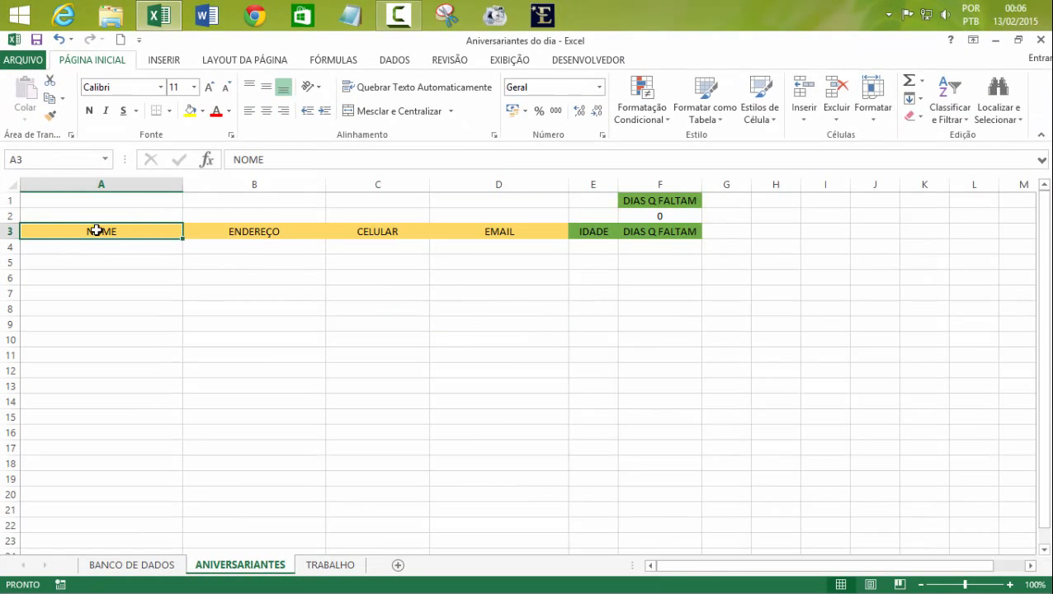
{"action": "left_click_drag", "start_coordinate": [96, 231], "coordinate": [657, 232]}
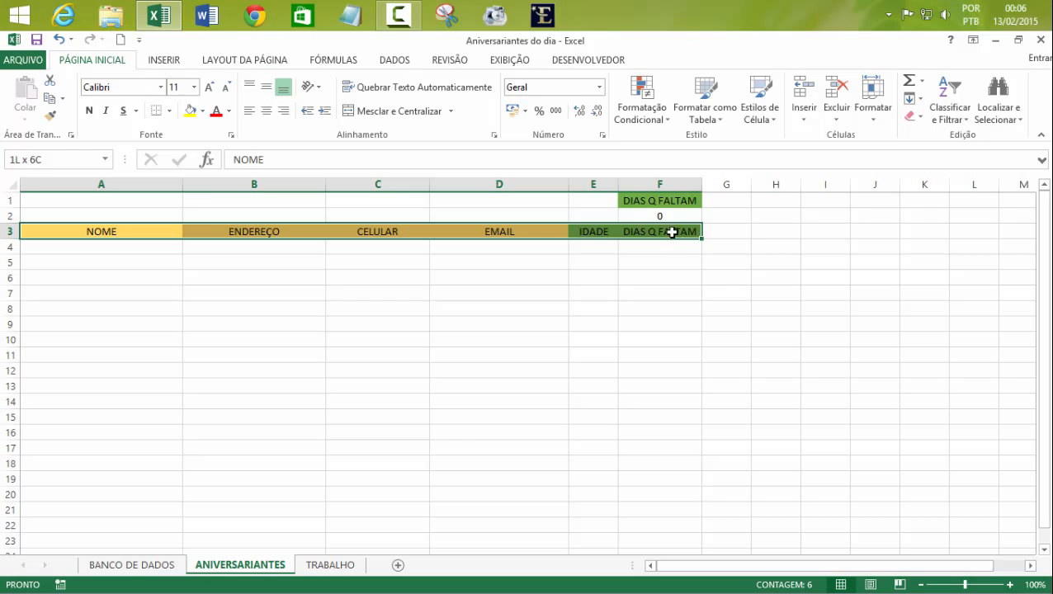
{"action": "left_click_drag", "start_coordinate": [612, 231], "coordinate": [682, 230]}
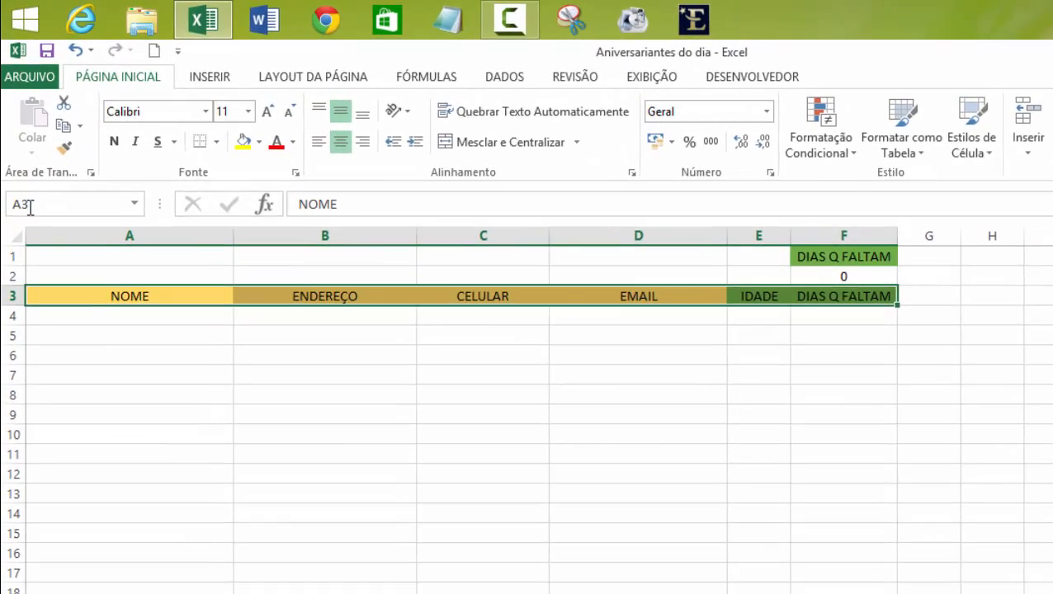
{"action": "left_click", "coordinate": [30, 207]}
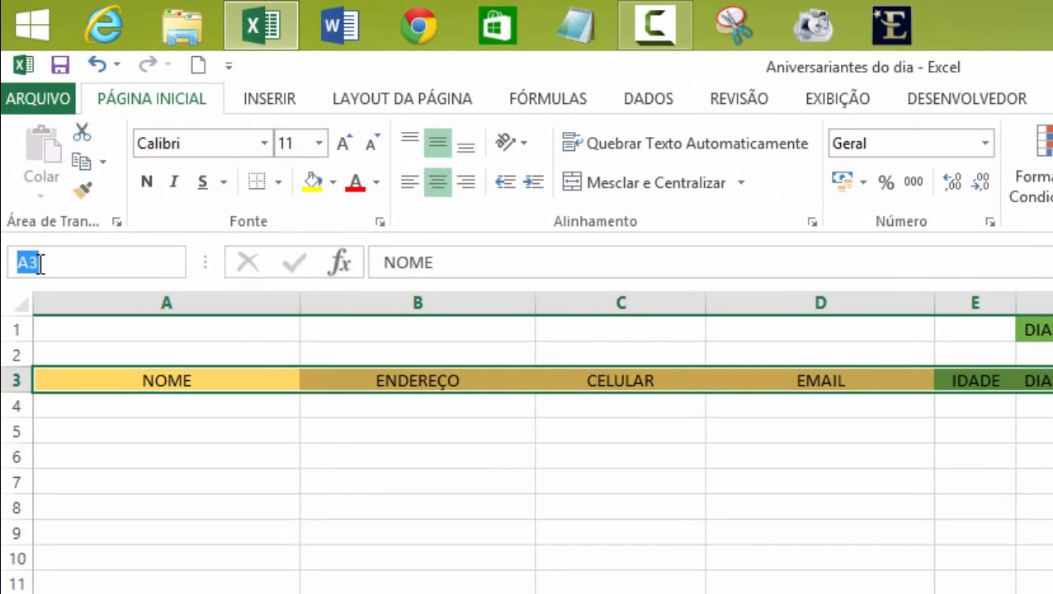
{"action": "type", "text": "local"}
{"action": "key", "text": "BackSpace"}
{"action": "key", "text": "BackSpace"}
{"action": "type", "text": "Local"}
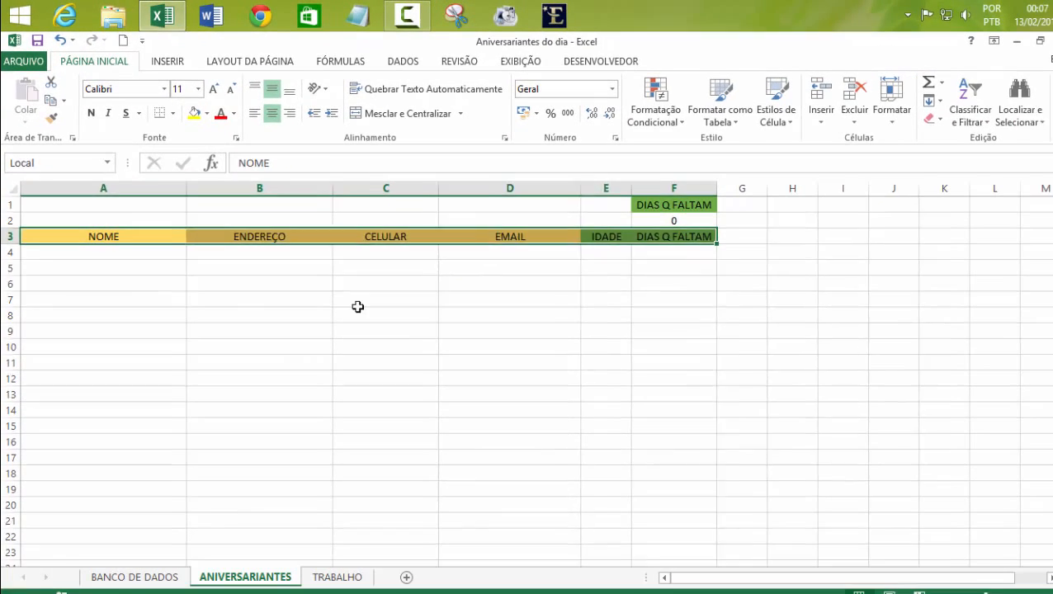
{"action": "left_click", "coordinate": [602, 485]}
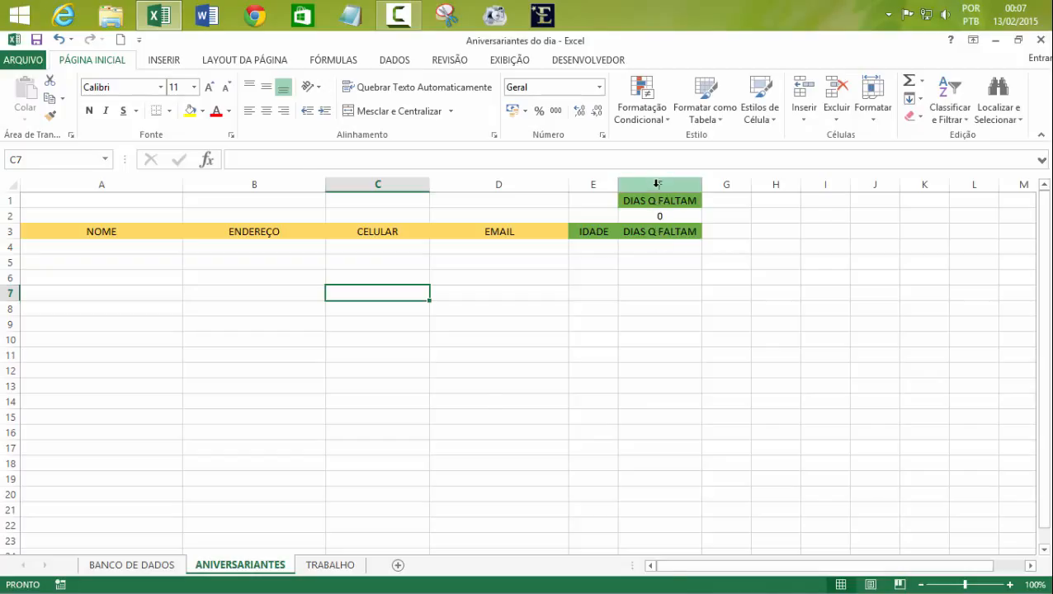
- Hide column F, which holds the DIAS Q FALTAM criteria and header
{"action": "left_click", "coordinate": [657, 184]}
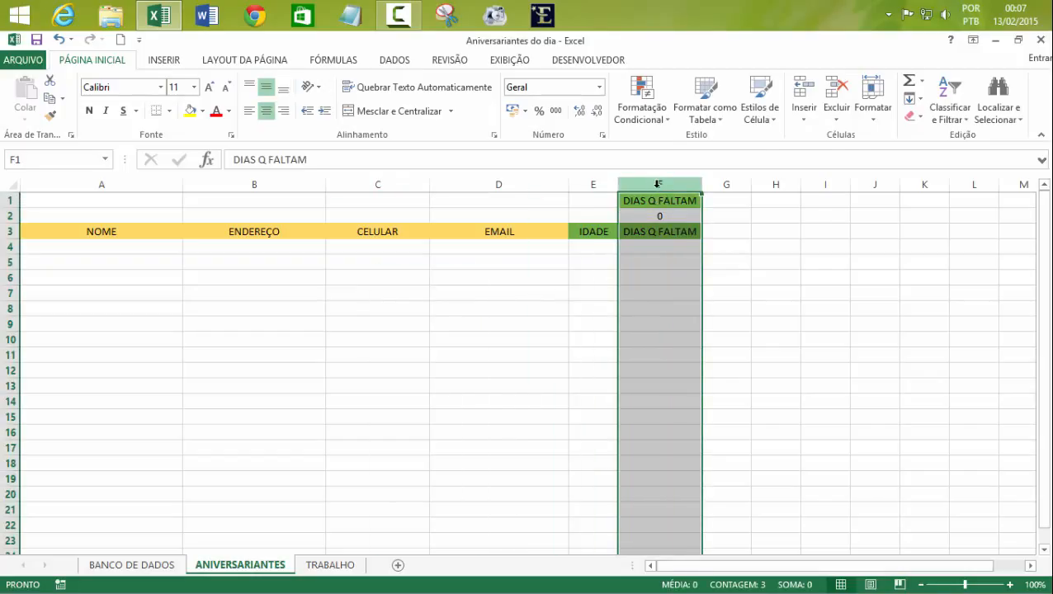
{"action": "right_click", "coordinate": [658, 191]}
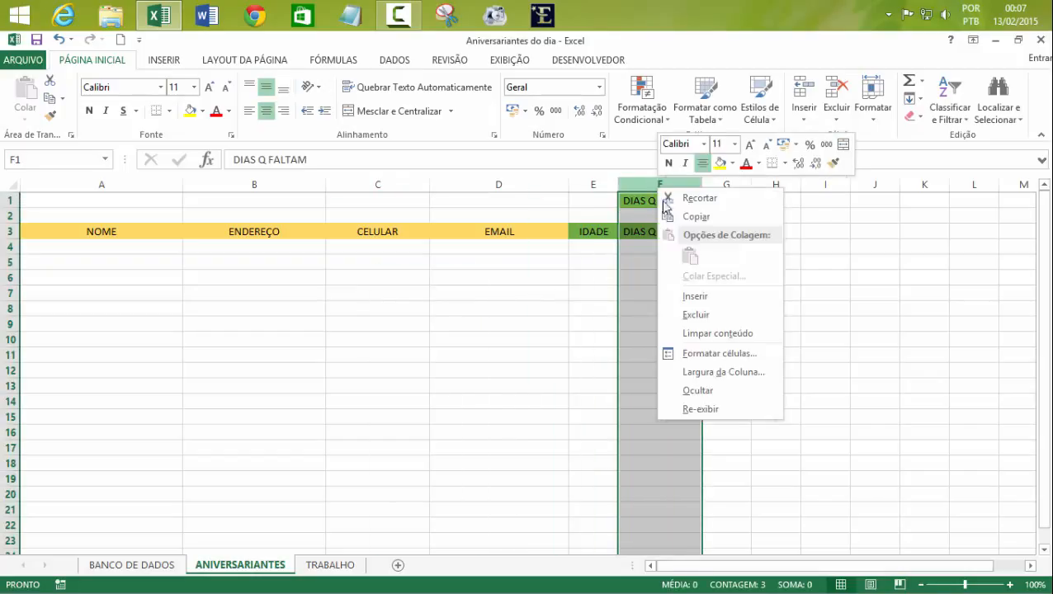
{"action": "left_click", "coordinate": [684, 396]}
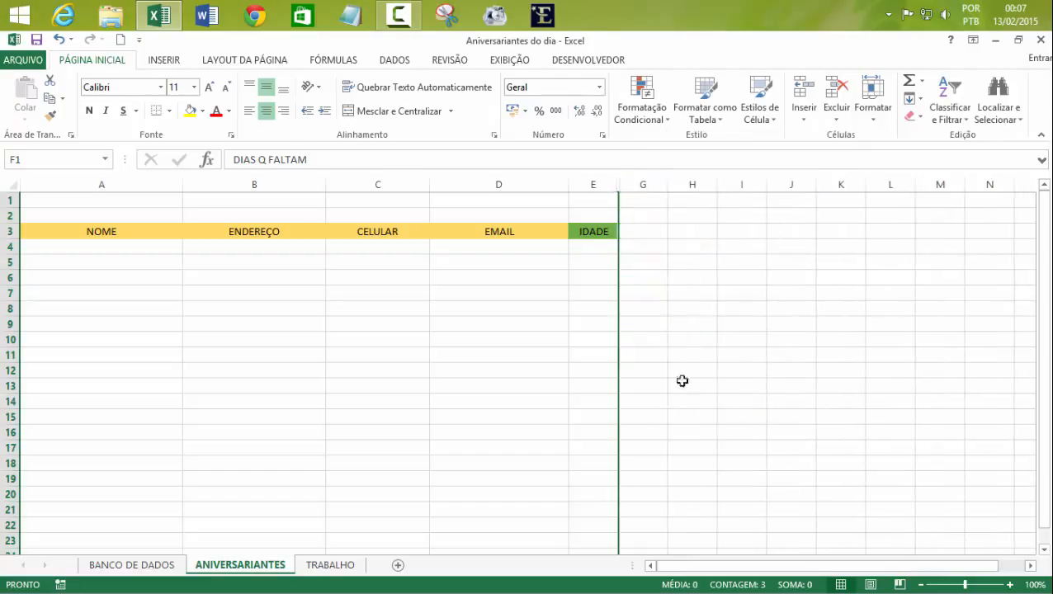
{"action": "left_click", "coordinate": [668, 279]}
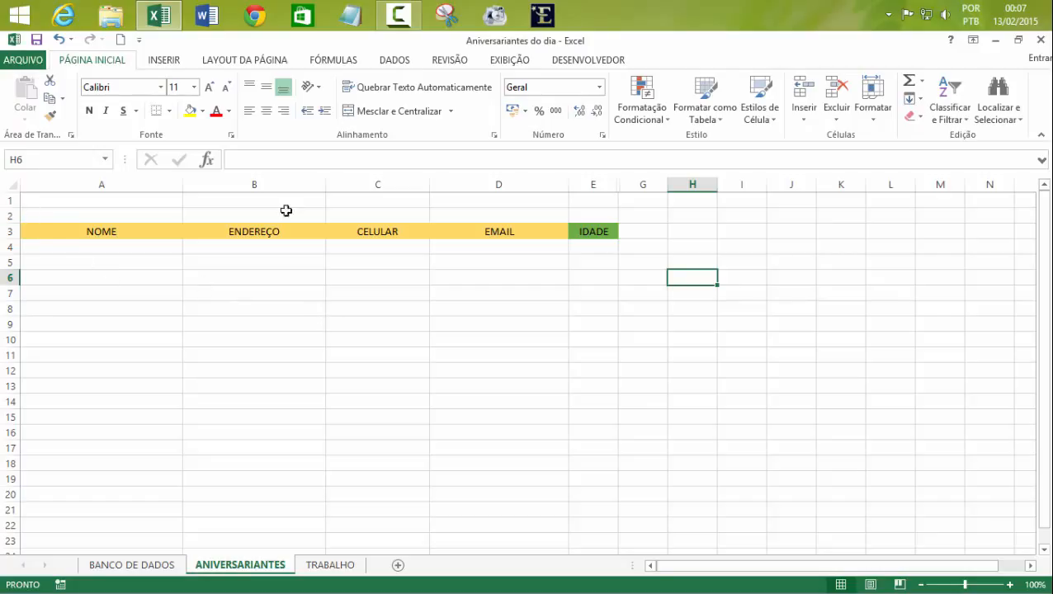
- Fill the empty cells A1:E2 above the headers with a light gold theme color
{"action": "left_click_drag", "start_coordinate": [23, 199], "coordinate": [590, 219]}
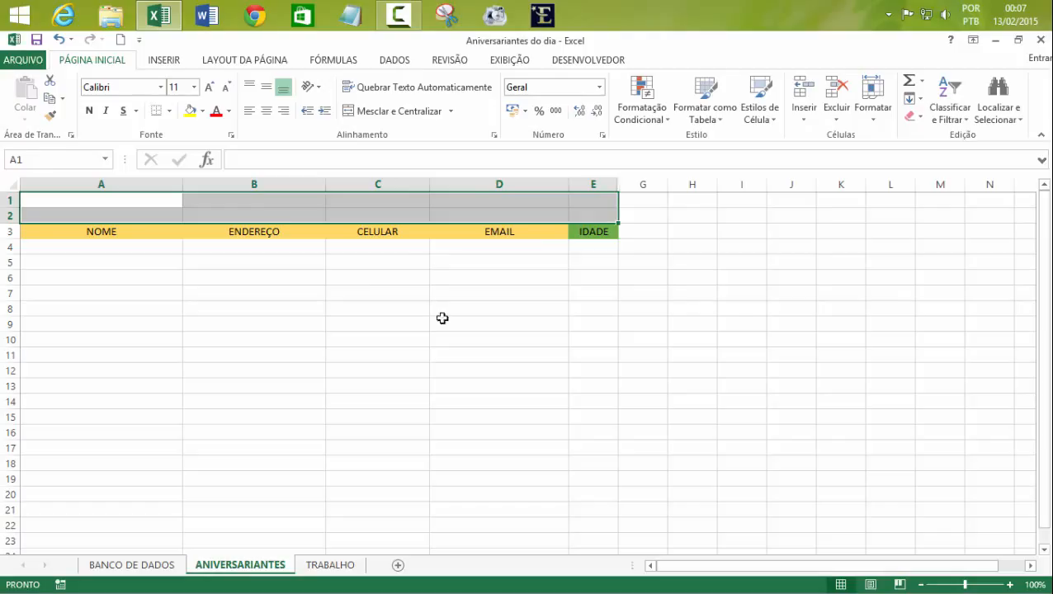
{"action": "left_click", "coordinate": [204, 113]}
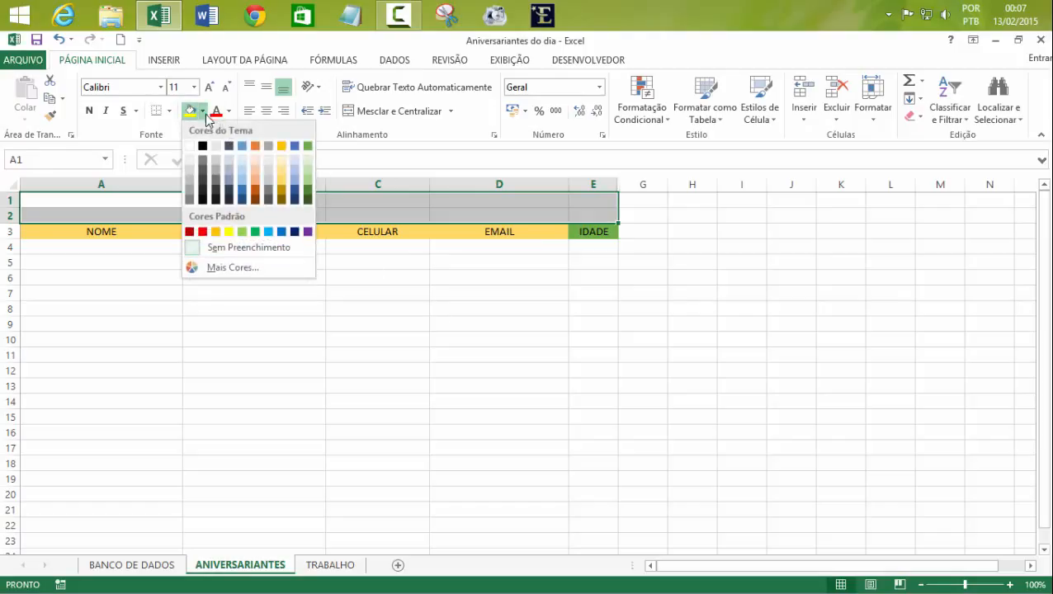
{"action": "left_click", "coordinate": [282, 169]}
{"action": "left_click", "coordinate": [338, 312]}
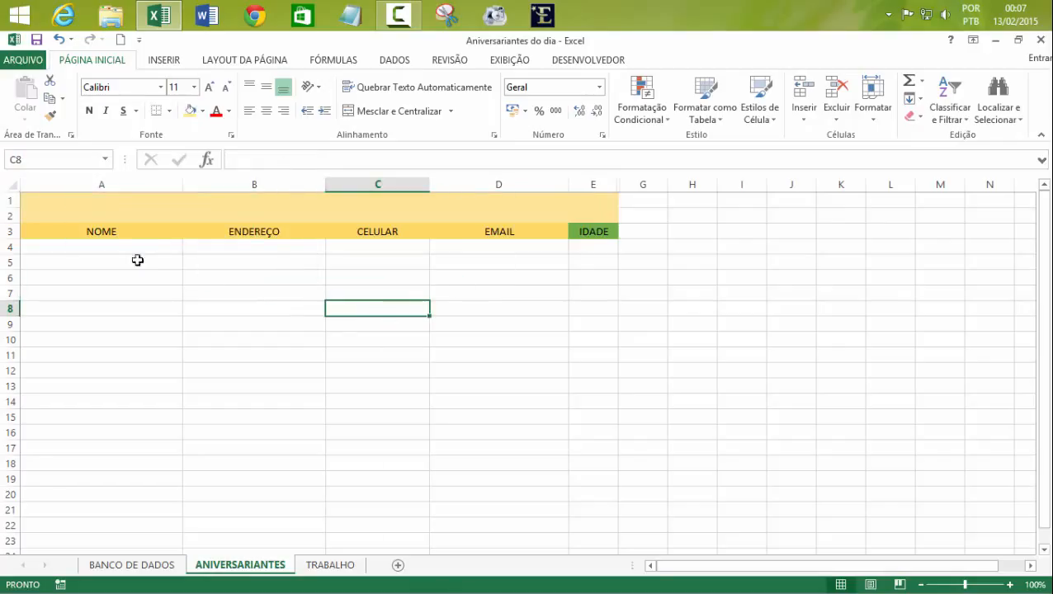
- Fill the header cells A3:E3, from NOME to IDADE, with the standard orange color
{"action": "left_click_drag", "start_coordinate": [37, 230], "coordinate": [576, 230]}
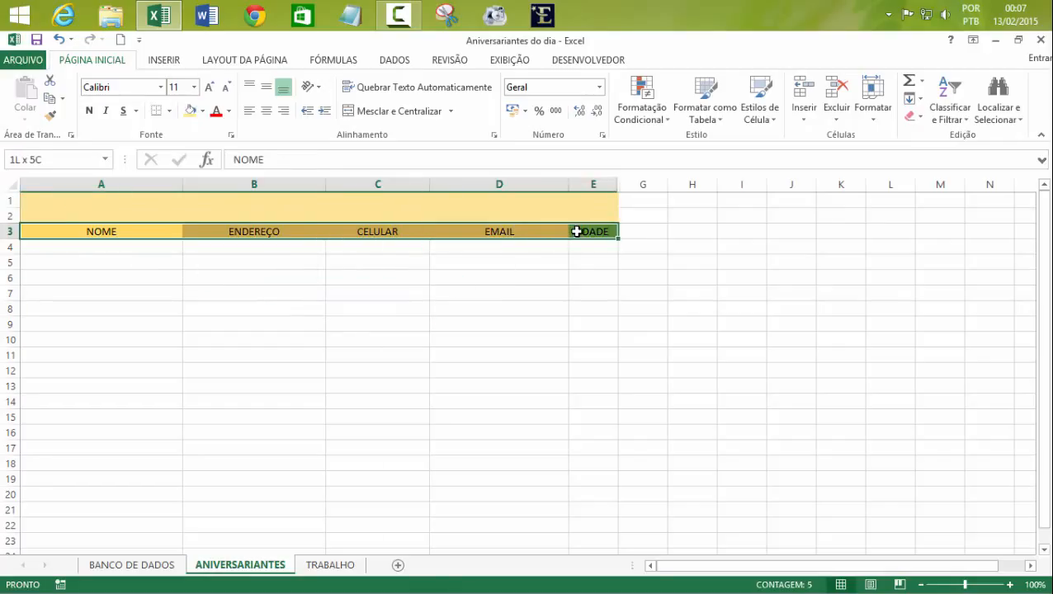
{"action": "left_click", "coordinate": [202, 111]}
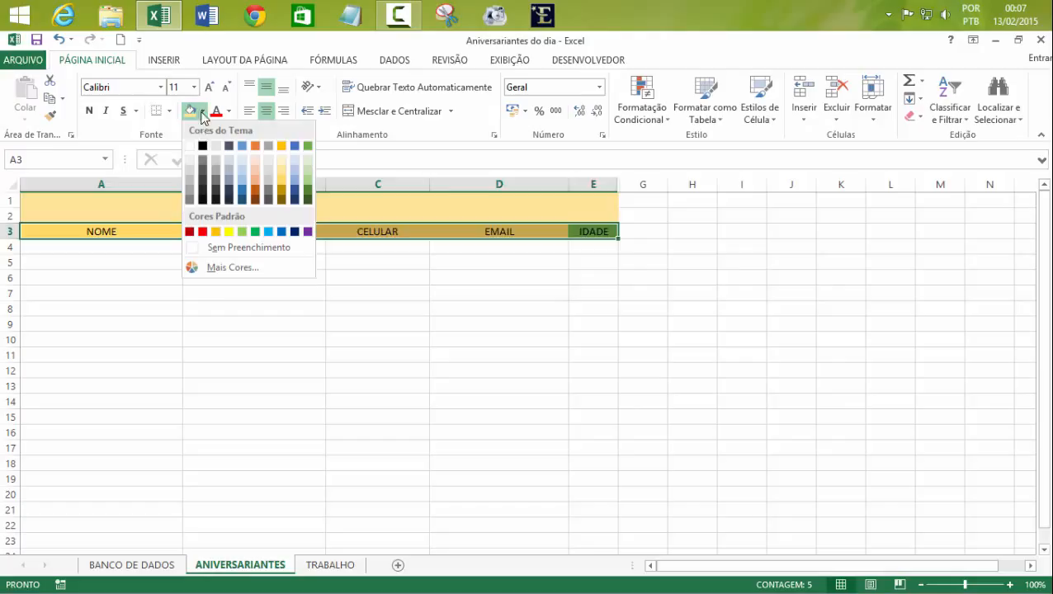
{"action": "left_click", "coordinate": [217, 231]}
{"action": "left_click", "coordinate": [570, 313]}
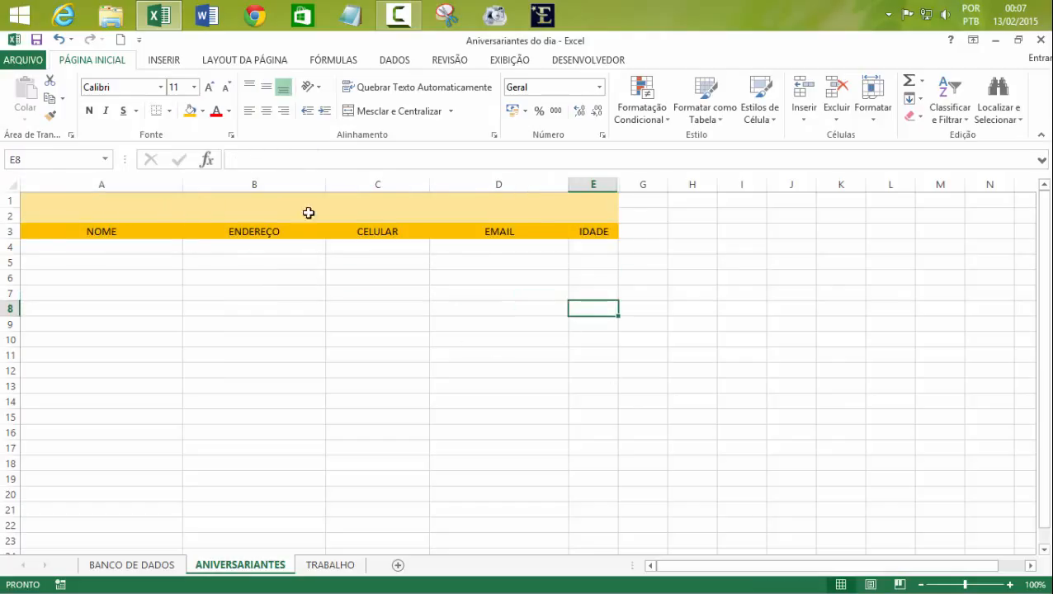
- Make row 1 taller and row 2 shorter to form a title band above the headers
{"action": "left_click", "coordinate": [345, 209]}
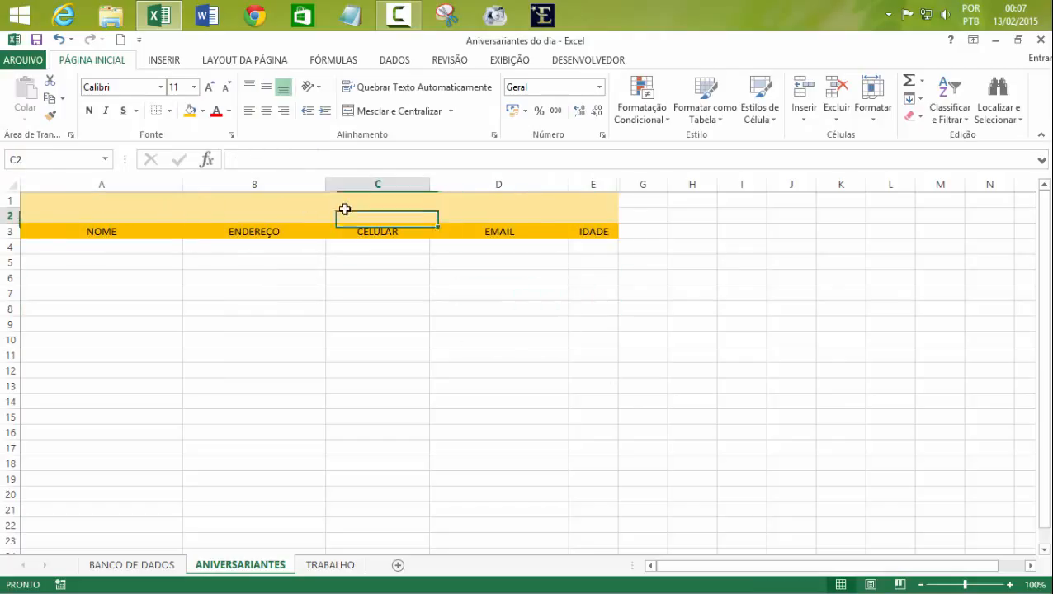
{"action": "left_click", "coordinate": [299, 203]}
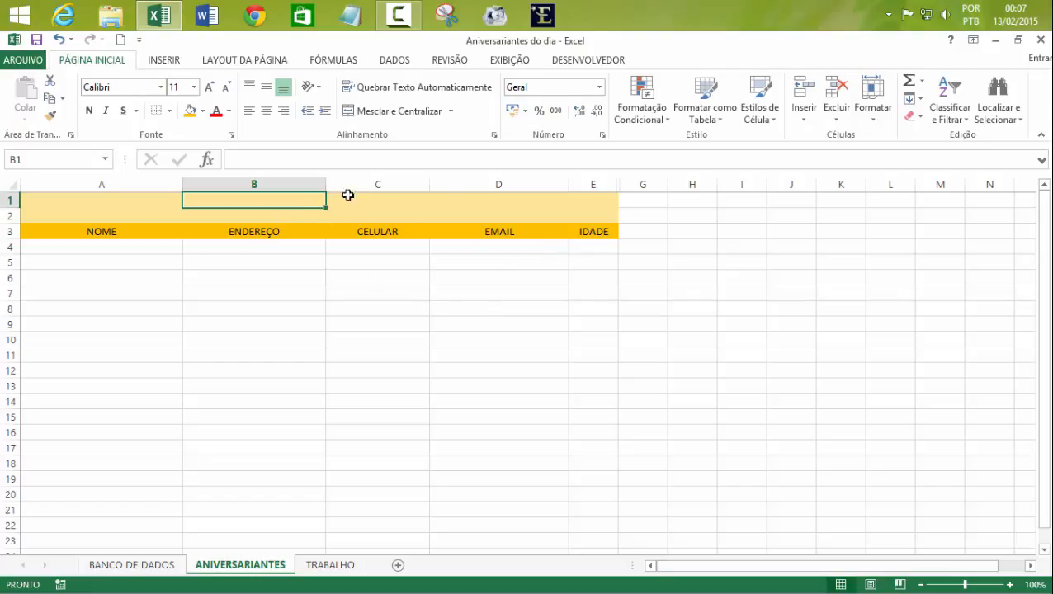
{"action": "left_click_drag", "start_coordinate": [11, 209], "coordinate": [9, 227]}
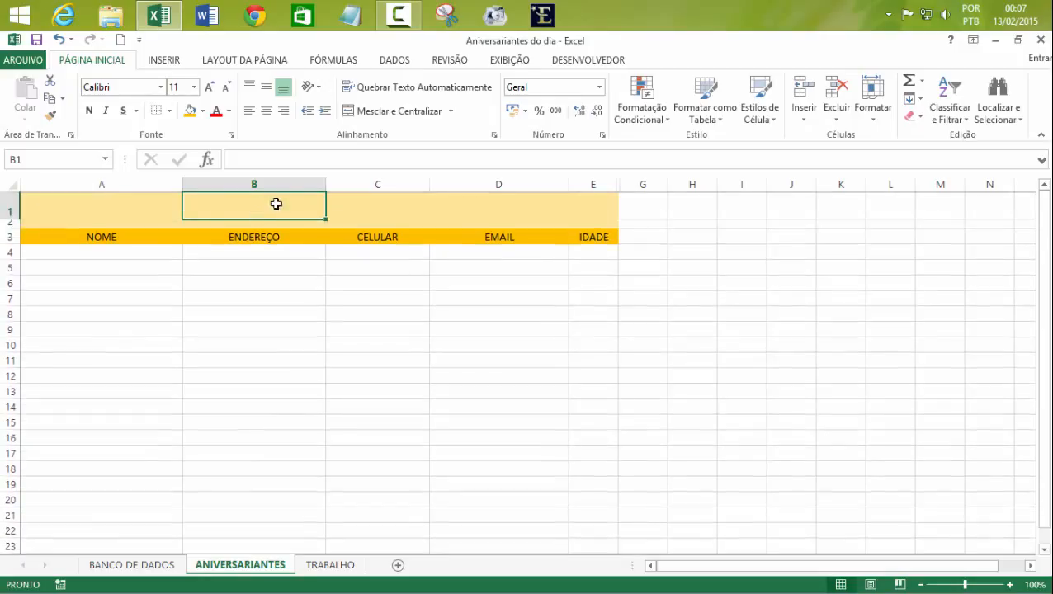
- Merge and center cells A1:E1 into one title cell and align its content vertically to the middle
{"action": "left_click_drag", "start_coordinate": [305, 204], "coordinate": [398, 204]}
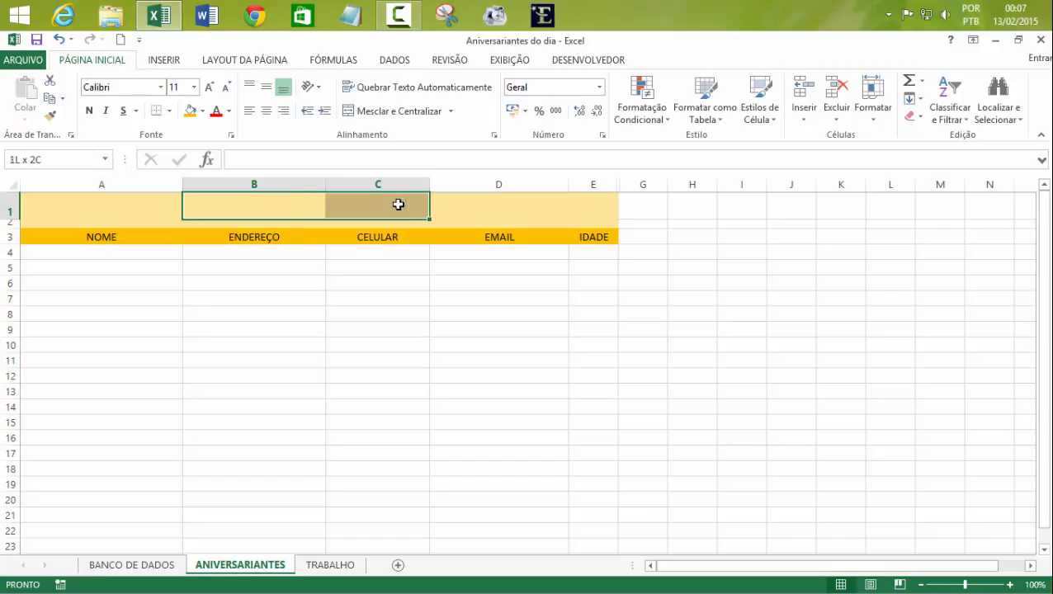
{"action": "left_click", "coordinate": [408, 112]}
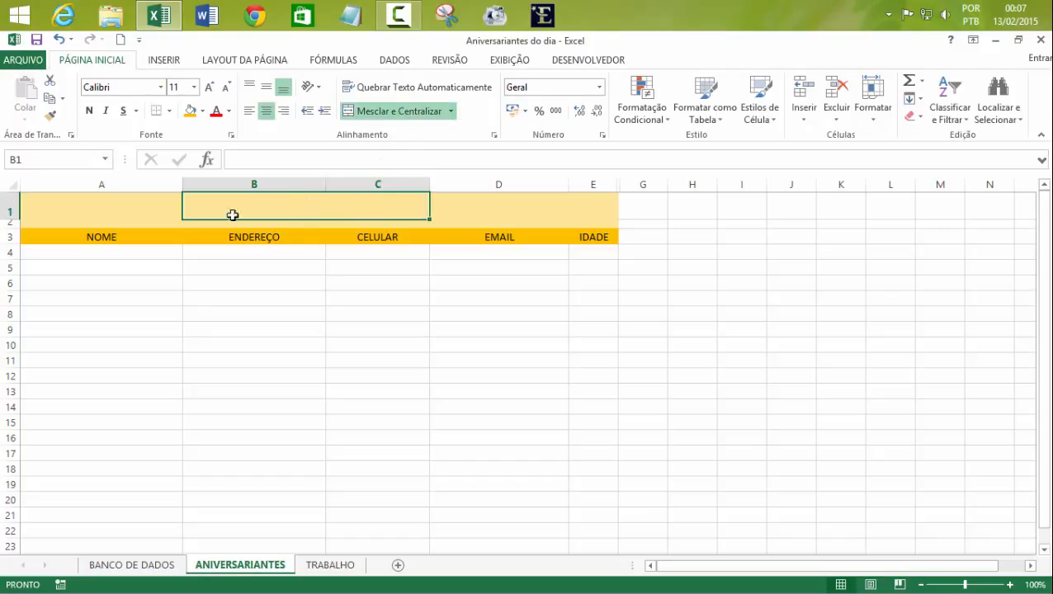
{"action": "left_click", "coordinate": [66, 206]}
{"action": "left_click_drag", "start_coordinate": [513, 206], "coordinate": [582, 206]}
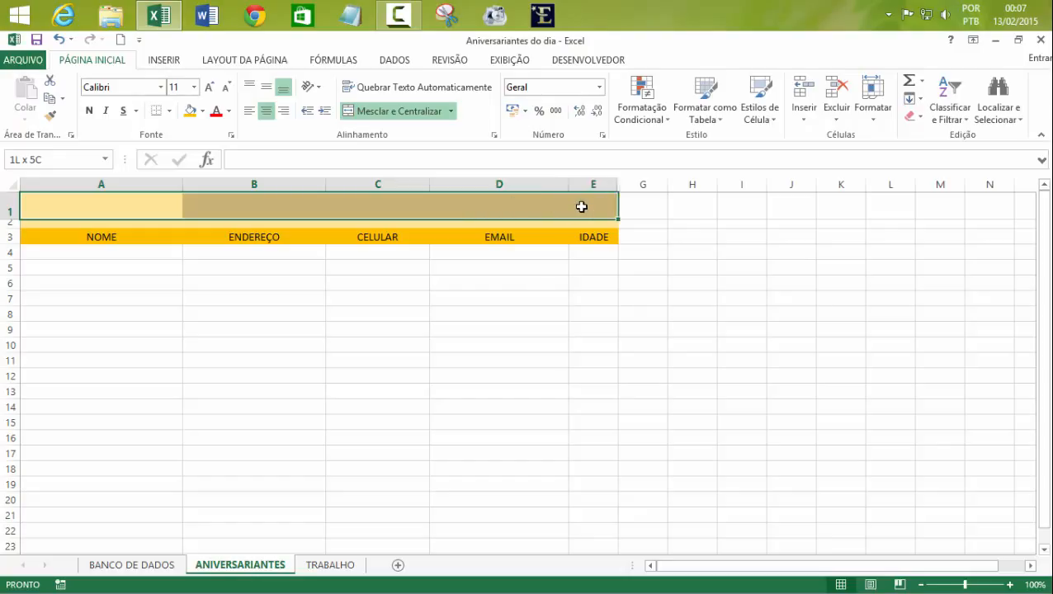
{"action": "left_click", "coordinate": [384, 111]}
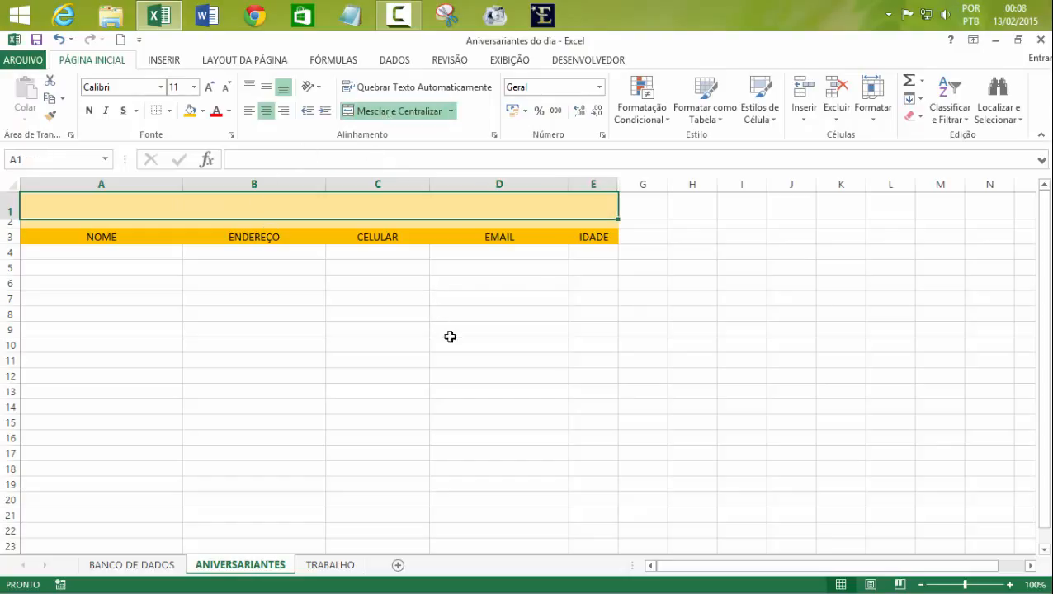
{"action": "left_click", "coordinate": [266, 87]}
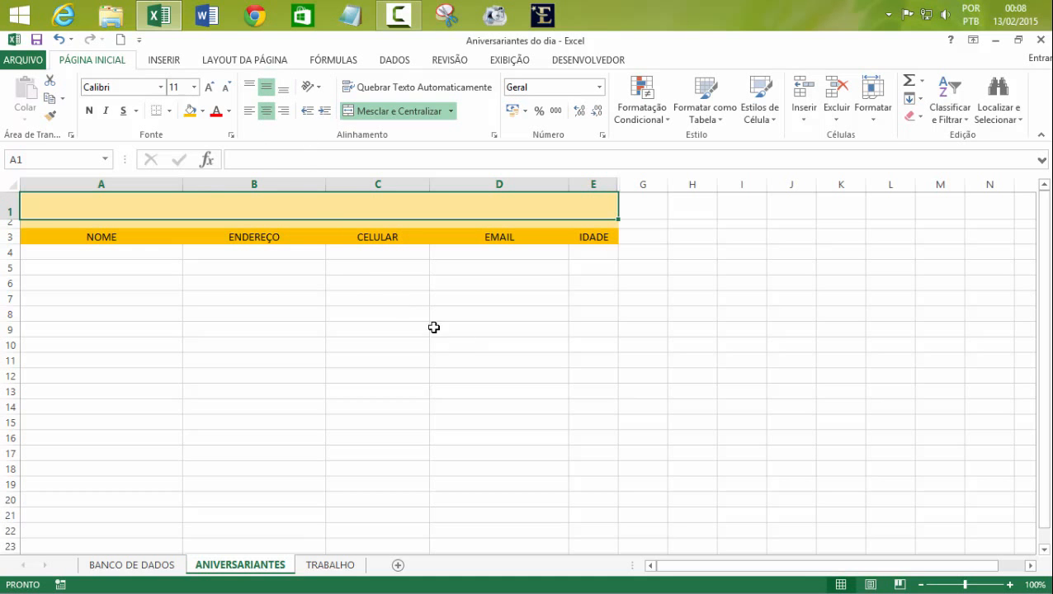
- Enter the formula ="Aniversariantes de hoje, dia: "&HOJE() in the merged title cell A1
{"action": "left_click", "coordinate": [302, 165]}
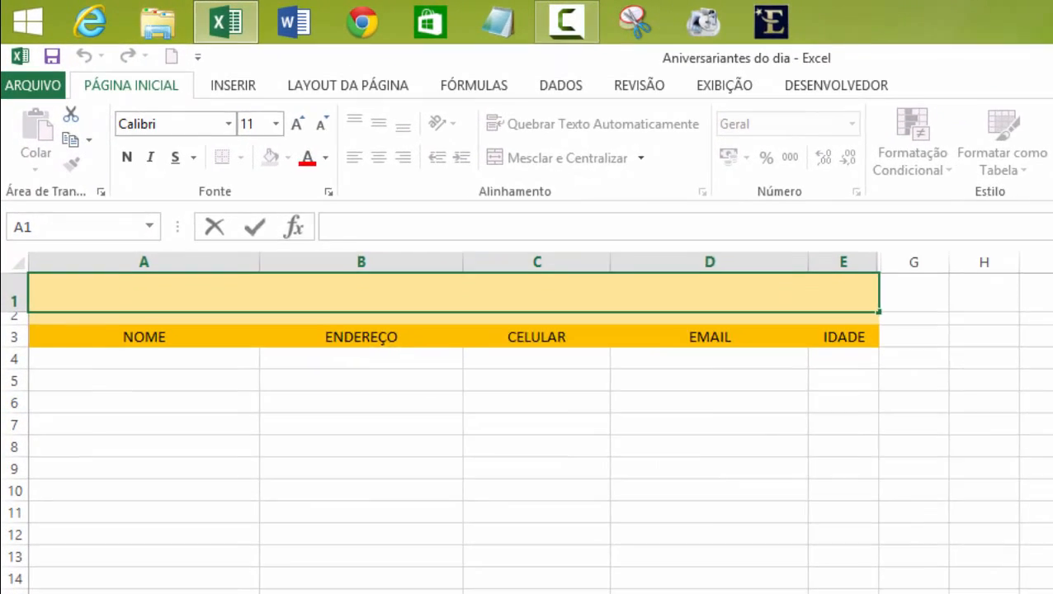
{"action": "type", "text": "="}
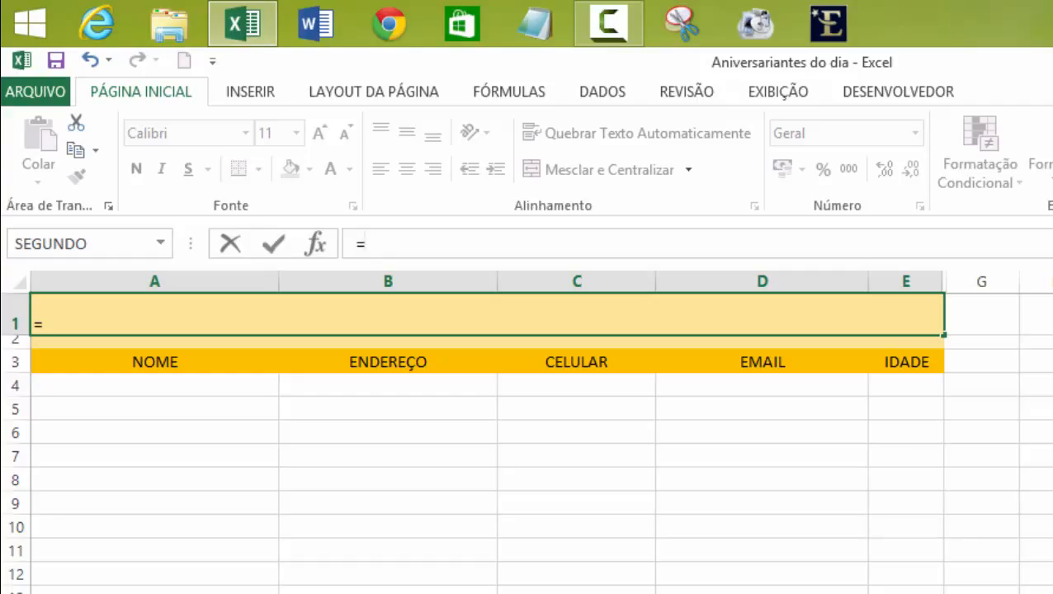
{"action": "type", "text": "\"A"}
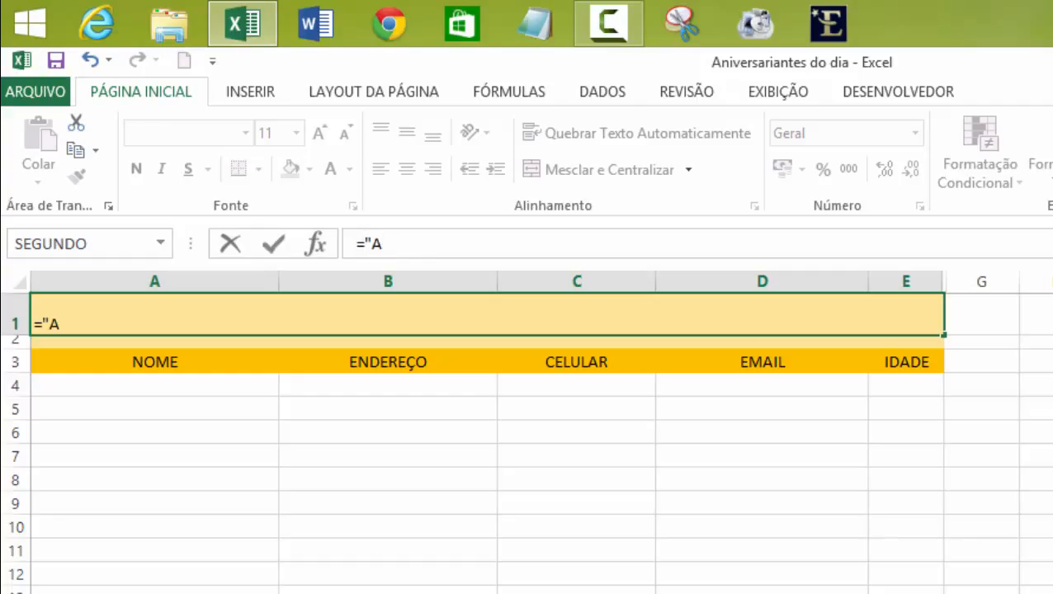
{"action": "type", "text": "niversari"}
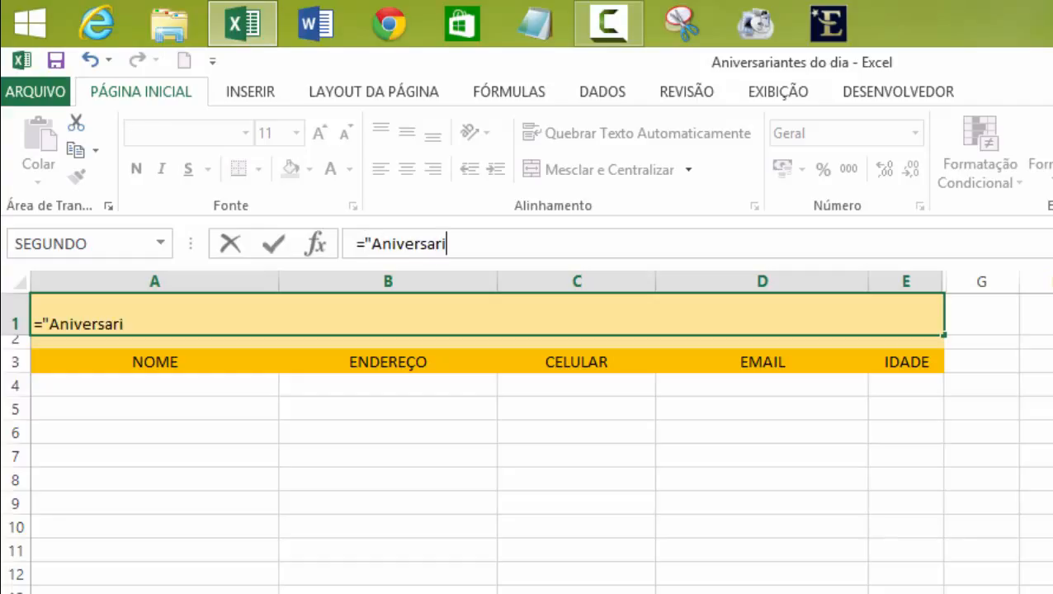
{"action": "type", "text": "antes do"}
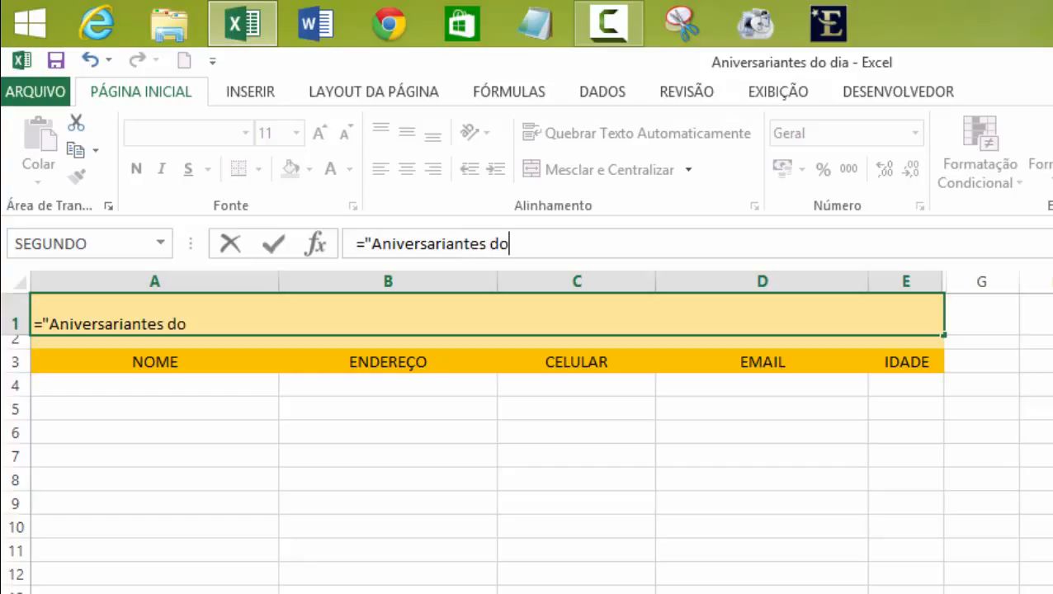
{"action": "key", "text": "BackSpace"}
{"action": "type", "text": "e hoje"}
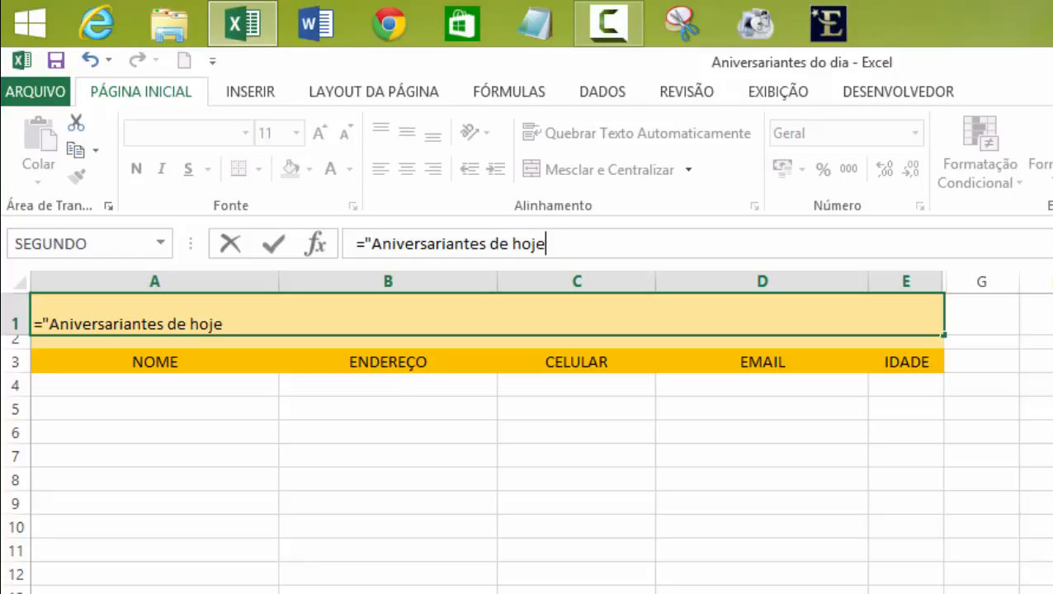
{"action": "type", "text": ", dia: \""}
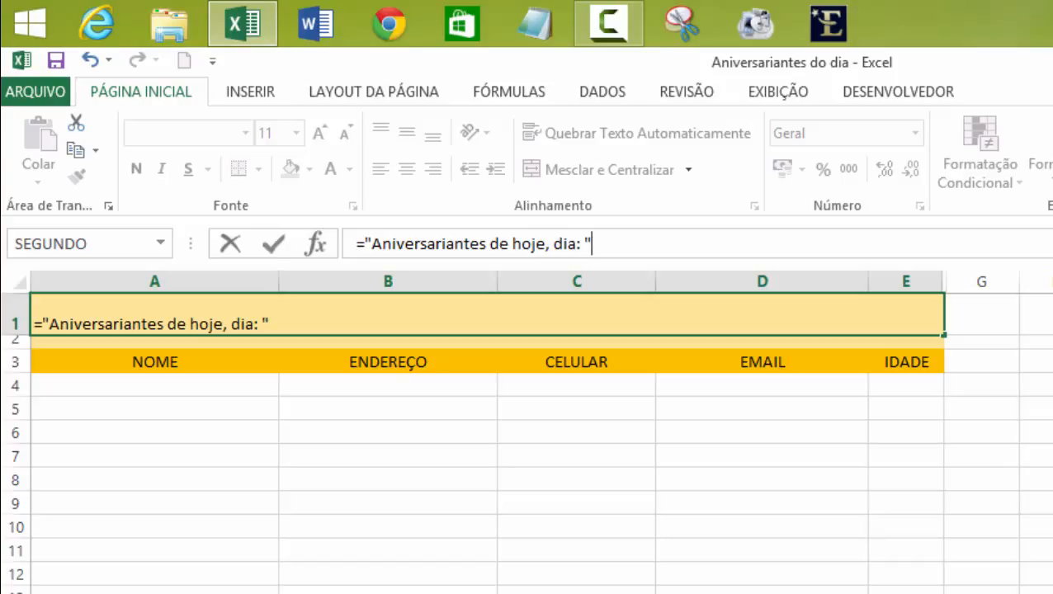
{"action": "type", "text": "&hoje"}
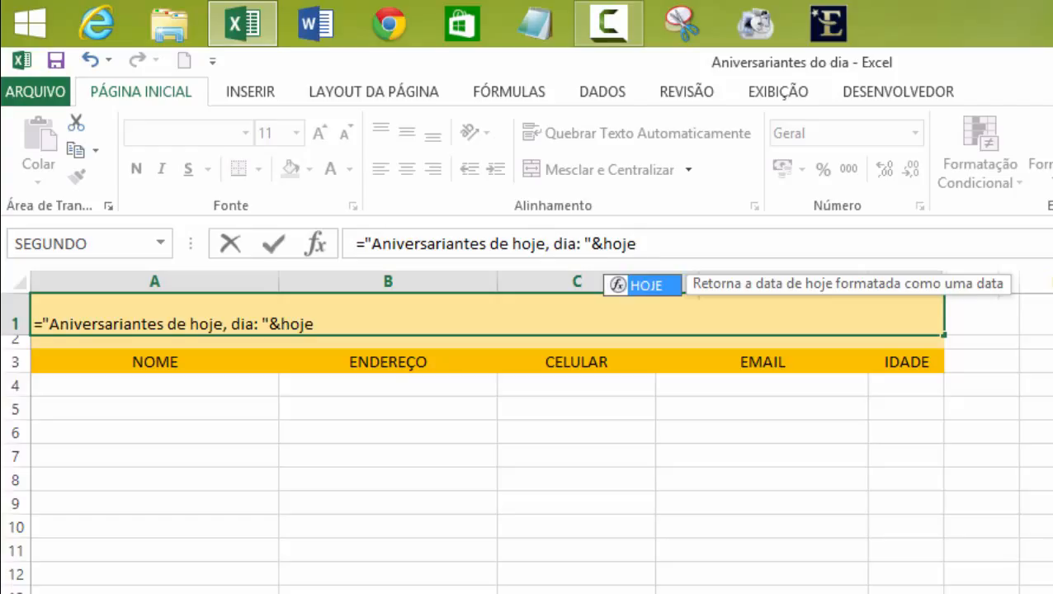
{"action": "type", "text": "()"}
{"action": "key", "text": "Return"}
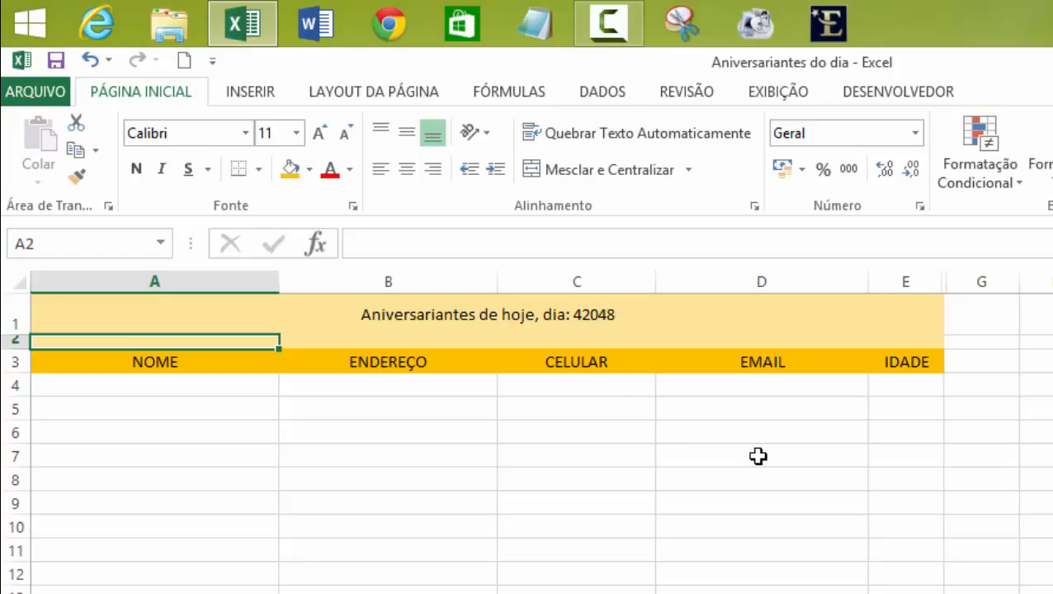
- Wrap HOJE() in the A1 title formula in a TEXTO function with the format "dd/mm/aaaa;@"
{"action": "left_click", "coordinate": [592, 314]}
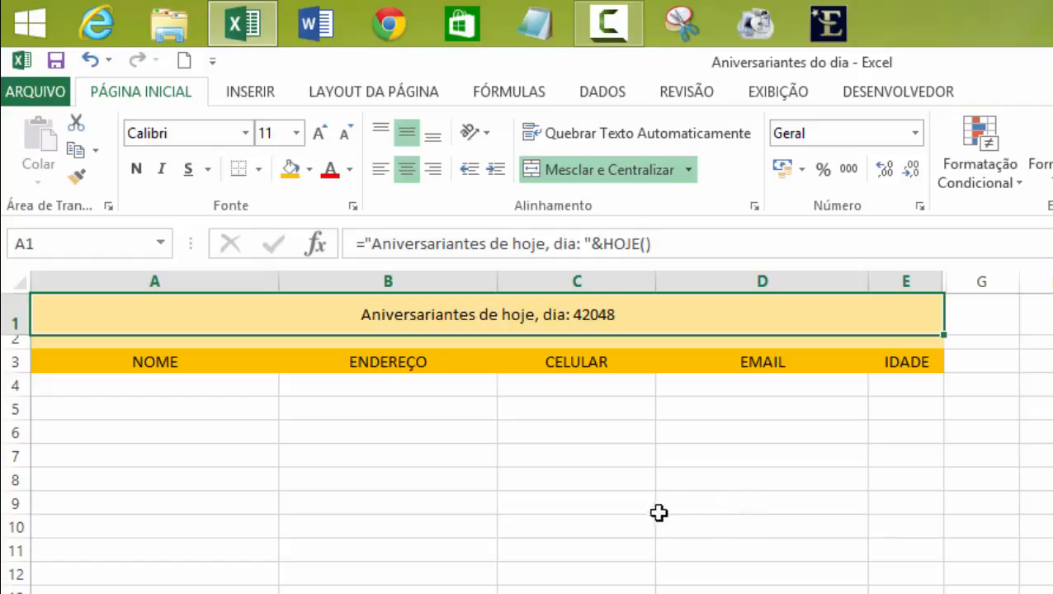
{"action": "left_click", "coordinate": [604, 244]}
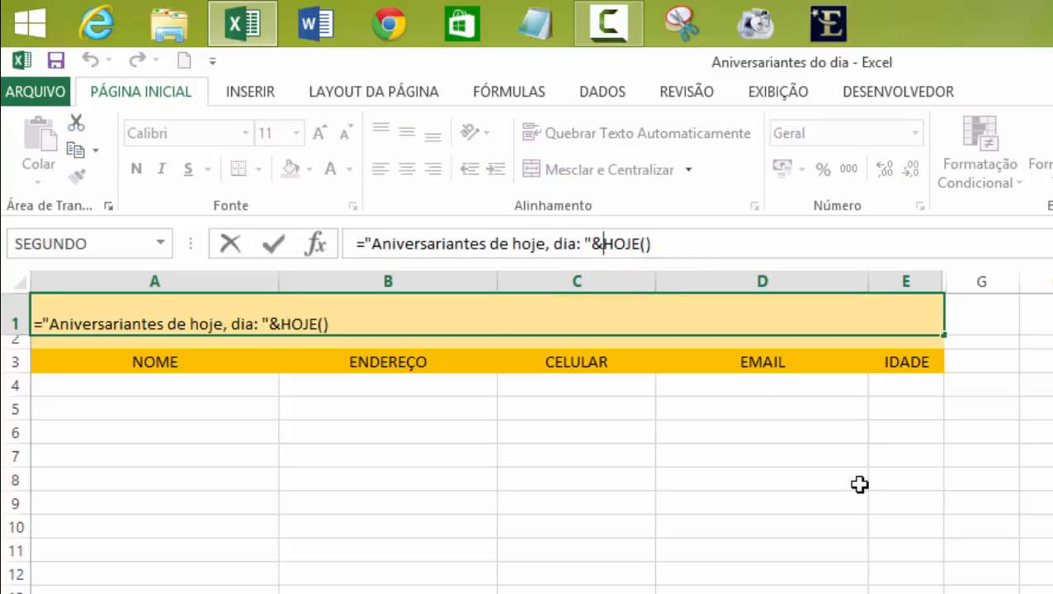
{"action": "type", "text": "t"}
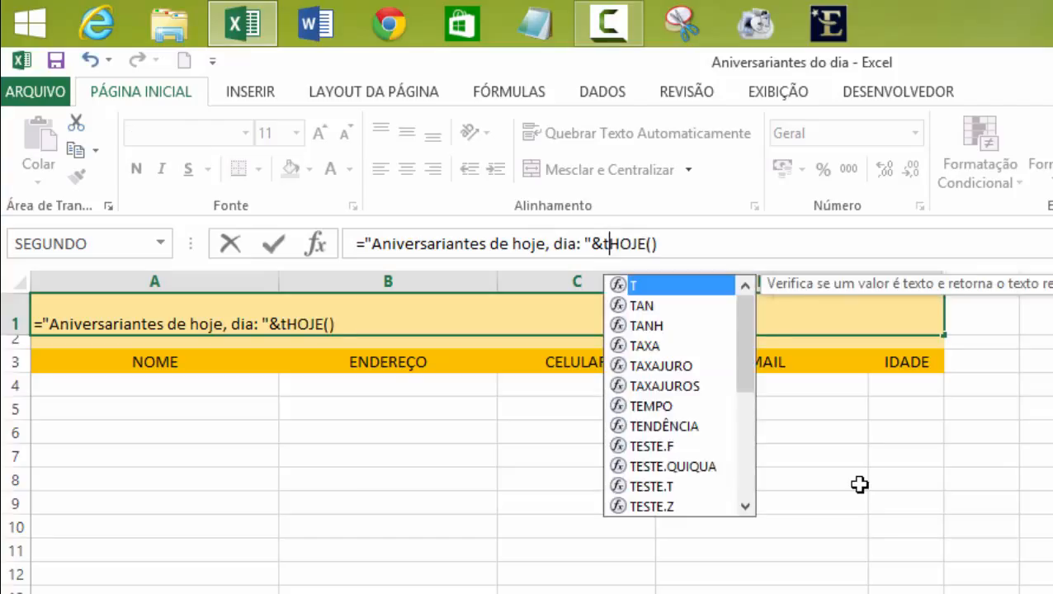
{"action": "type", "text": "ex"}
{"action": "key", "text": "Tab"}
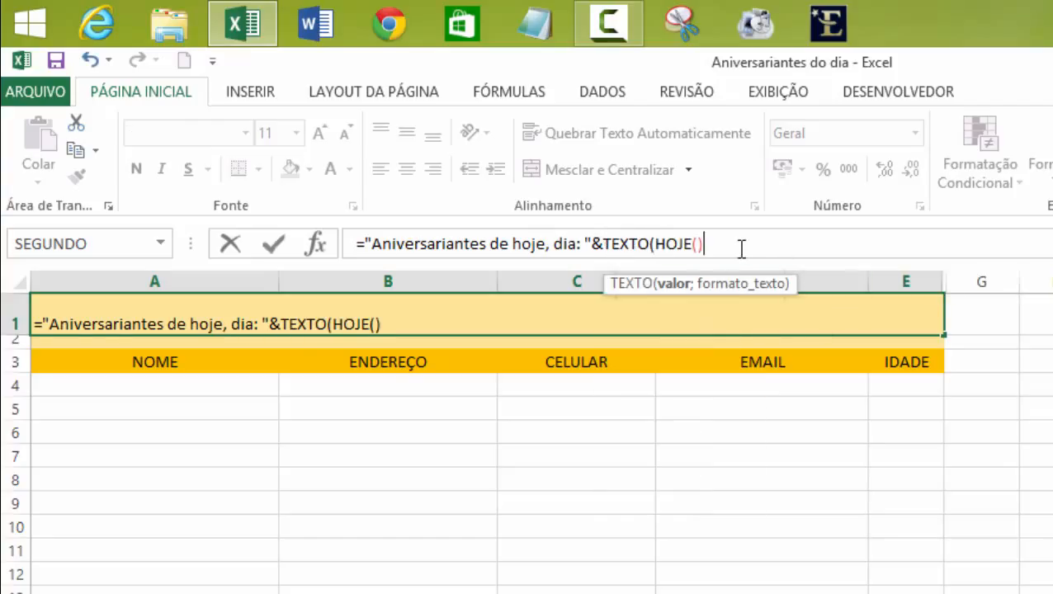
{"action": "type", "text": ";"}
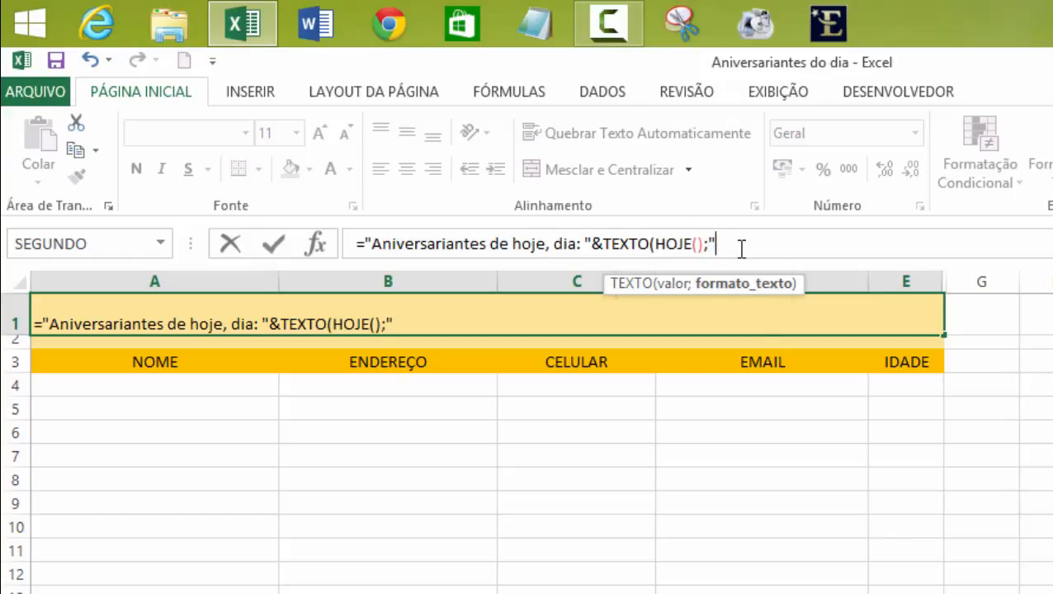
{"action": "type", "text": "\"dd/mm"}
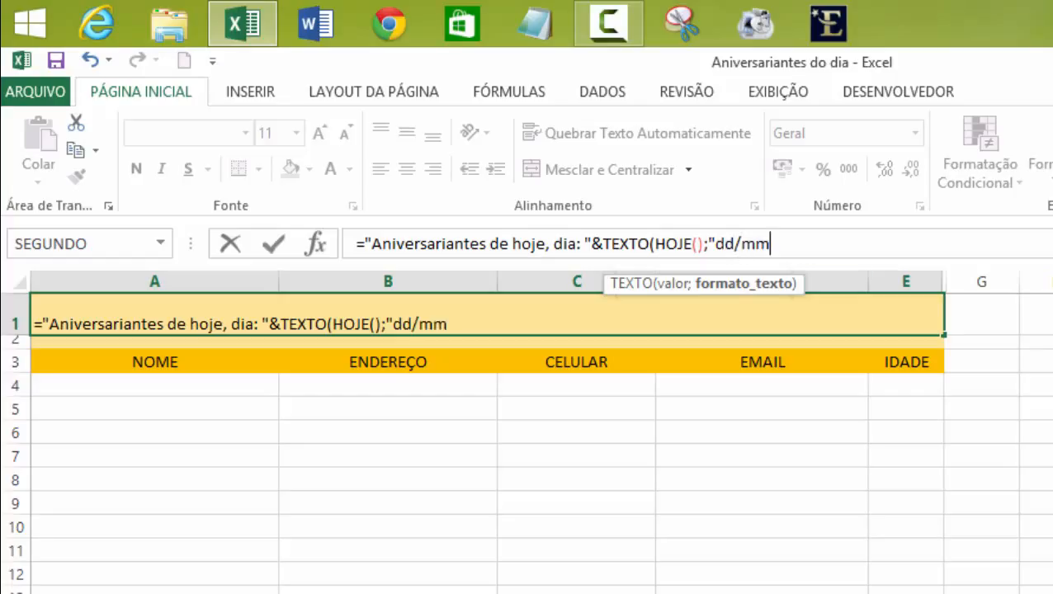
{"action": "type", "text": "/aaaa"}
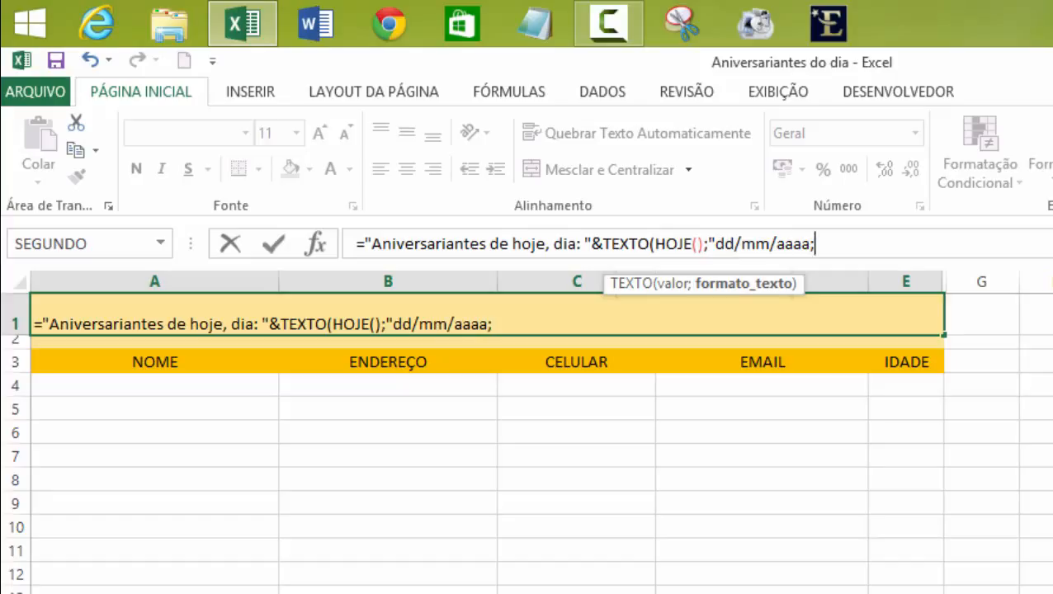
{"action": "type", "text": ";@"}
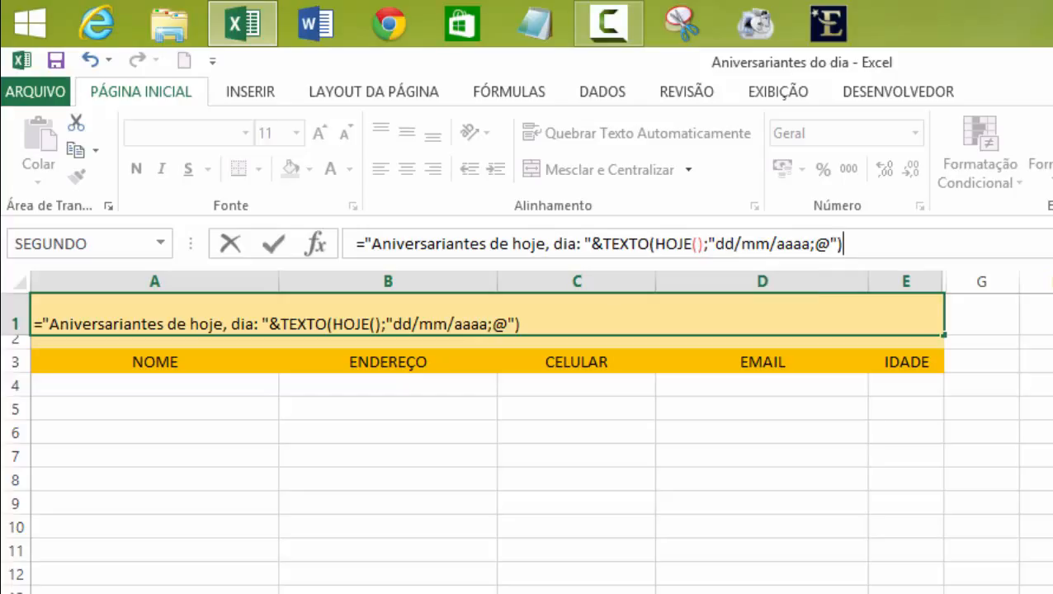
{"action": "key", "text": "Return"}
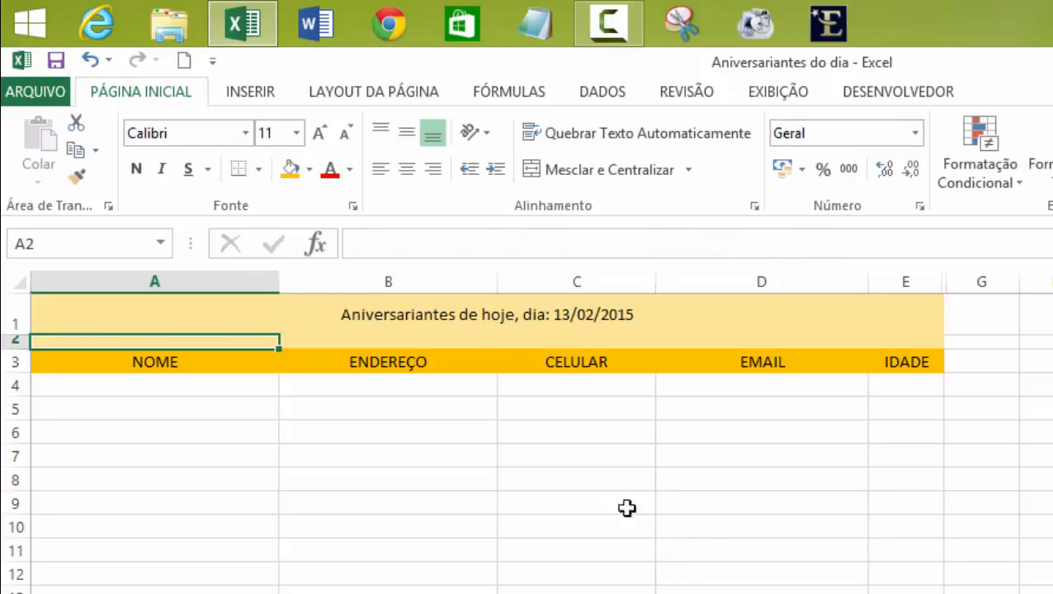
- Set the title text in A1 to font size 20 and color it red
{"action": "left_click", "coordinate": [532, 316]}
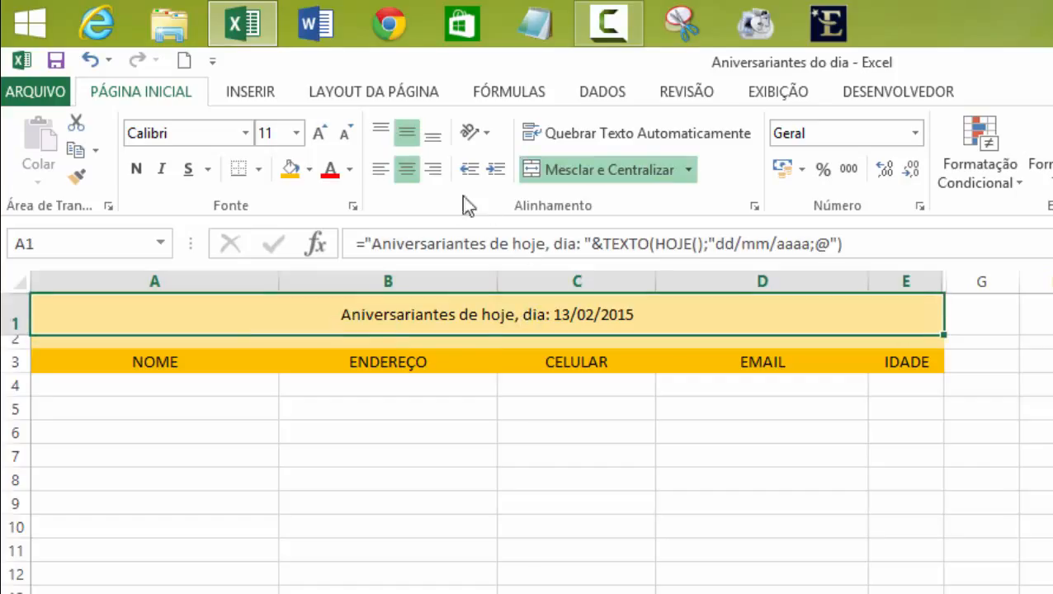
{"action": "left_click", "coordinate": [295, 133]}
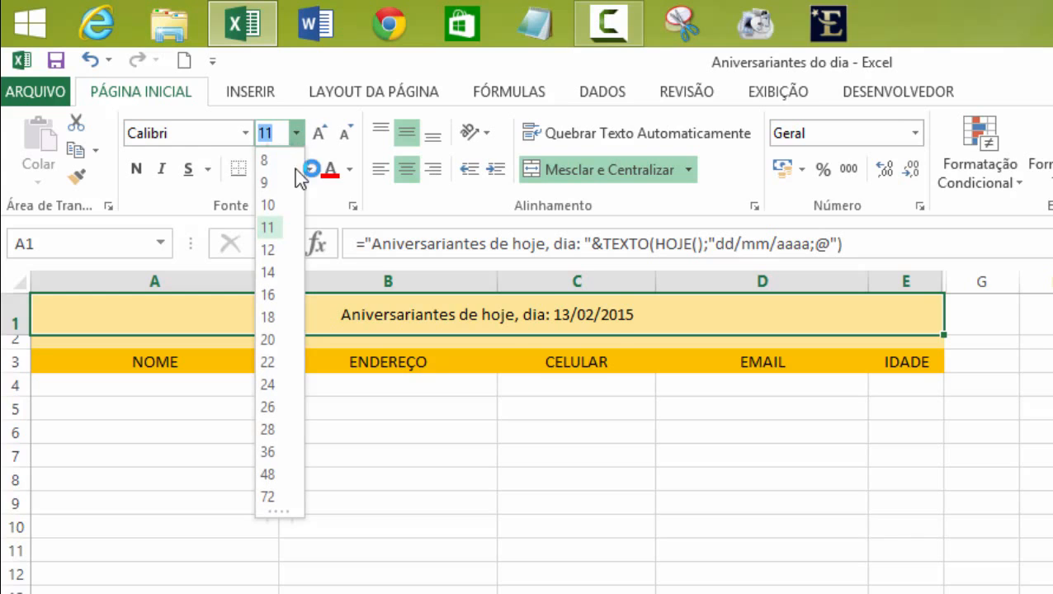
{"action": "left_click", "coordinate": [279, 341]}
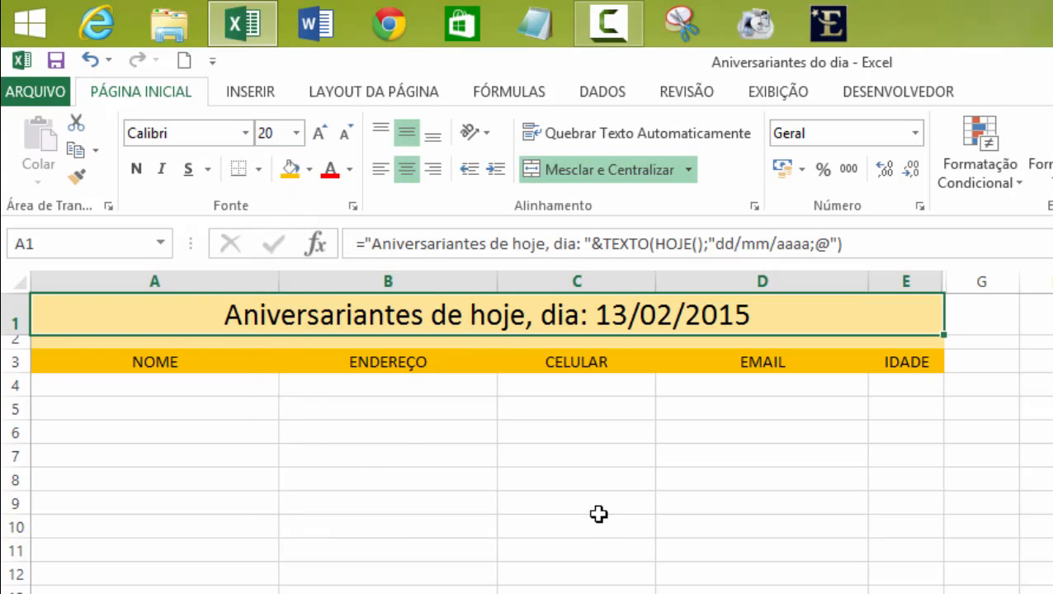
{"action": "left_click", "coordinate": [333, 177]}
{"action": "left_click", "coordinate": [521, 479]}
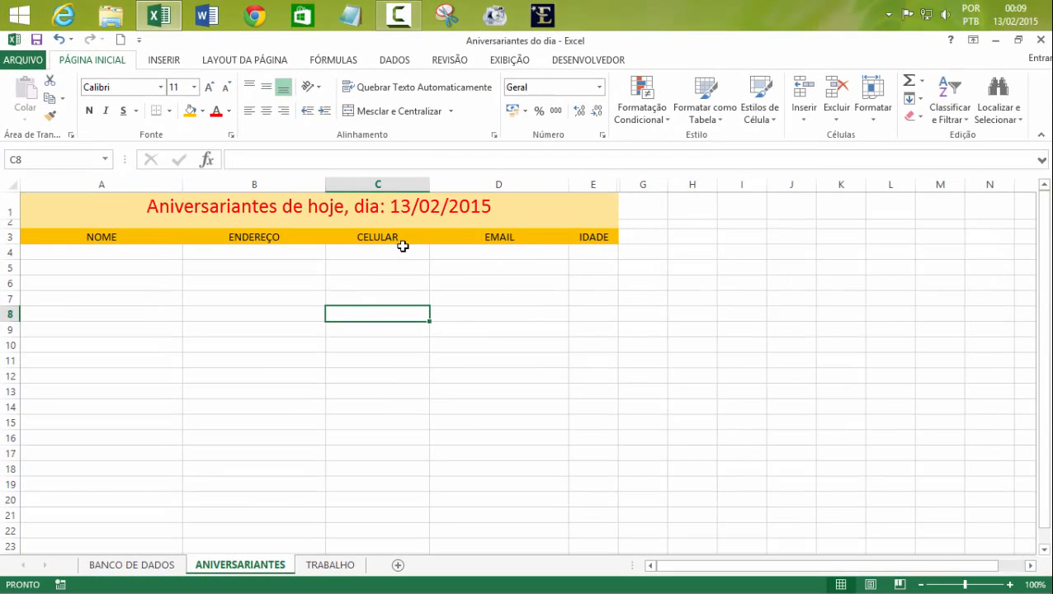
{"action": "left_click", "coordinate": [599, 319]}
{"action": "left_click", "coordinate": [247, 284]}
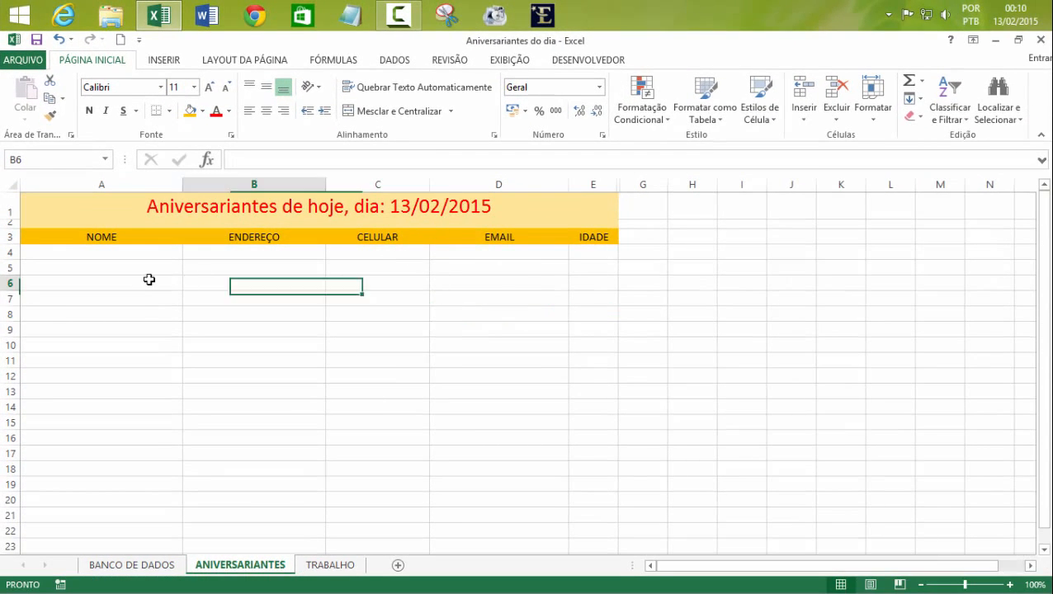
{"action": "left_click", "coordinate": [85, 253]}
{"action": "left_click", "coordinate": [272, 253]}
{"action": "left_click", "coordinate": [416, 253]}
{"action": "left_click", "coordinate": [515, 254]}
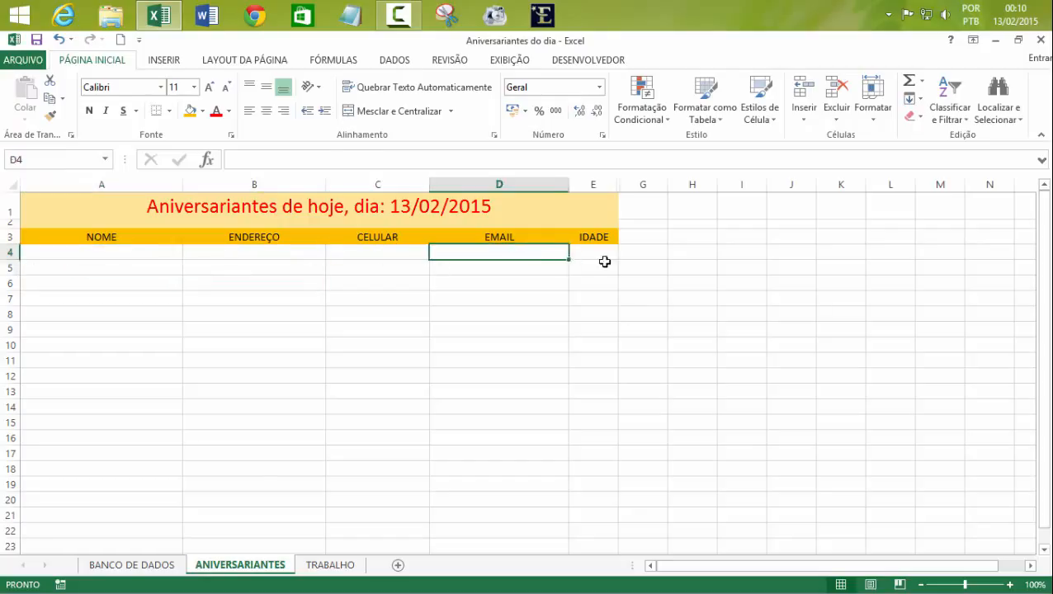
{"action": "left_click", "coordinate": [603, 263]}
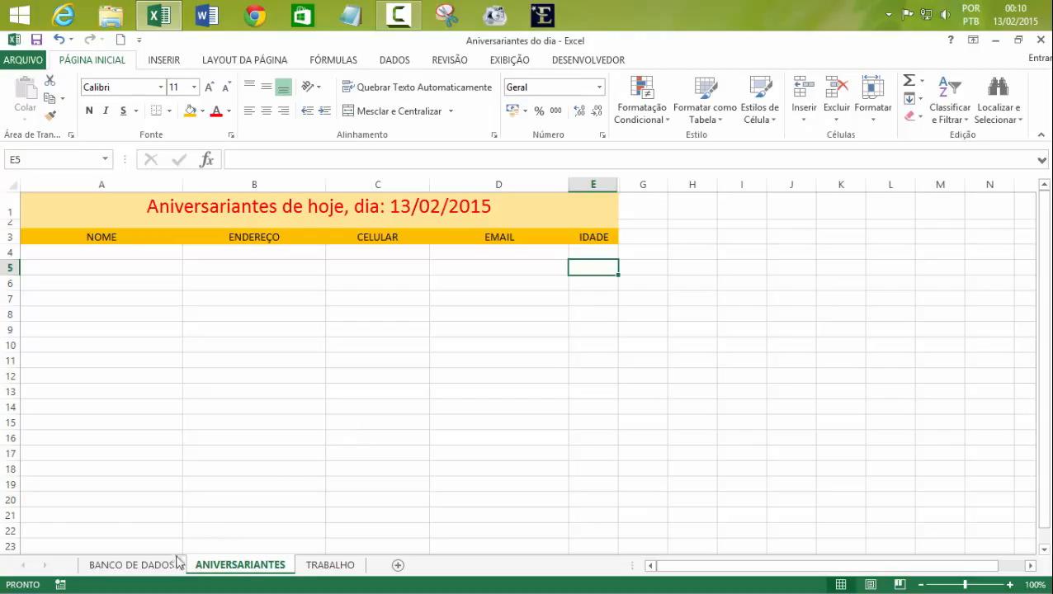
- Fill rows 1 to 3 of the TRABALHO sheet with orange
{"action": "left_click", "coordinate": [310, 566]}
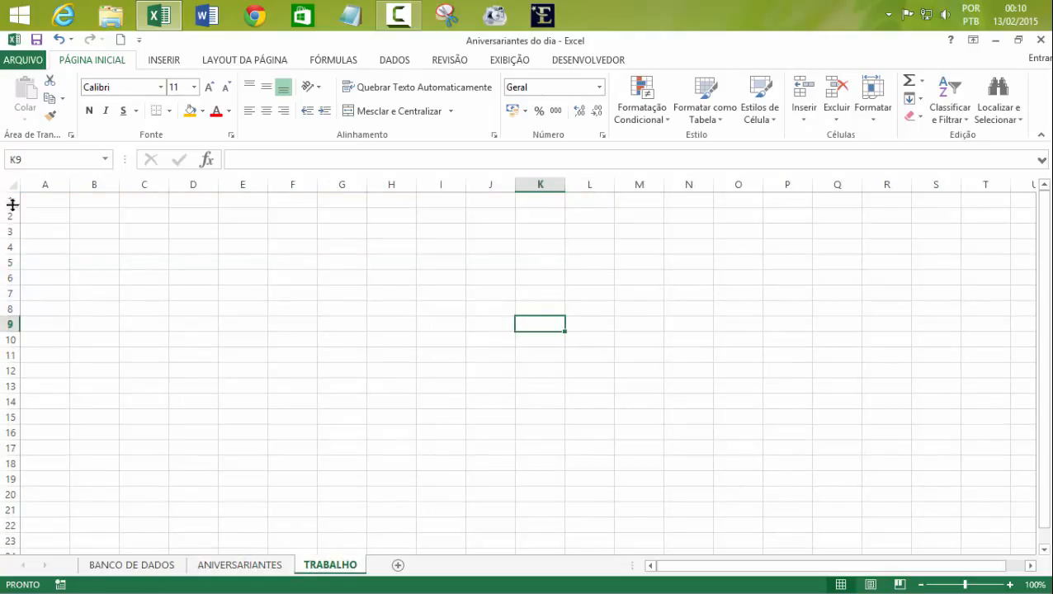
{"action": "left_click_drag", "start_coordinate": [10, 200], "coordinate": [11, 230]}
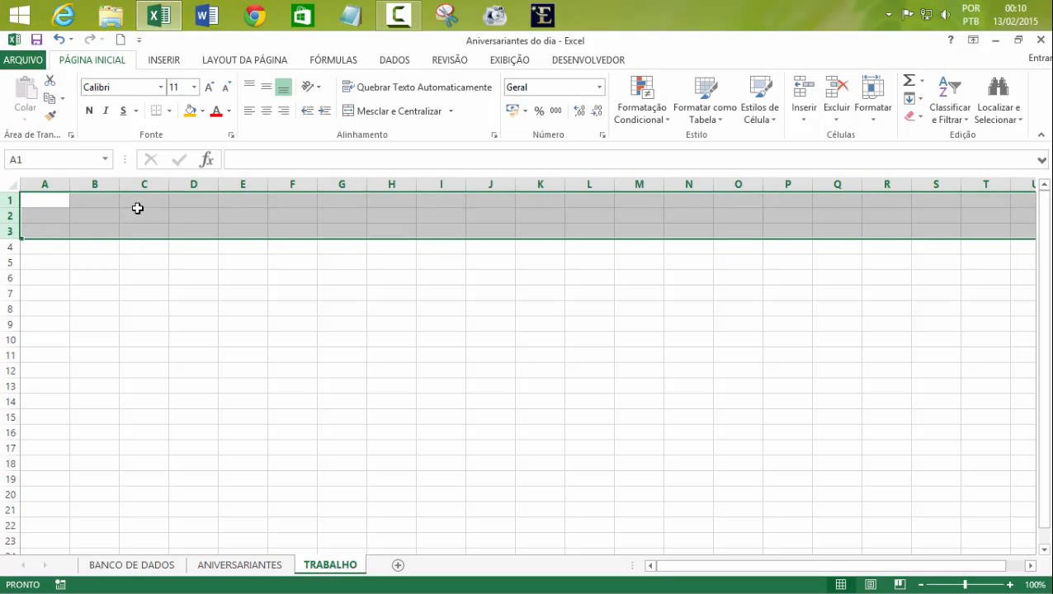
{"action": "left_click", "coordinate": [191, 110]}
{"action": "left_click", "coordinate": [336, 330]}
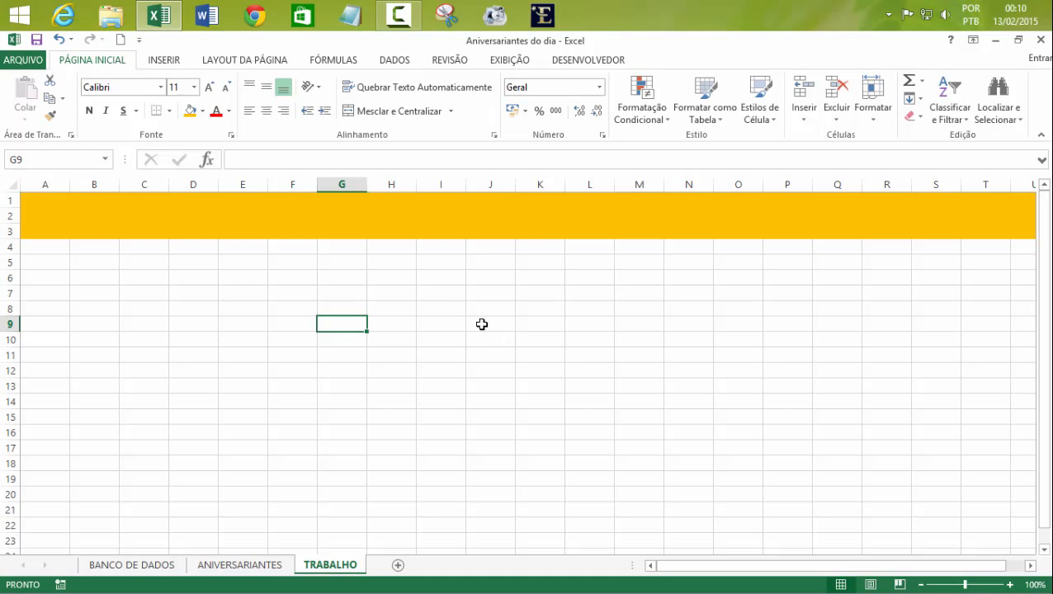
- Insert an ellipse shape as a circle about 2.54 cm across, below the orange band around columns H and I
{"action": "scroll", "coordinate": [255, 79], "scroll_direction": "down", "scroll_amount": 1}
{"action": "left_click", "coordinate": [256, 82]}
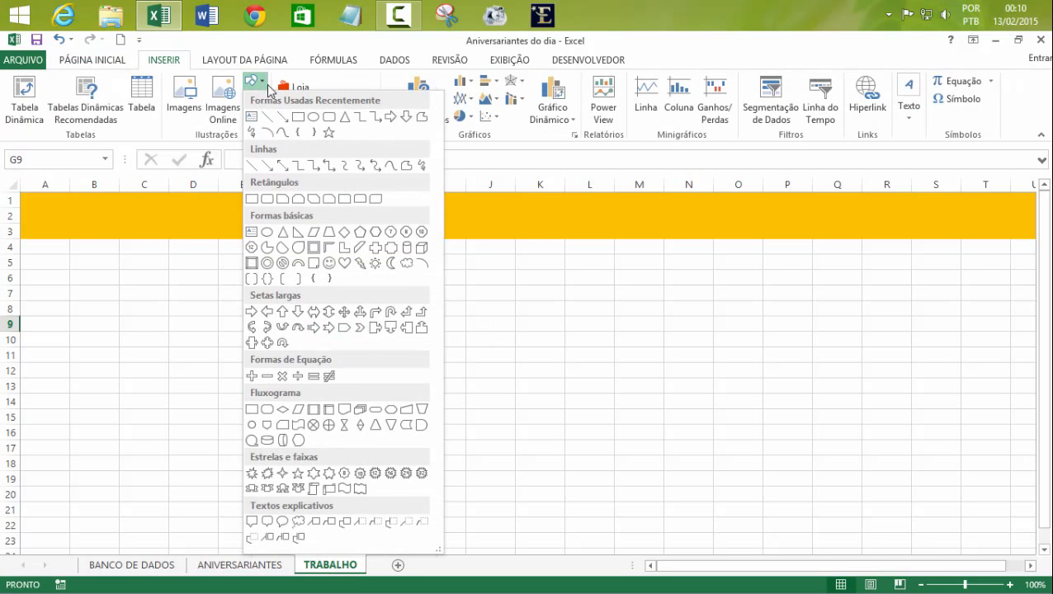
{"action": "left_click", "coordinate": [329, 117]}
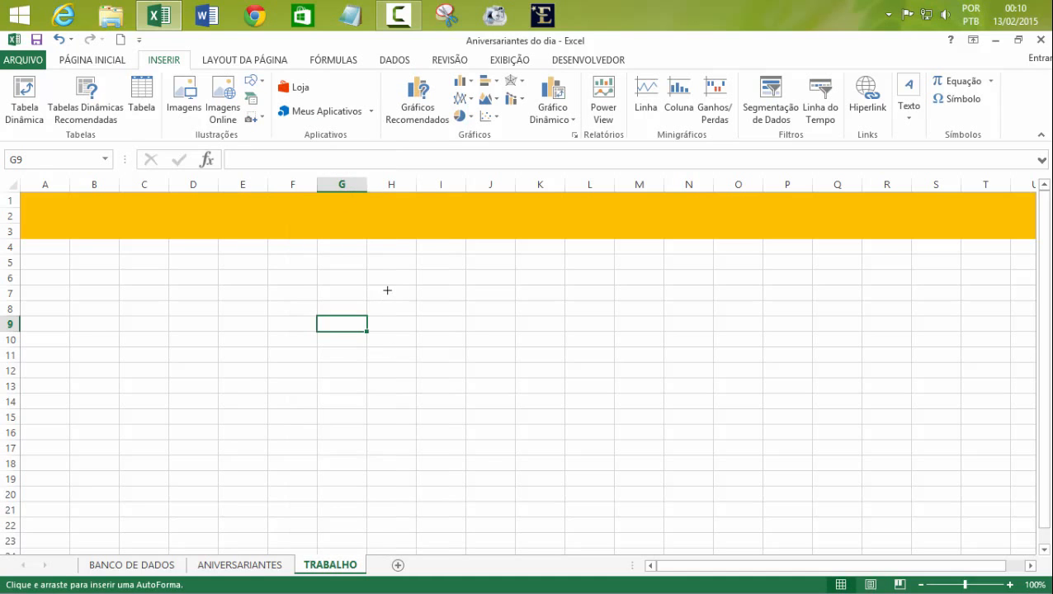
{"action": "left_click_drag", "start_coordinate": [387, 290], "coordinate": [442, 309]}
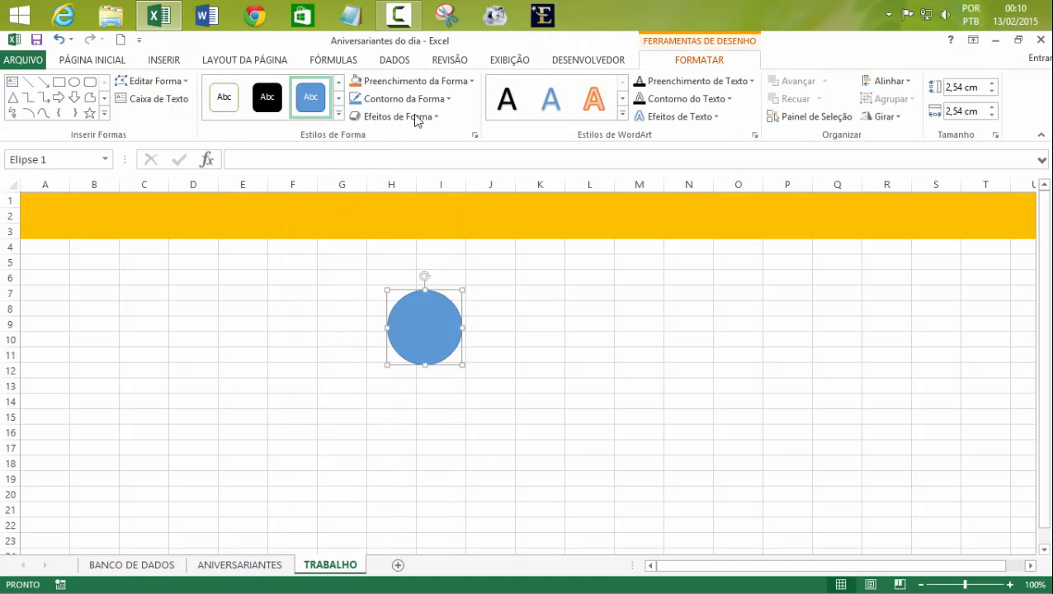
- Fill the circle with standard red and remove its outline
{"action": "left_click", "coordinate": [469, 84]}
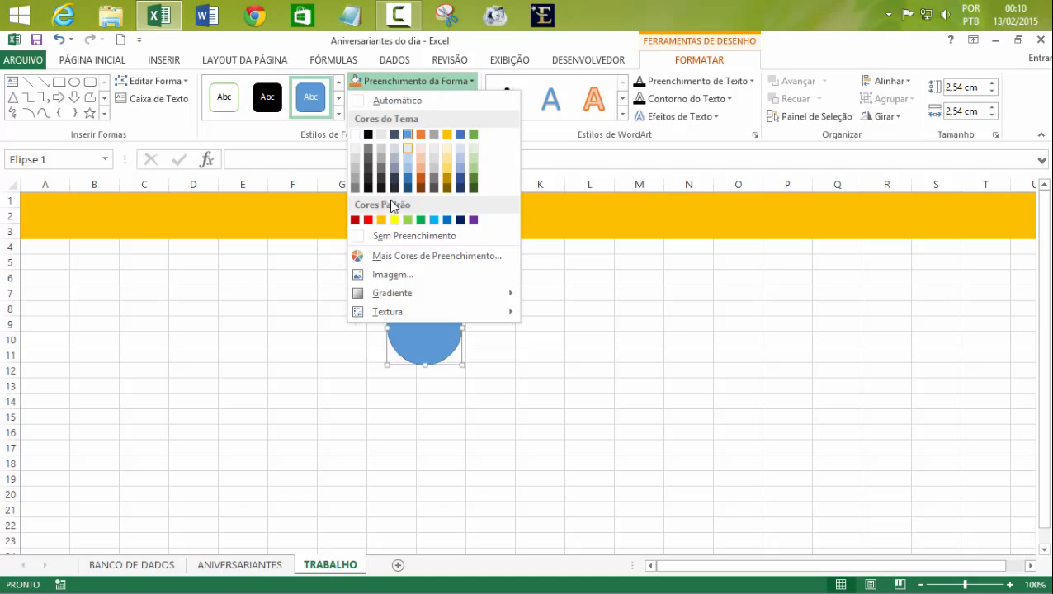
{"action": "left_click", "coordinate": [368, 218]}
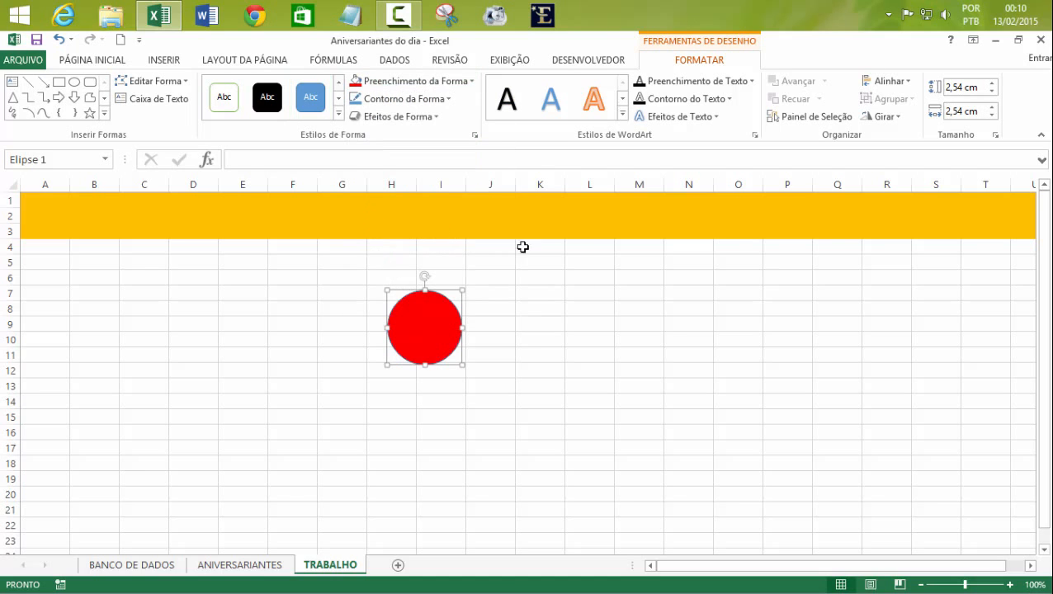
{"action": "left_click", "coordinate": [439, 99]}
{"action": "left_click", "coordinate": [403, 252]}
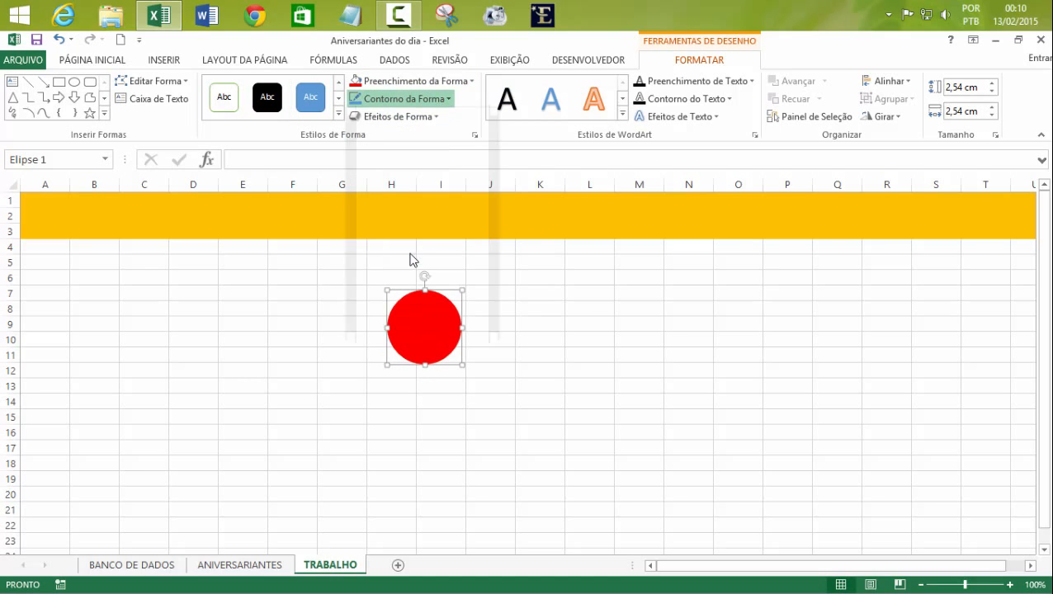
- Lock the red circle's aspect ratio and set its size to 1.5 cm by 1.5 cm
{"action": "left_click", "coordinate": [995, 136]}
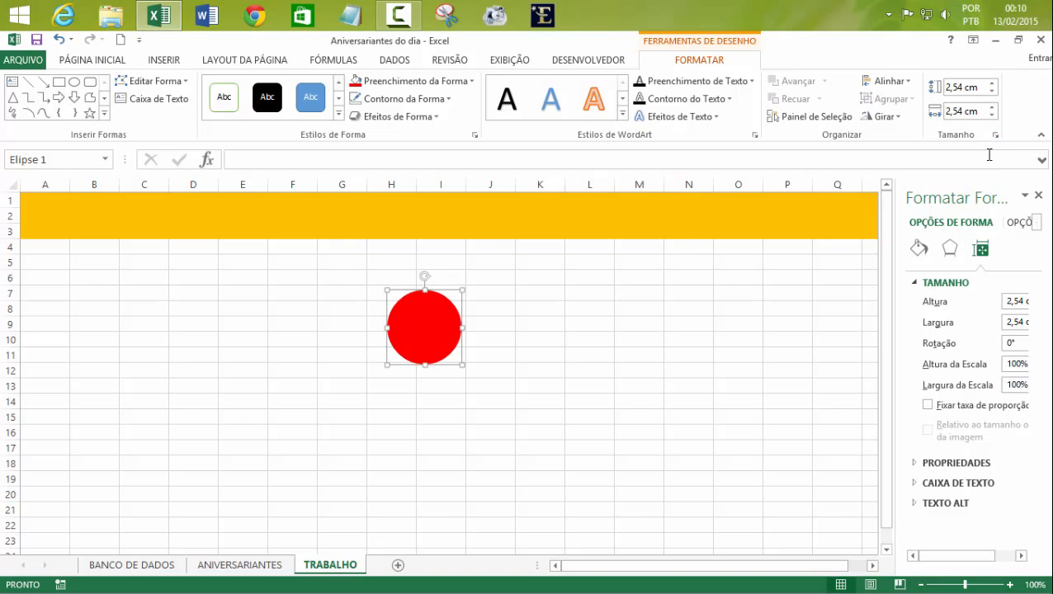
{"action": "left_click", "coordinate": [928, 406]}
{"action": "left_click", "coordinate": [1038, 194]}
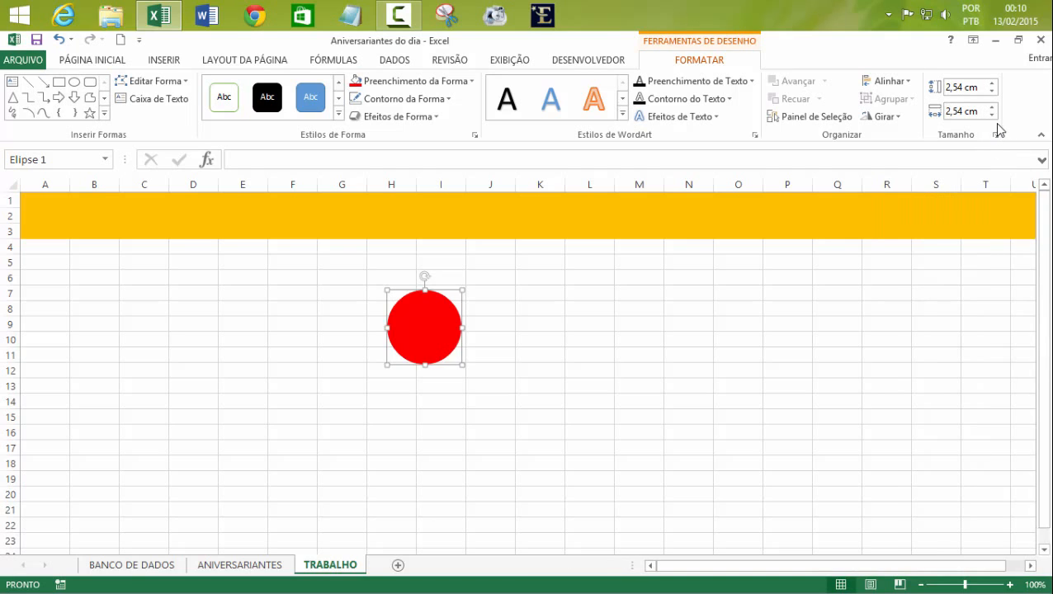
{"action": "left_click", "coordinate": [991, 115]}
{"action": "left_click", "coordinate": [991, 115]}
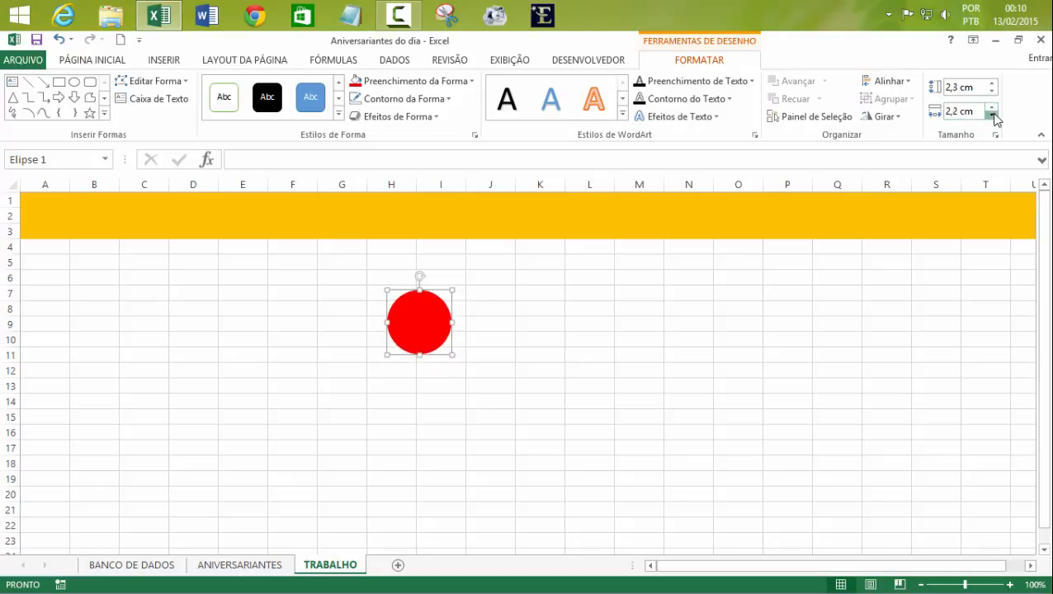
{"action": "left_click", "coordinate": [991, 115]}
{"action": "left_click", "coordinate": [991, 115]}
{"action": "left_click", "coordinate": [991, 115]}
{"action": "left_click", "coordinate": [991, 115]}
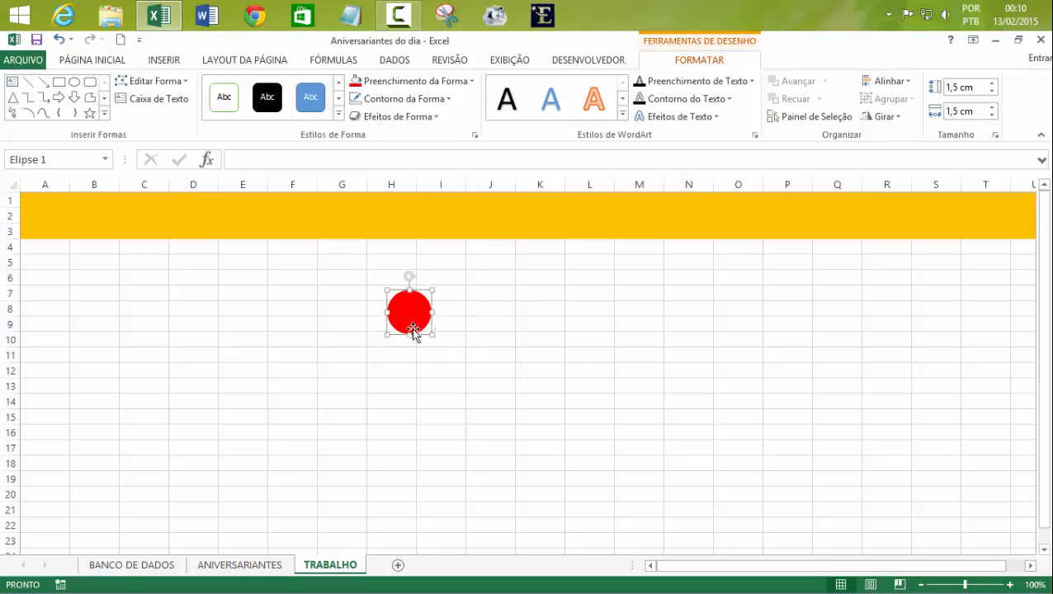
- Move the red circle onto the orange band at column C, set its size to 1.2 cm, and center it vertically in rows 1 to 3
{"action": "left_click_drag", "start_coordinate": [413, 317], "coordinate": [142, 223]}
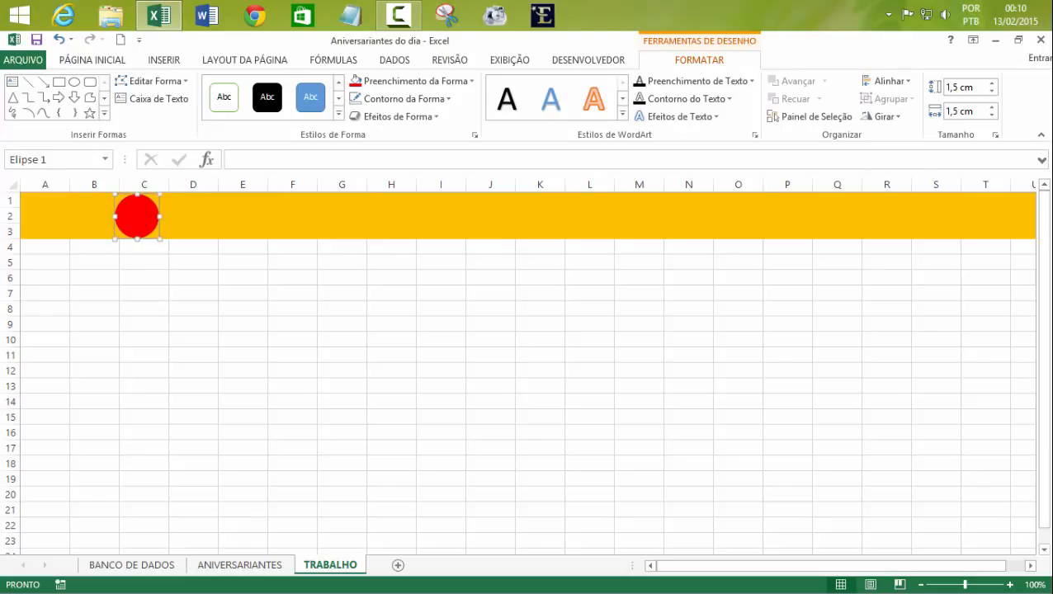
{"action": "left_click", "coordinate": [992, 114]}
{"action": "left_click", "coordinate": [992, 115]}
{"action": "left_click", "coordinate": [991, 114]}
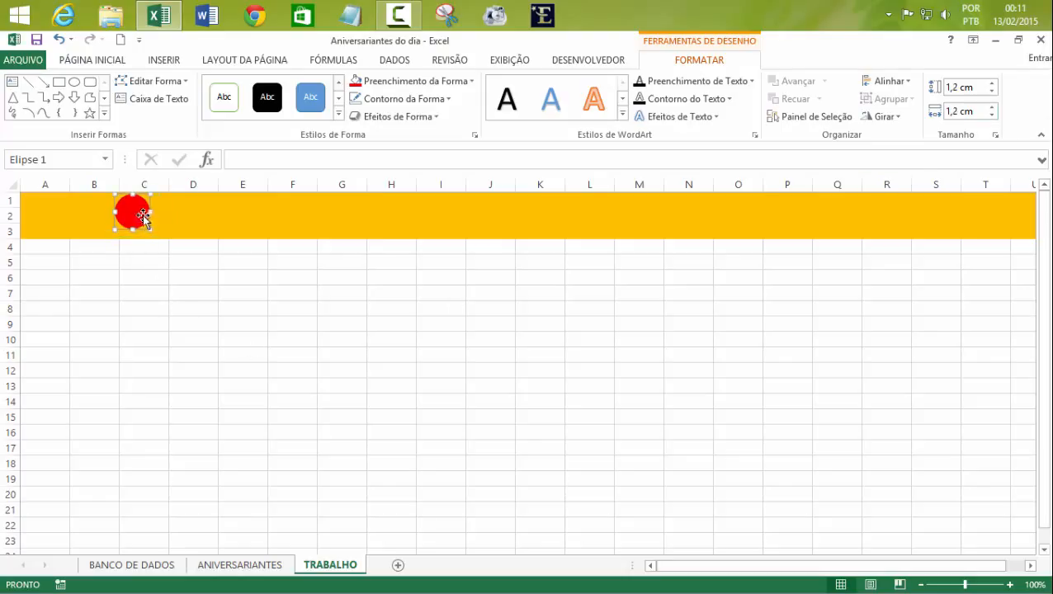
{"action": "left_click_drag", "start_coordinate": [138, 217], "coordinate": [149, 217]}
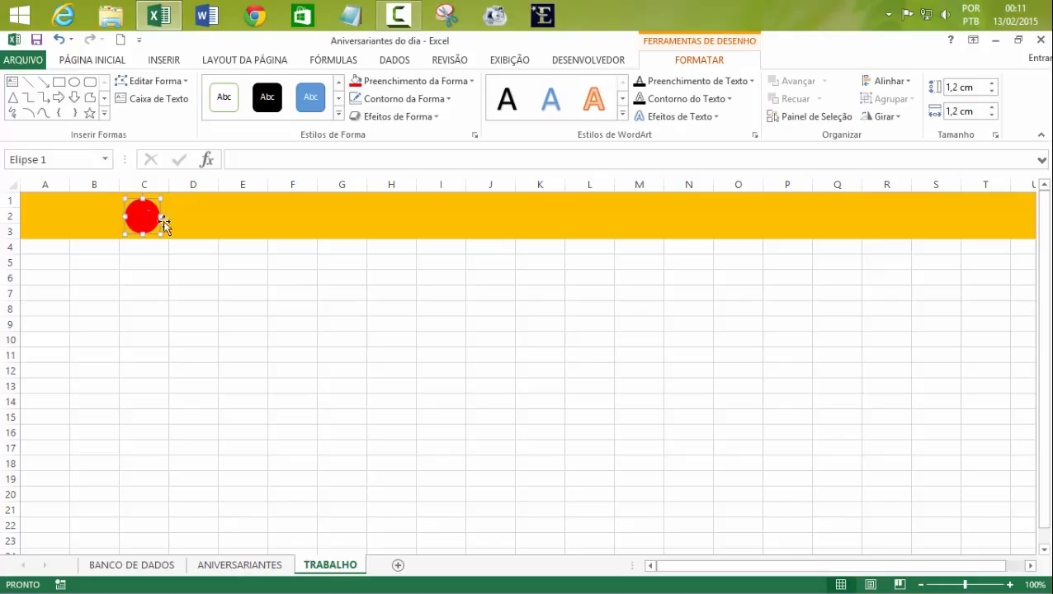
{"action": "left_click", "coordinate": [340, 307]}
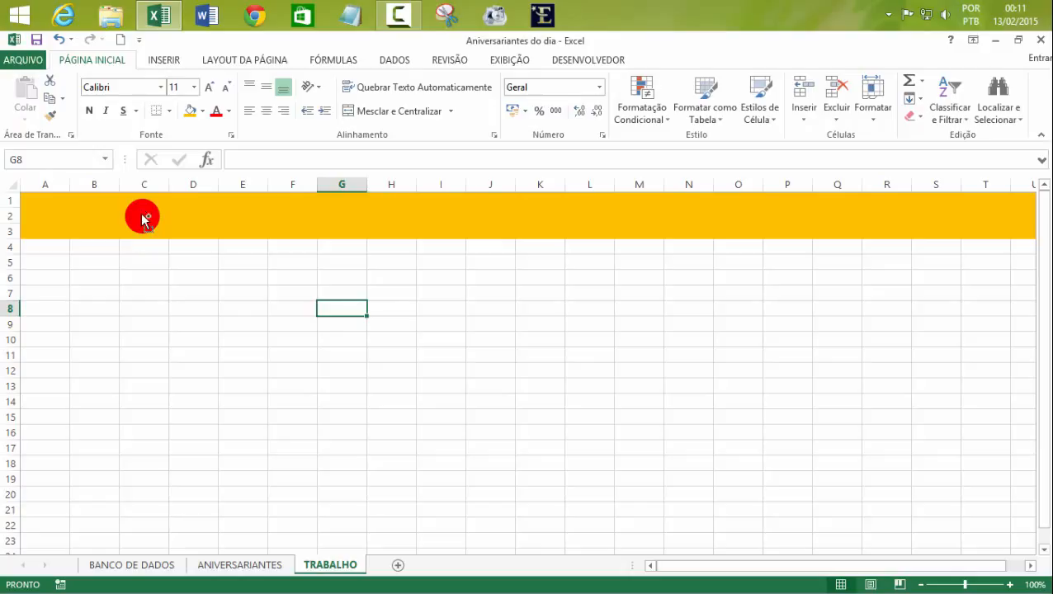
- Duplicate the red circle just beside it in column D and fill the copy with gray
{"action": "left_click_drag", "start_coordinate": [143, 218], "coordinate": [185, 218]}
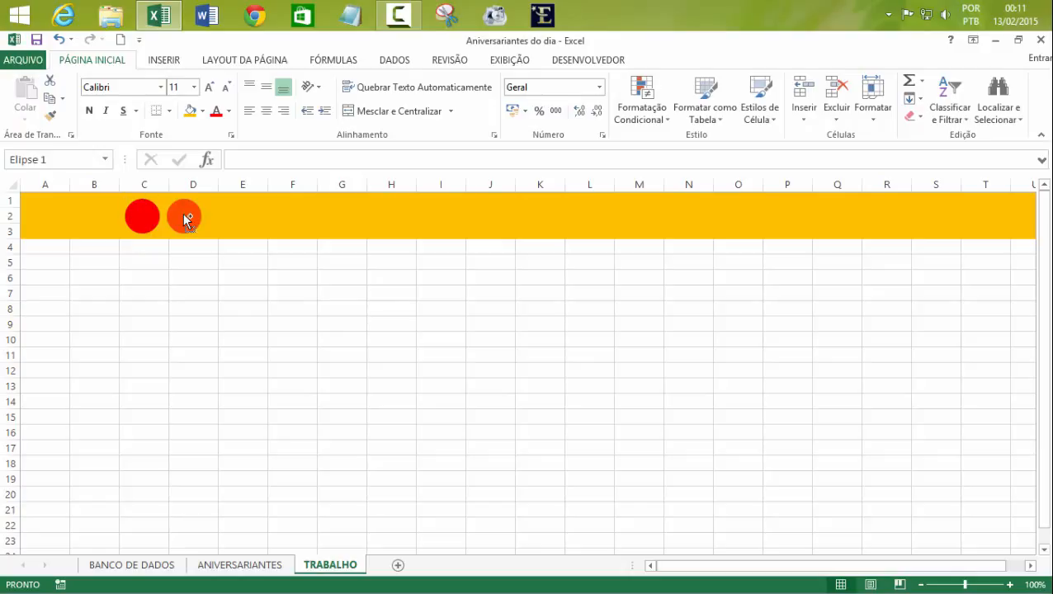
{"action": "left_click_drag", "start_coordinate": [193, 221], "coordinate": [193, 221]}
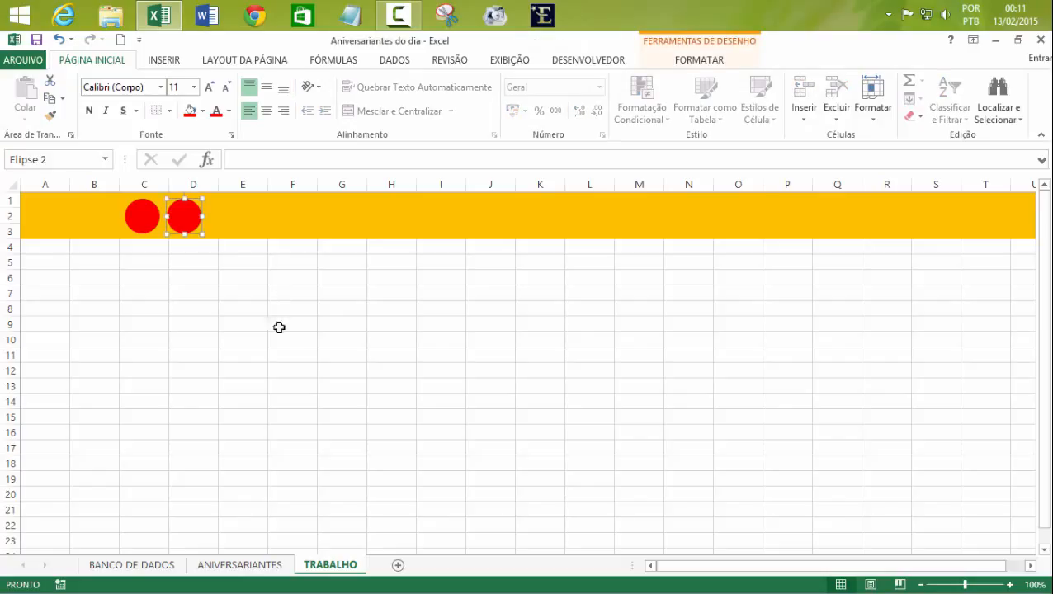
{"action": "left_click", "coordinate": [202, 111]}
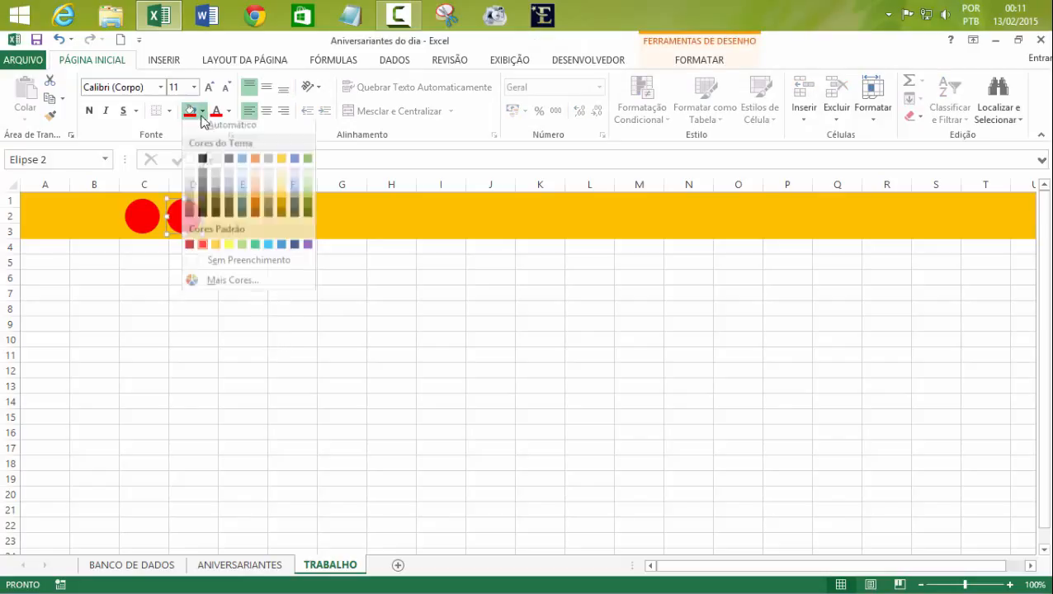
{"action": "left_click", "coordinate": [216, 184]}
{"action": "left_click", "coordinate": [302, 297]}
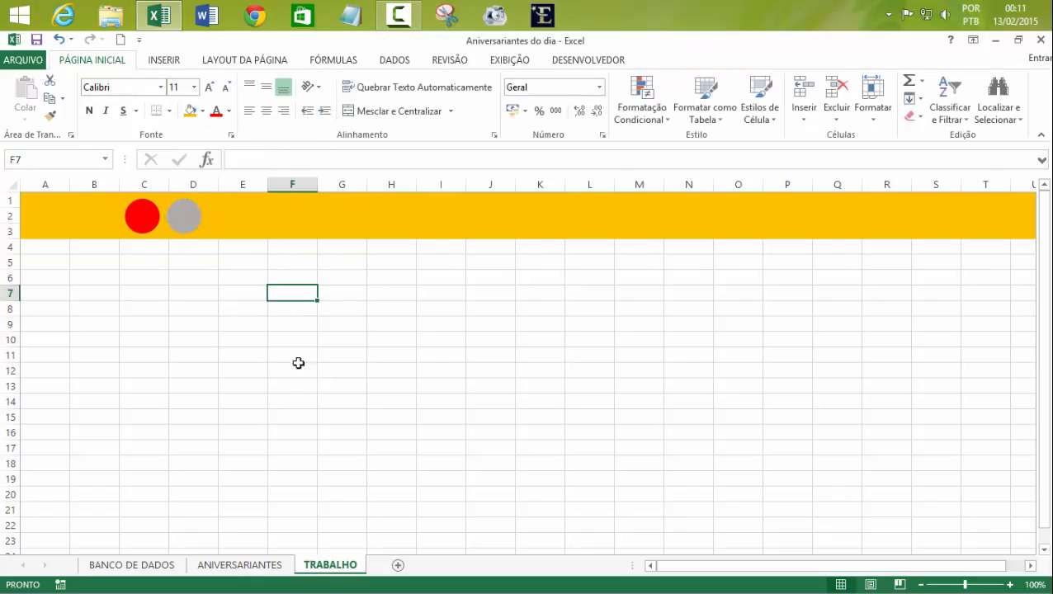
- Insert the picture sino from the VIDEO-AULA folder in Área de Trabalho
{"action": "left_click", "coordinate": [166, 62]}
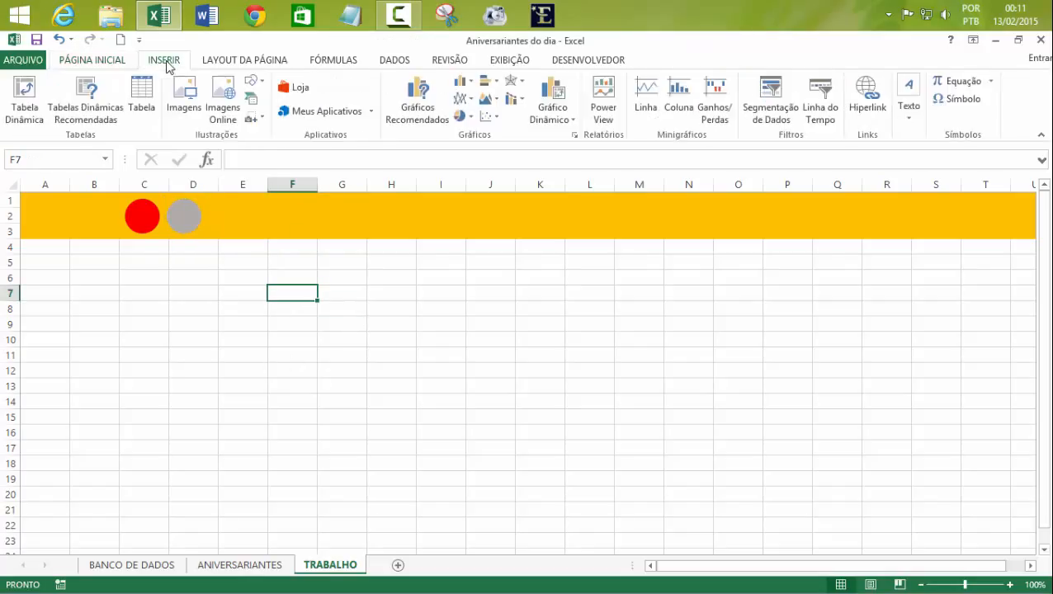
{"action": "left_click", "coordinate": [185, 100]}
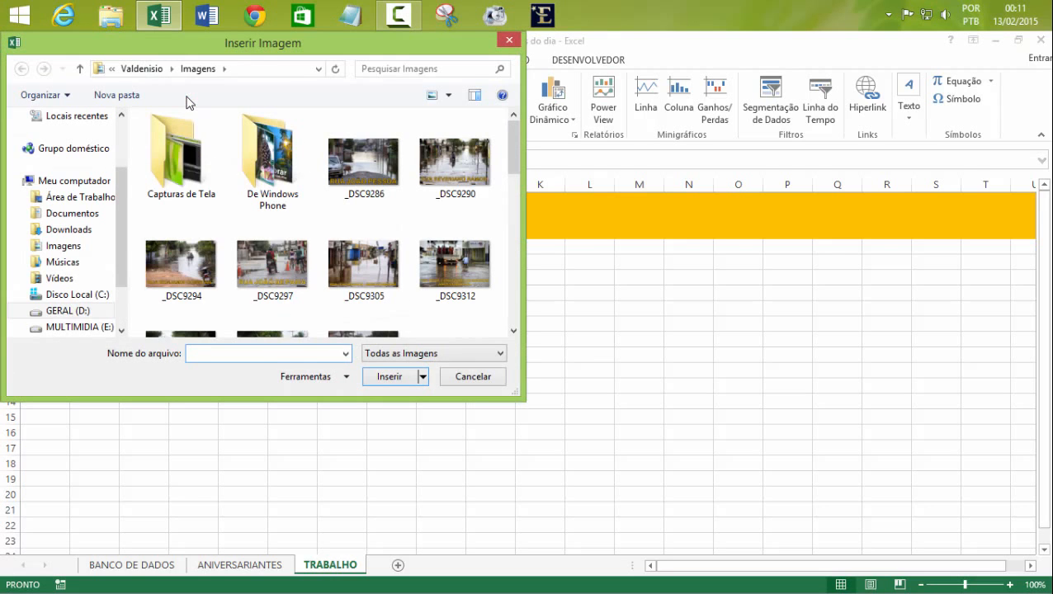
{"action": "left_click", "coordinate": [88, 199]}
{"action": "double_click", "coordinate": [169, 142]}
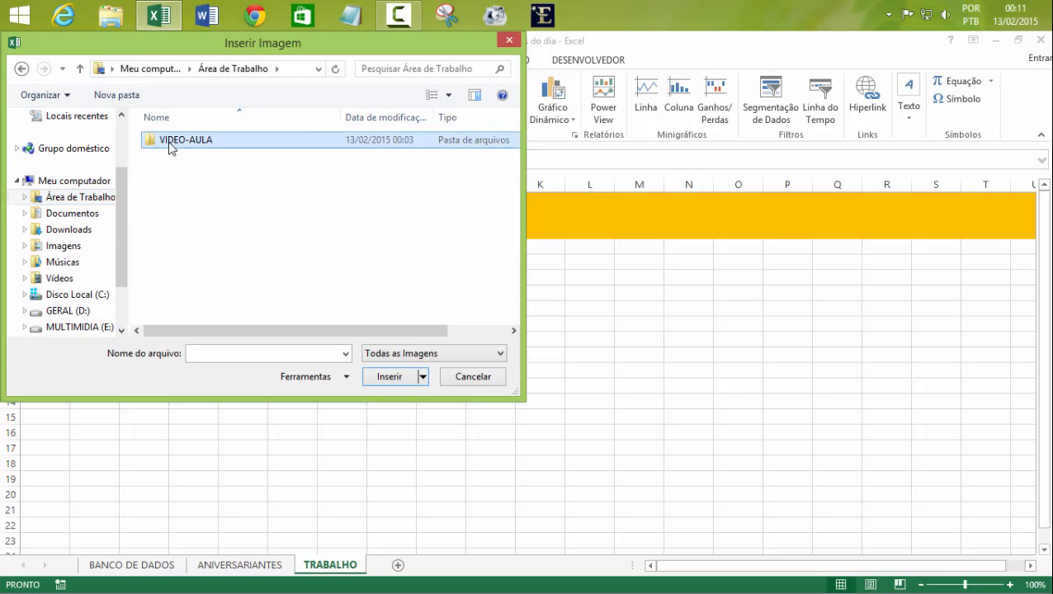
{"action": "left_click_drag", "start_coordinate": [514, 135], "coordinate": [512, 297]}
{"action": "left_click", "coordinate": [350, 243]}
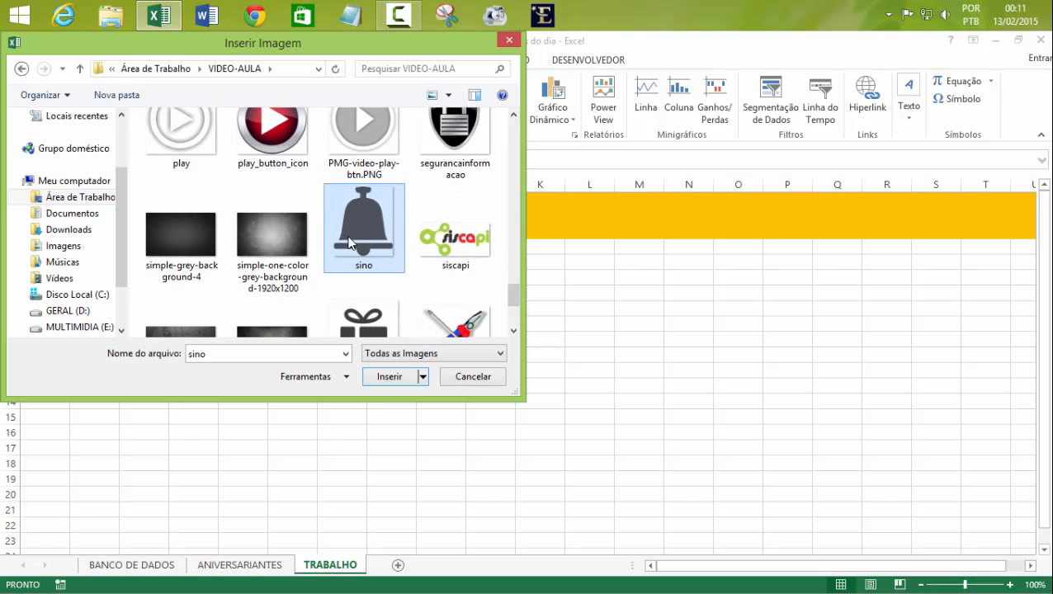
{"action": "left_click", "coordinate": [389, 378]}
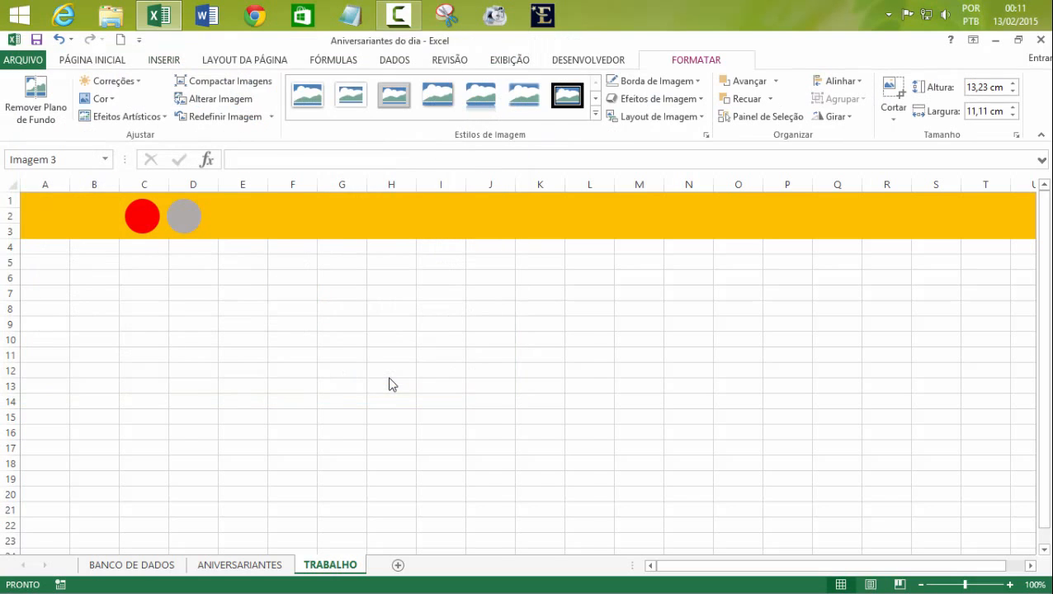
- Shrink the bell picture to about 0.72 cm high by 0.61 cm wide and place it on the gray circle
{"action": "left_click_drag", "start_coordinate": [594, 285], "coordinate": [438, 473]}
{"action": "left_click_drag", "start_coordinate": [336, 509], "coordinate": [471, 262]}
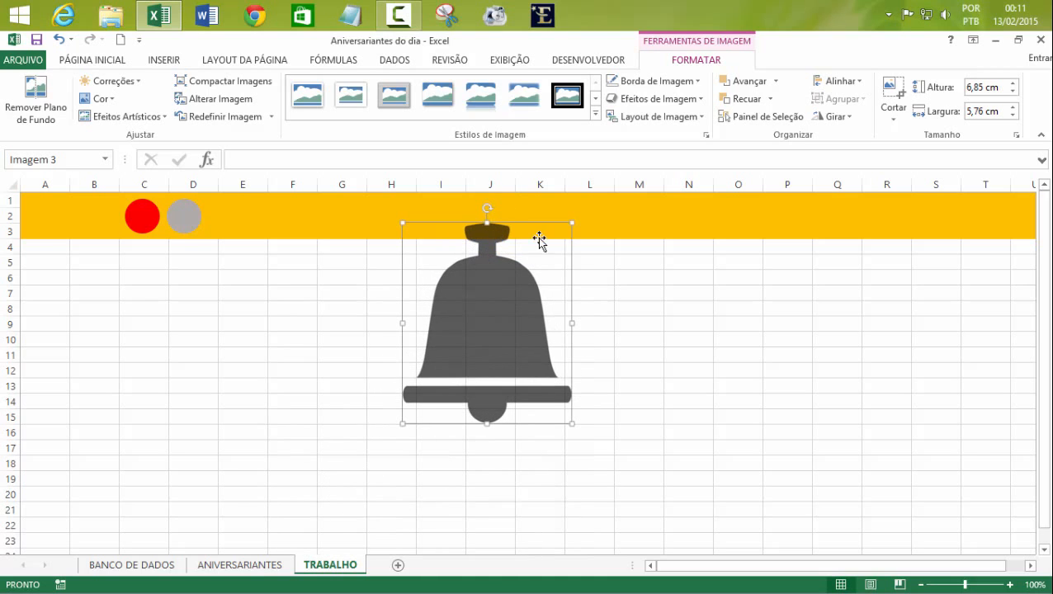
{"action": "left_click_drag", "start_coordinate": [571, 222], "coordinate": [184, 215]}
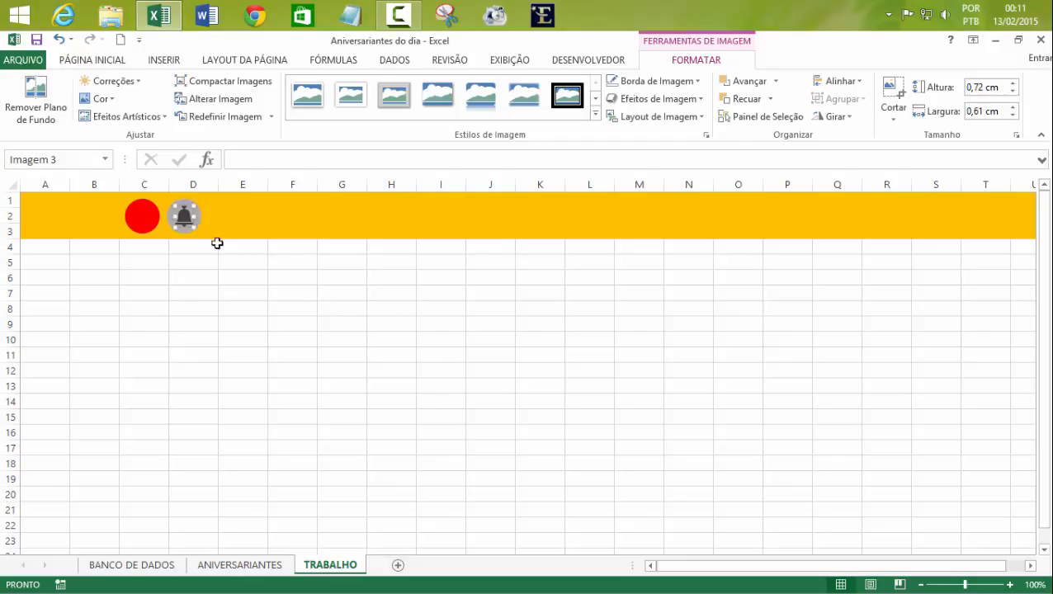
- Align the bell picture and the gray circle with Alinhar ao Meio and group the two objects
{"action": "left_click", "coordinate": [168, 218], "text": "ctrl"}
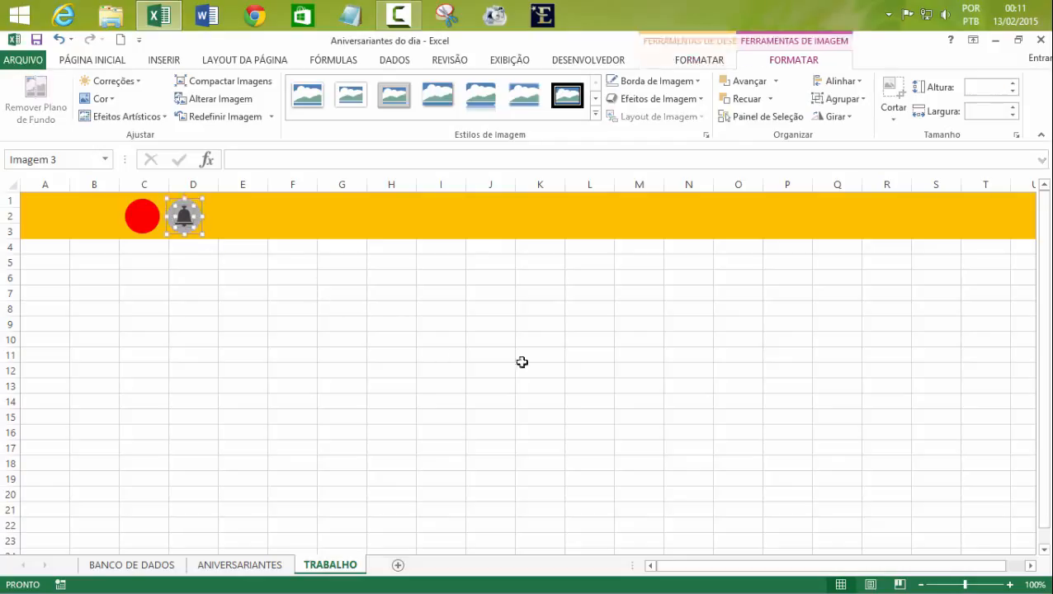
{"action": "left_click", "coordinate": [850, 86]}
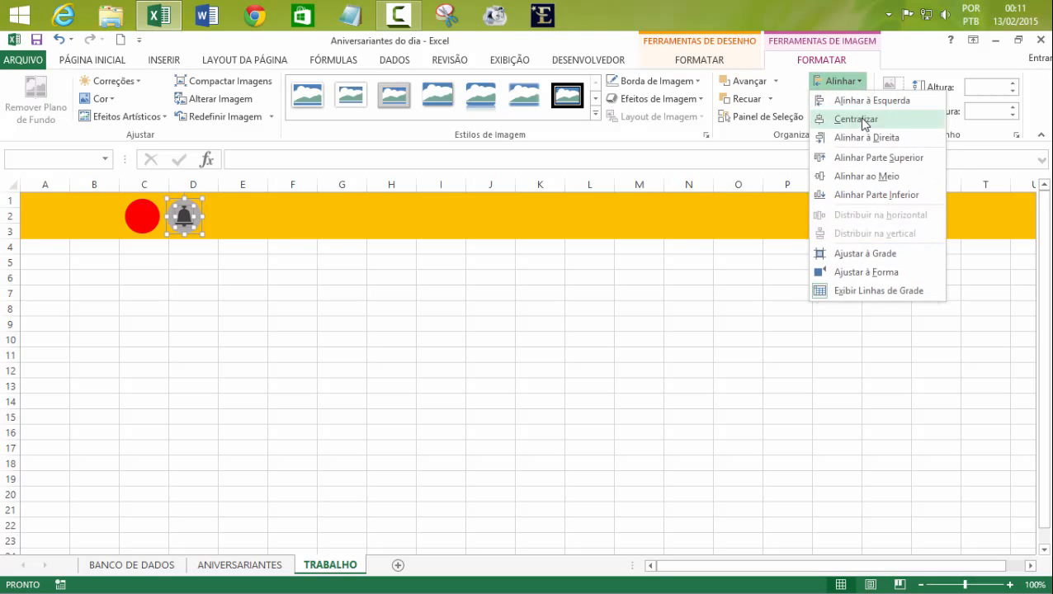
{"action": "key", "text": "Escape"}
{"action": "left_click", "coordinate": [857, 84]}
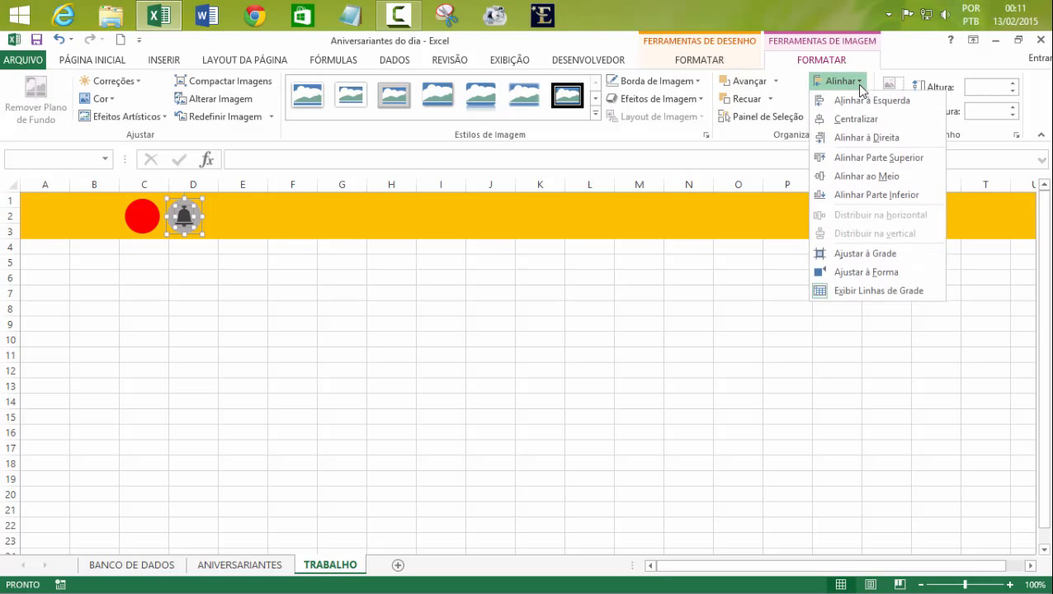
{"action": "left_click", "coordinate": [862, 176]}
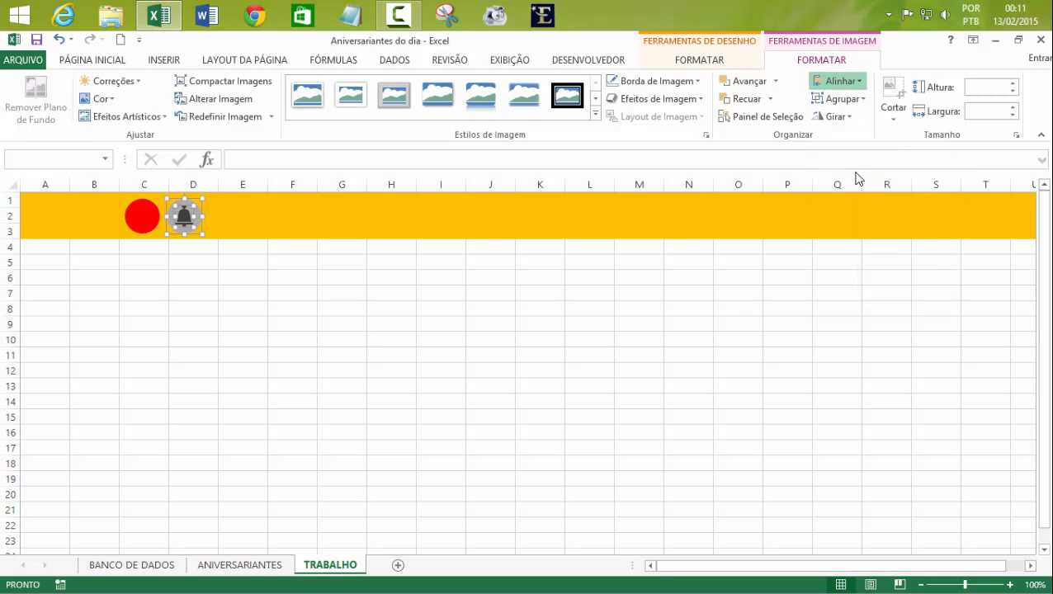
{"action": "left_click", "coordinate": [838, 99]}
{"action": "left_click", "coordinate": [850, 119]}
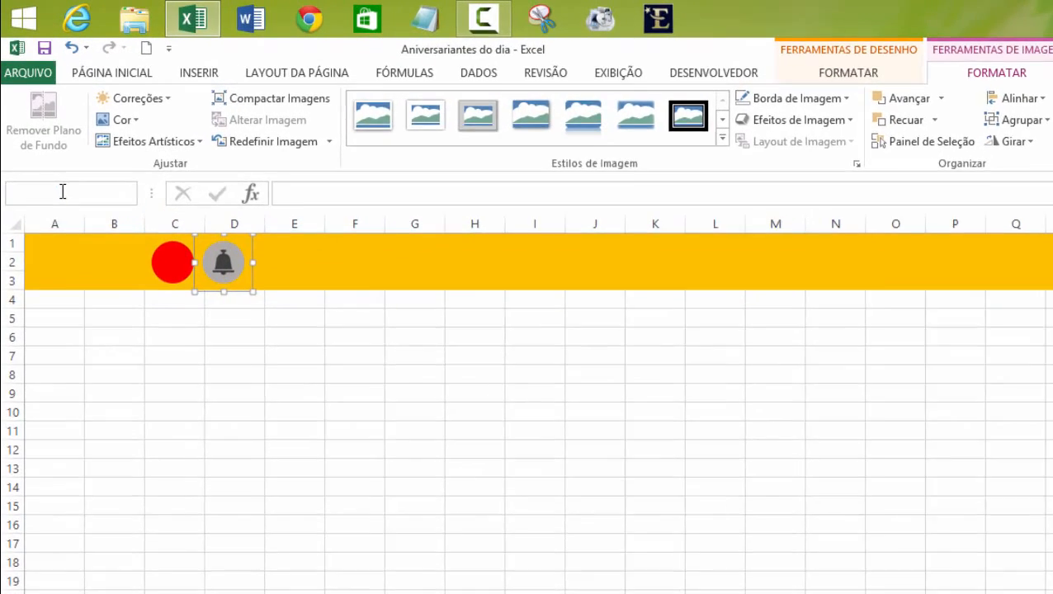
- Name the grouped bell and gray circle SemNiver
{"action": "left_click", "coordinate": [50, 160]}
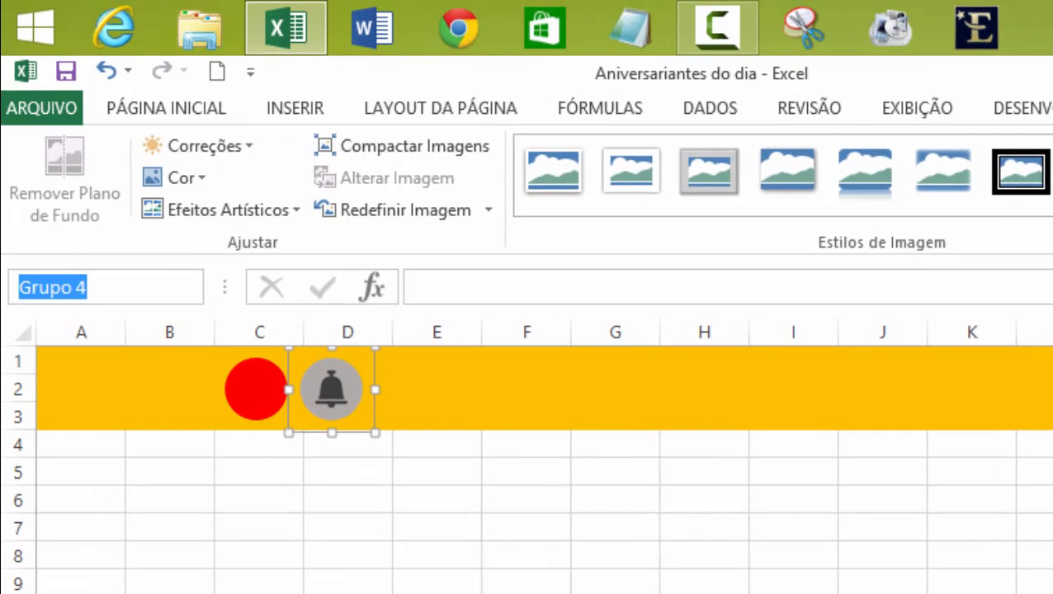
{"action": "type", "text": "Se"}
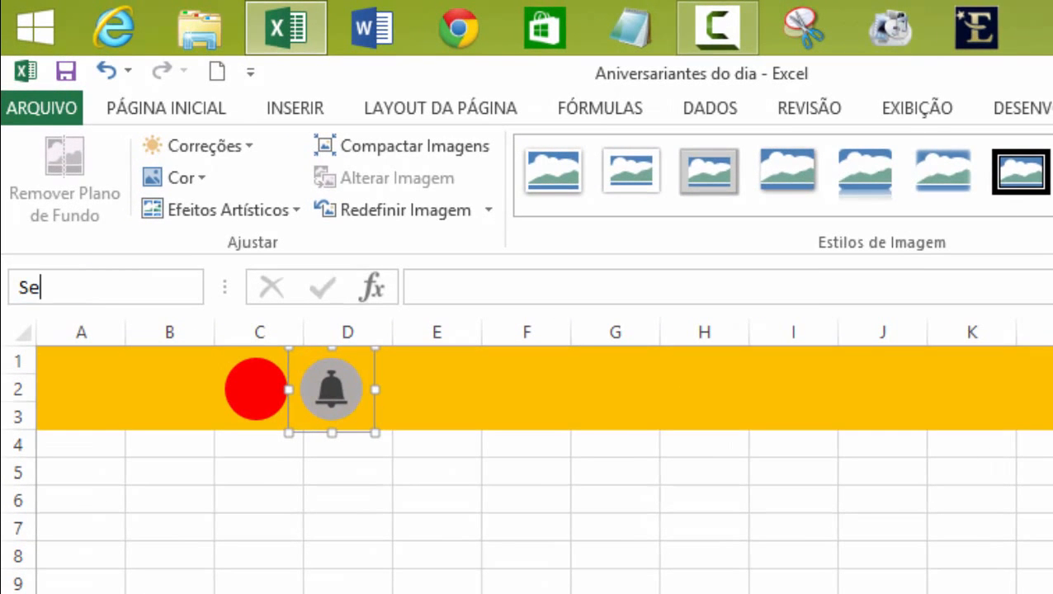
{"action": "type", "text": "mNiver"}
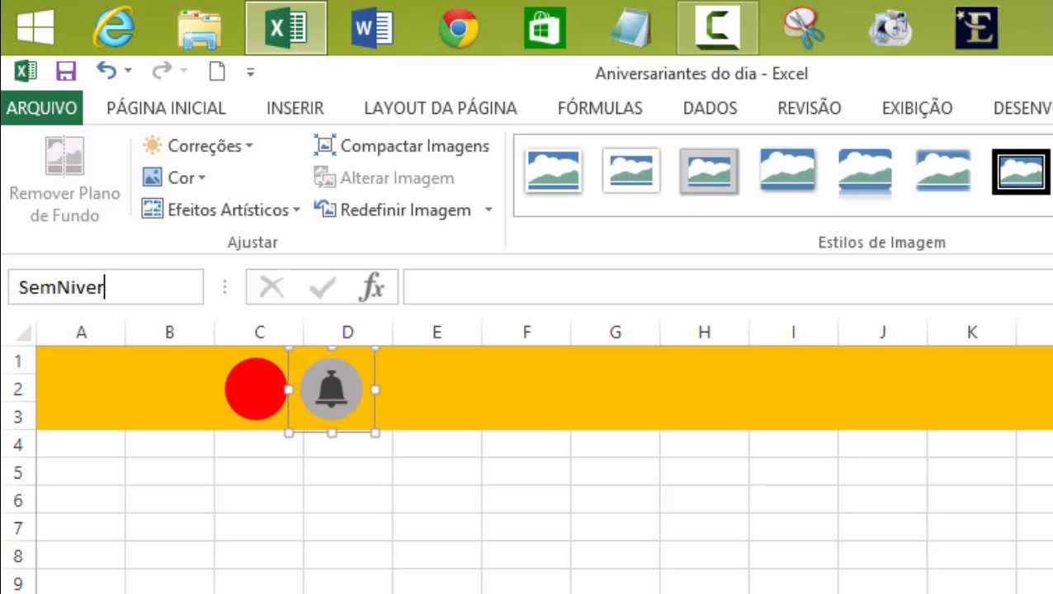
{"action": "key", "text": "Return"}
{"action": "key", "text": "Escape"}
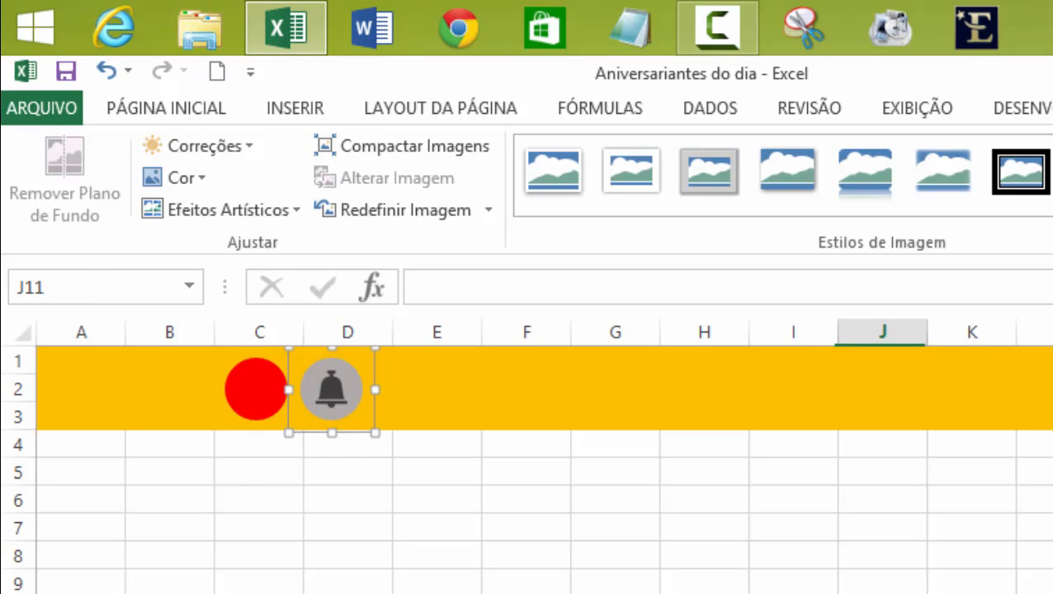
{"action": "left_click", "coordinate": [331, 389]}
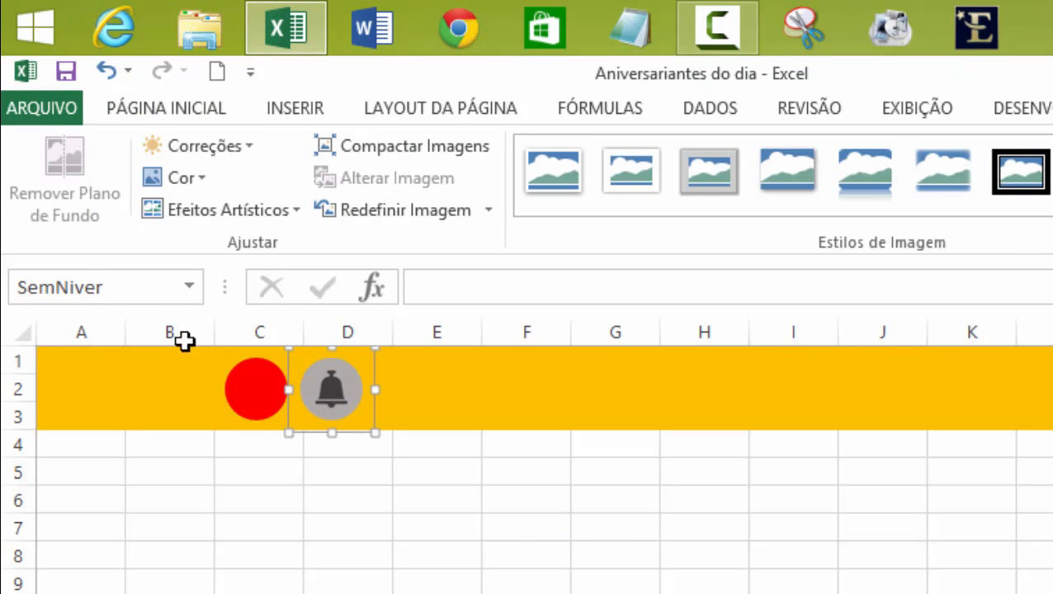
{"action": "key", "text": "Escape"}
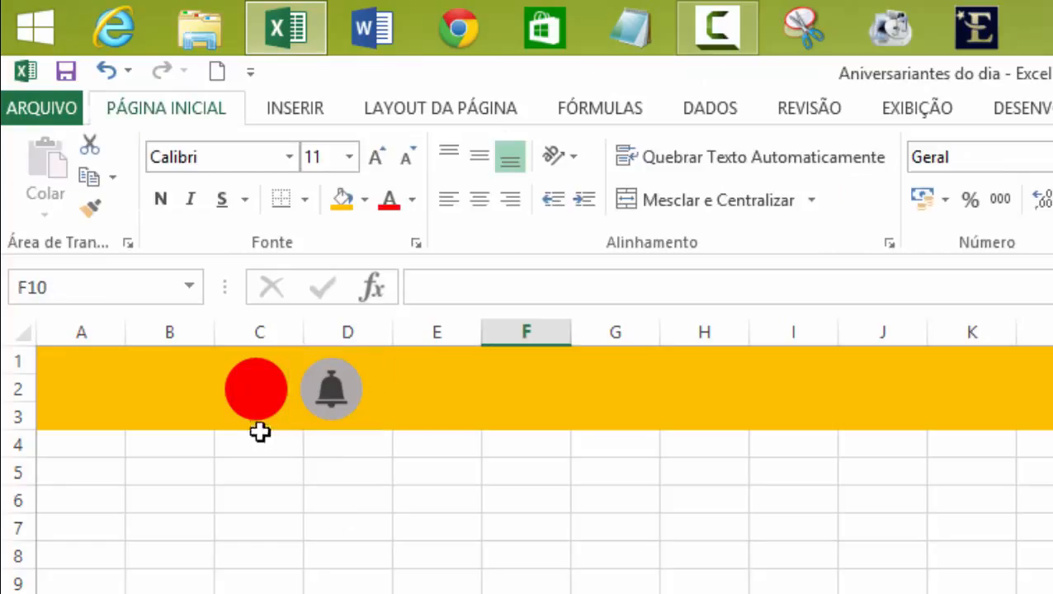
- Name the red circle in column C VerNiver
{"action": "left_click", "coordinate": [253, 404]}
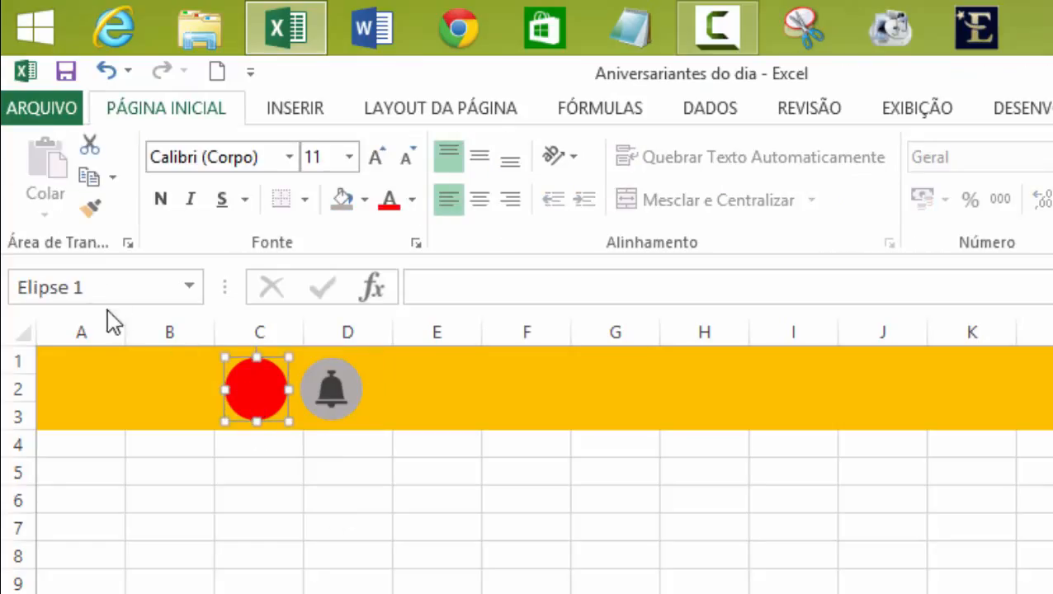
{"action": "left_click", "coordinate": [89, 287]}
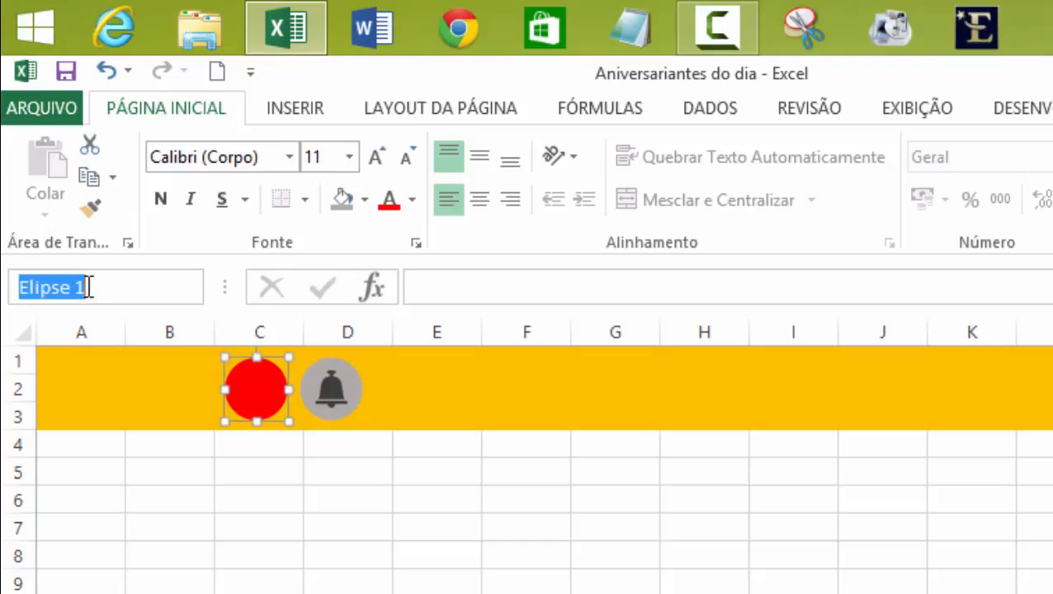
{"action": "type", "text": "Ver"}
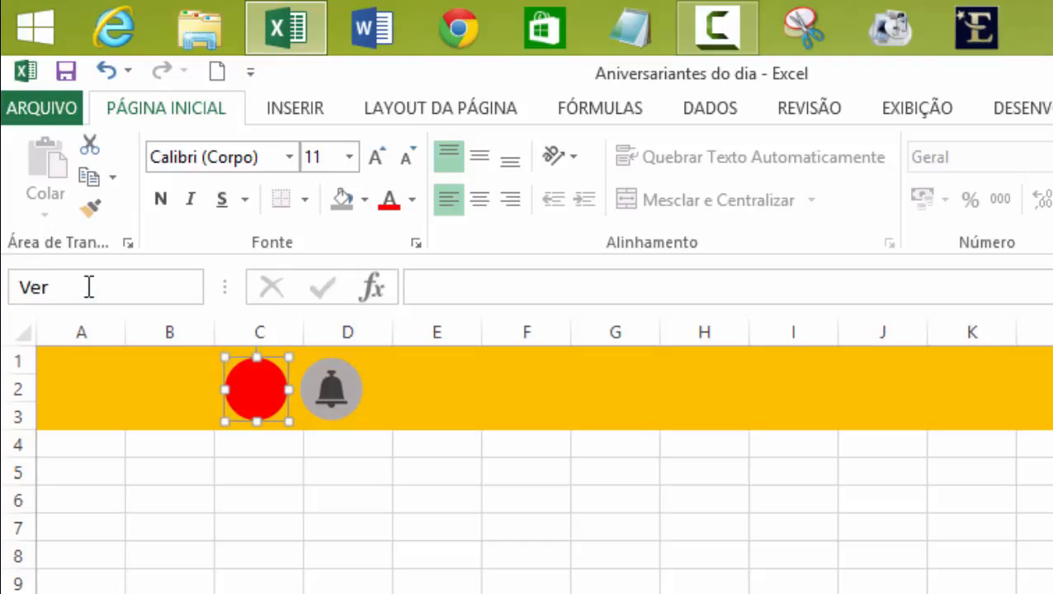
{"action": "type", "text": "Niver"}
{"action": "key", "text": "Return"}
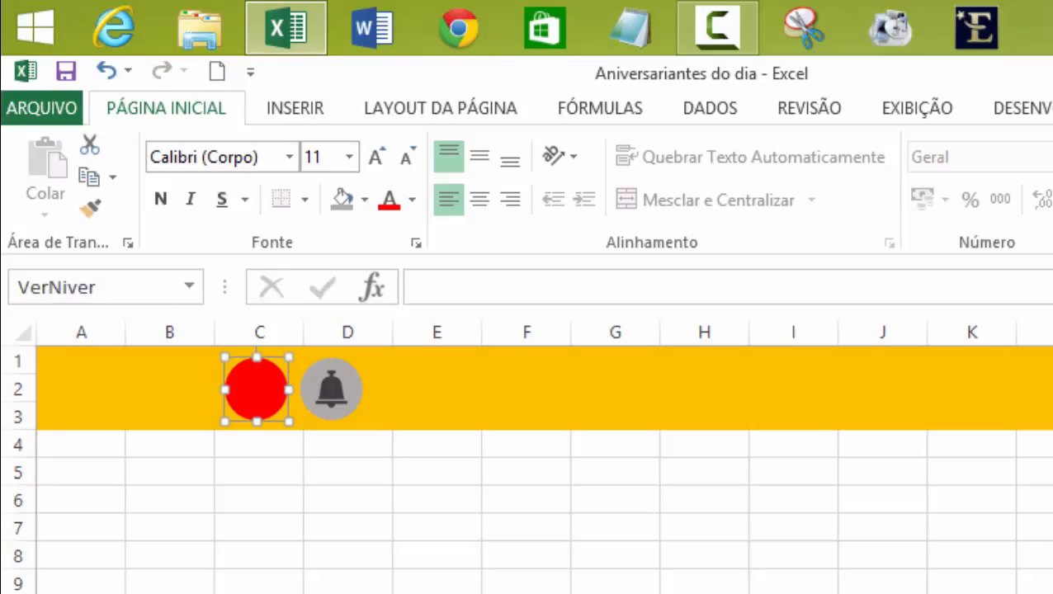
{"action": "right_click", "coordinate": [255, 395]}
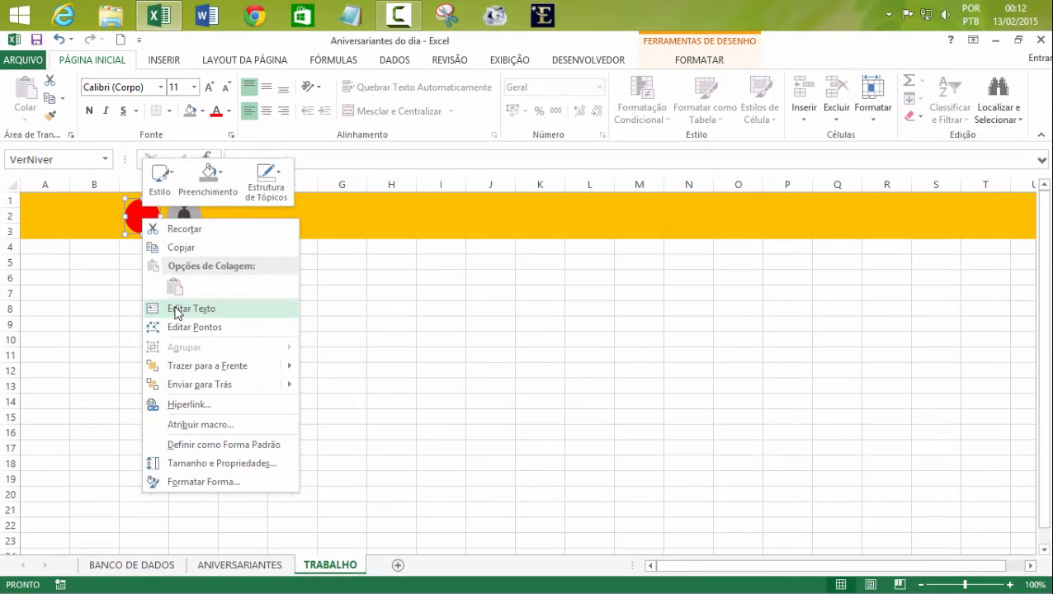
{"action": "left_click", "coordinate": [175, 310]}
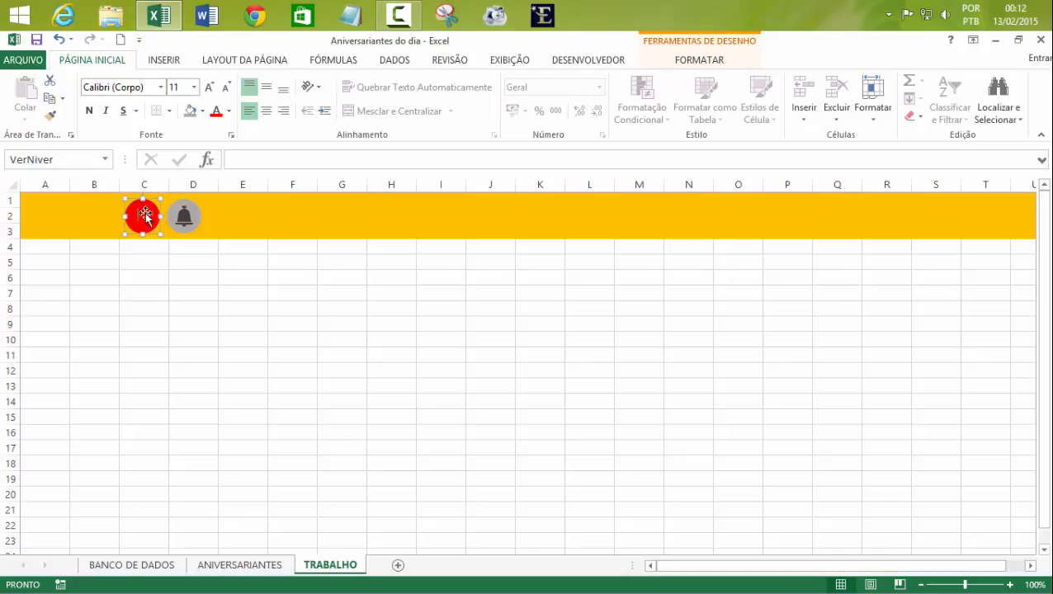
{"action": "left_click", "coordinate": [238, 159]}
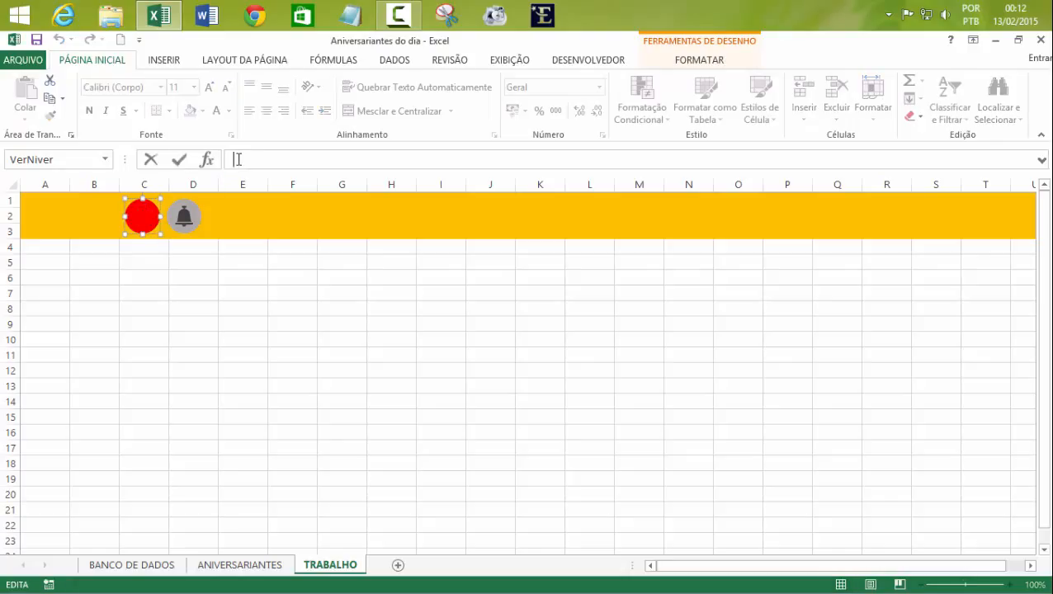
{"action": "type", "text": "="}
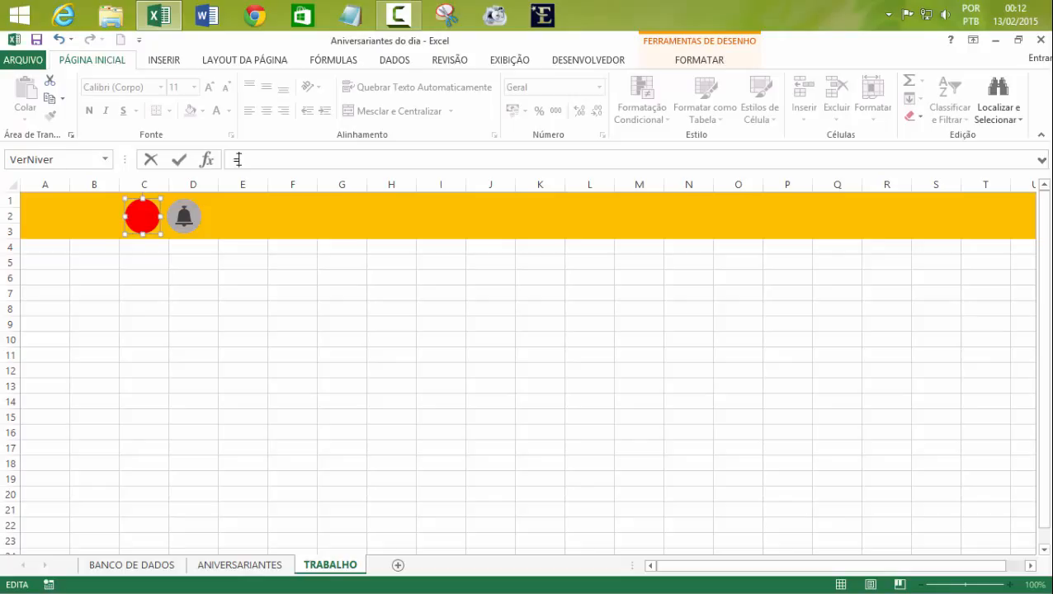
{"action": "key", "text": "BackSpace"}
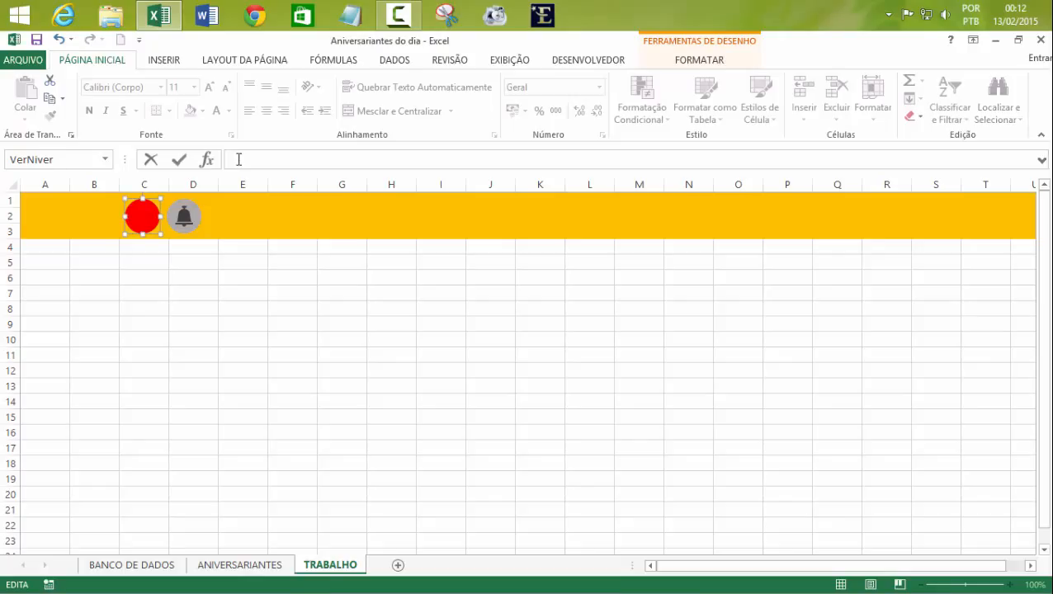
{"action": "left_click", "coordinate": [343, 279]}
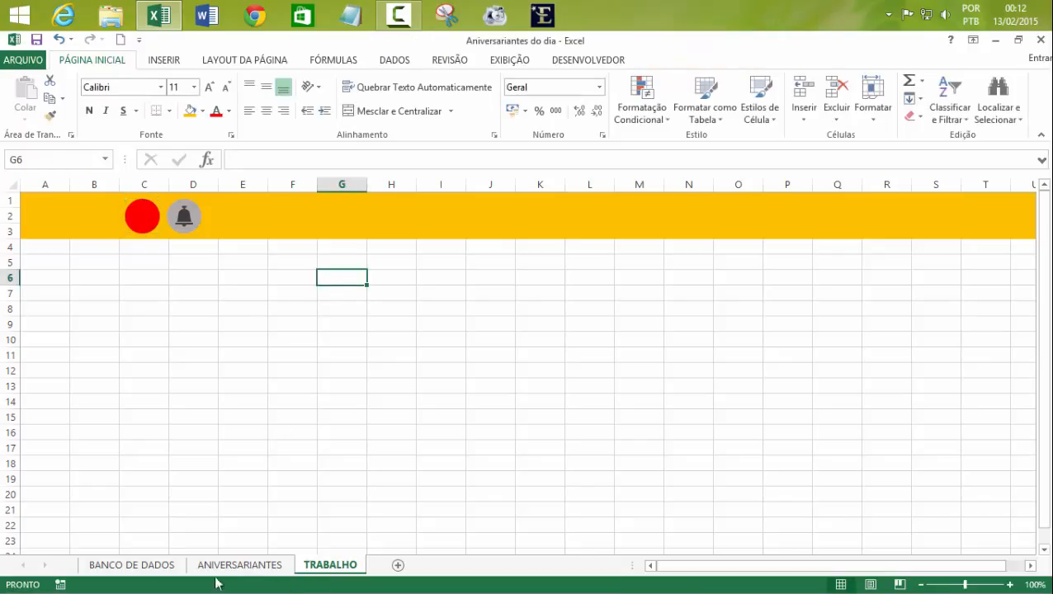
- On the BANCO DE DADOS sheet, enter the heading CONTADOR in N1 and fit column N's width to it
{"action": "left_click", "coordinate": [140, 566]}
{"action": "left_click_drag", "start_coordinate": [733, 569], "coordinate": [759, 569]}
{"action": "left_click", "coordinate": [1030, 566]}
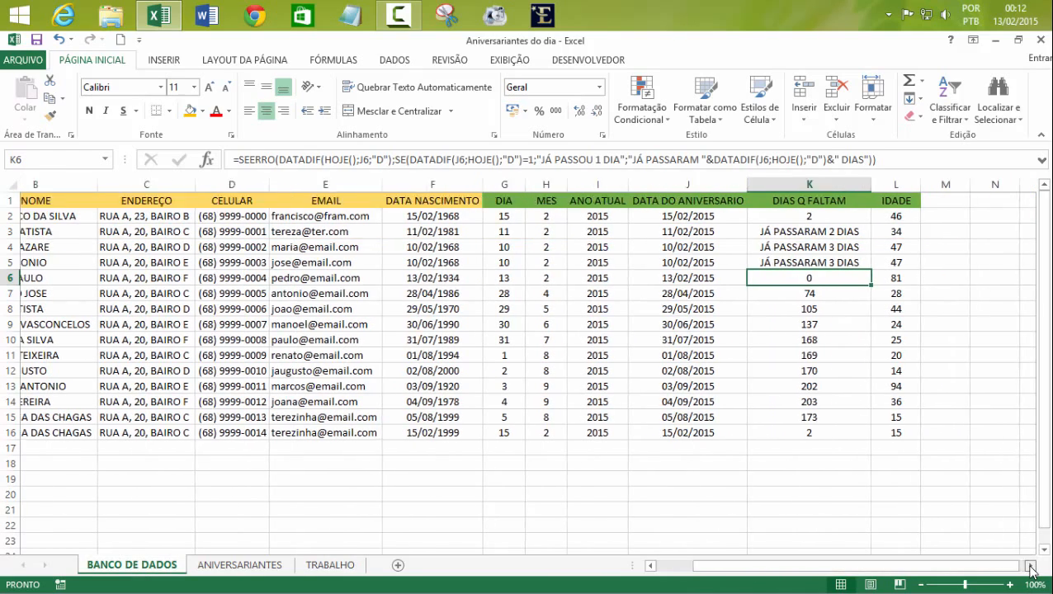
{"action": "left_click", "coordinate": [1030, 566]}
{"action": "left_click", "coordinate": [795, 202]}
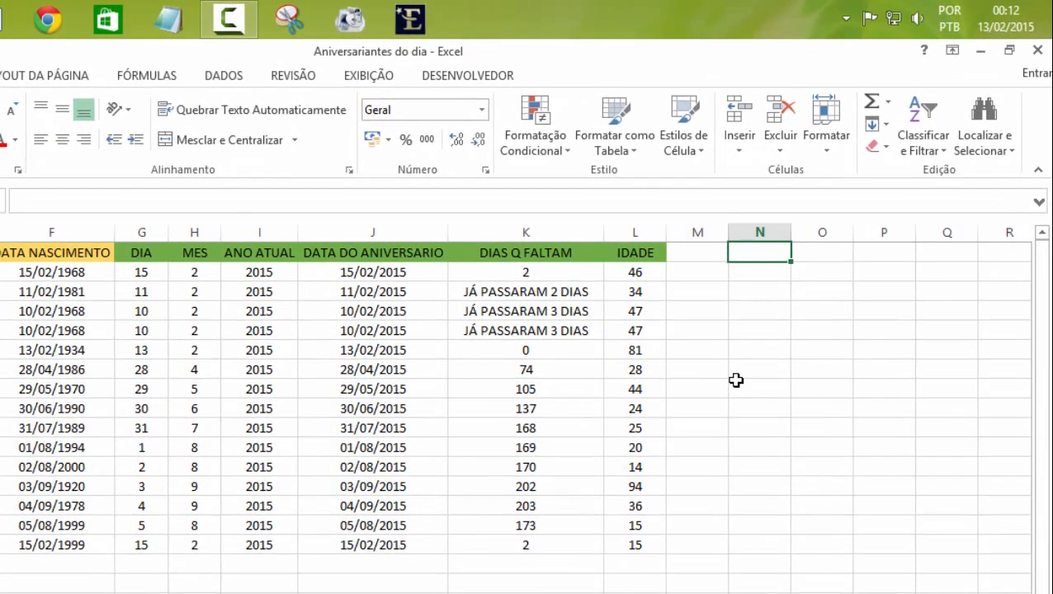
{"action": "type", "text": "con"}
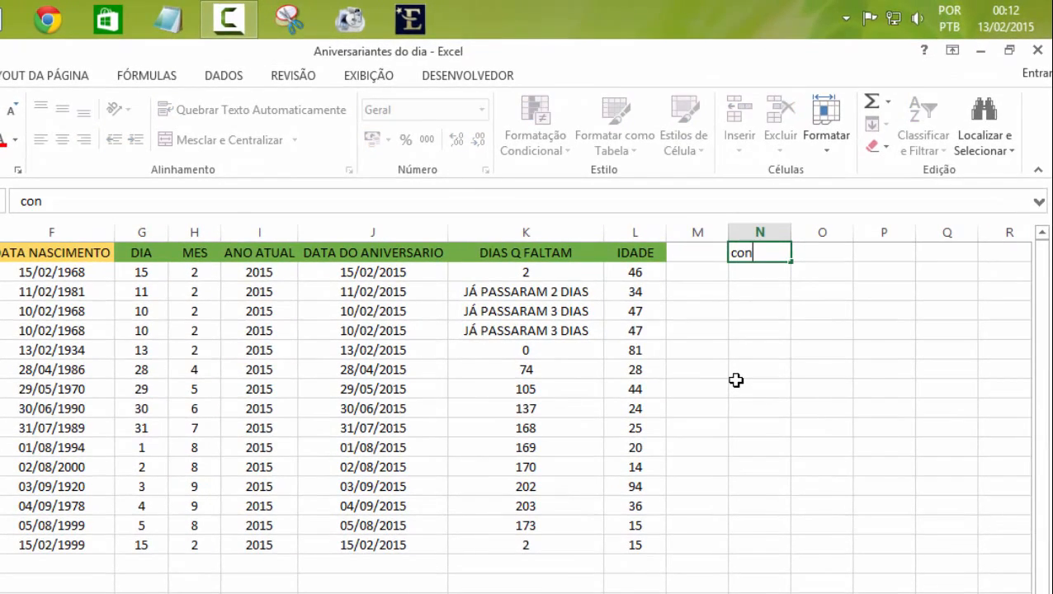
{"action": "key", "text": "BackSpace"}
{"action": "key", "text": "BackSpace"}
{"action": "type", "text": "CONTADOR"}
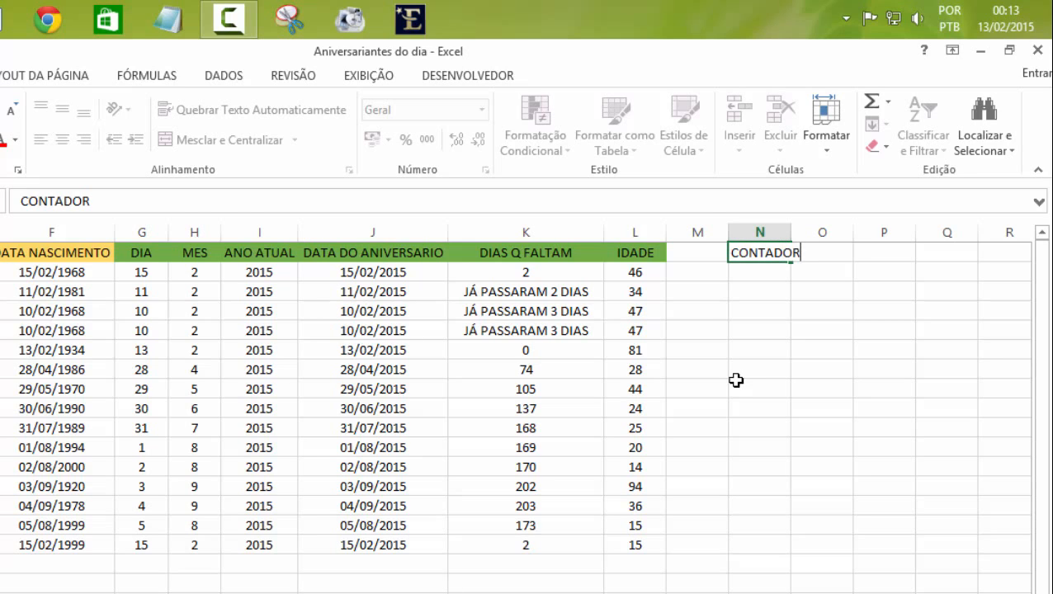
{"action": "key", "text": "Return"}
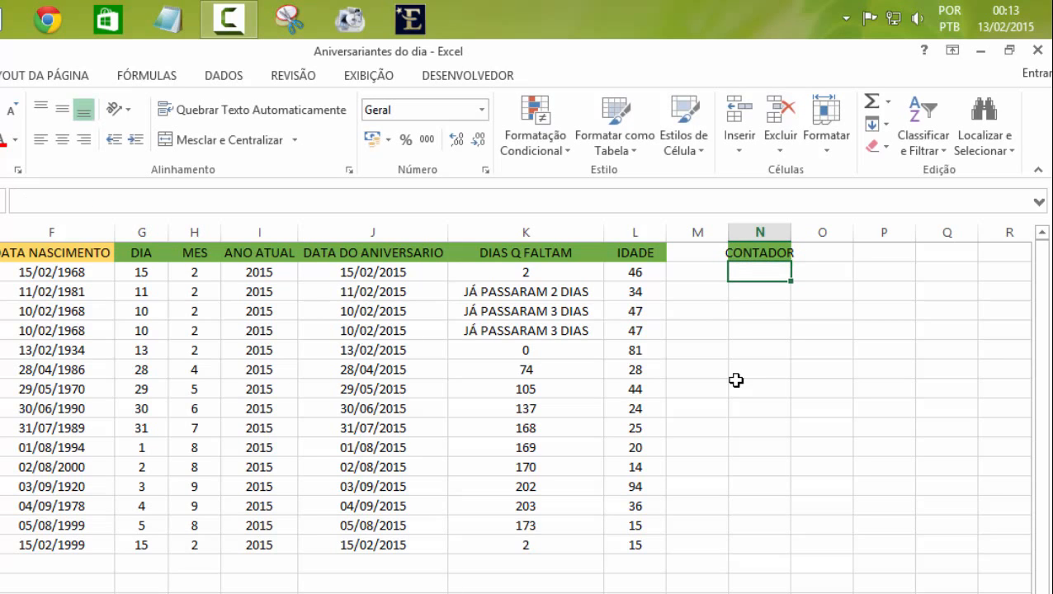
{"action": "double_click", "coordinate": [790, 232]}
- Fill cell N2 below the CONTADOR heading with orange
{"action": "left_click_drag", "start_coordinate": [515, 273], "coordinate": [509, 540]}
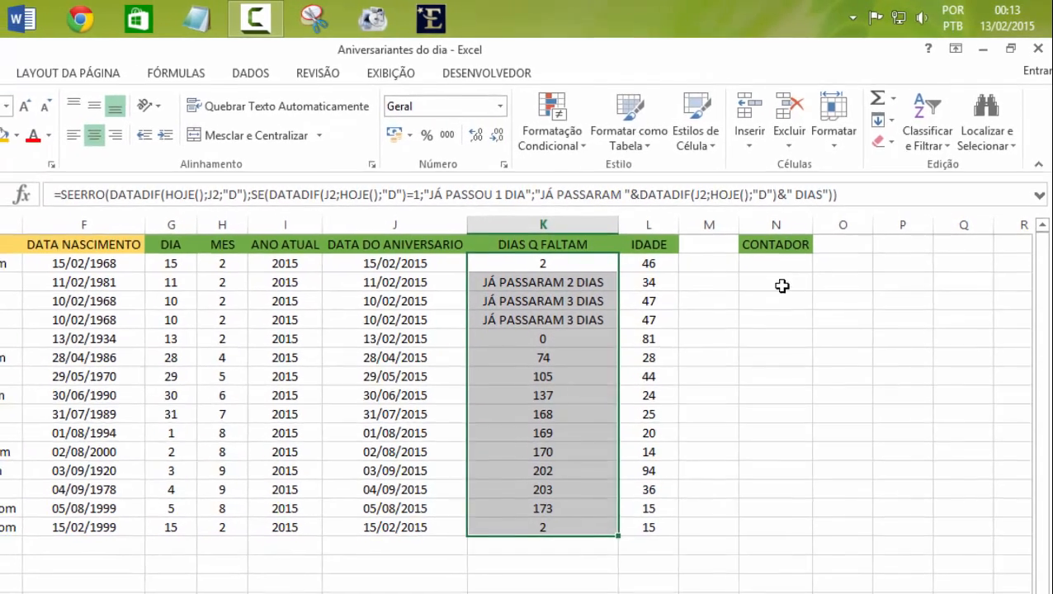
{"action": "left_click", "coordinate": [771, 271]}
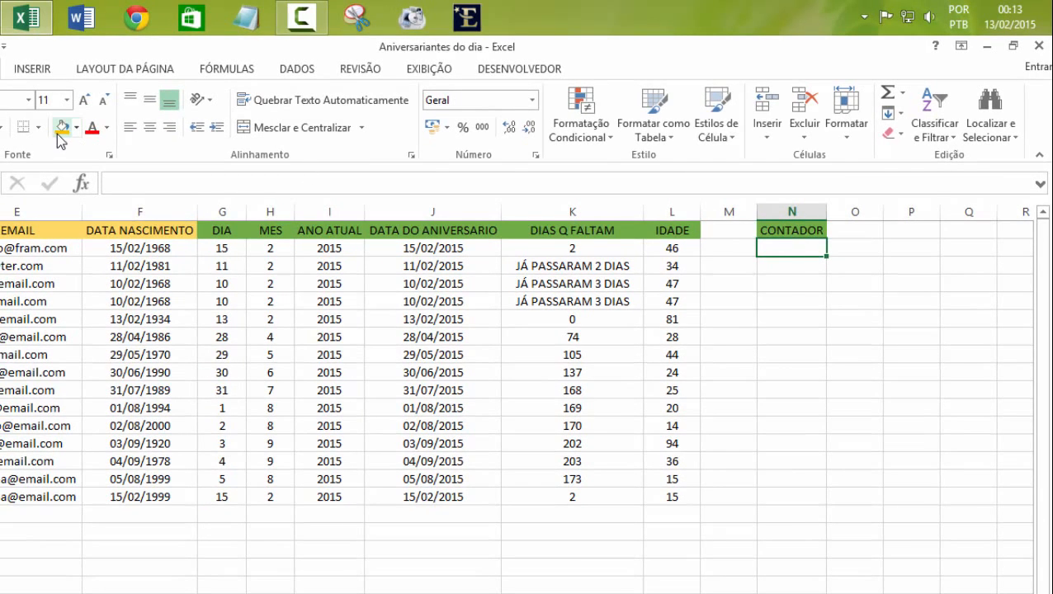
{"action": "left_click", "coordinate": [62, 127]}
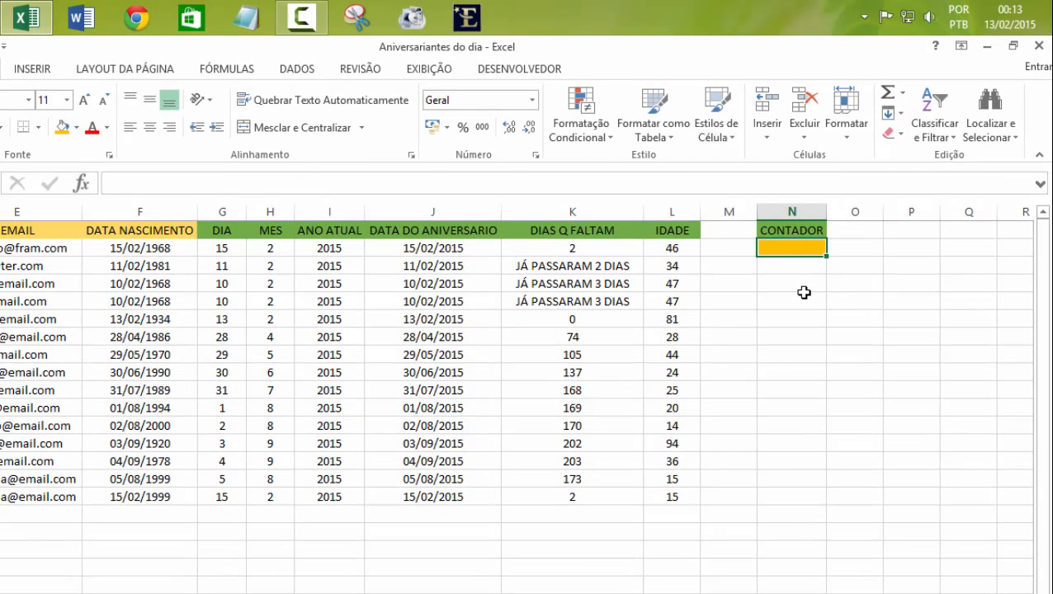
- Enter the formula =CONT.SE(K2:K16;0) in N2 to count the zeros under DIAS Q FALTAM
{"action": "type", "text": "="}
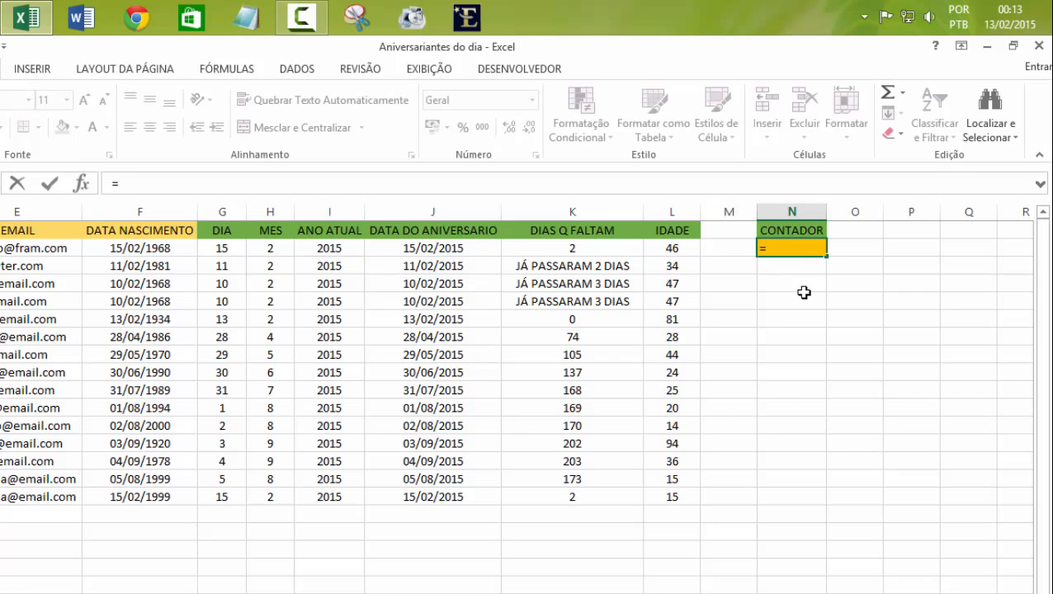
{"action": "type", "text": "SE("}
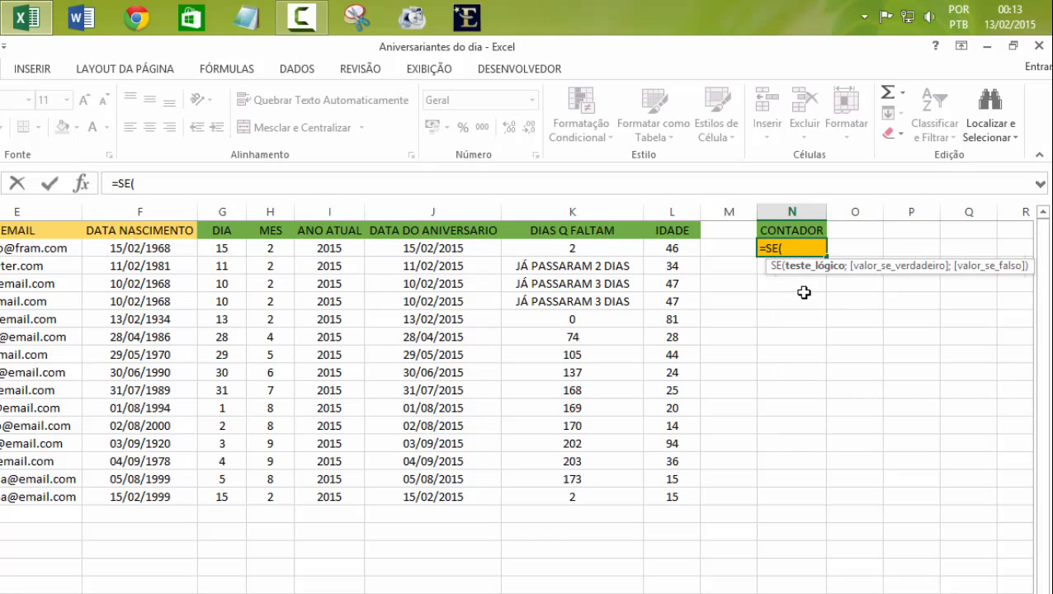
{"action": "key", "text": "BackSpace"}
{"action": "key", "text": "BackSpace"}
{"action": "key", "text": "BackSpace"}
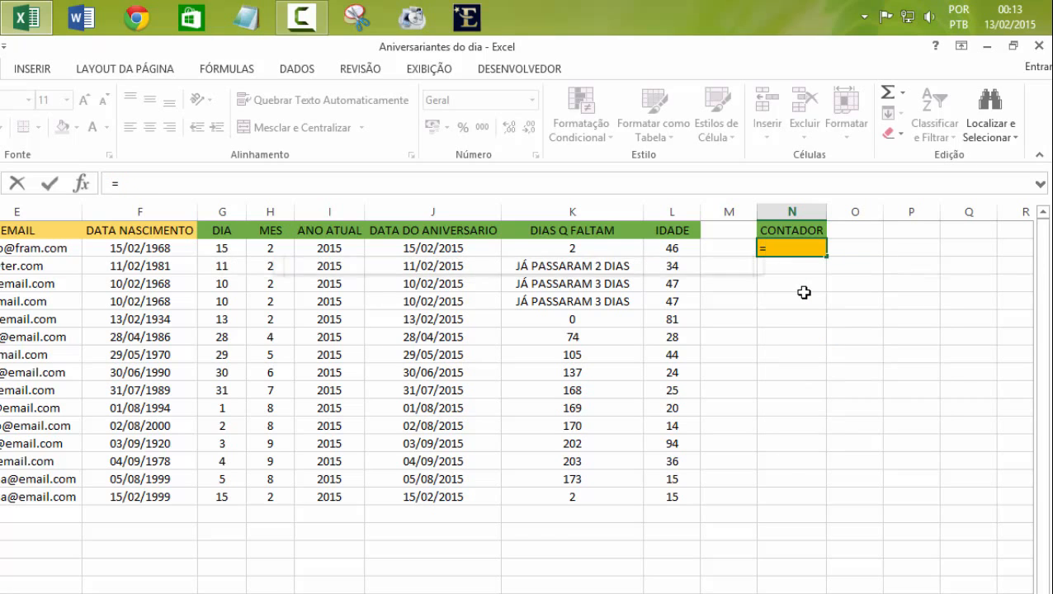
{"action": "type", "text": "CONT.SE"}
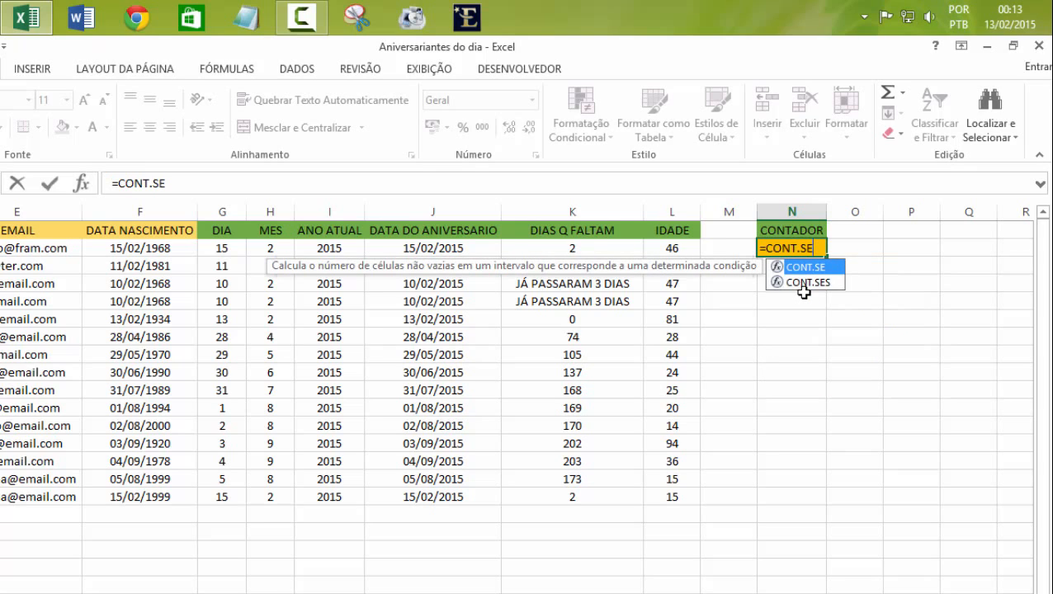
{"action": "type", "text": "("}
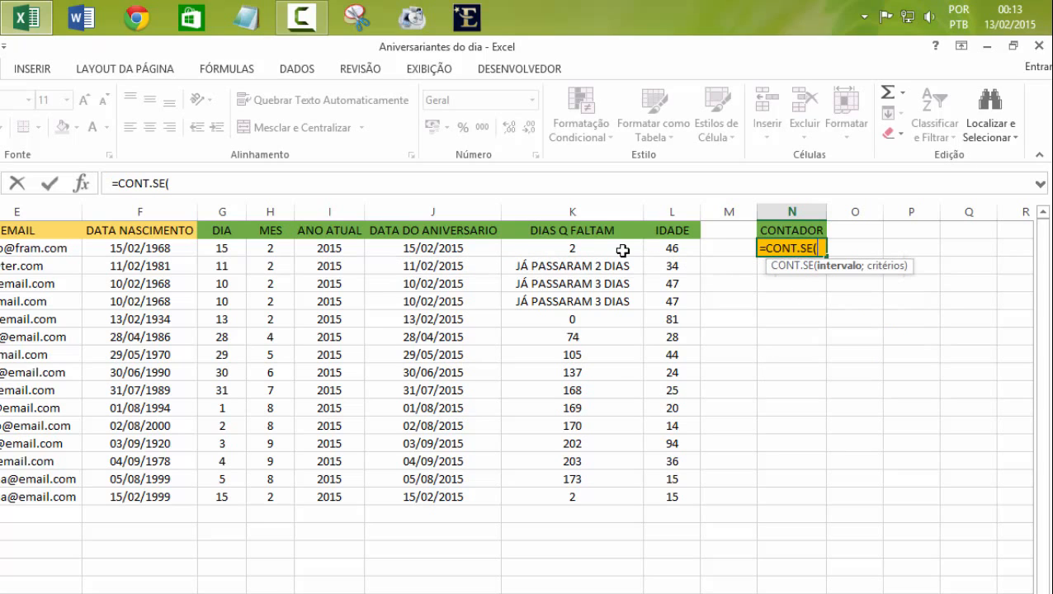
{"action": "left_click_drag", "start_coordinate": [581, 248], "coordinate": [573, 493]}
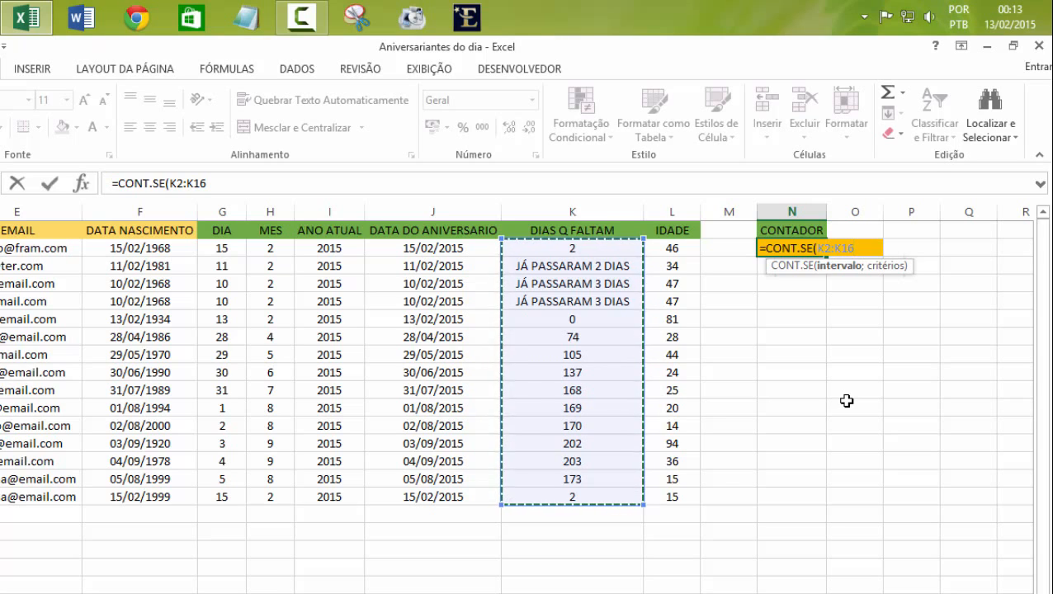
{"action": "type", "text": ";0"}
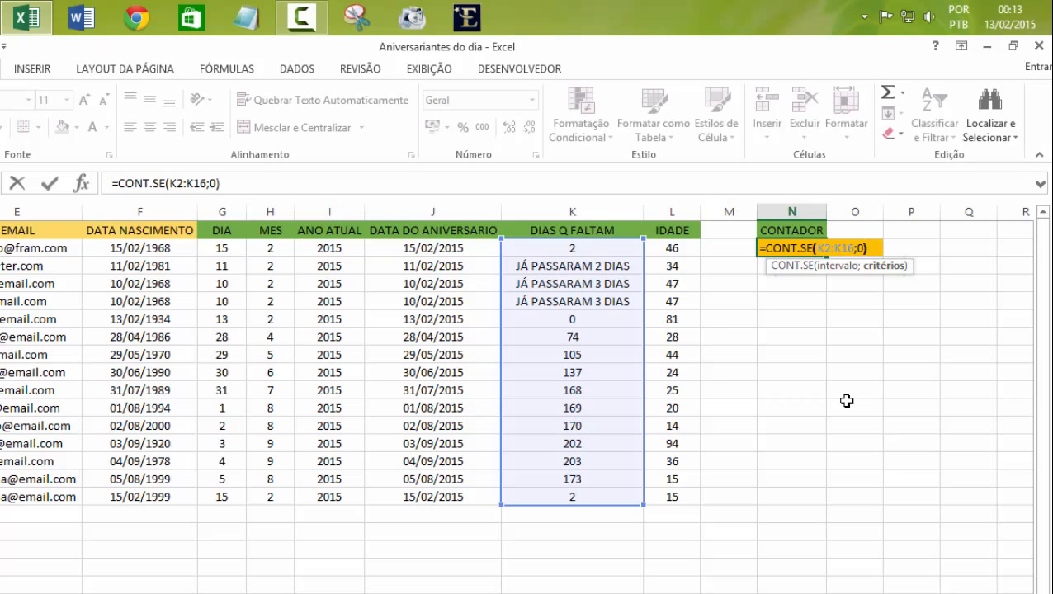
{"action": "key", "text": "Return"}
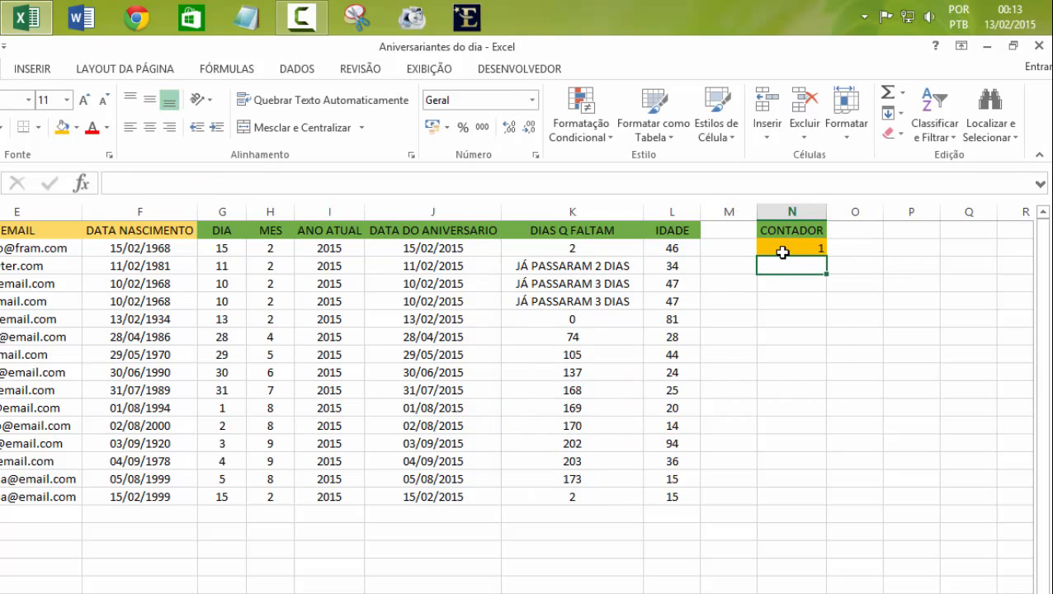
- Center the content of cell N2 horizontally and vertically
{"action": "left_click", "coordinate": [782, 249]}
{"action": "left_click", "coordinate": [149, 127]}
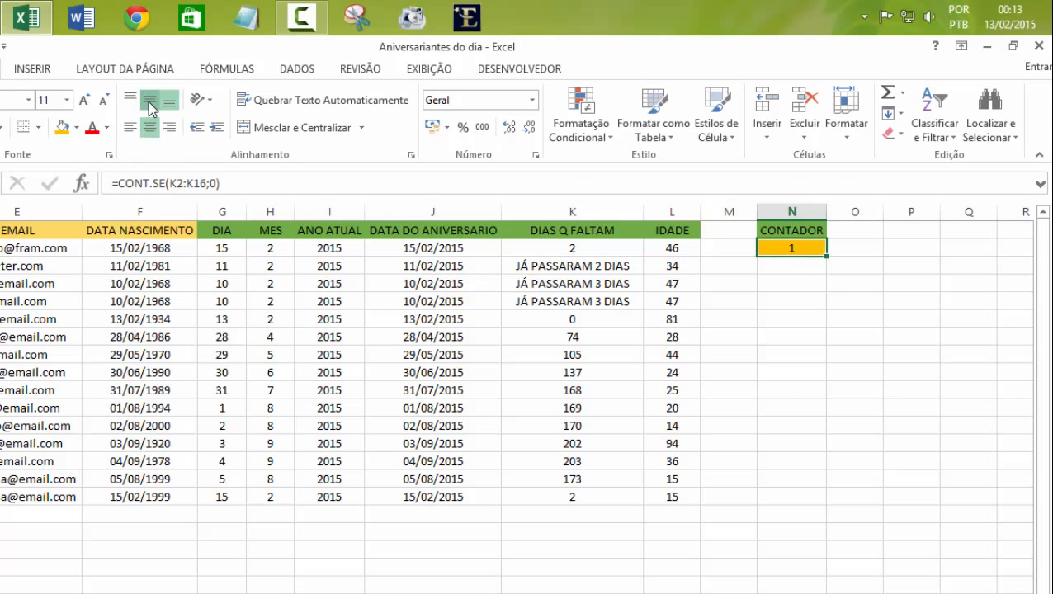
{"action": "left_click", "coordinate": [590, 320]}
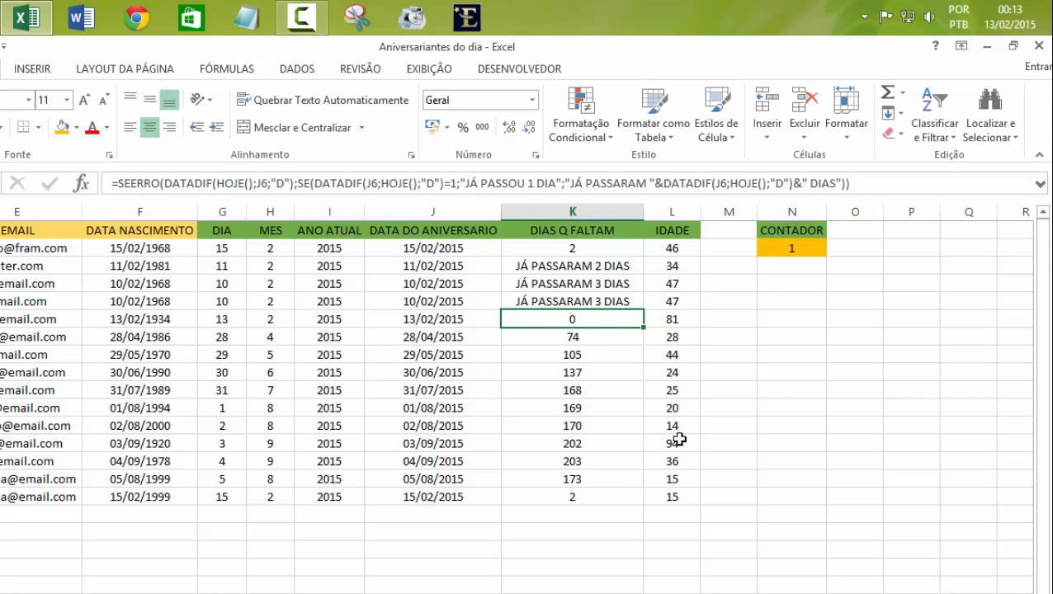
{"action": "left_click", "coordinate": [814, 323]}
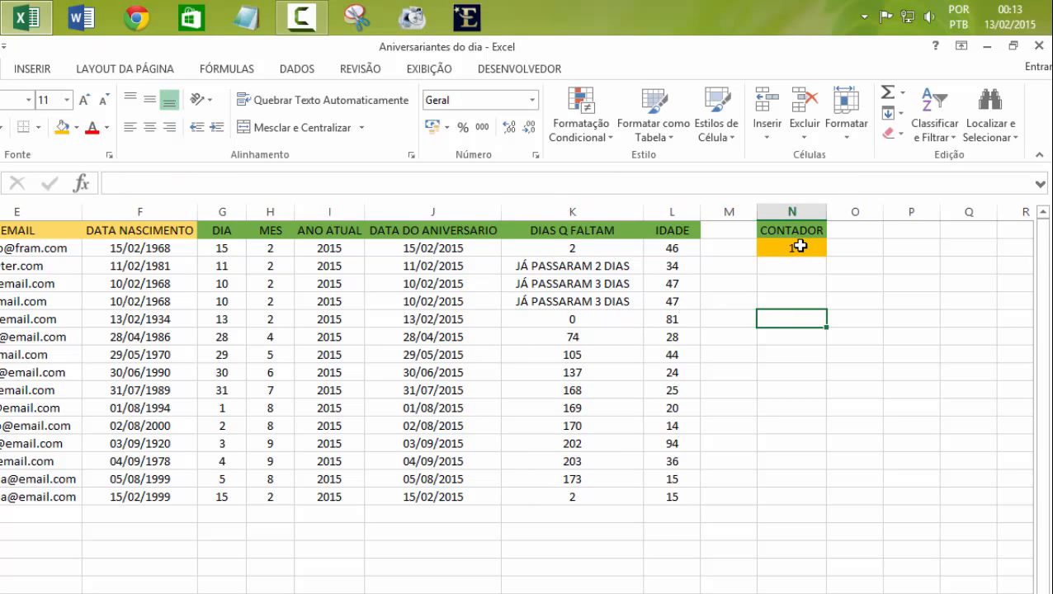
- Name cell N2 Contador
{"action": "left_click", "coordinate": [800, 246]}
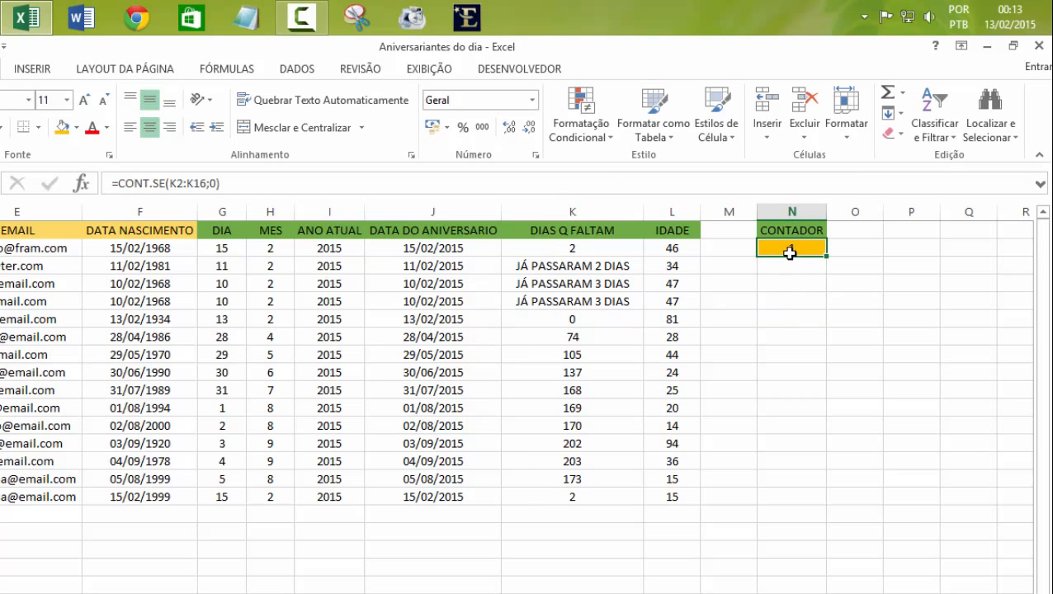
{"action": "left_click", "coordinate": [797, 281]}
{"action": "left_click", "coordinate": [795, 249]}
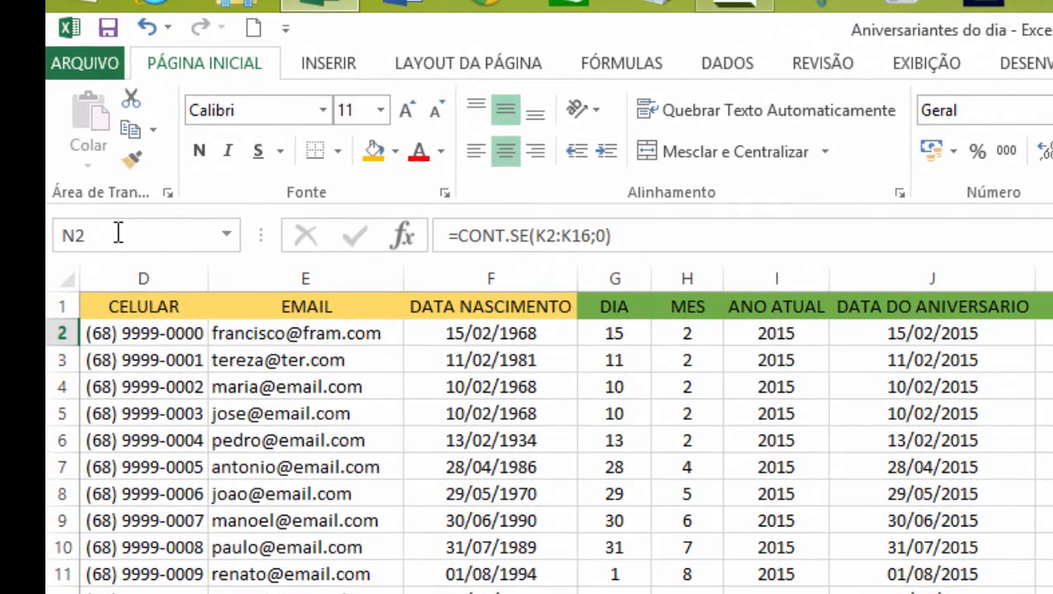
{"action": "left_click", "coordinate": [9, 194]}
{"action": "type", "text": "contador"}
{"action": "key", "text": "Return"}
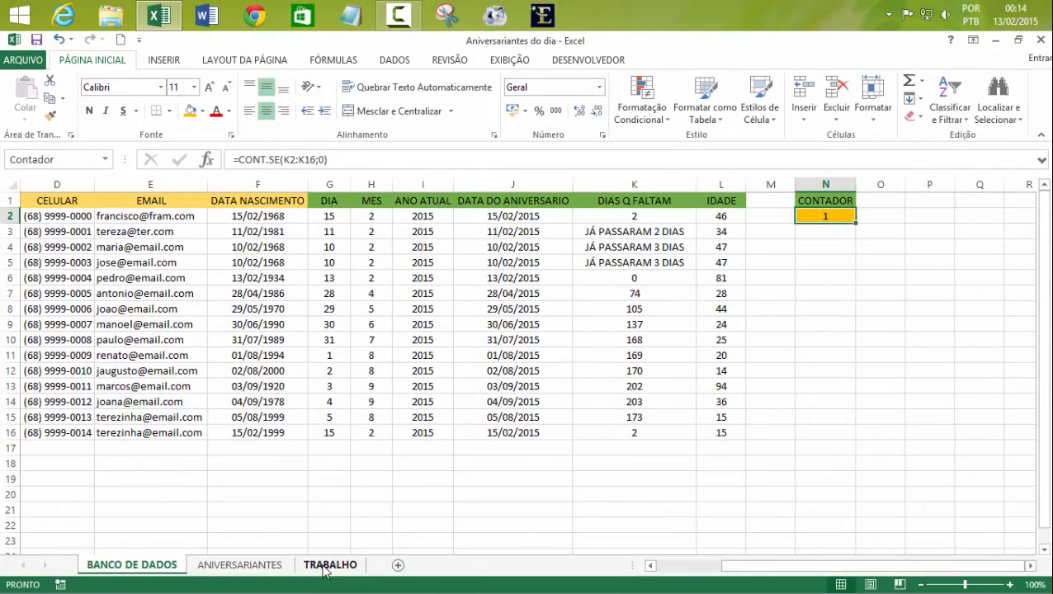
- On the TRABALHO sheet, link the red VerNiver circle to the named cell with =Contador
{"action": "left_click", "coordinate": [326, 566]}
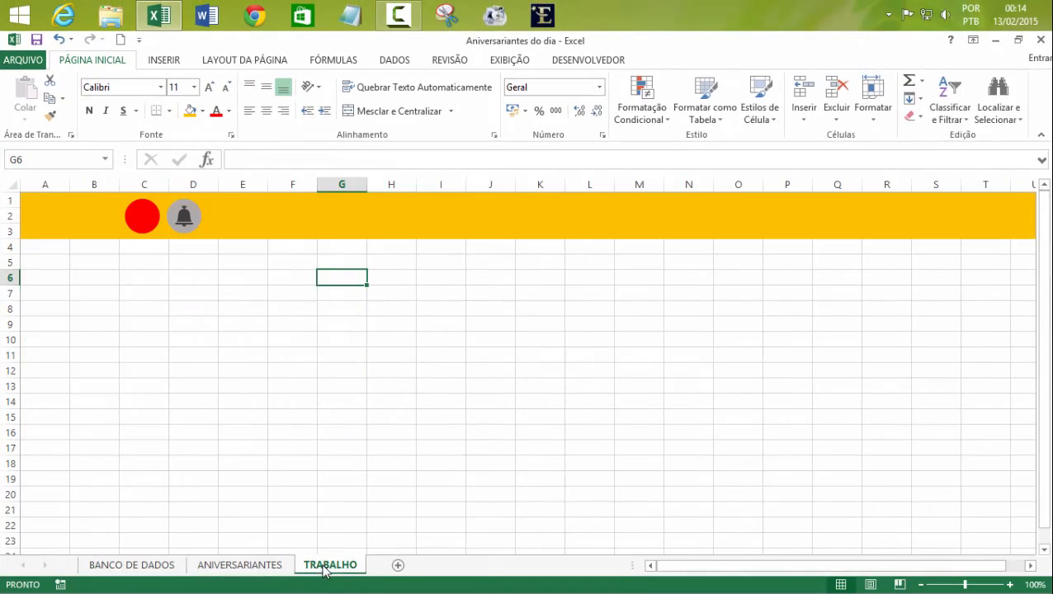
{"action": "left_click", "coordinate": [133, 219]}
{"action": "right_click", "coordinate": [134, 216]}
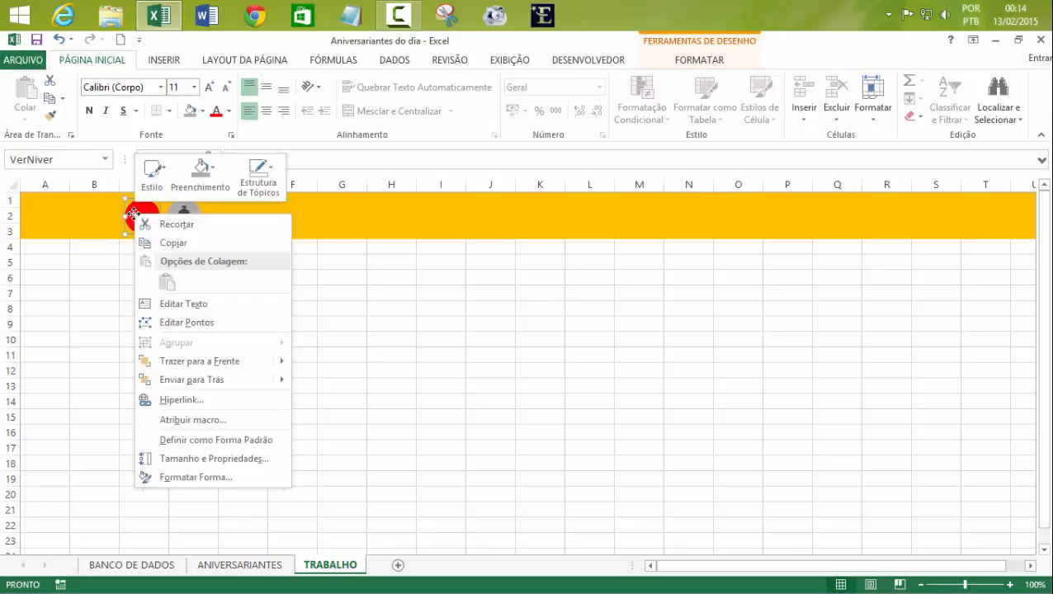
{"action": "left_click", "coordinate": [178, 310]}
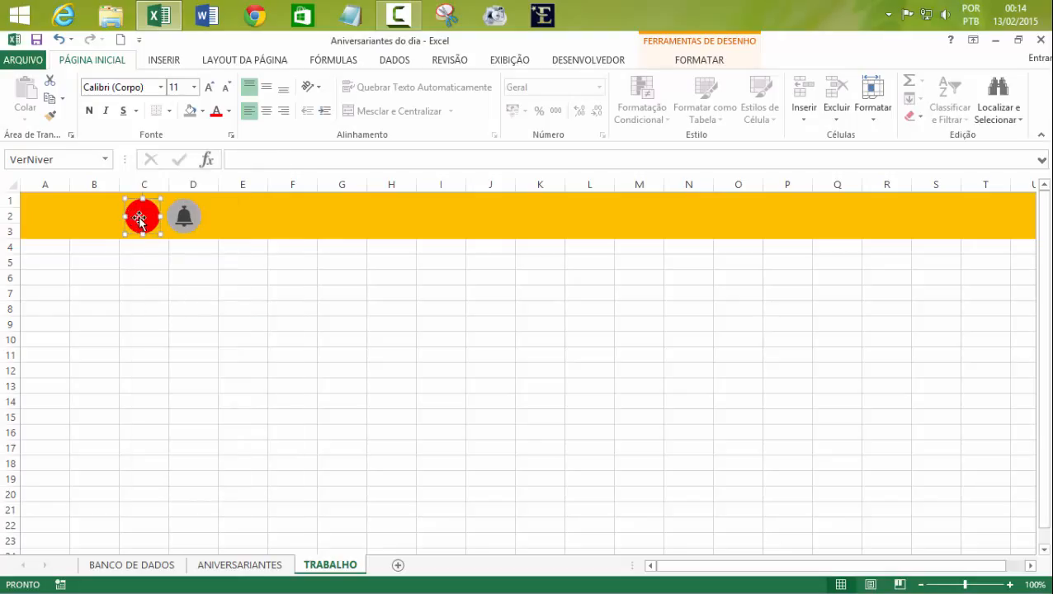
{"action": "left_click", "coordinate": [269, 159]}
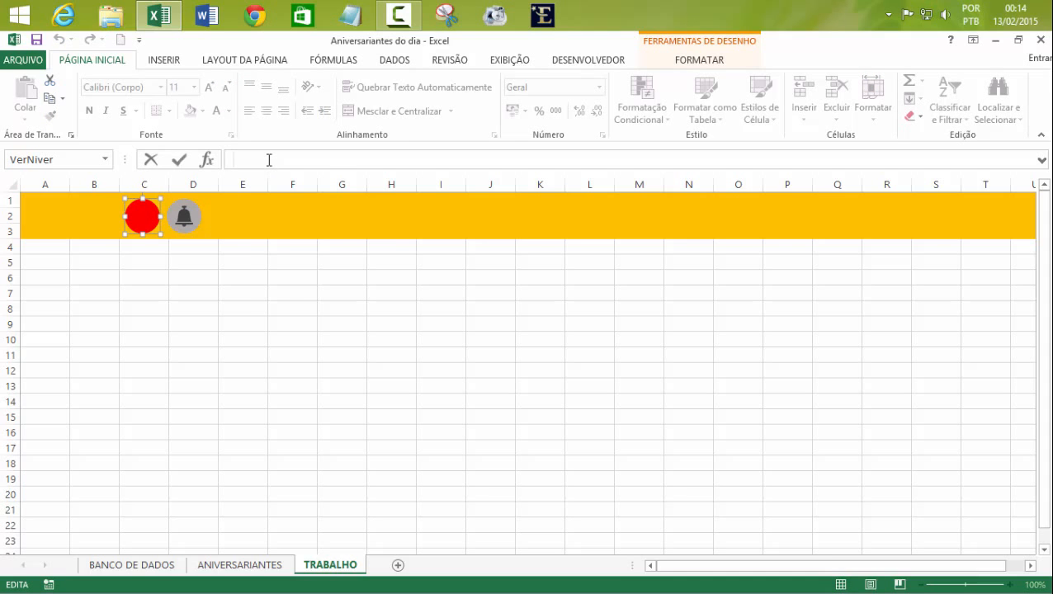
{"action": "type", "text": "=conta"}
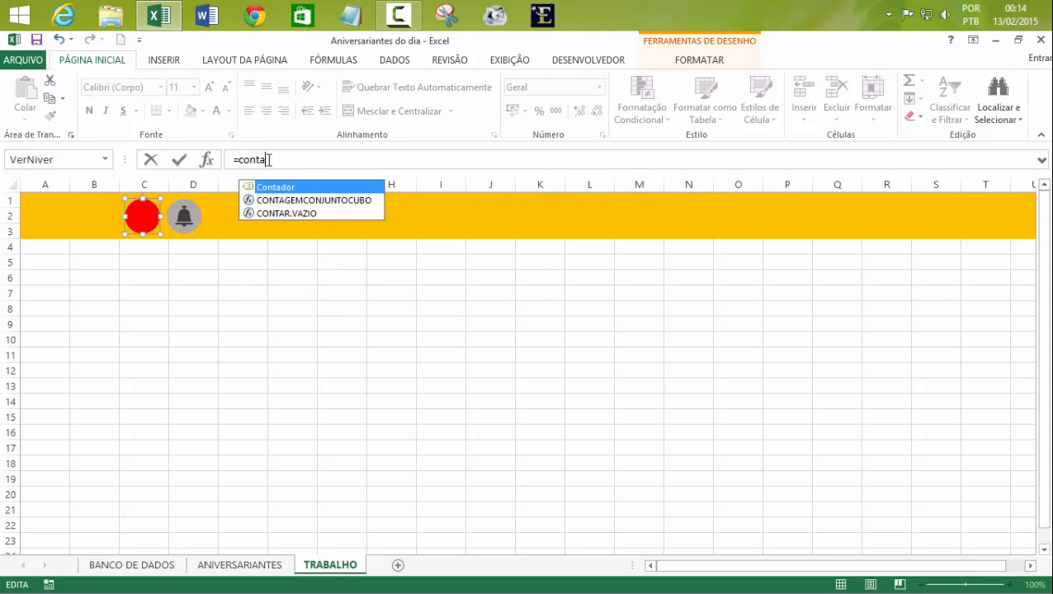
{"action": "key", "text": "Tab"}
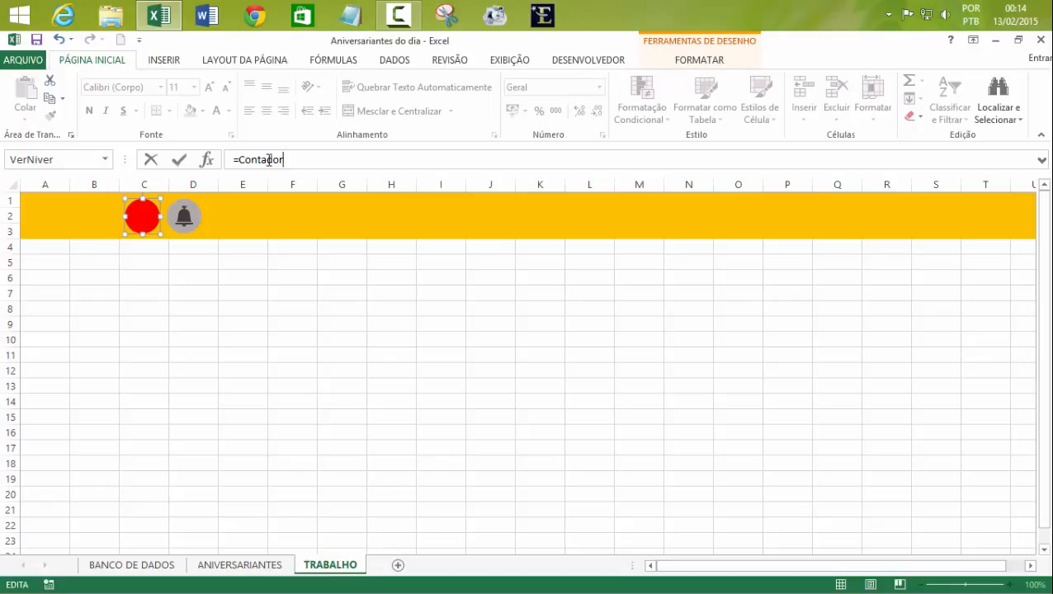
{"action": "key", "text": "Return"}
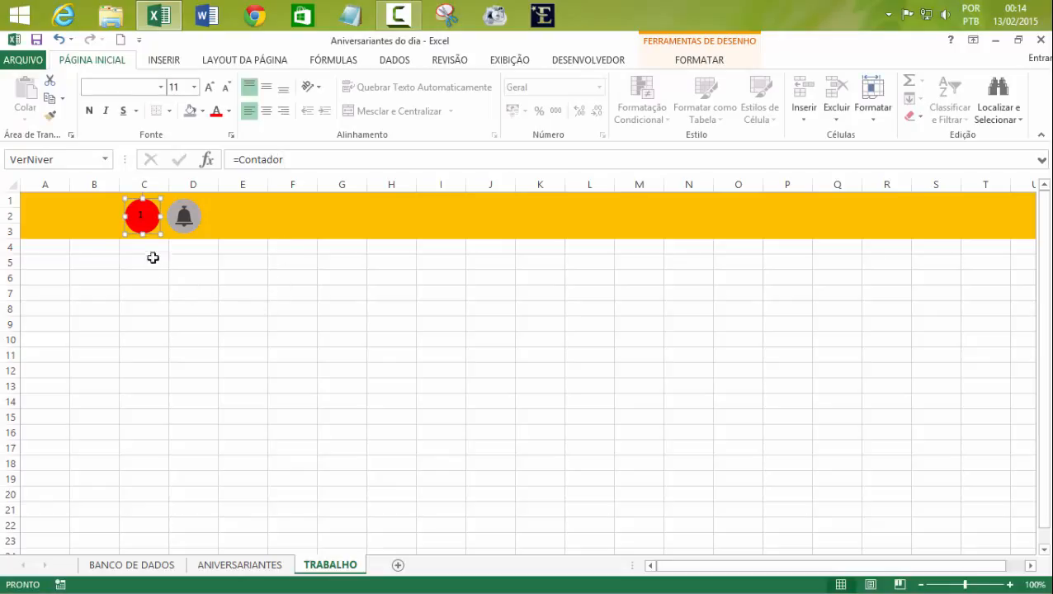
- Make the VerNiver circle's text white and center it horizontally and vertically
{"action": "left_click", "coordinate": [230, 110]}
{"action": "left_click", "coordinate": [216, 164]}
{"action": "left_click", "coordinate": [266, 90]}
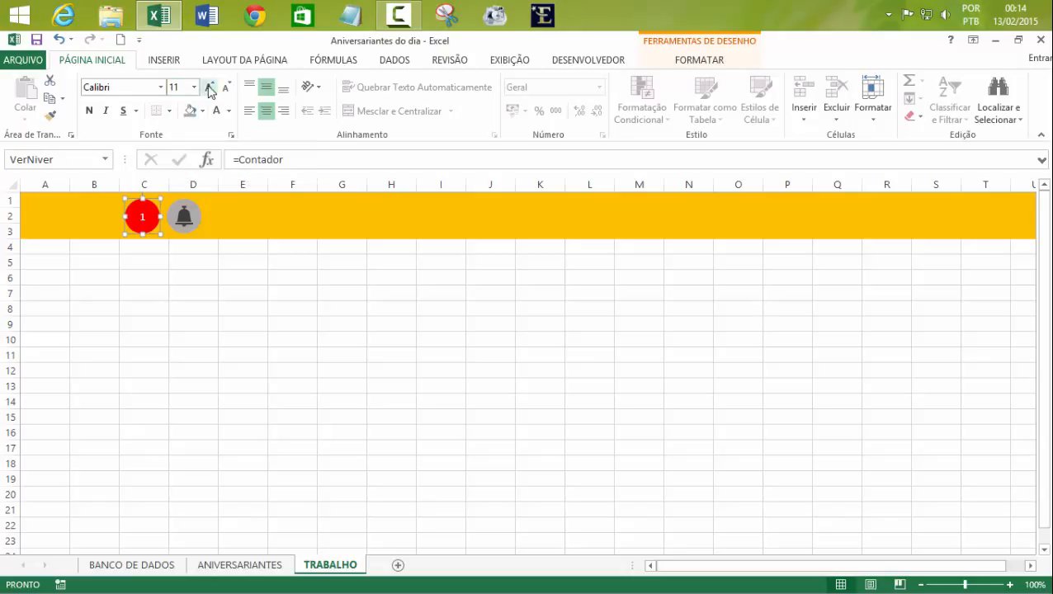
- Set the VerNiver circle's text to size 18 and make it bold
{"action": "left_click", "coordinate": [210, 88]}
{"action": "left_click", "coordinate": [224, 89]}
{"action": "left_click", "coordinate": [209, 87]}
{"action": "left_click", "coordinate": [223, 96]}
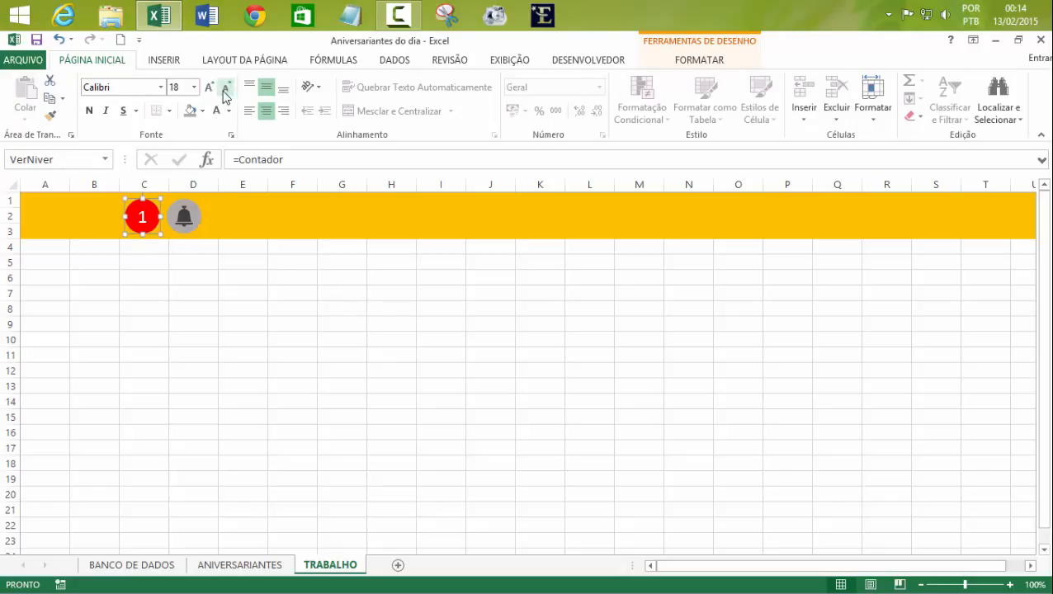
{"action": "left_click", "coordinate": [321, 318]}
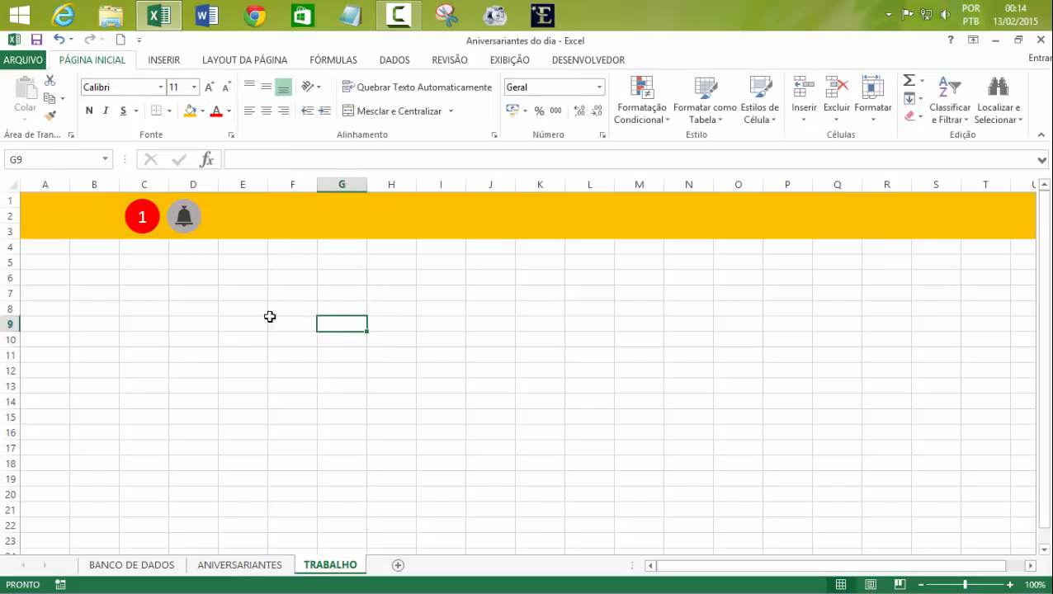
{"action": "left_click", "coordinate": [142, 217]}
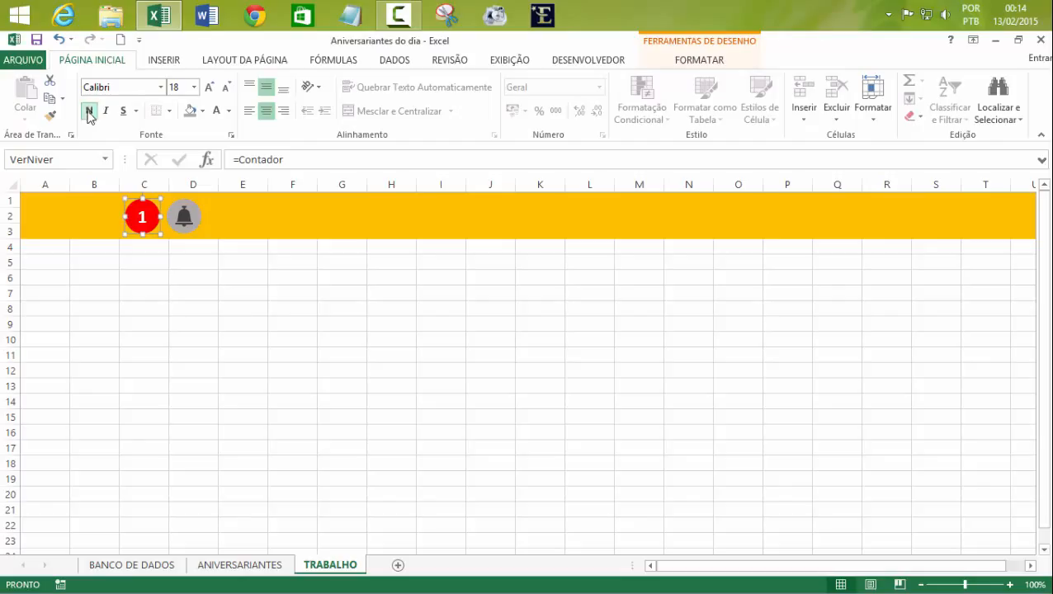
{"action": "left_click", "coordinate": [312, 322]}
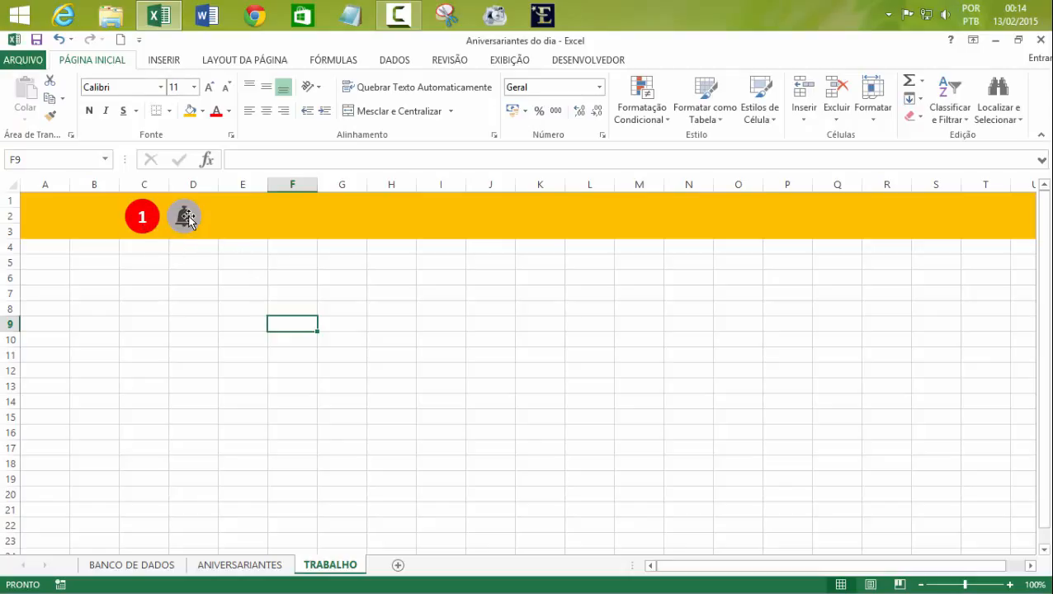
- Place the SemNiver bell image exactly over the red circle and send it behind all other objects
{"action": "left_click_drag", "start_coordinate": [188, 219], "coordinate": [144, 216]}
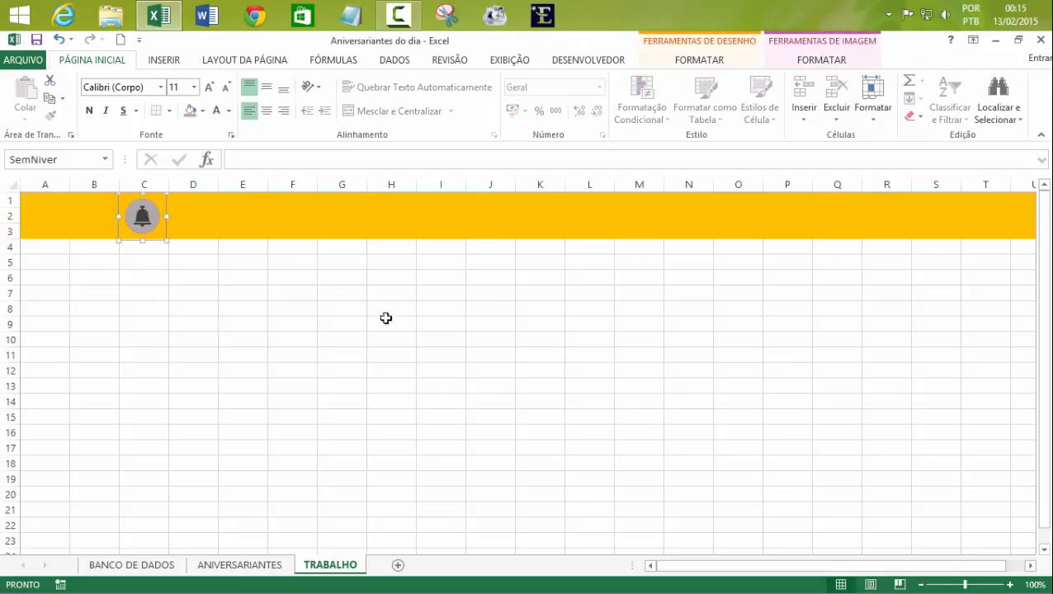
{"action": "left_click", "coordinate": [838, 66]}
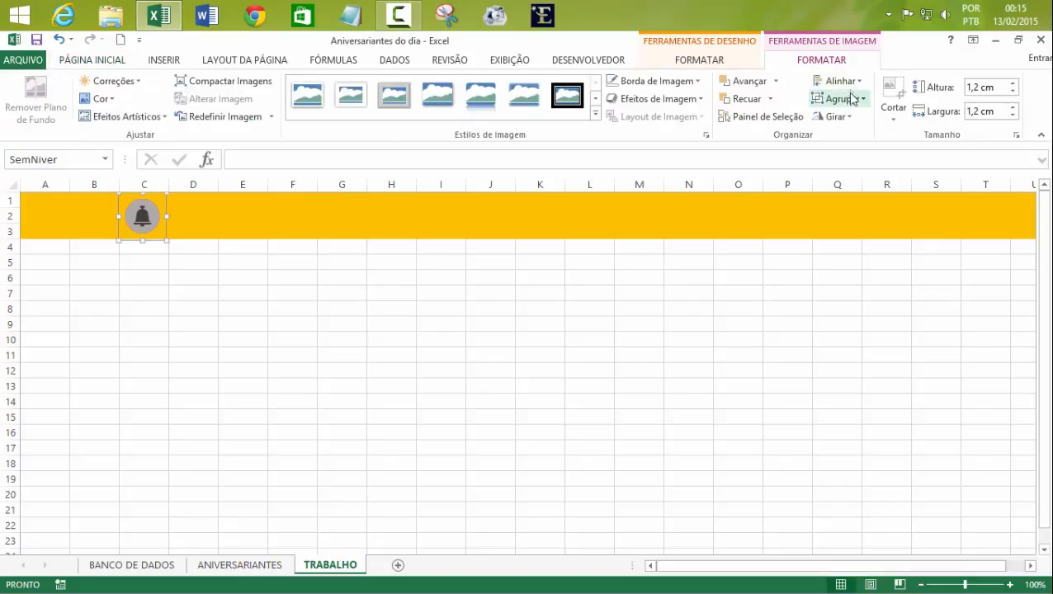
{"action": "left_click", "coordinate": [771, 99]}
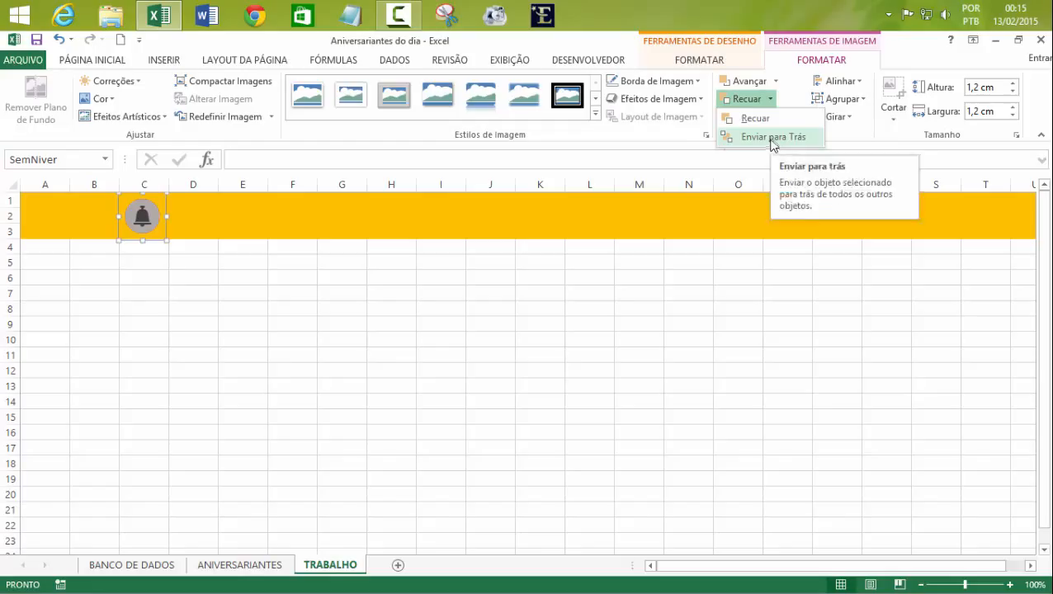
{"action": "left_click", "coordinate": [772, 138]}
{"action": "left_click", "coordinate": [501, 293]}
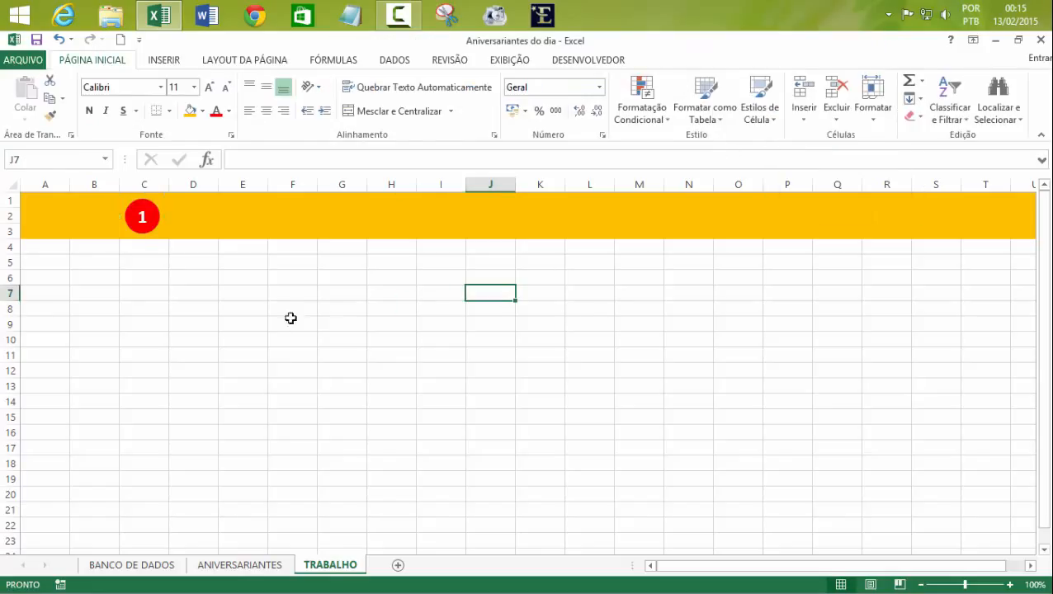
- Shift the red circle slightly aside to check the bell beneath it, and undo the move
{"action": "left_click_drag", "start_coordinate": [134, 223], "coordinate": [149, 223]}
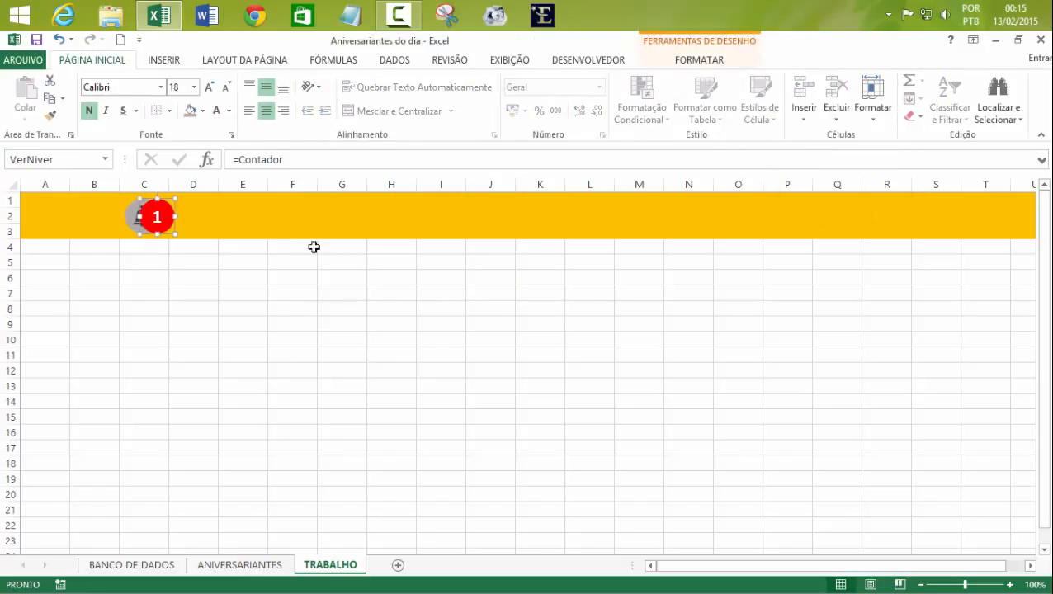
{"action": "key", "text": "ctrl+z"}
{"action": "left_click", "coordinate": [394, 337]}
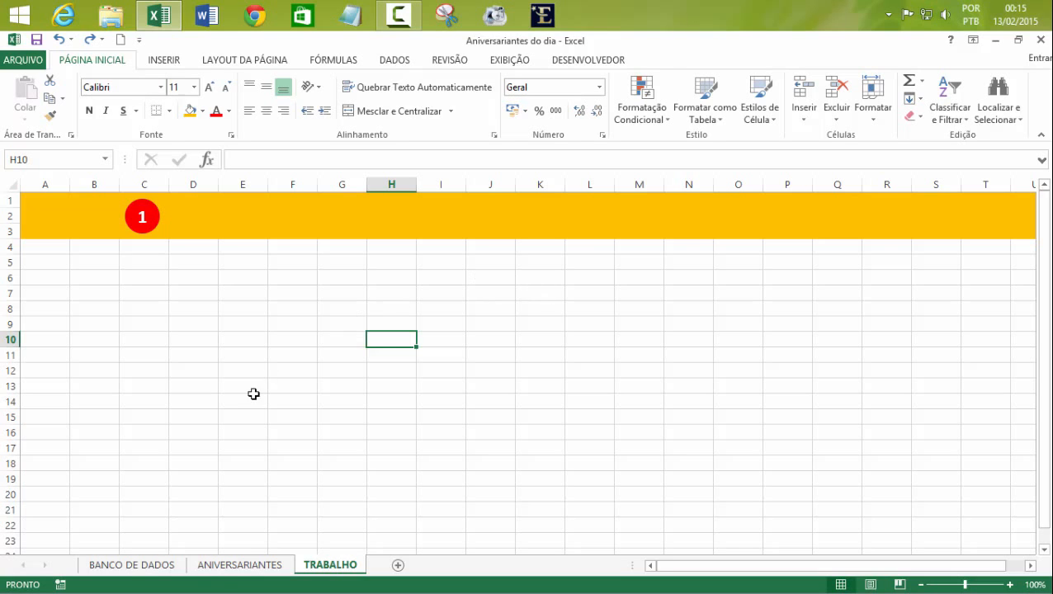
{"action": "left_click", "coordinate": [157, 569]}
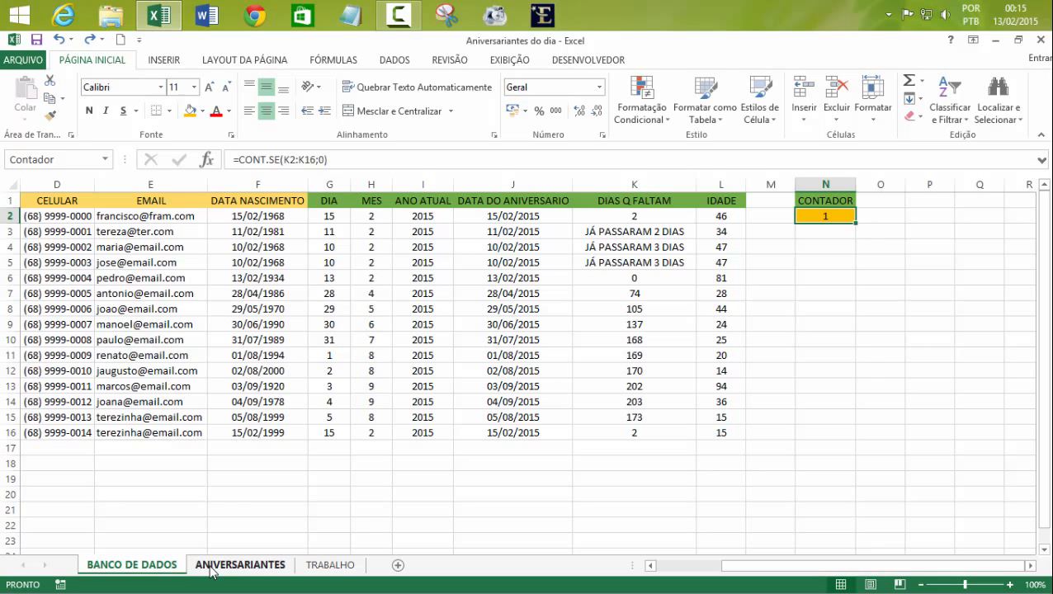
{"action": "left_click", "coordinate": [896, 278]}
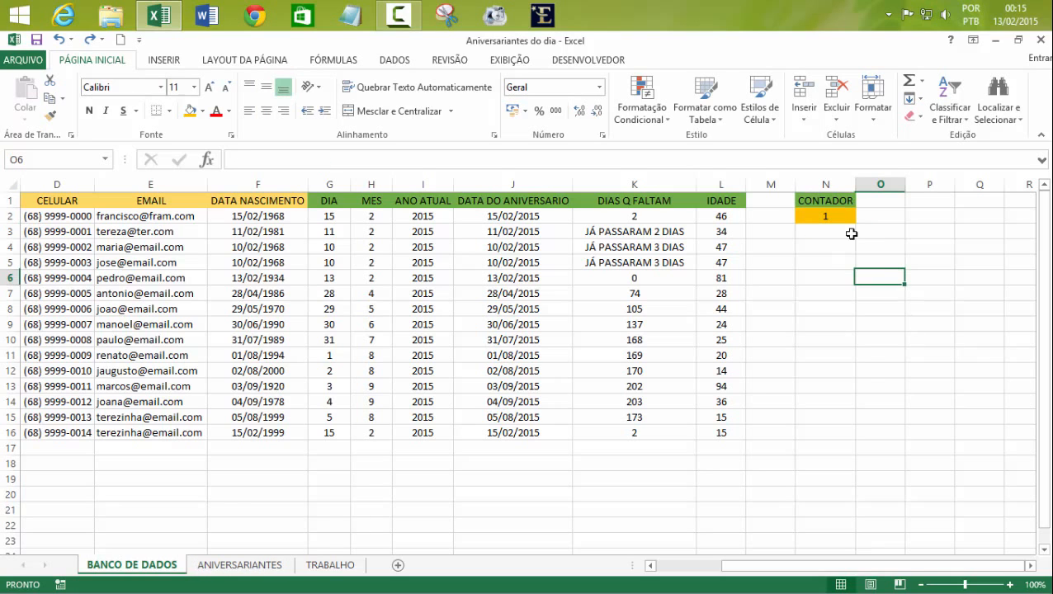
{"action": "left_click", "coordinate": [263, 568]}
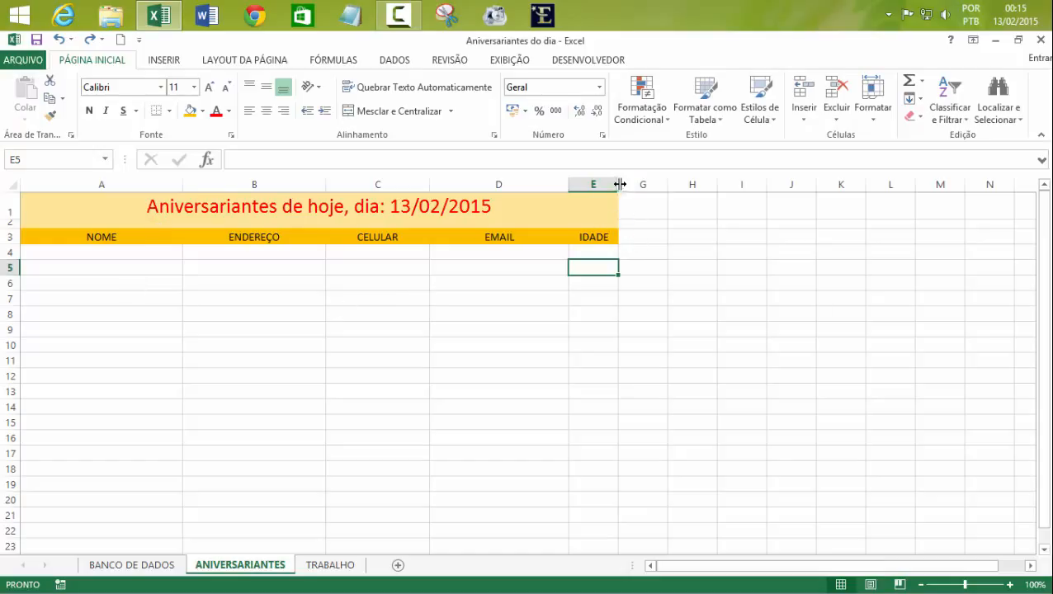
{"action": "left_click", "coordinate": [326, 570]}
{"action": "left_click", "coordinate": [667, 311]}
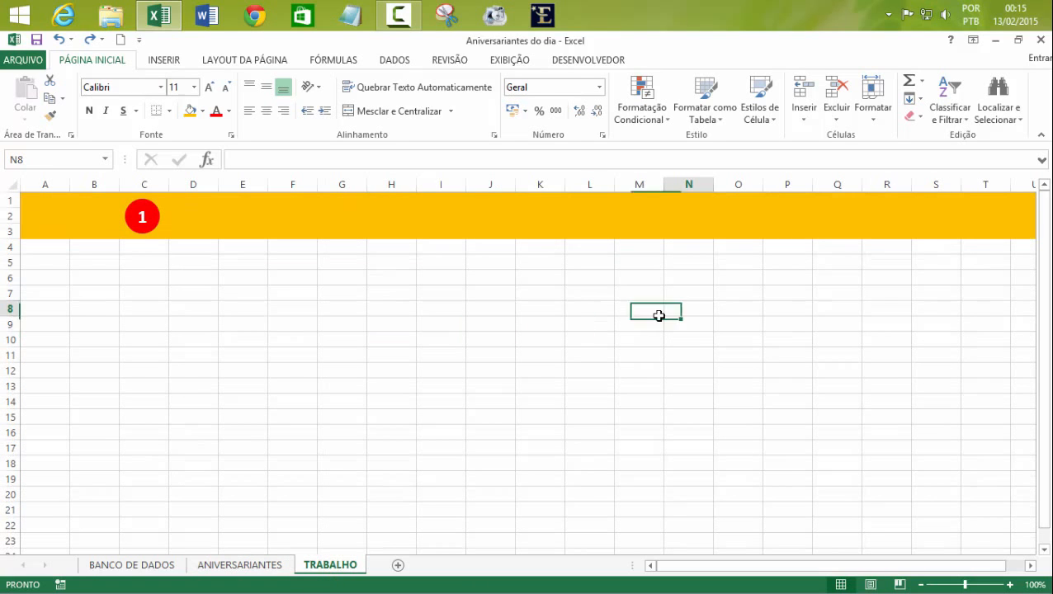
- Open the Visual Basic editor and insert a new module in the workbook's project
{"action": "left_click", "coordinate": [576, 61]}
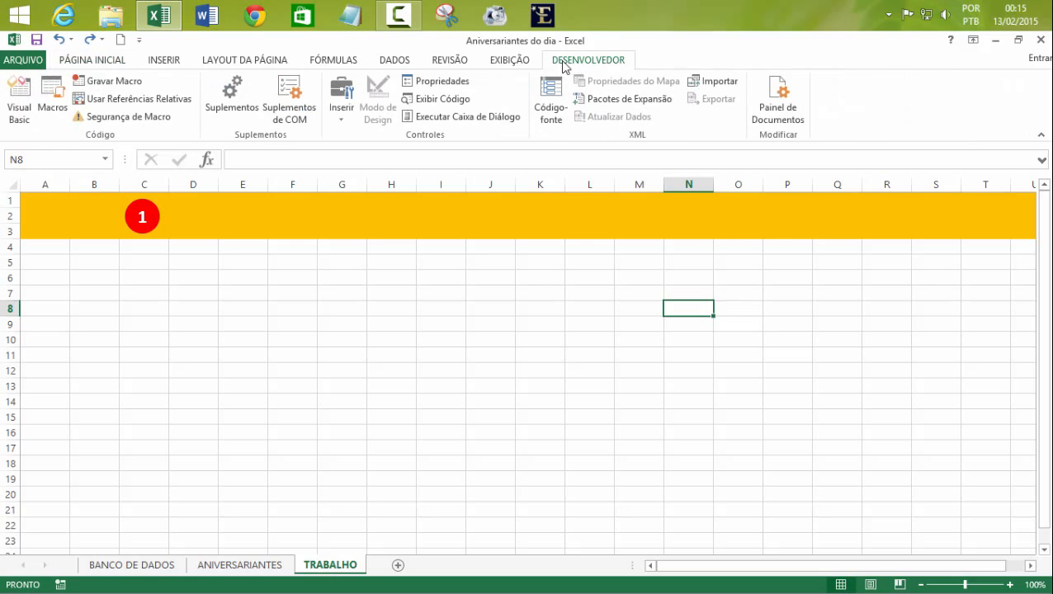
{"action": "left_click", "coordinate": [20, 110]}
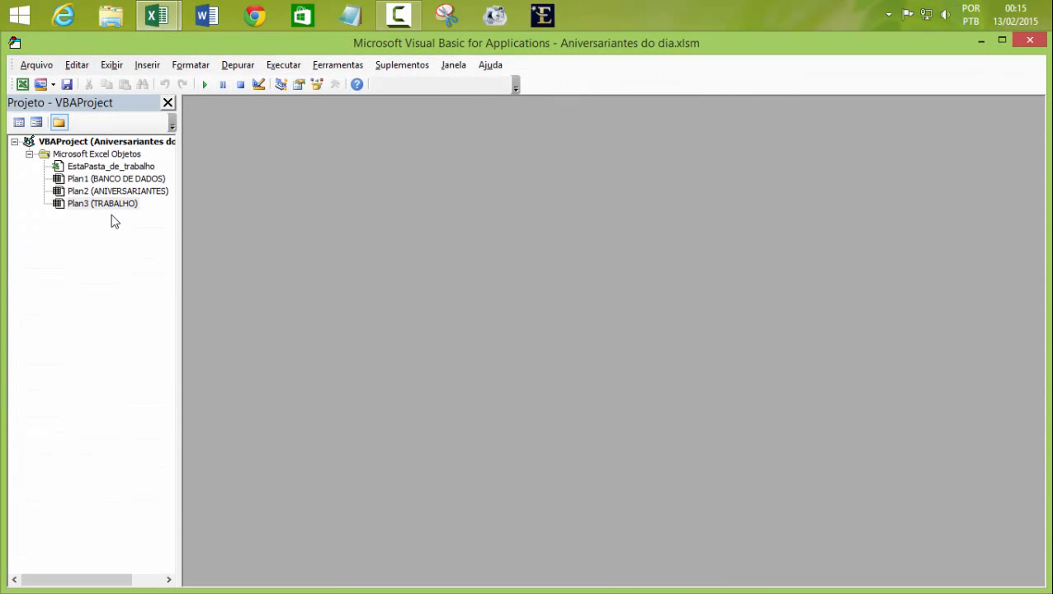
{"action": "left_click", "coordinate": [53, 84]}
{"action": "left_click", "coordinate": [68, 119]}
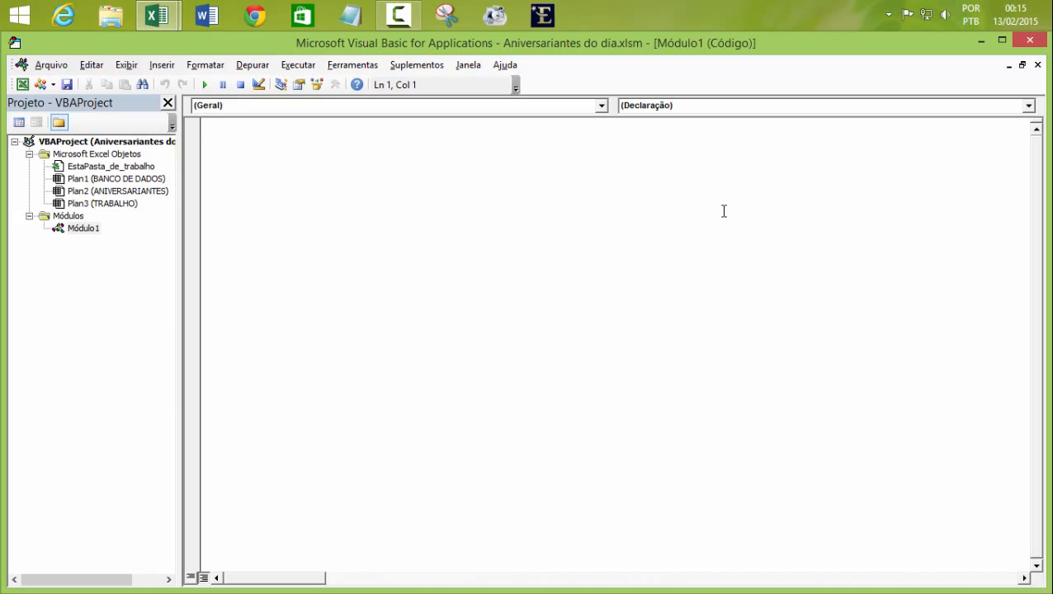
- Declare the procedure Public Sub BuscarAniversariantes() in the new module
{"action": "type", "text": "public"}
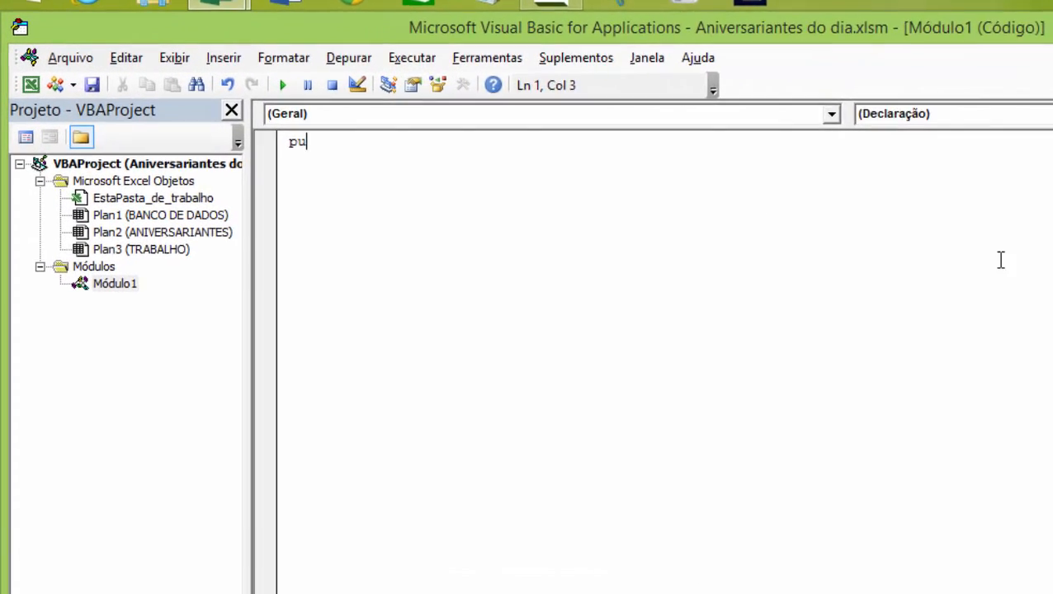
{"action": "type", "text": " sub "}
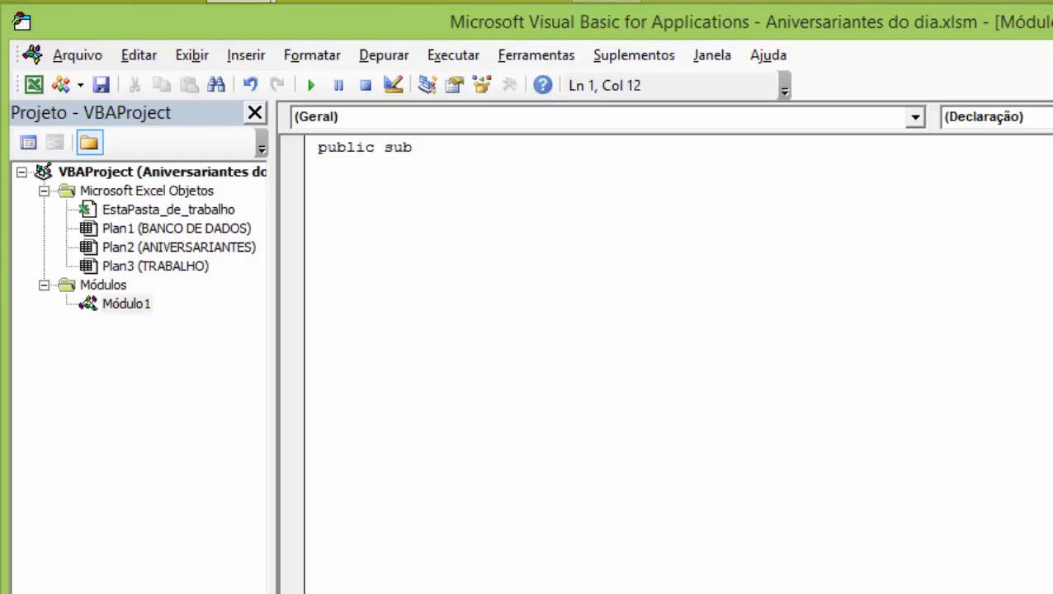
{"action": "type", "text": "Buscar"}
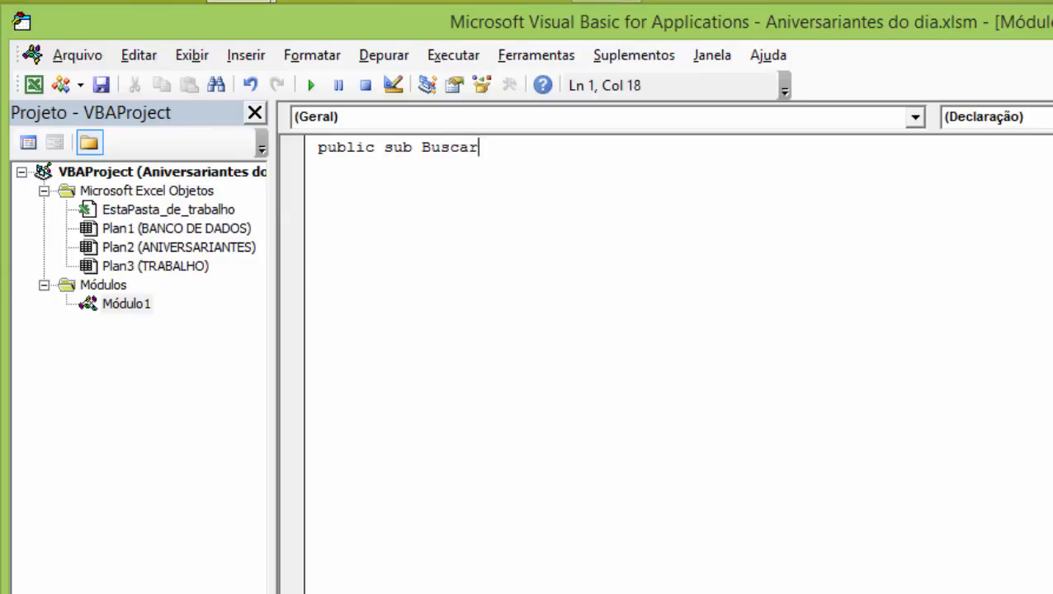
{"action": "type", "text": "Aniversaria"}
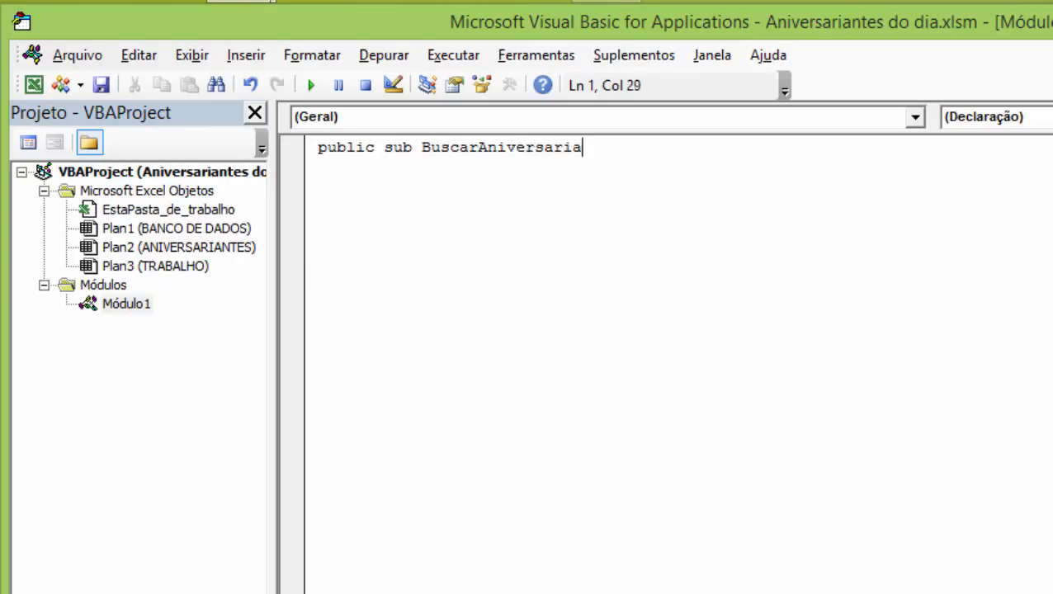
{"action": "type", "text": "ntes()"}
{"action": "key", "text": "Return"}
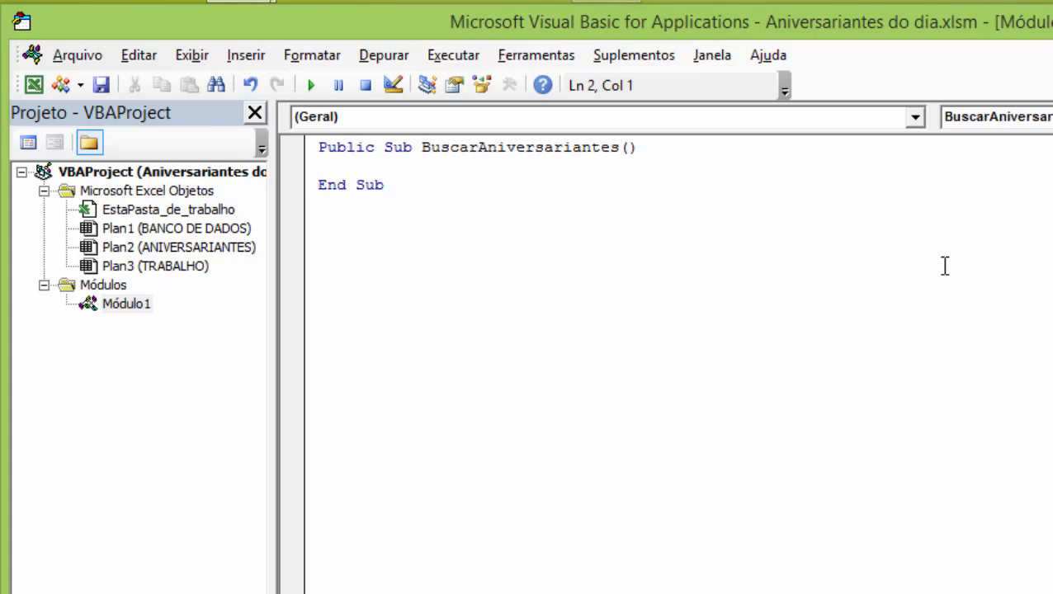
- Begin the first line of BuscarAniversariantes with plan1.Range, referring to the BANCO DE DADOS sheet
{"action": "left_click", "coordinate": [171, 232]}
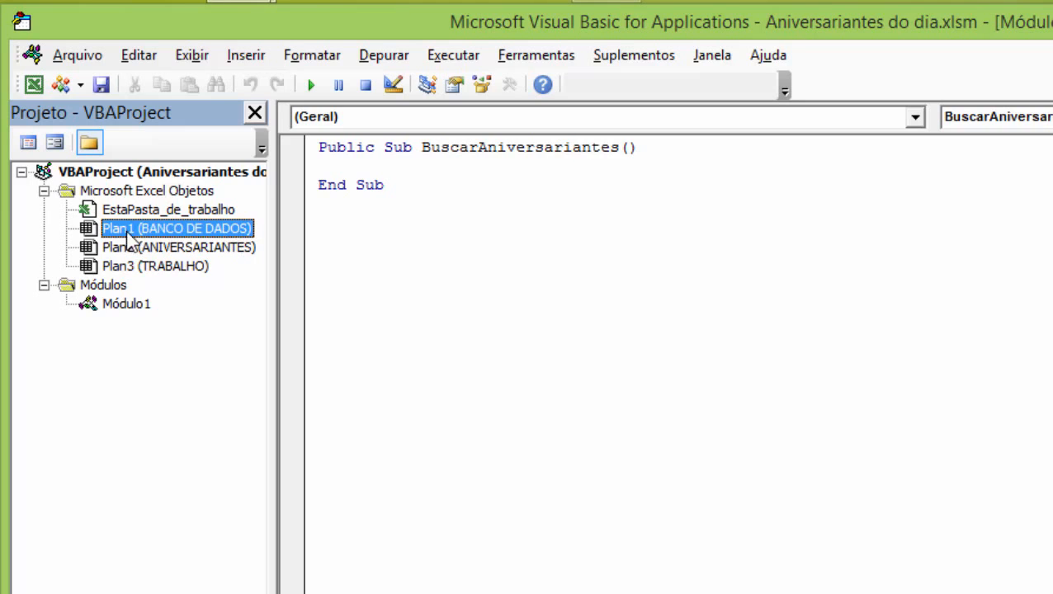
{"action": "left_click", "coordinate": [378, 167]}
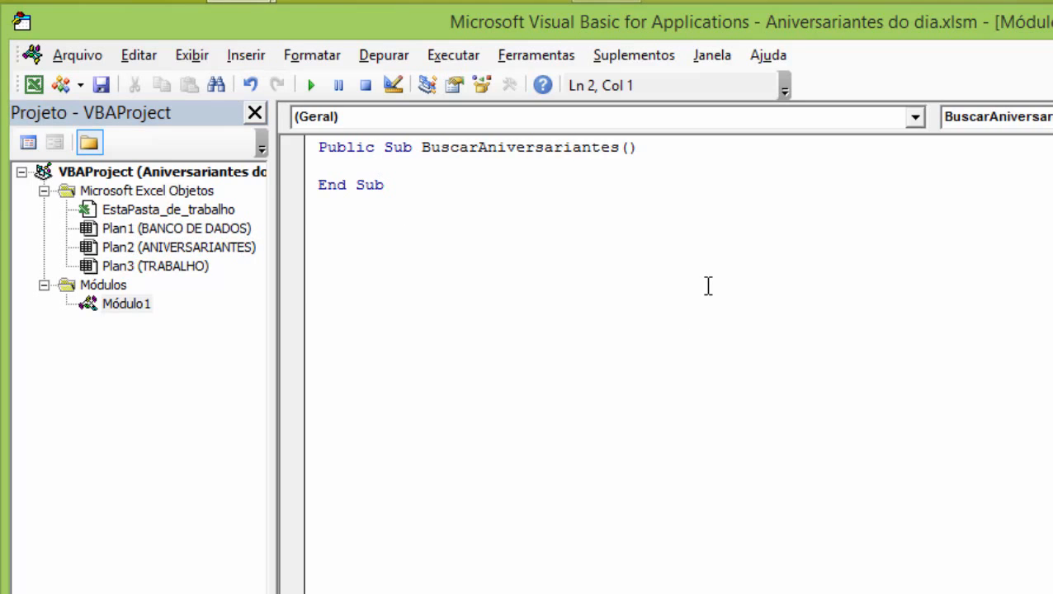
{"action": "type", "text": "plan1."}
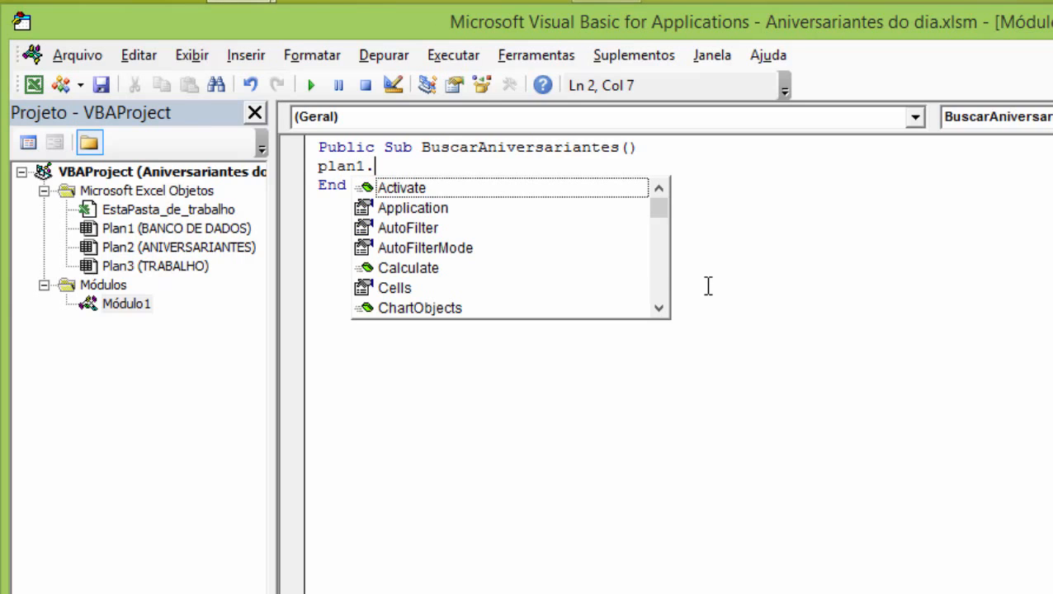
{"action": "type", "text": "ra"}
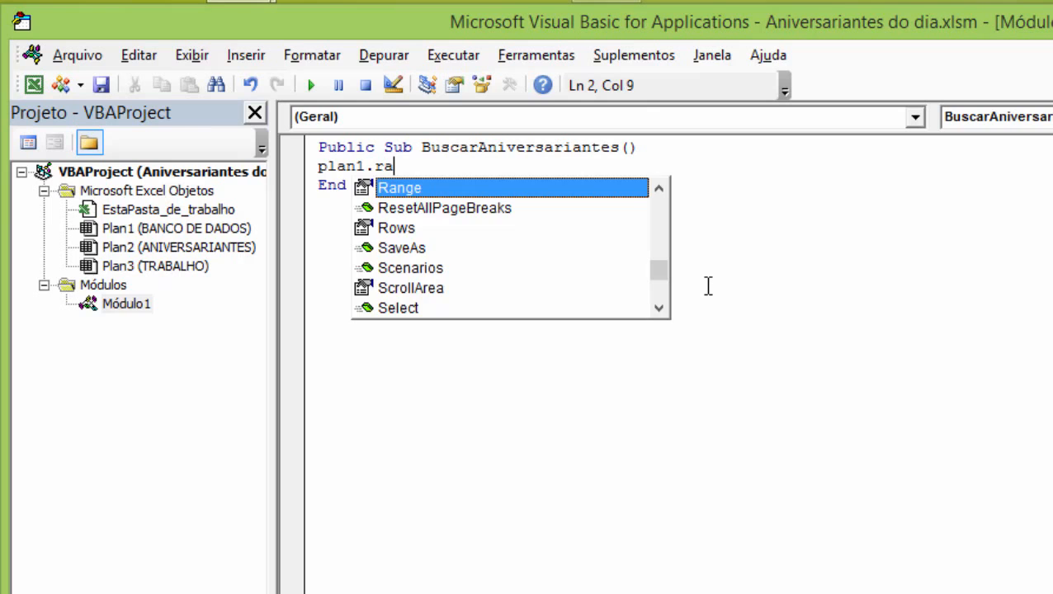
{"action": "key", "text": "Tab"}
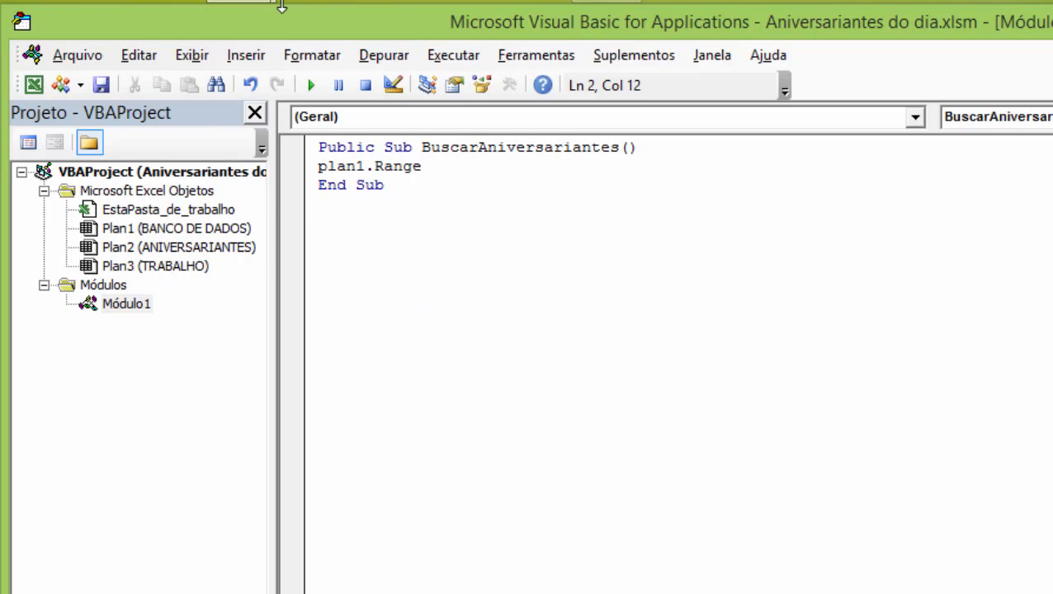
- Switch to the Excel workbook and check the extent of the BANCO DE DADOS table from cell A1 to its last used cell
{"action": "left_click", "coordinate": [252, 1]}
{"action": "left_click", "coordinate": [153, 106]}
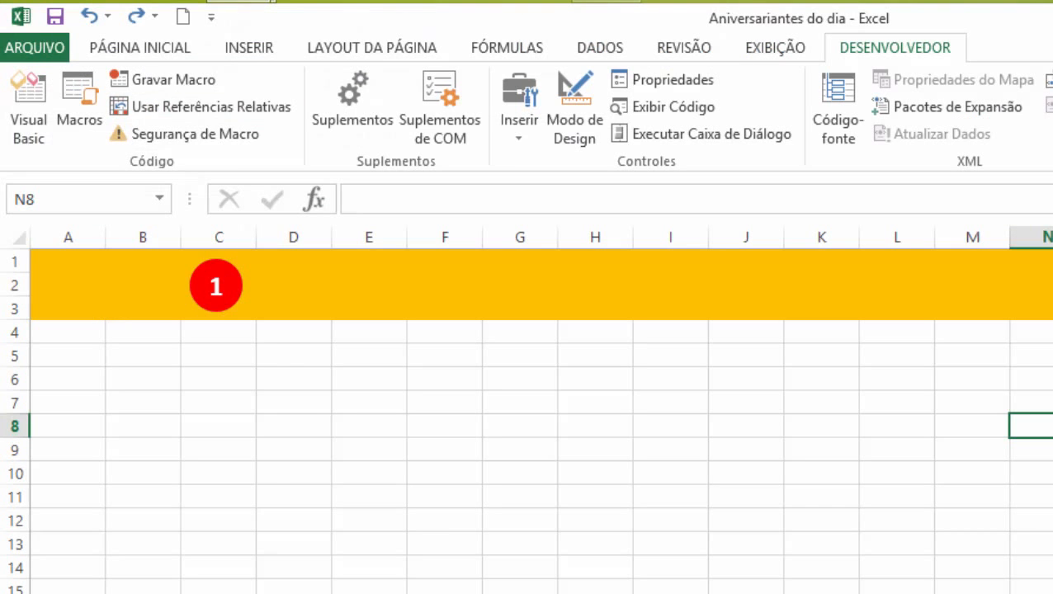
{"action": "left_click", "coordinate": [401, 593]}
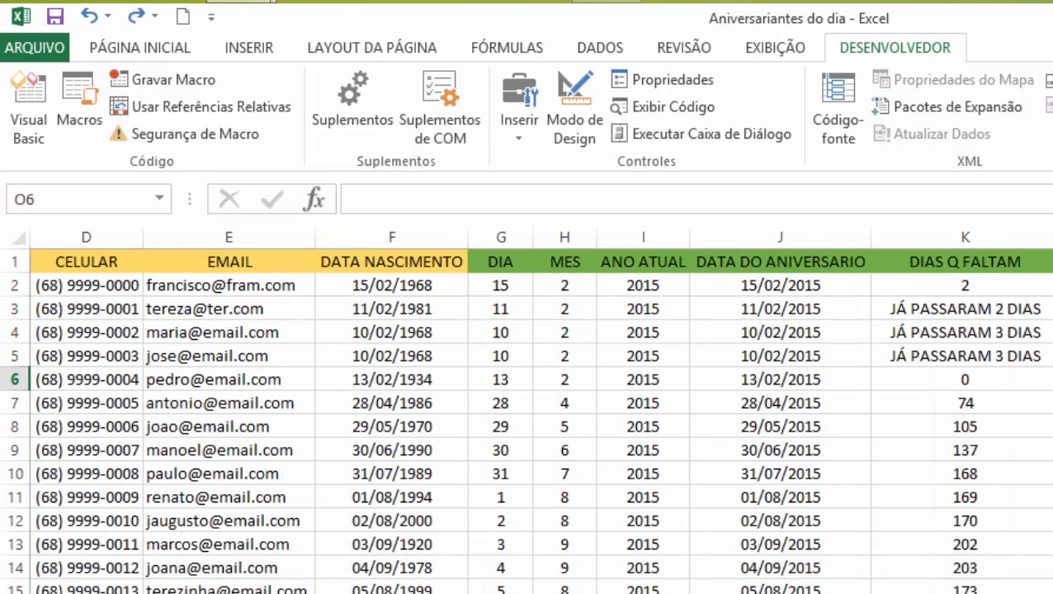
{"action": "scroll", "coordinate": [528, 412], "scroll_direction": "left", "scroll_amount": 4}
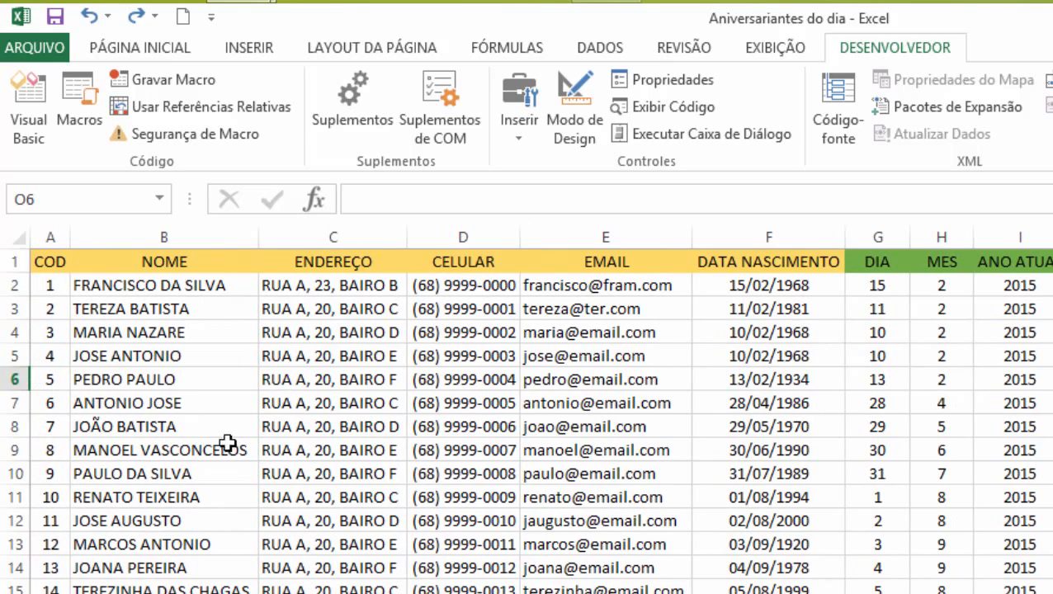
{"action": "left_click", "coordinate": [50, 260]}
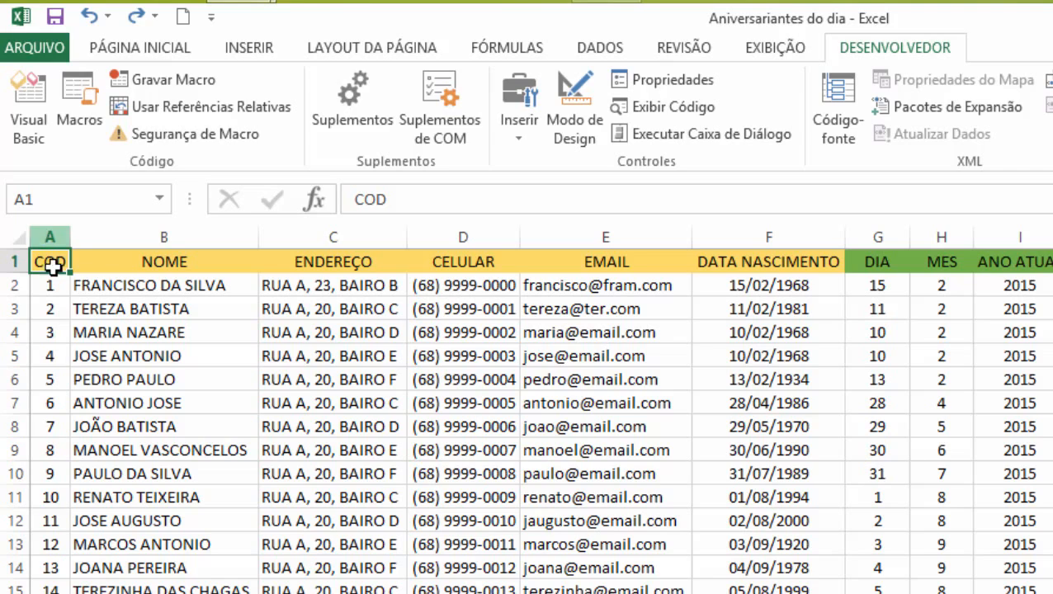
{"action": "key", "text": "ctrl+End"}
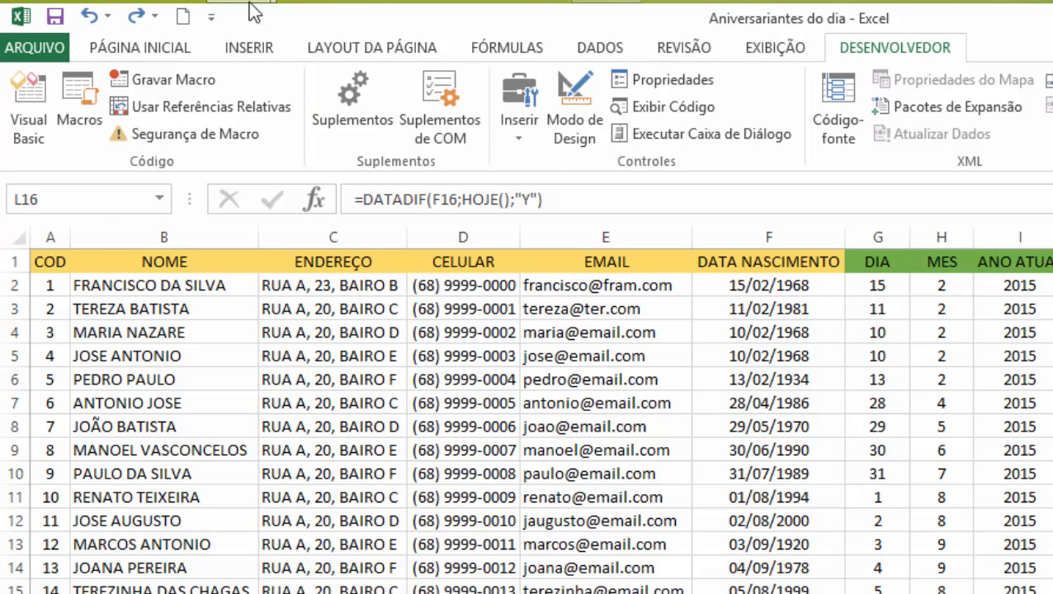
- Back in the Visual Basic editor, extend the plan1.Range reference to plan1.Range("A1").CurrentRegion
{"action": "mouse_move", "coordinate": [229, 9]}
{"action": "left_click", "coordinate": [345, 89]}
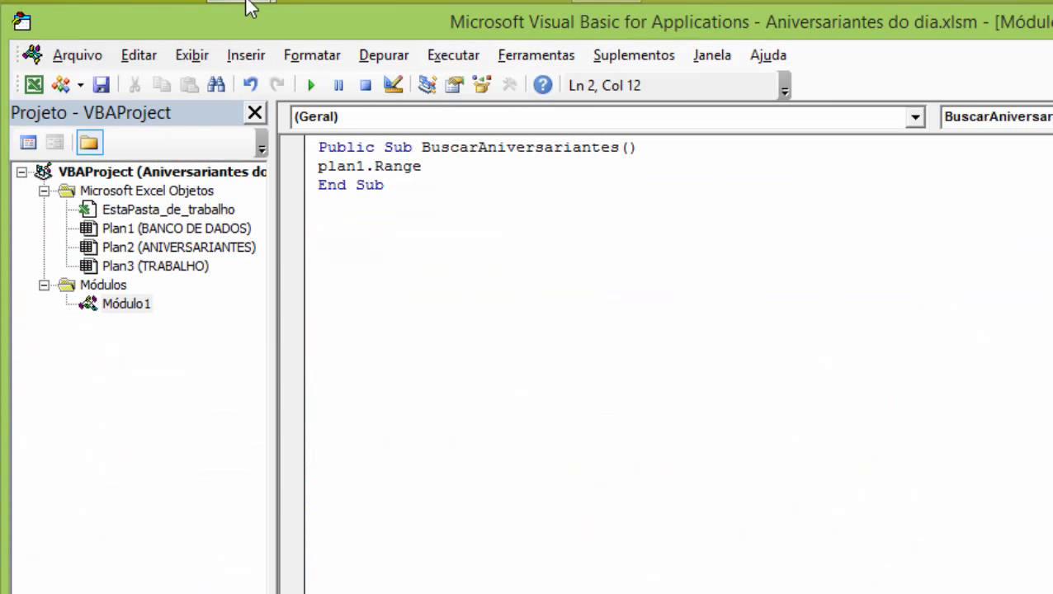
{"action": "type", "text": "("}
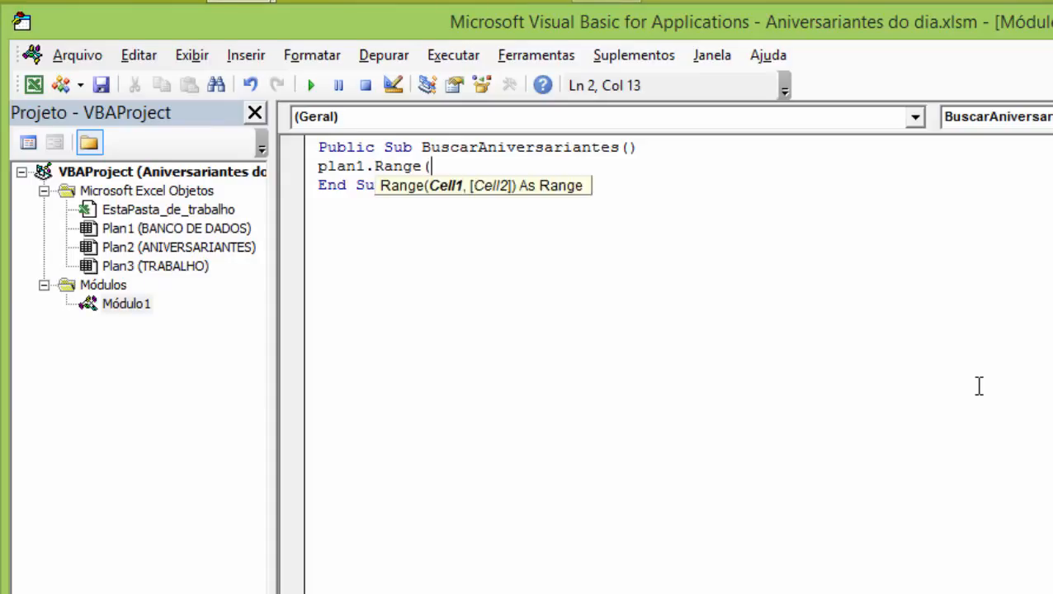
{"action": "type", "text": "\""}
{"action": "type", "text": "A1\")"}
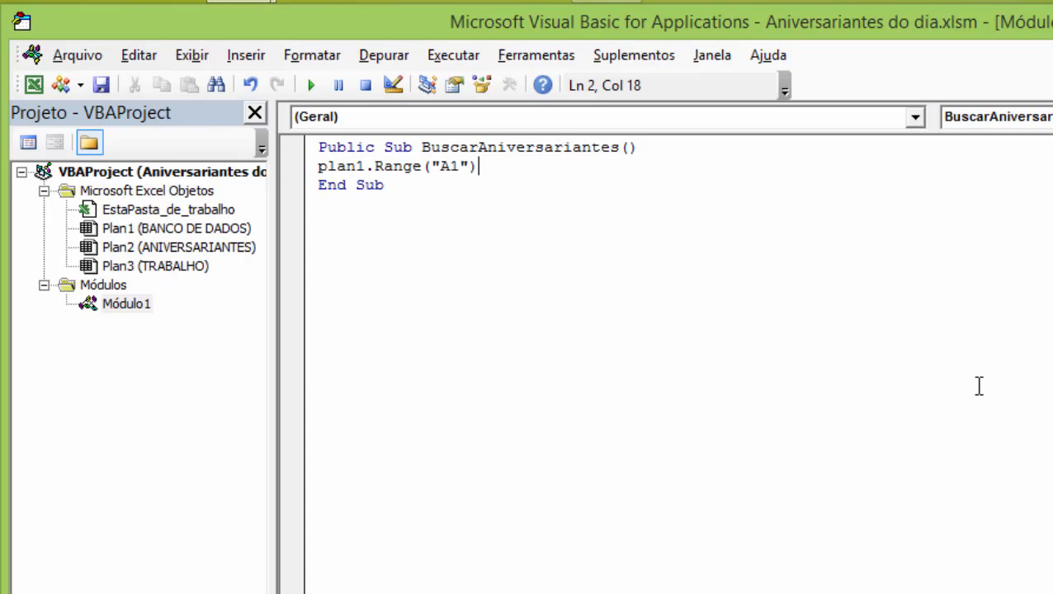
{"action": "type", "text": "."}
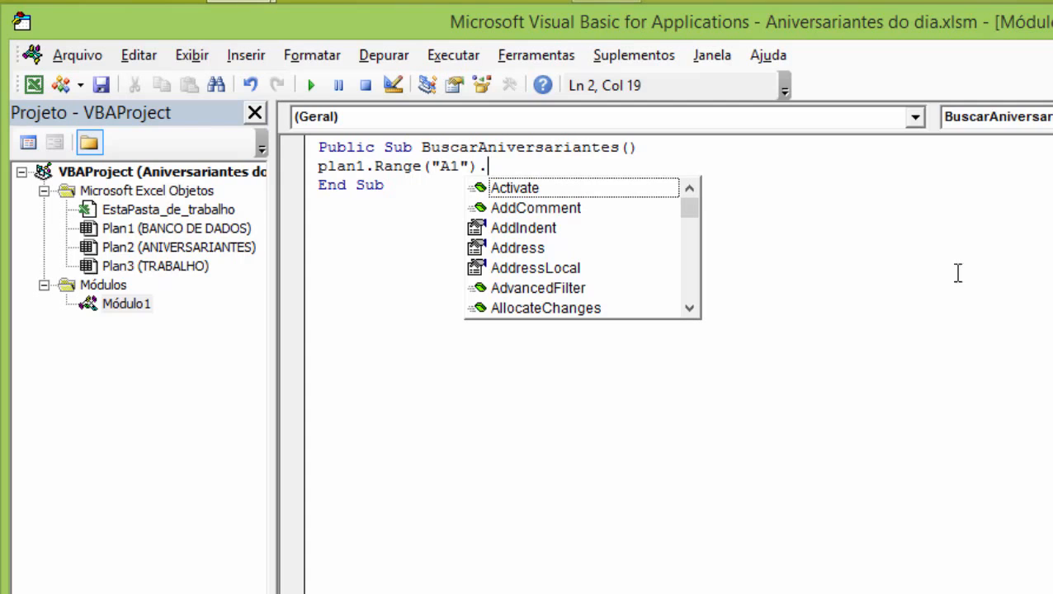
{"action": "type", "text": "cu"}
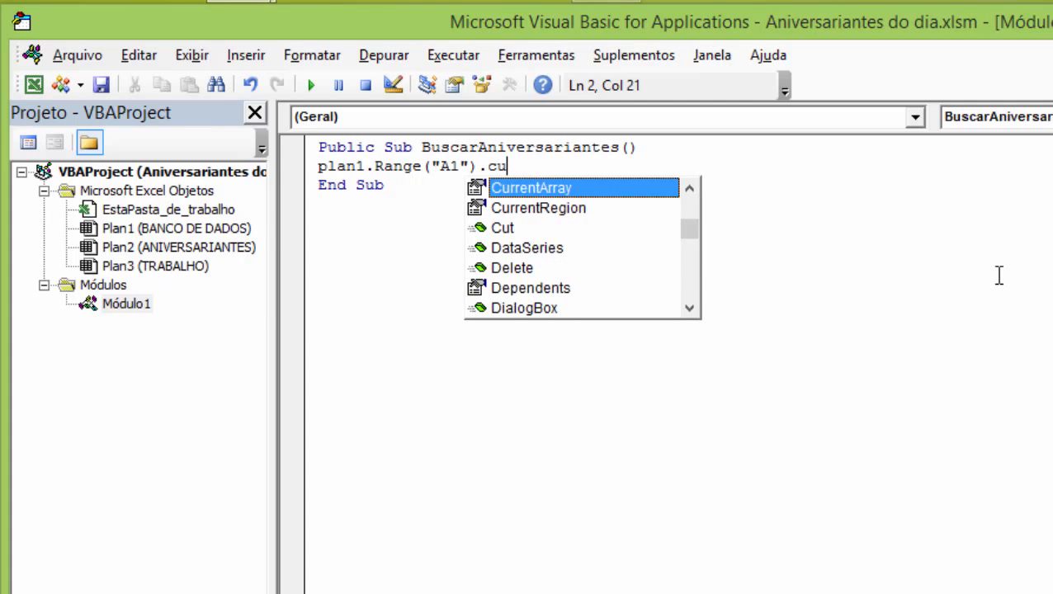
{"action": "key", "text": "Down"}
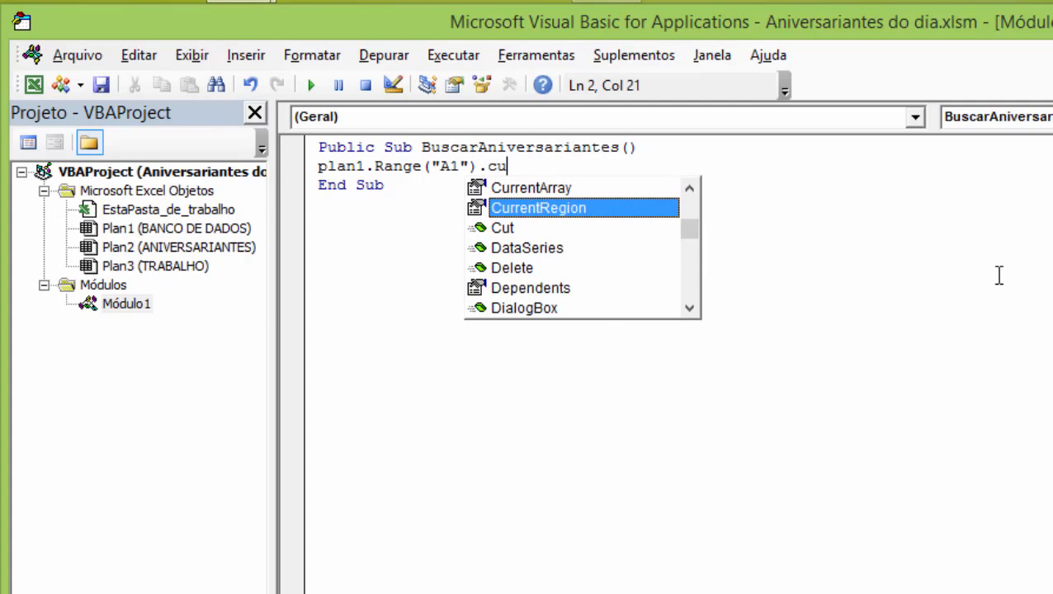
{"action": "key", "text": "Tab"}
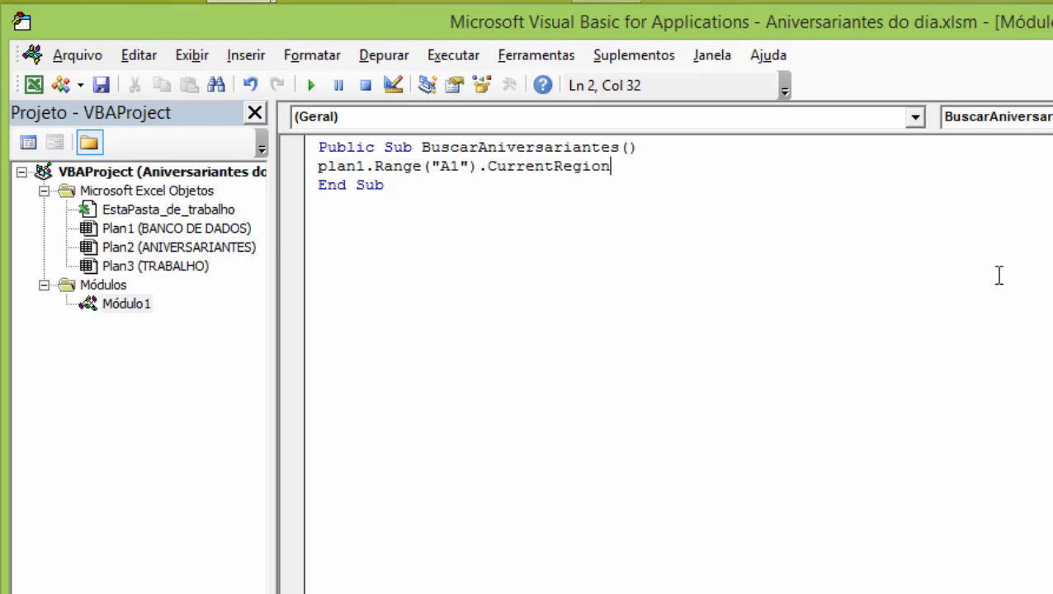
- Append .AdvancedFilter with Action:=xlFilterCopy to the CurrentRegion reference and continue the statement on a new line with an underscore
{"action": "type", "text": "."}
{"action": "type", "text": "a"}
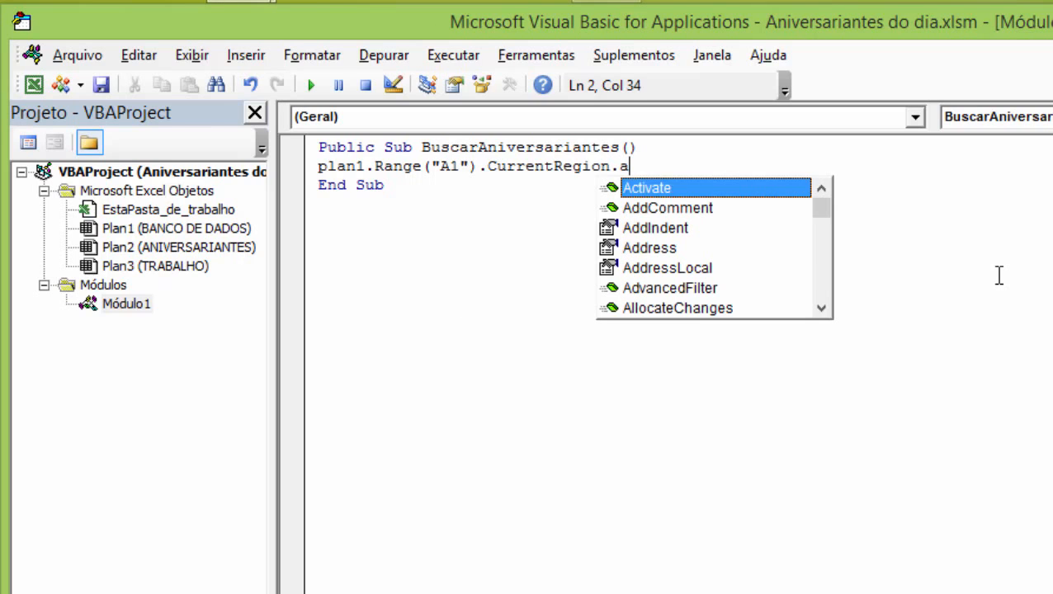
{"action": "type", "text": "dv"}
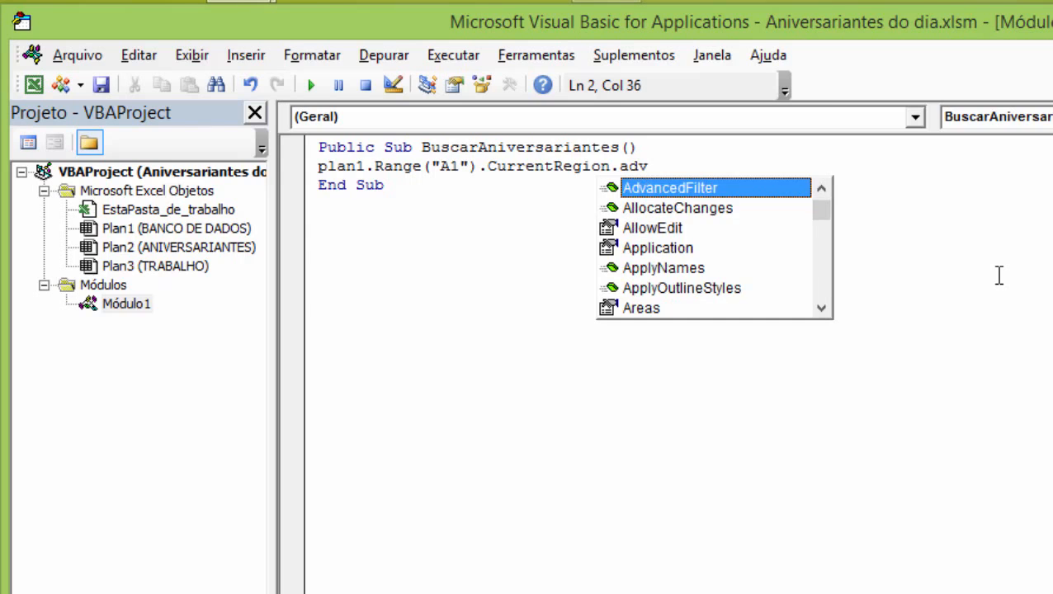
{"action": "key", "text": "Tab"}
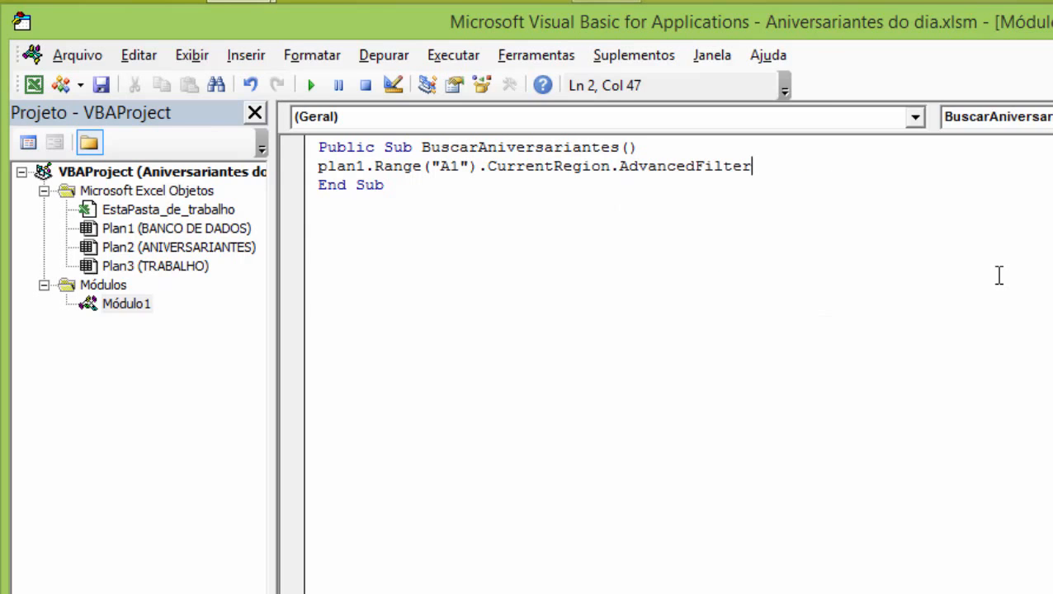
{"action": "type", "text": "Act"}
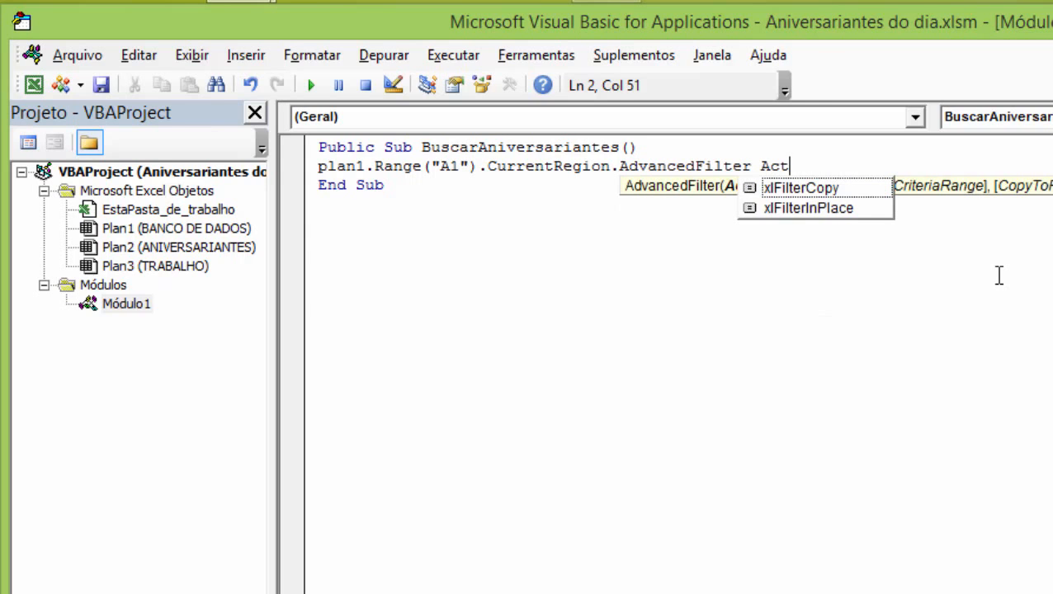
{"action": "type", "text": "ion:="}
{"action": "key", "text": "Tab"}
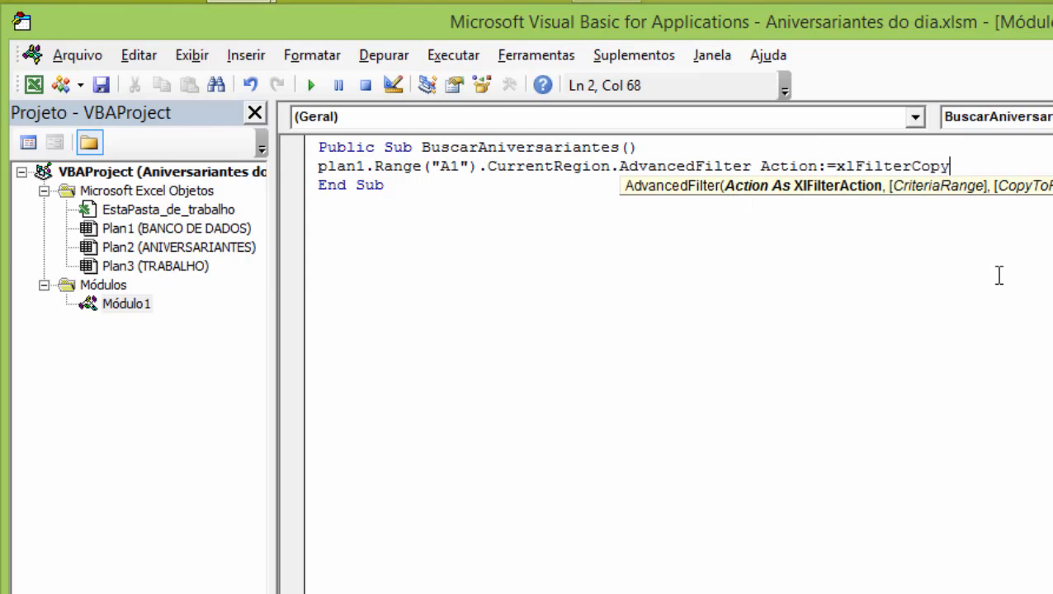
{"action": "type", "text": ","}
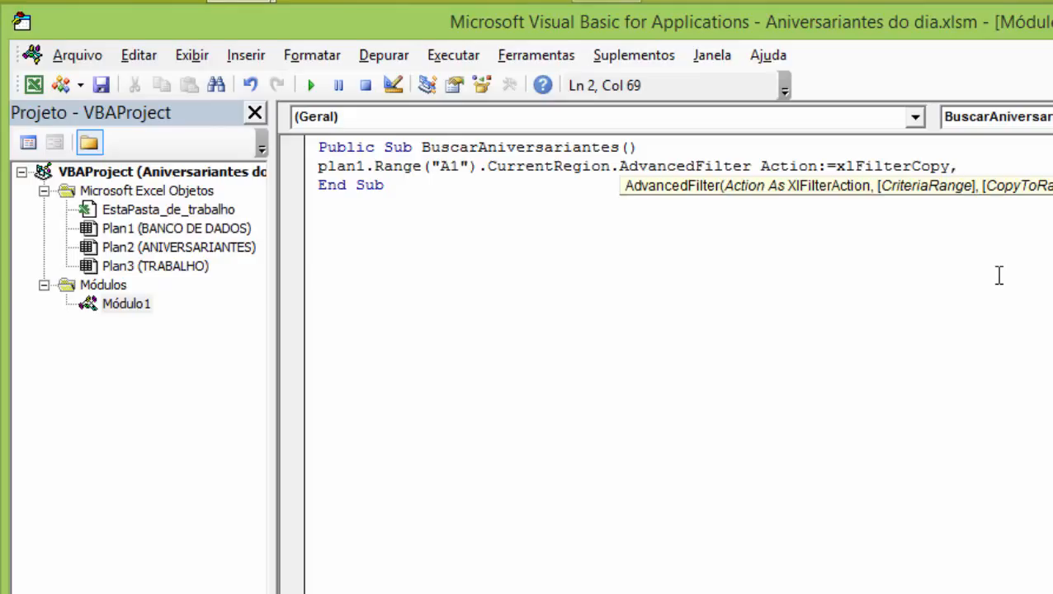
{"action": "type", "text": " _"}
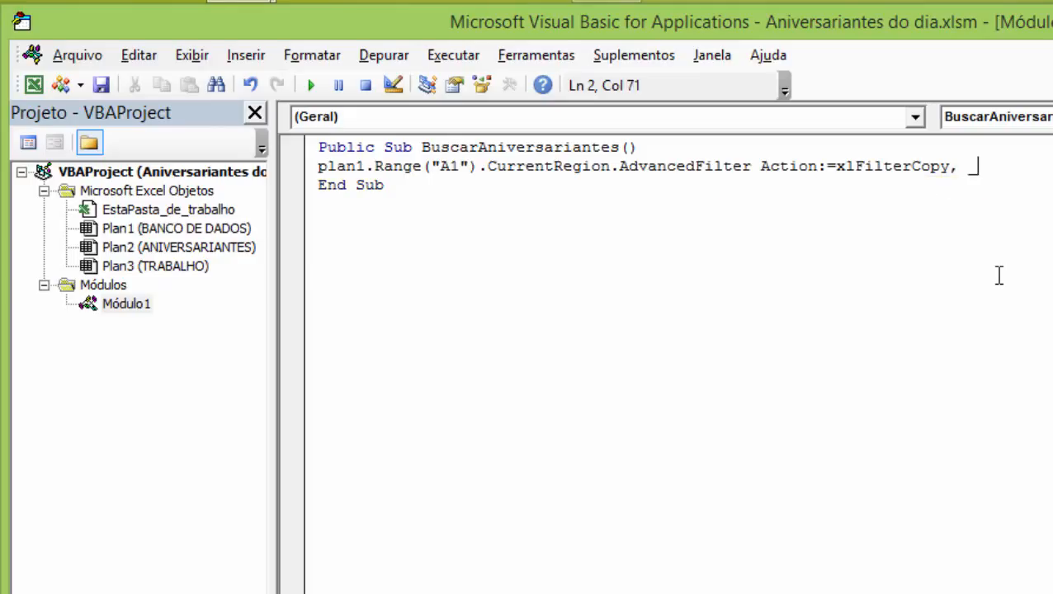
{"action": "key", "text": "Return"}
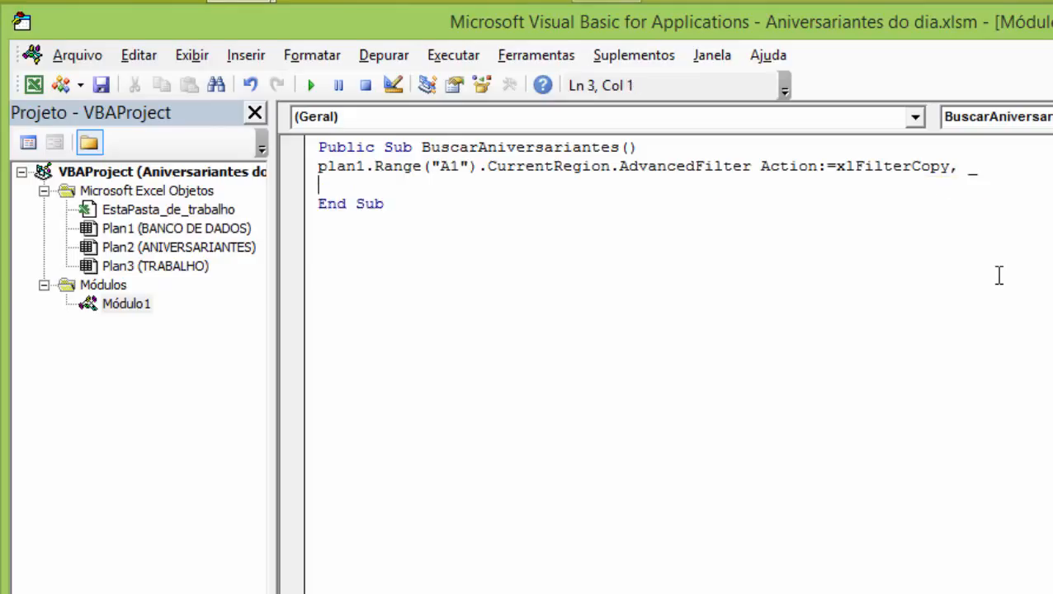
- Add the filter argument CriteriaRange:=plan2.Range("Criterios"), referring to the ANIVERSARIANTES sheet
{"action": "type", "text": "CriteriaR"}
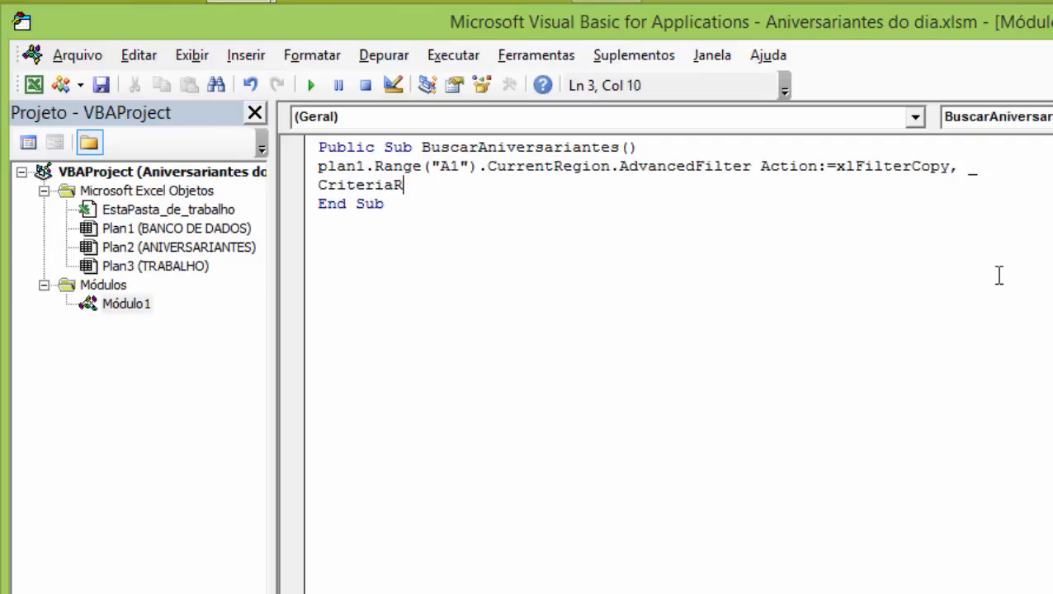
{"action": "type", "text": "ange:="}
{"action": "left_click", "coordinate": [120, 248]}
{"action": "left_click", "coordinate": [494, 185]}
{"action": "type", "text": "plan2"}
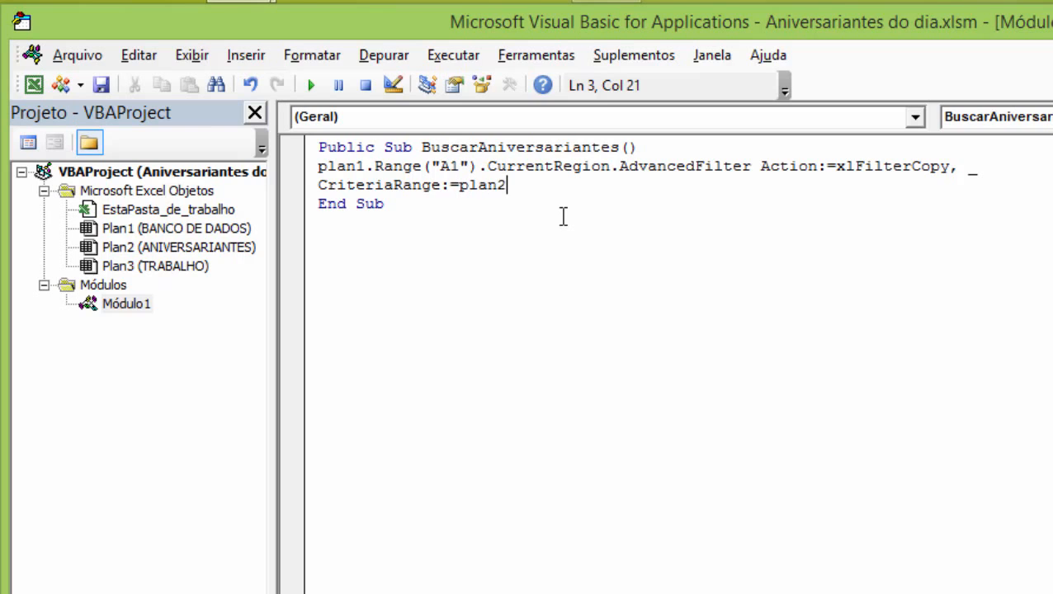
{"action": "type", "text": ".ra"}
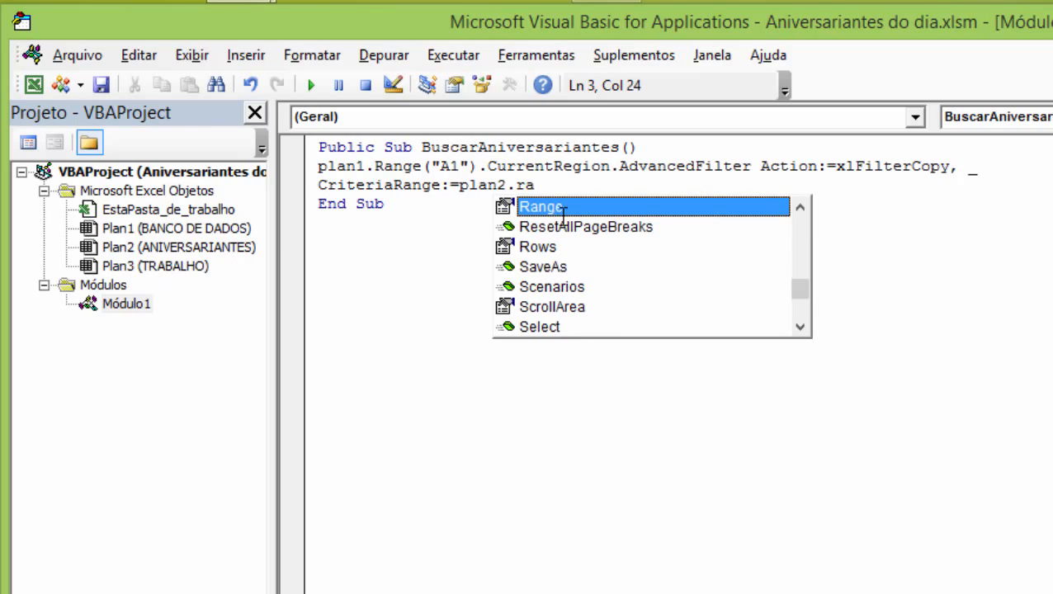
{"action": "key", "text": "Tab"}
{"action": "type", "text": "("}
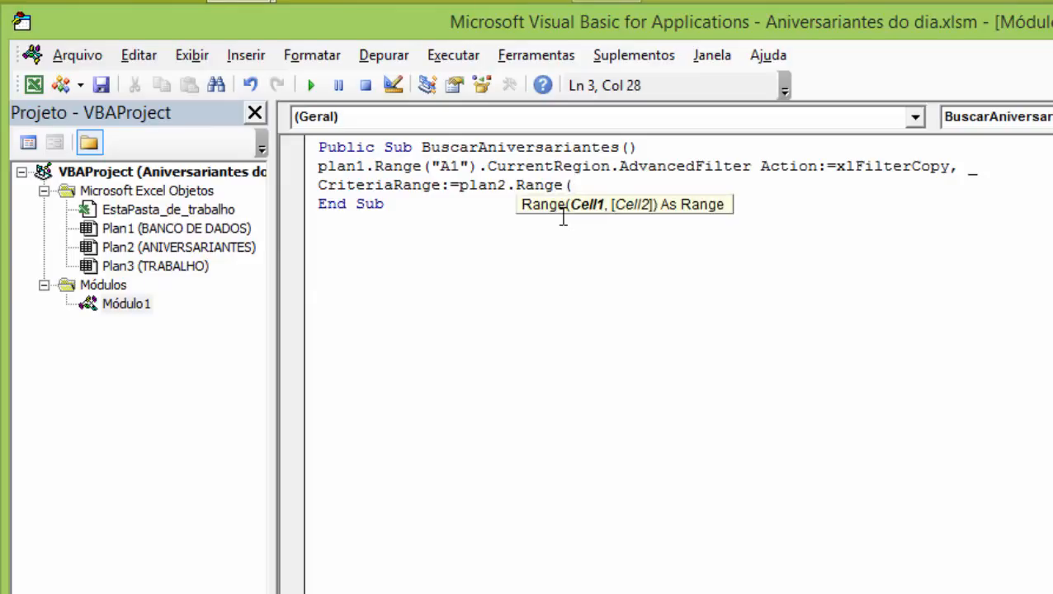
{"action": "type", "text": "\"C"}
{"action": "type", "text": "riterios"}
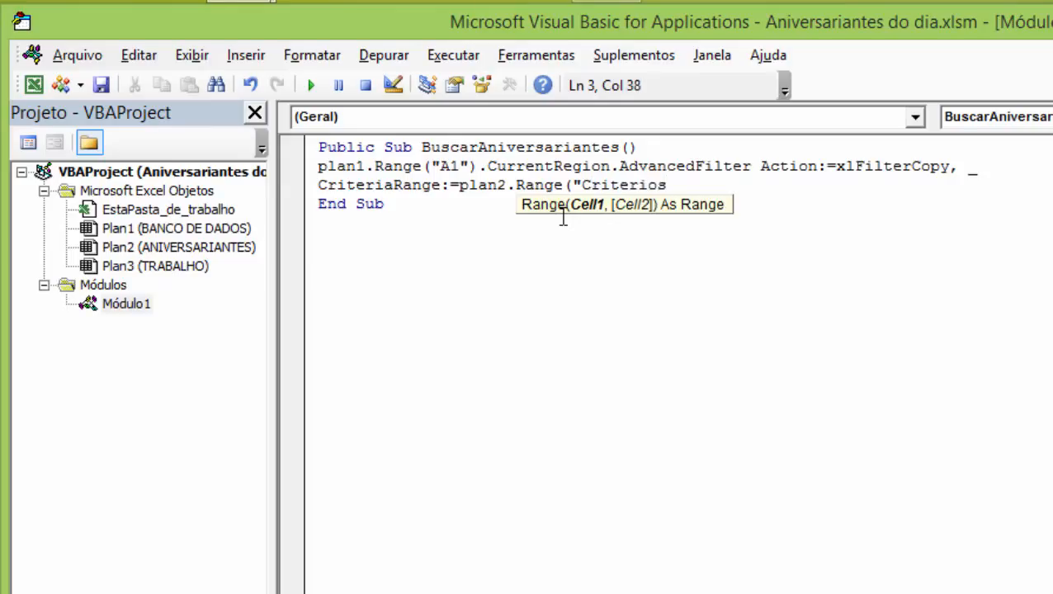
{"action": "type", "text": "\")"}
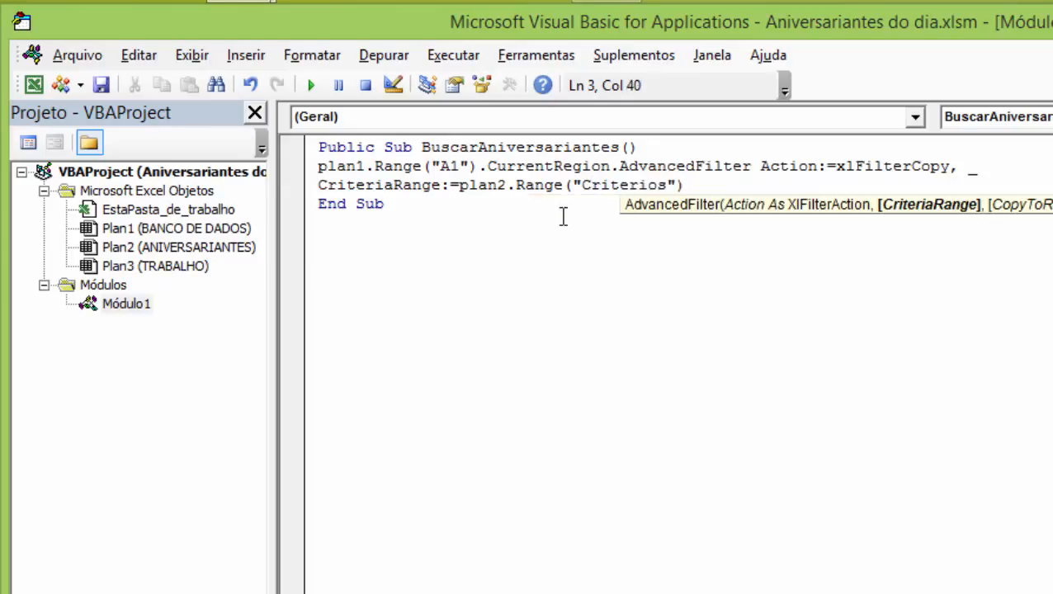
- Add the argument CopyToRange:=plan2.Range("Local") to the filter statement, followed by the Unique argument name
{"action": "type", "text": ","}
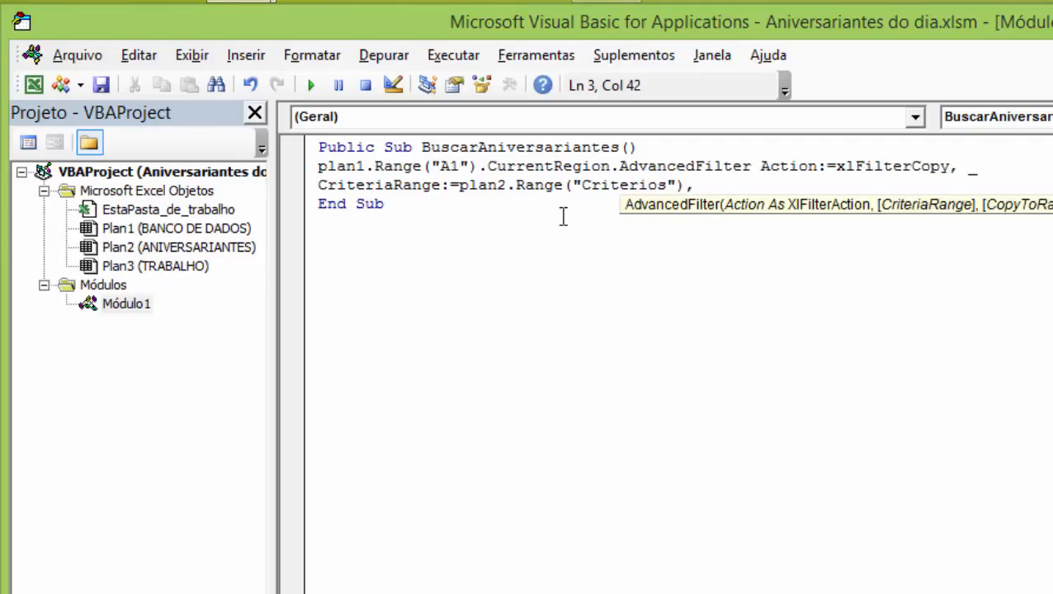
{"action": "type", "text": " CopyToRange"}
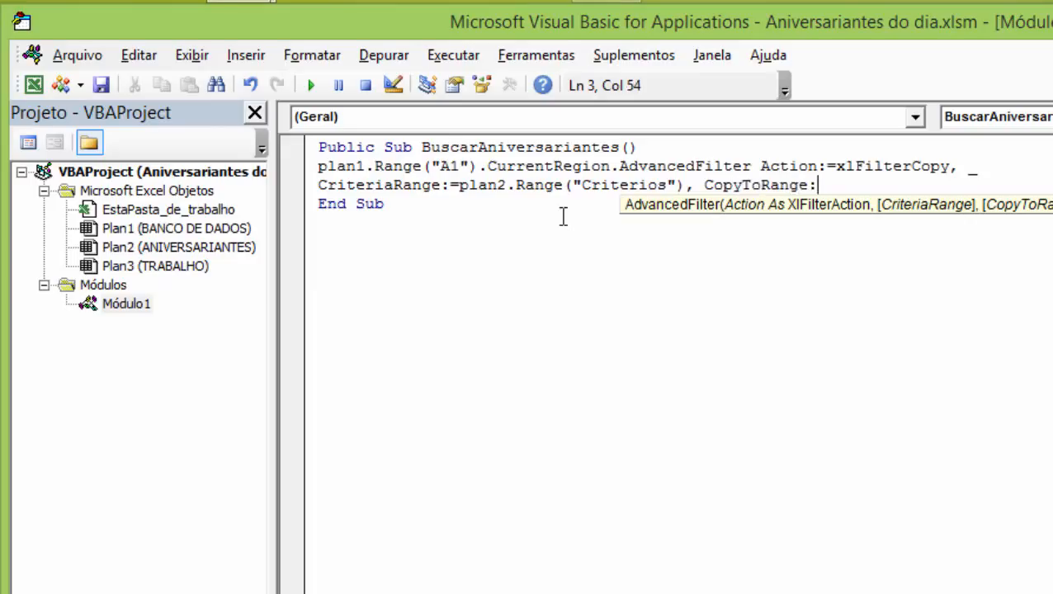
{"action": "type", "text": ":=plan2"}
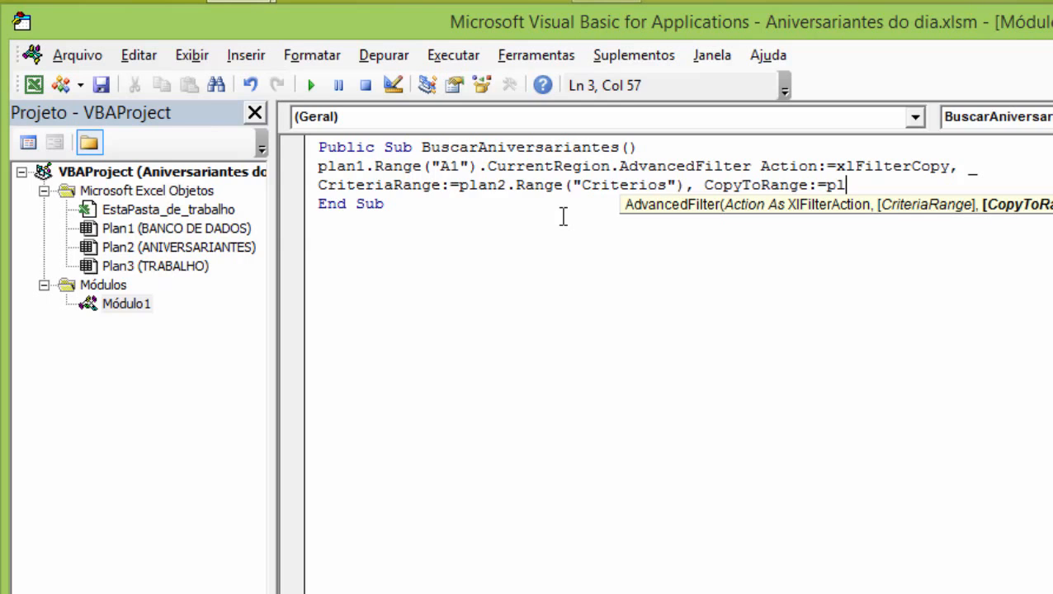
{"action": "type", "text": "."}
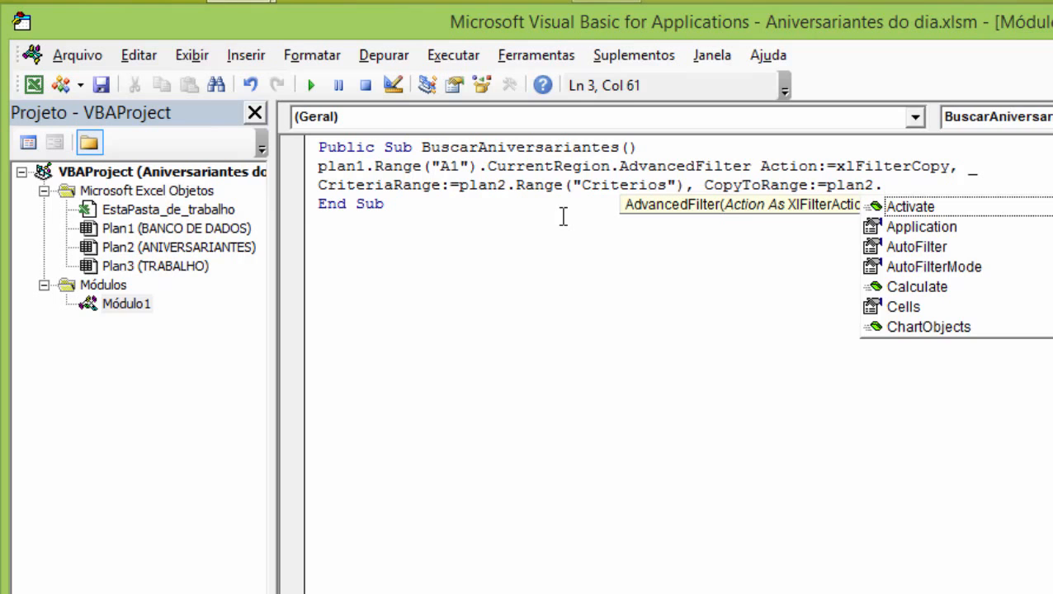
{"action": "type", "text": "ra"}
{"action": "key", "text": "Tab"}
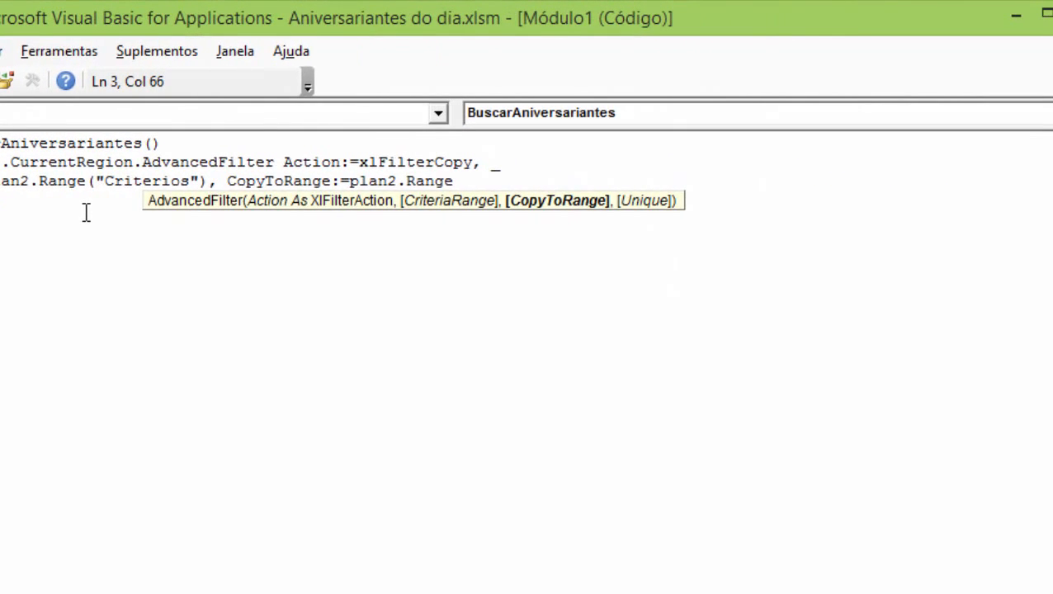
{"action": "type", "text": "(\""}
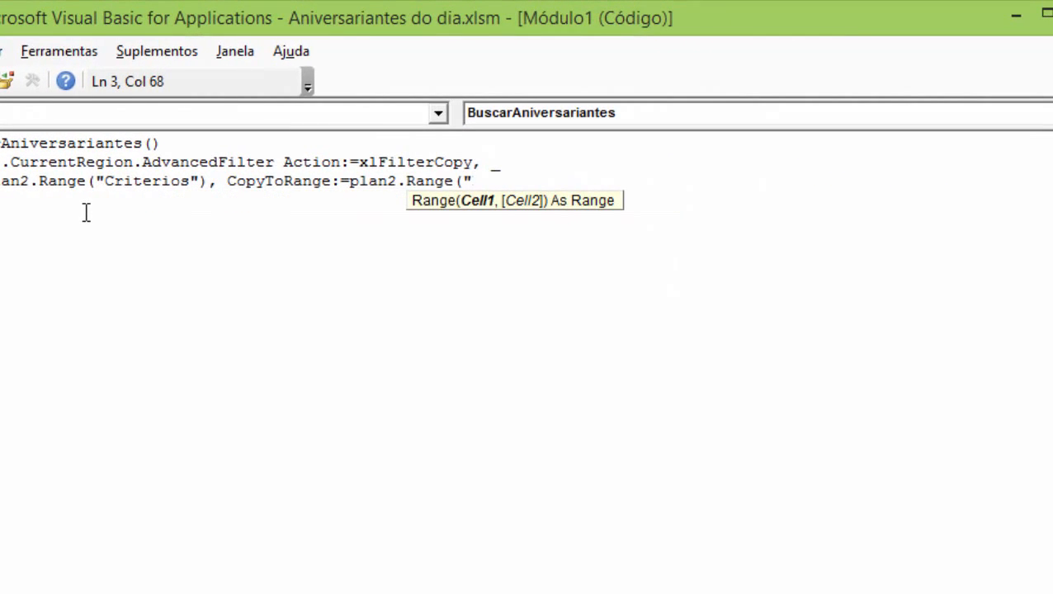
{"action": "type", "text": "Local\"), Unique"}
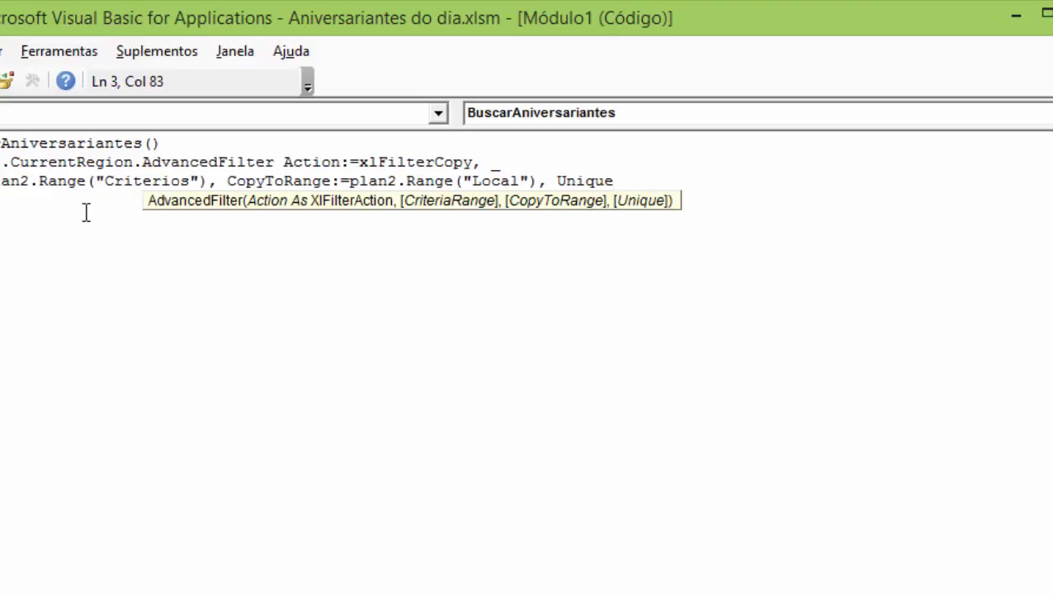
- Set the Unique argument to False and insert a blank line below the BuscarAniversariantes declaration
{"action": "type", "text": ":="}
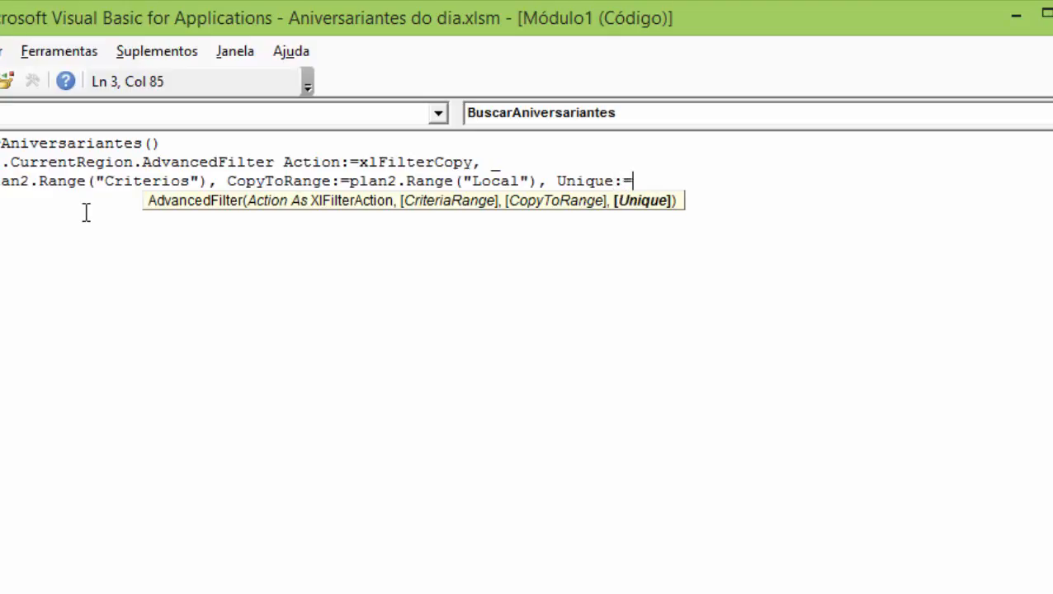
{"action": "type", "text": "false"}
{"action": "left_click", "coordinate": [563, 322]}
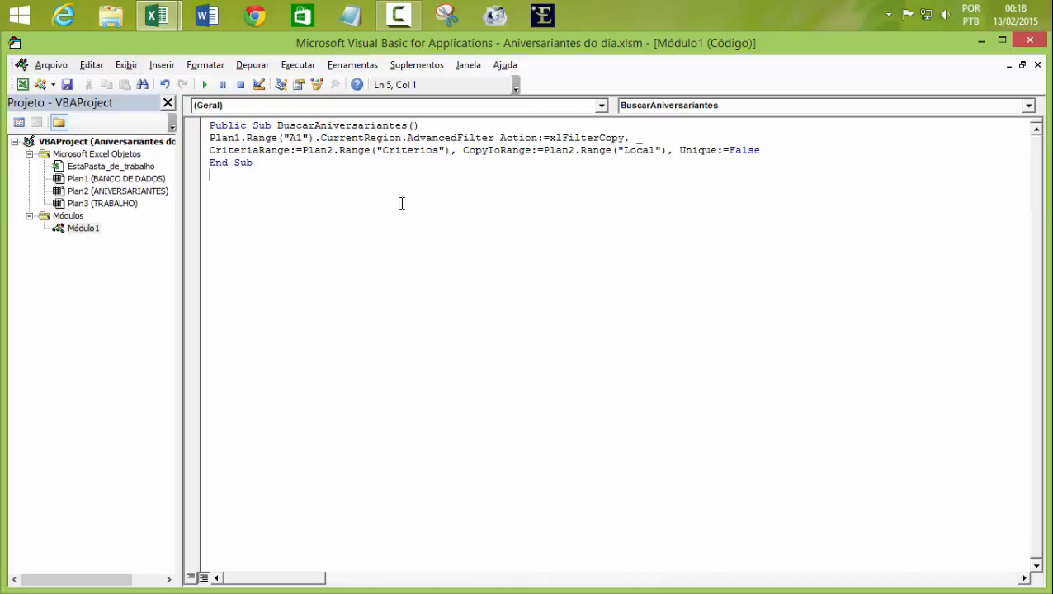
{"action": "left_click", "coordinate": [421, 125]}
{"action": "key", "text": "Return"}
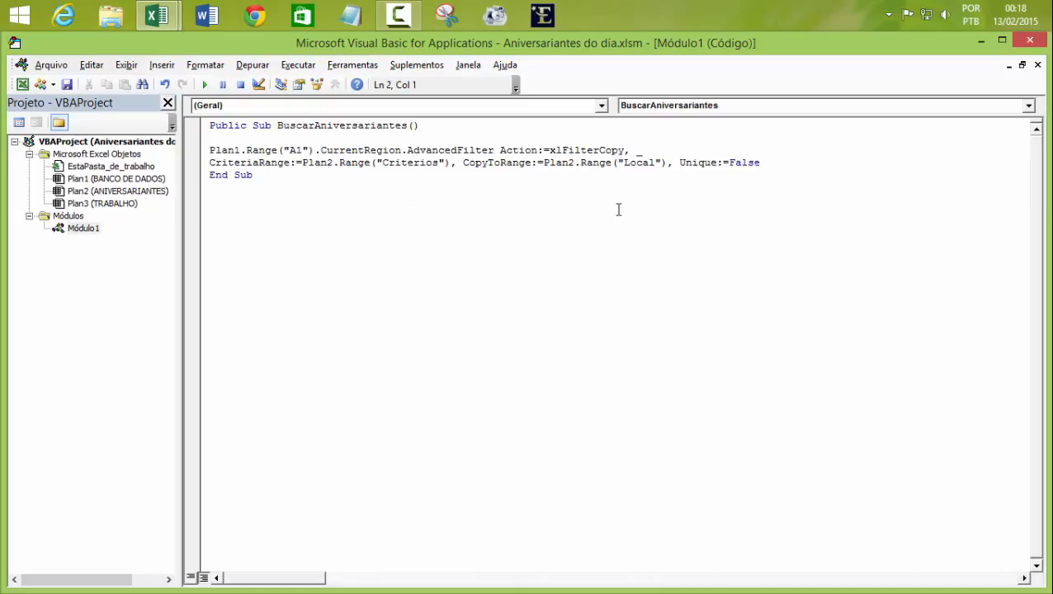
- Add the statement Plan2.Select as the first line inside the BuscarAniversariantes procedure
{"action": "type", "text": "plan"}
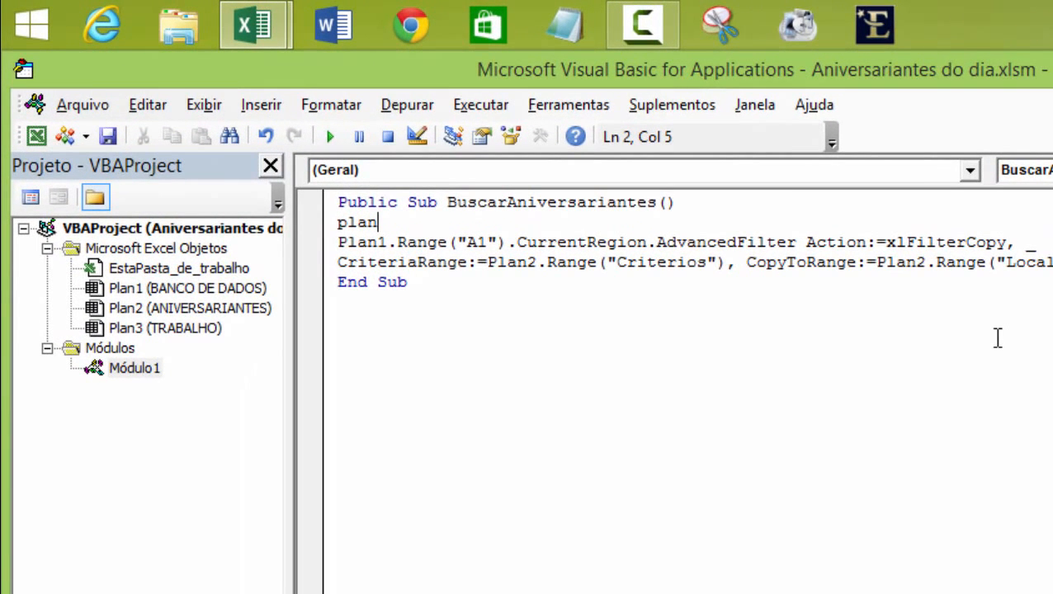
{"action": "type", "text": "2.se"}
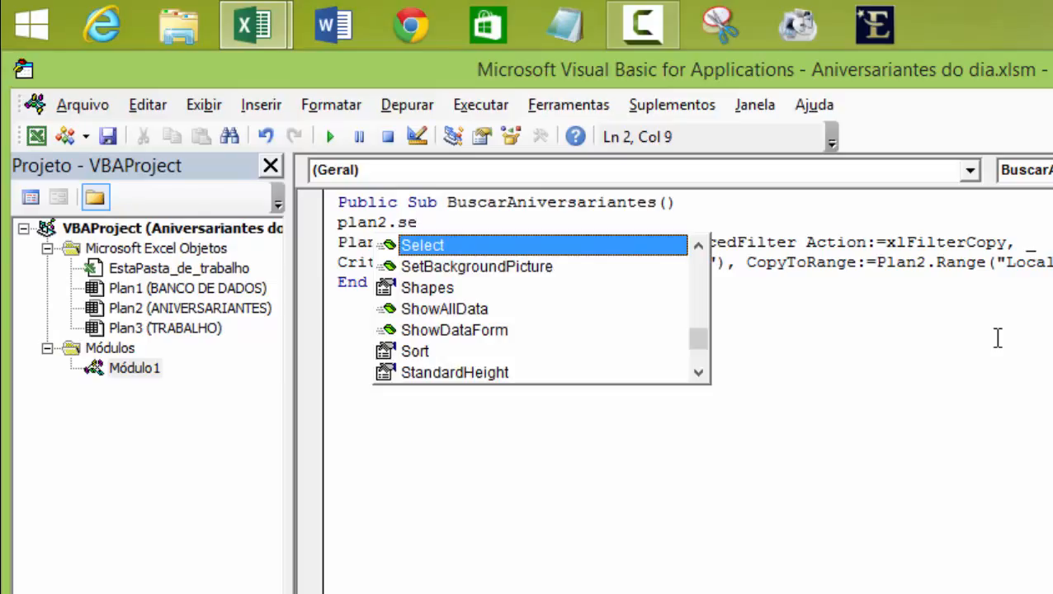
{"action": "key", "text": "Tab"}
{"action": "key", "text": "Return"}
- Add the statement Range("A4").Select below Plan2.Select, checking the first empty cell under NOME in the worksheet for the reference
{"action": "type", "text": "ra"}
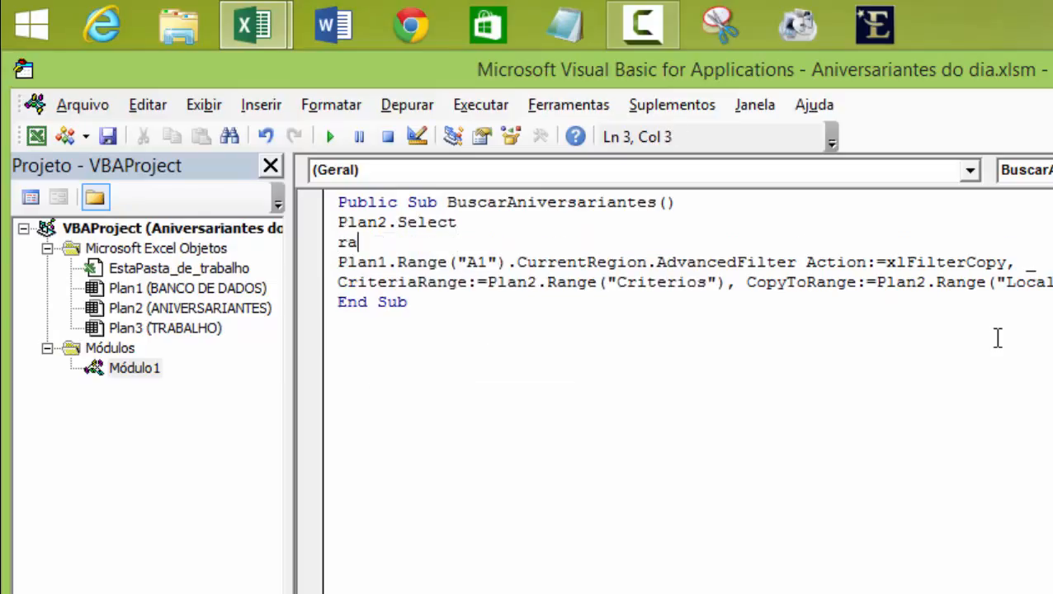
{"action": "type", "text": "nge("}
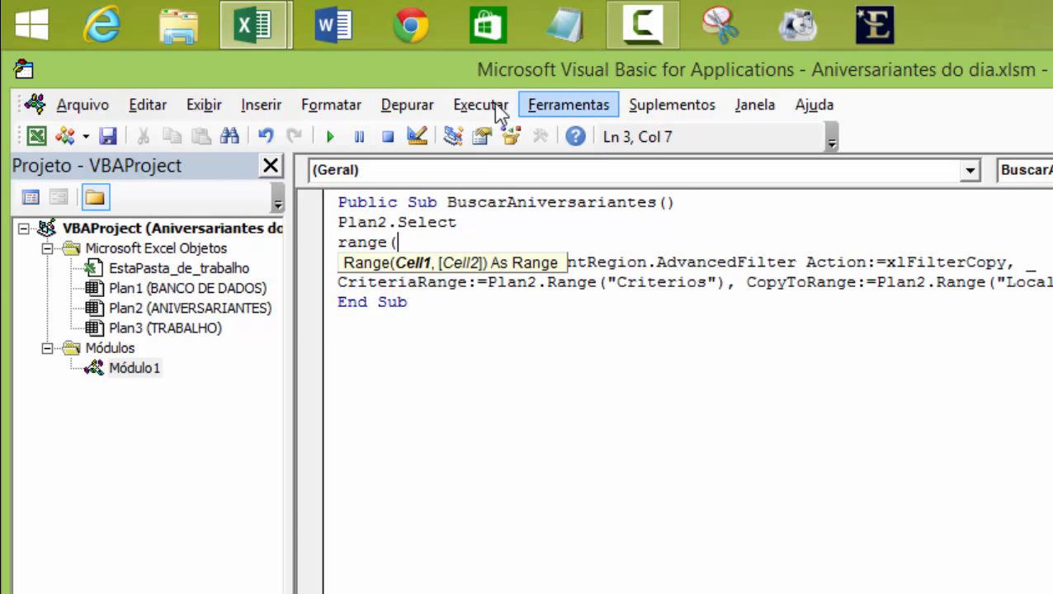
{"action": "mouse_move", "coordinate": [272, 30]}
{"action": "left_click", "coordinate": [183, 176]}
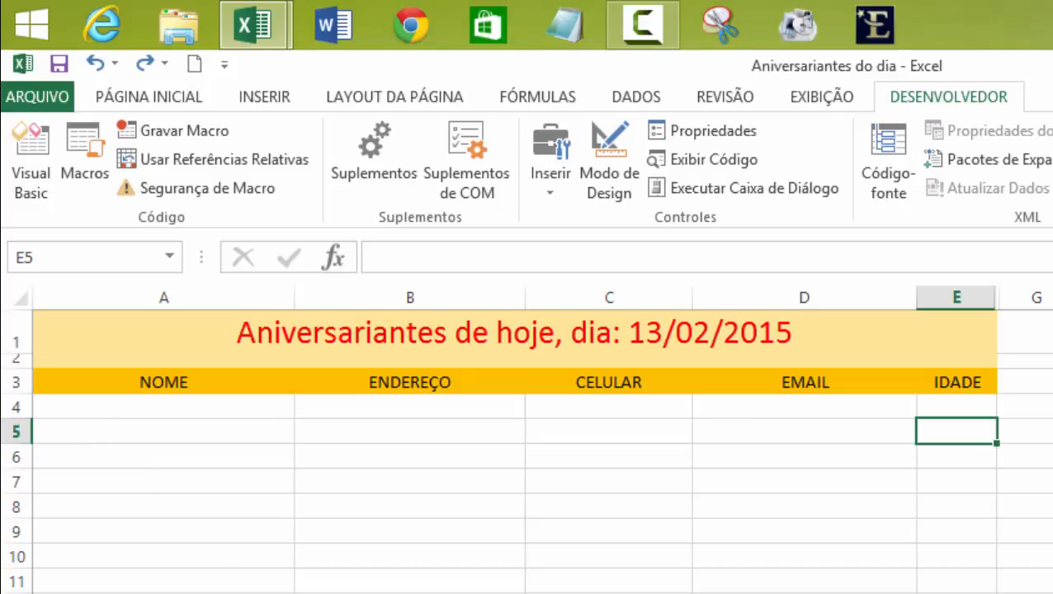
{"action": "left_click", "coordinate": [68, 409]}
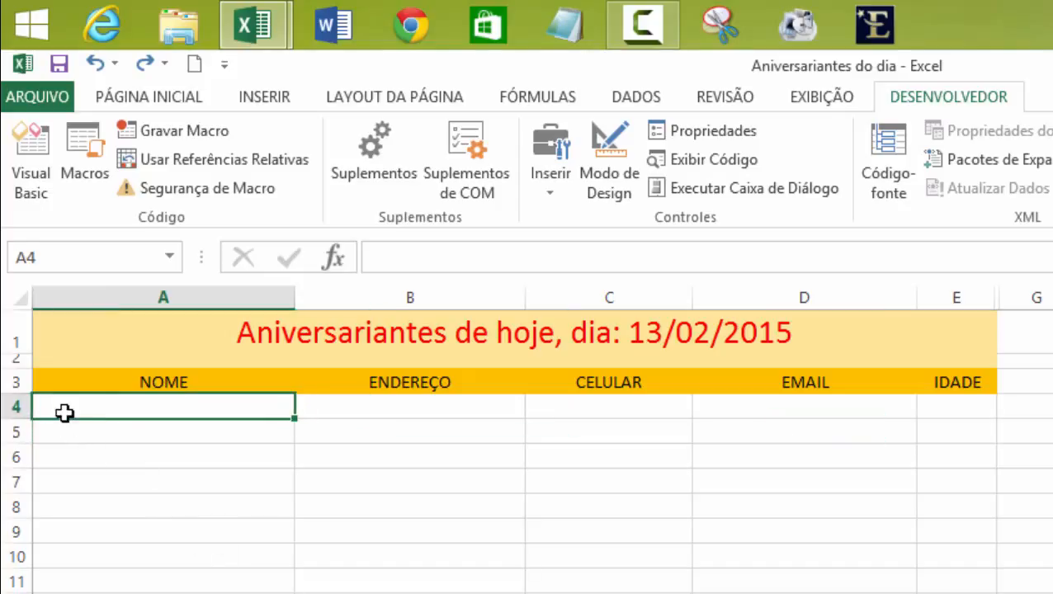
{"action": "left_click", "coordinate": [42, 257]}
{"action": "left_click", "coordinate": [111, 409]}
{"action": "left_click", "coordinate": [270, 24]}
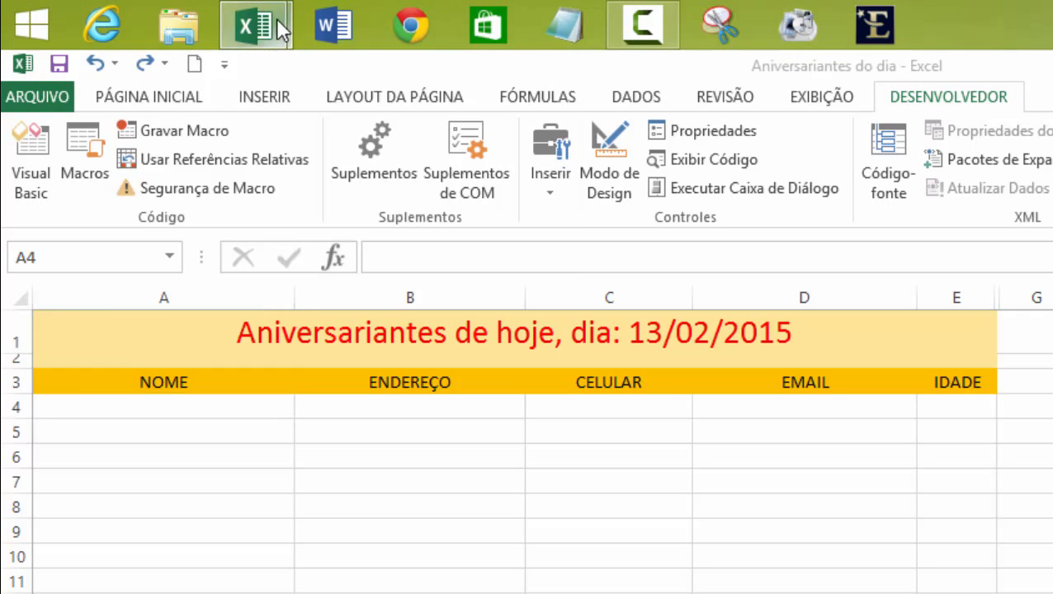
{"action": "left_click", "coordinate": [436, 132]}
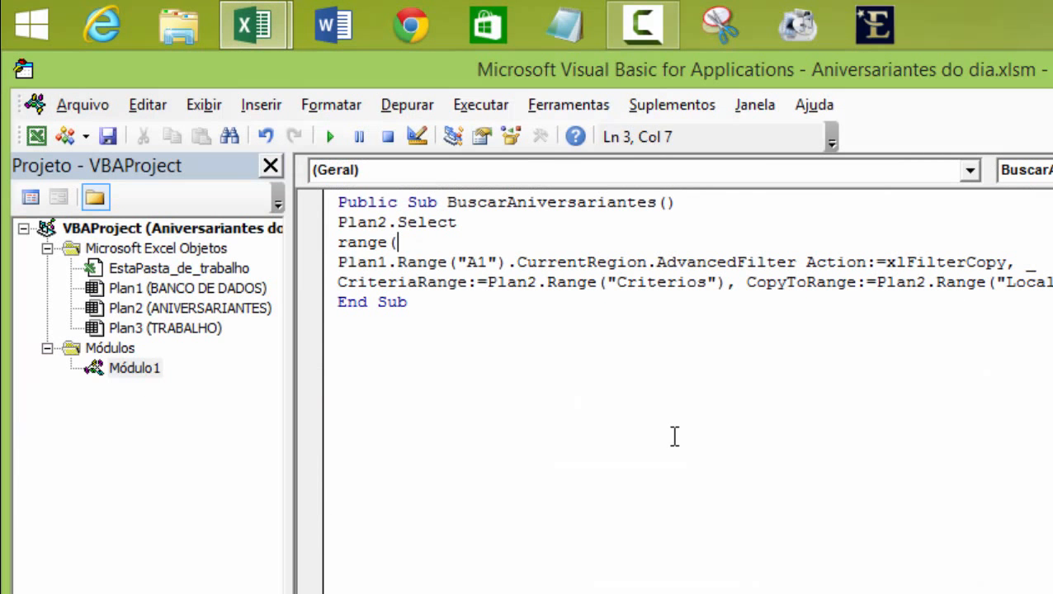
{"action": "type", "text": "\"A4\").se"}
{"action": "key", "text": "Tab"}
- Create a new public procedure named LimparBuscarAniversariantes() below the BuscarAniversariantes procedure
{"action": "left_click", "coordinate": [656, 392]}
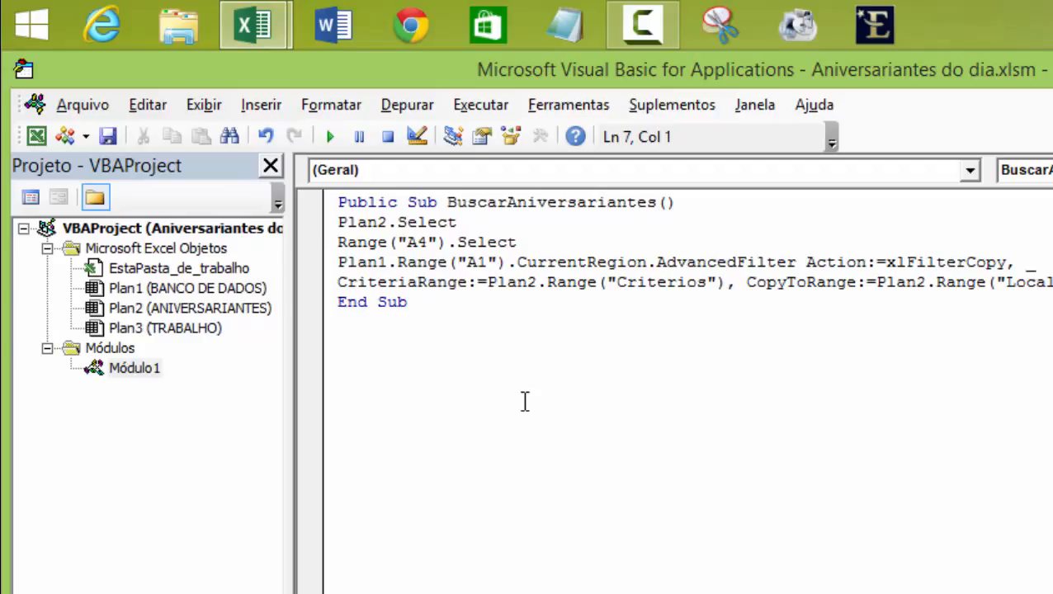
{"action": "key", "text": "Return"}
{"action": "type", "text": "public "}
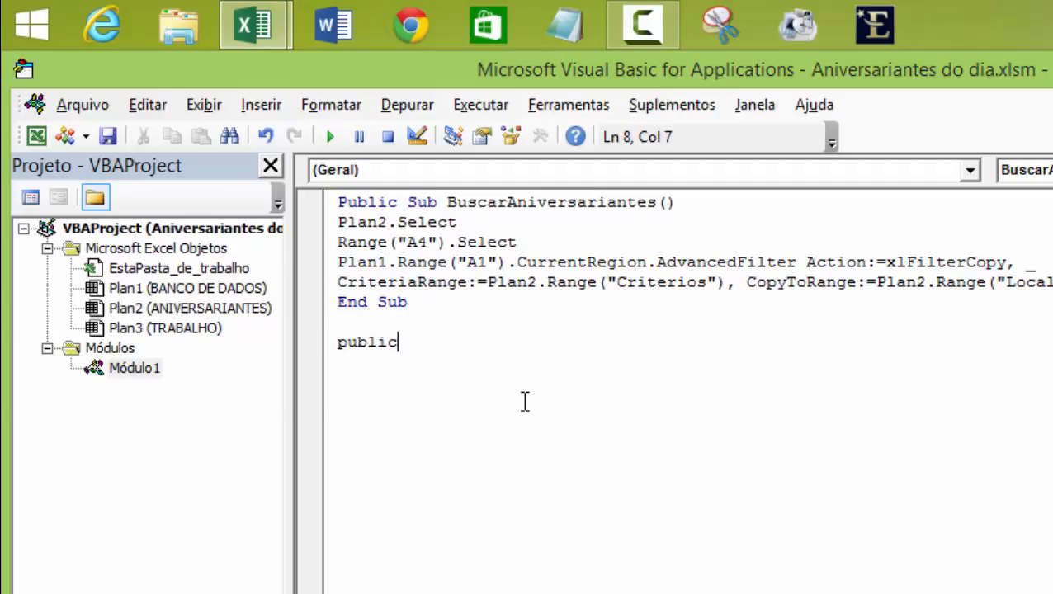
{"action": "type", "text": "sub L"}
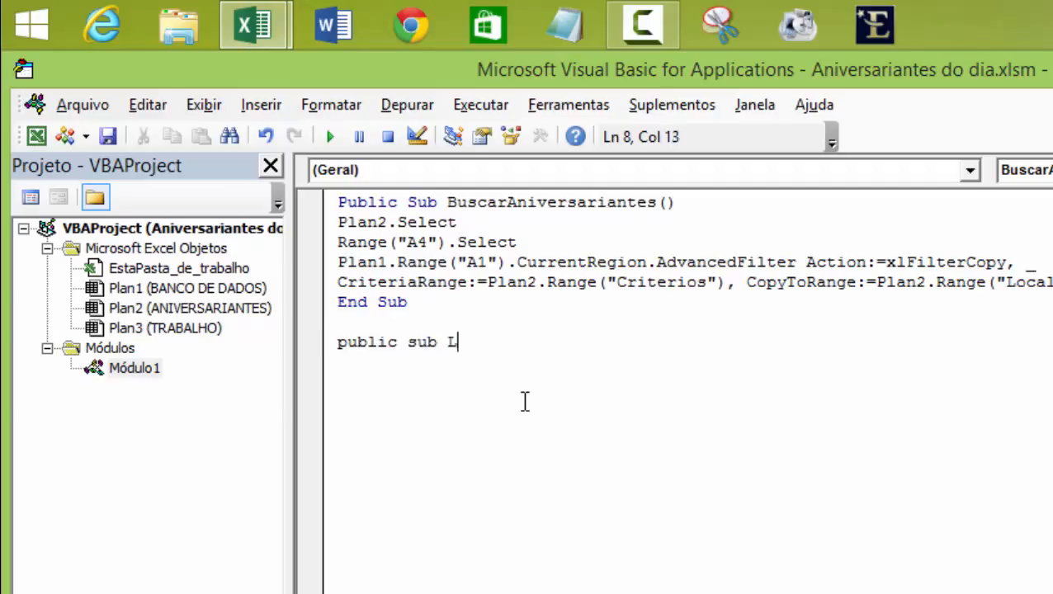
{"action": "type", "text": "imparBuscar"}
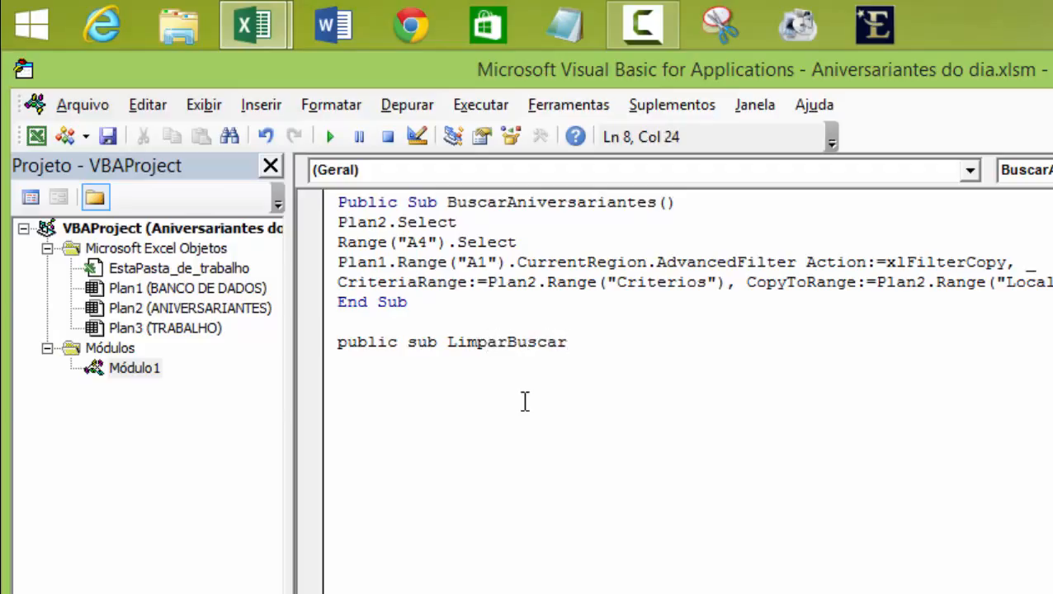
{"action": "type", "text": "9"}
{"action": "key", "text": "BackSpace"}
{"action": "type", "text": "Anivers"}
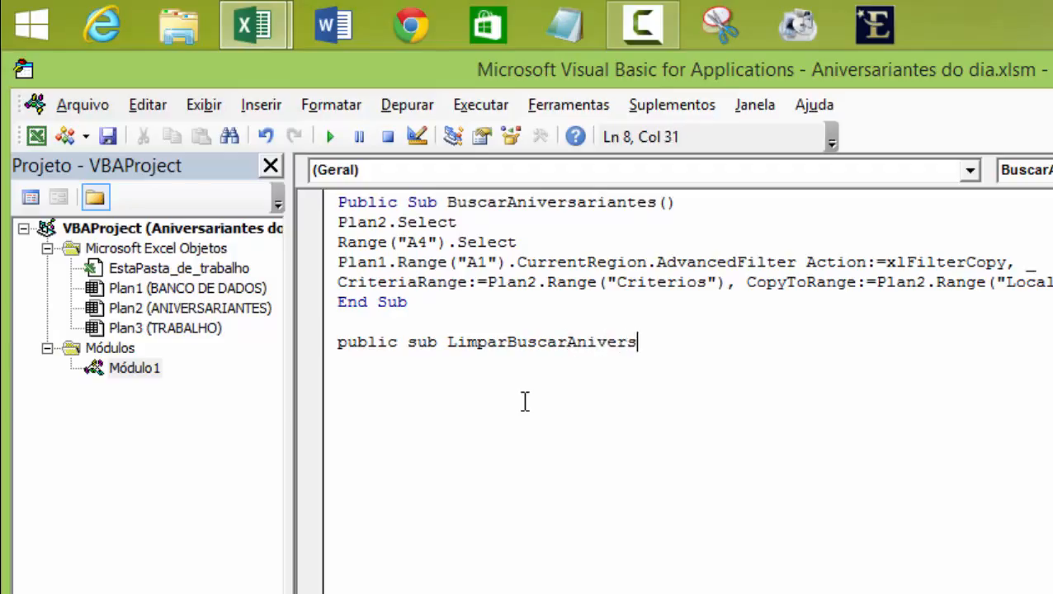
{"action": "type", "text": "ariantes"}
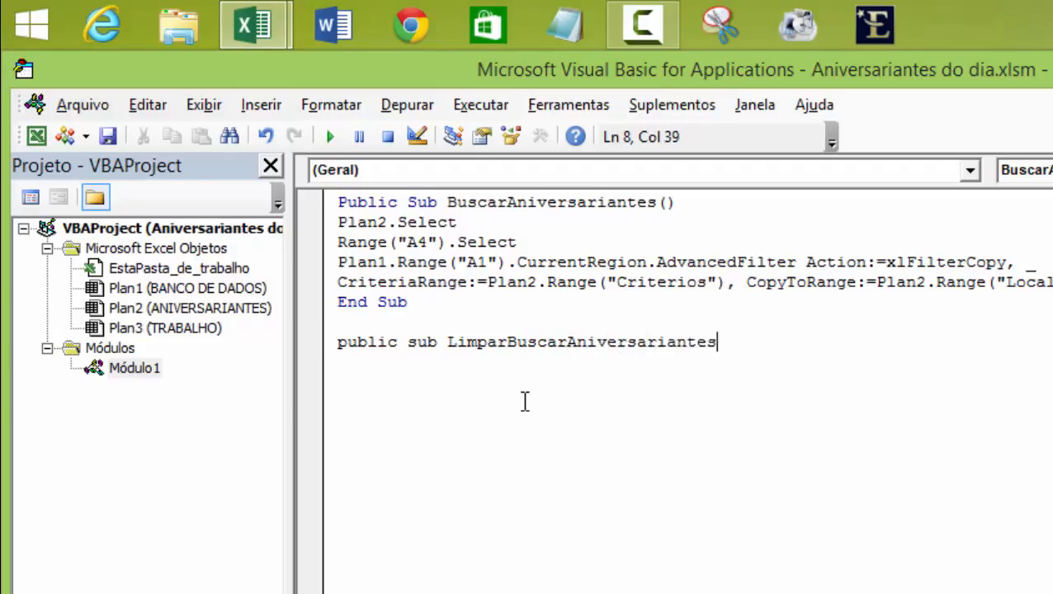
{"action": "type", "text": "()"}
{"action": "key", "text": "Return"}
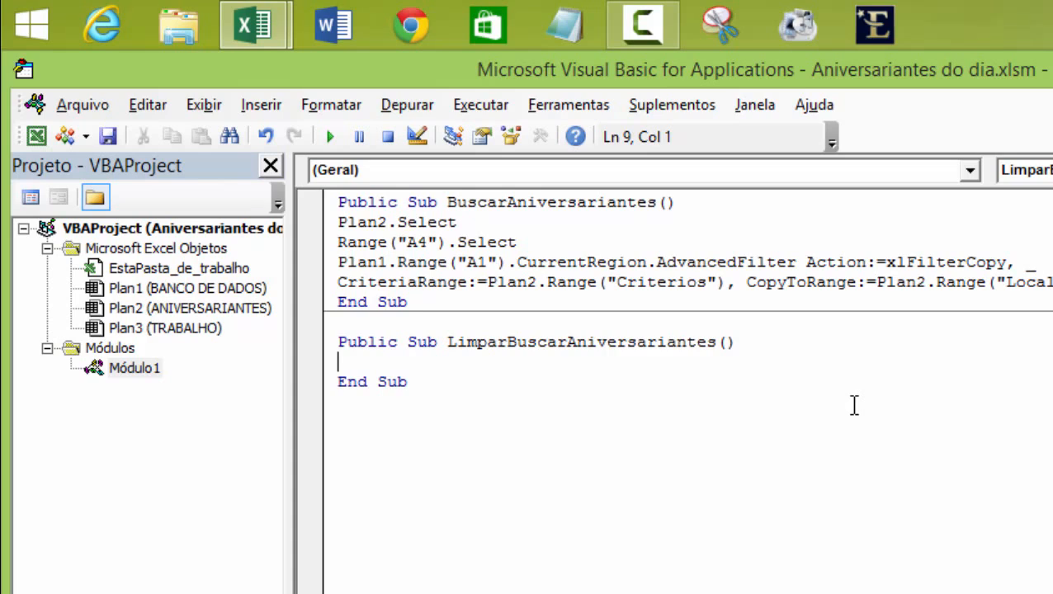
- Add the statement Plan2.Range("A4:E20") = "" to LimparBuscarAniversariantes, checking the columns in the birthday worksheet for the range
{"action": "type", "text": "plan2.ra"}
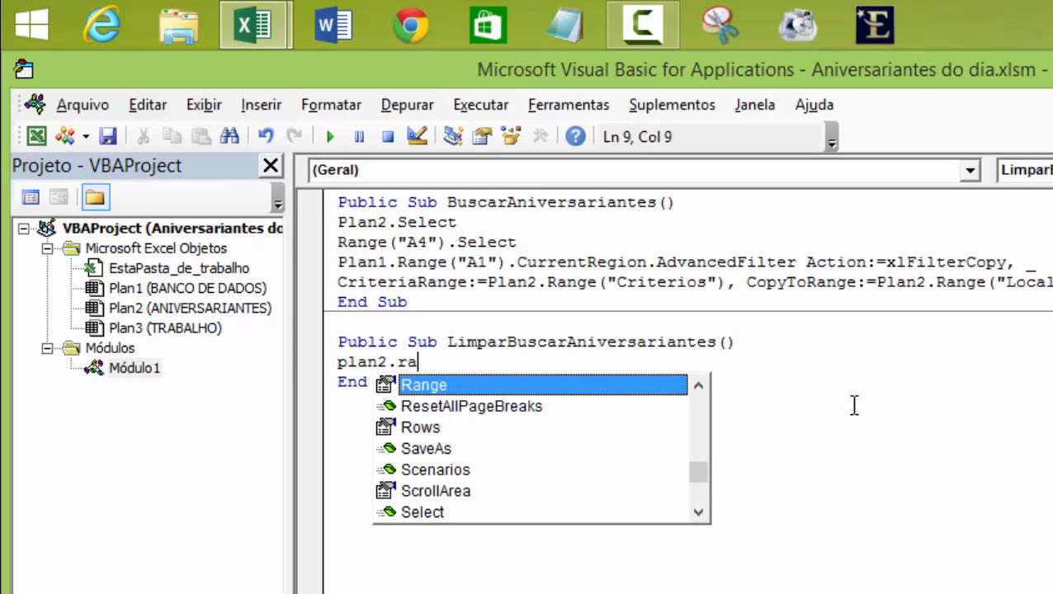
{"action": "key", "text": "Tab"}
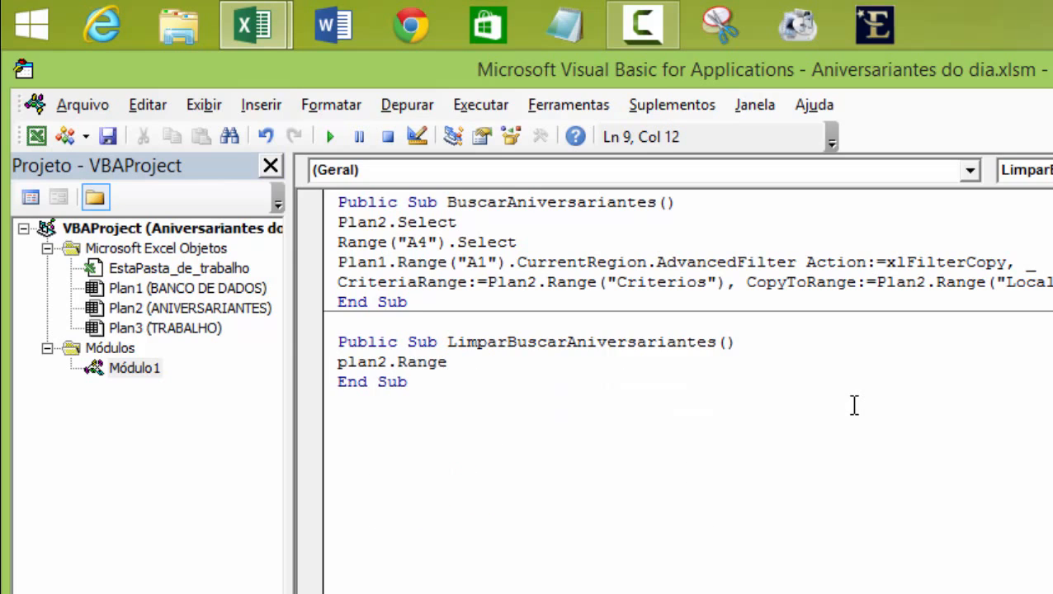
{"action": "type", "text": "("}
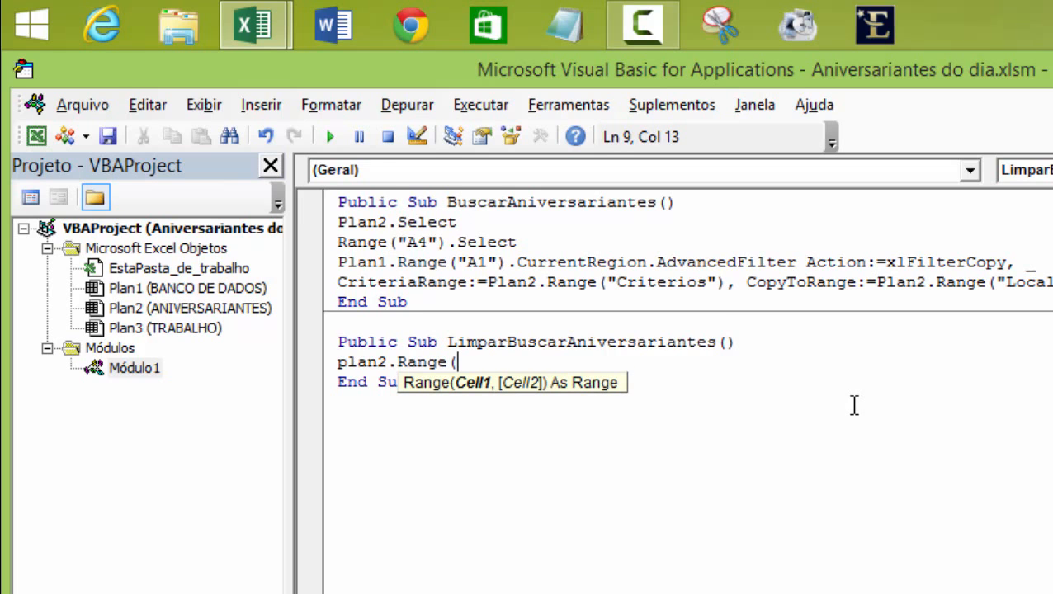
{"action": "left_click", "coordinate": [263, 28]}
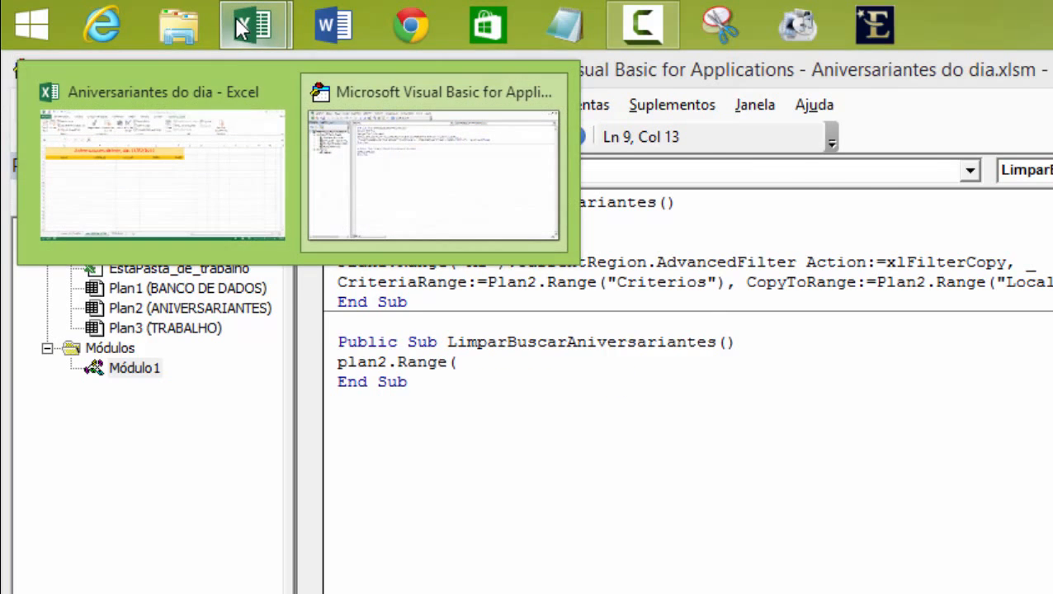
{"action": "left_click", "coordinate": [228, 183]}
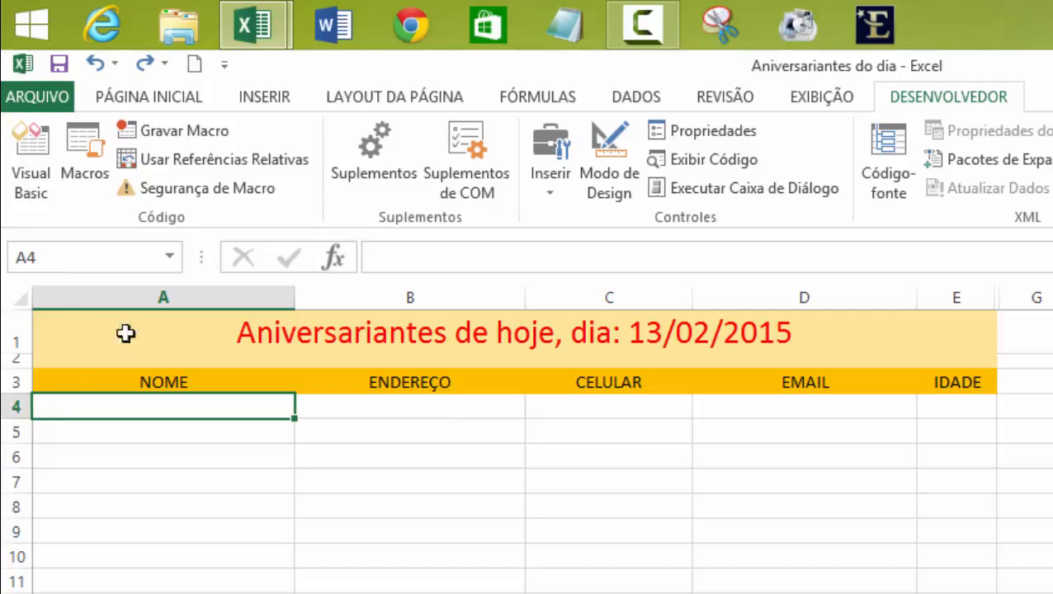
{"action": "left_click", "coordinate": [959, 297]}
{"action": "left_click", "coordinate": [957, 591]}
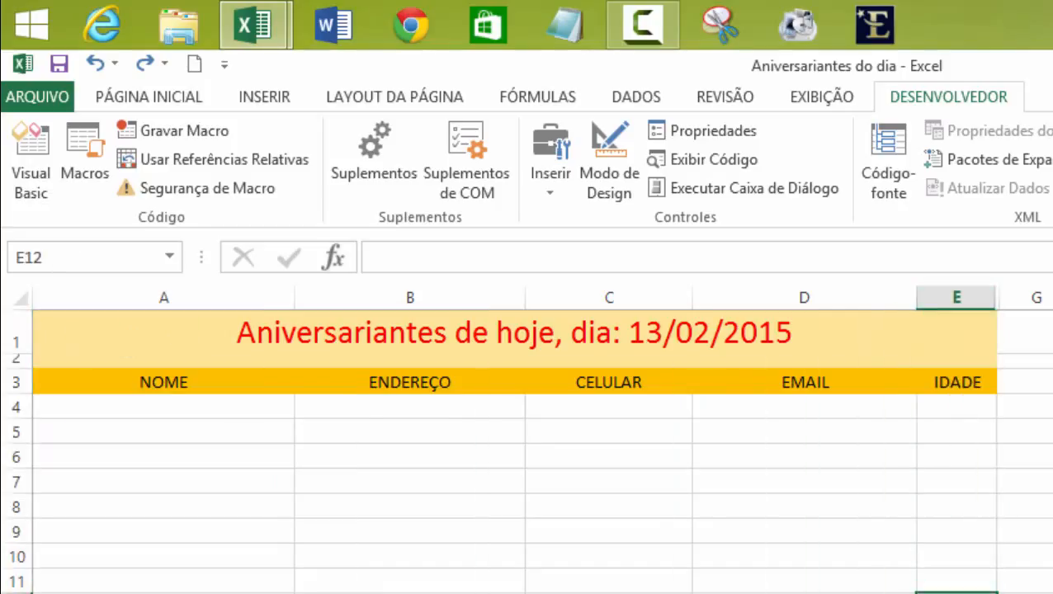
{"action": "mouse_move", "coordinate": [263, 42]}
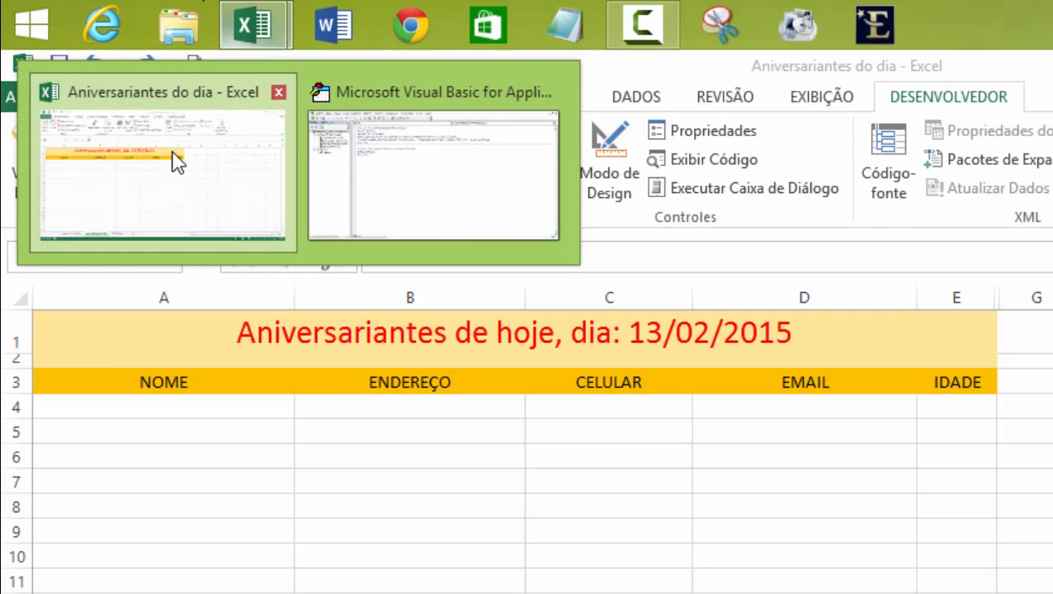
{"action": "left_click", "coordinate": [437, 198]}
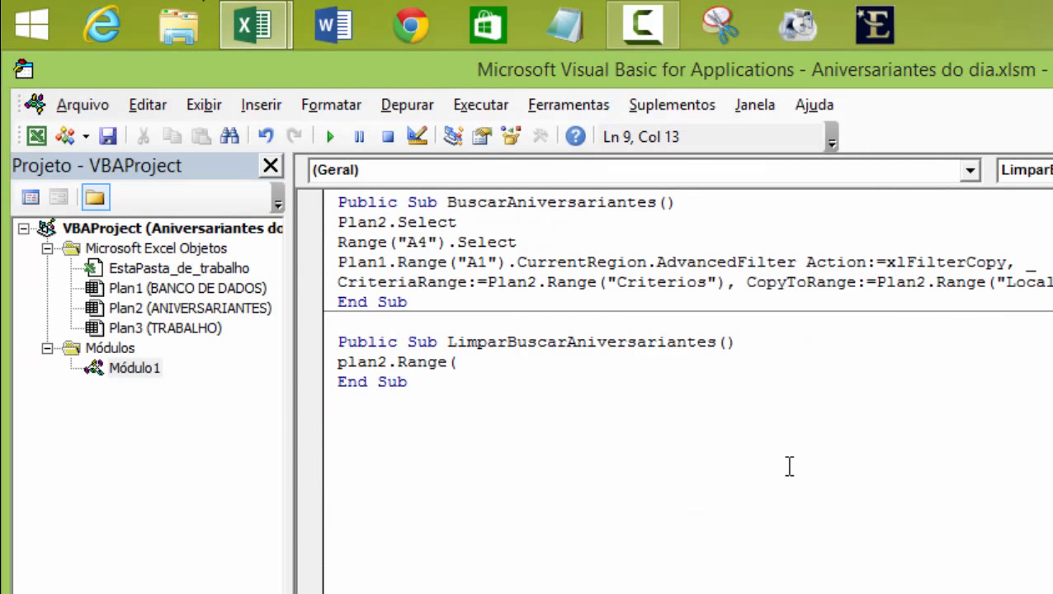
{"action": "type", "text": "\"A4:E2"}
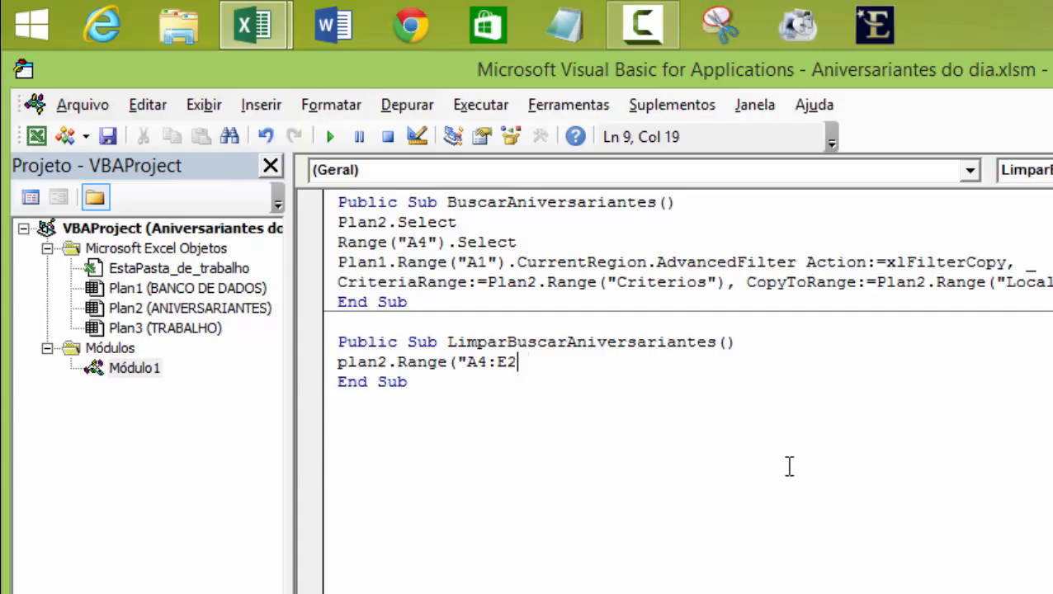
{"action": "type", "text": "0\") = \"\""}
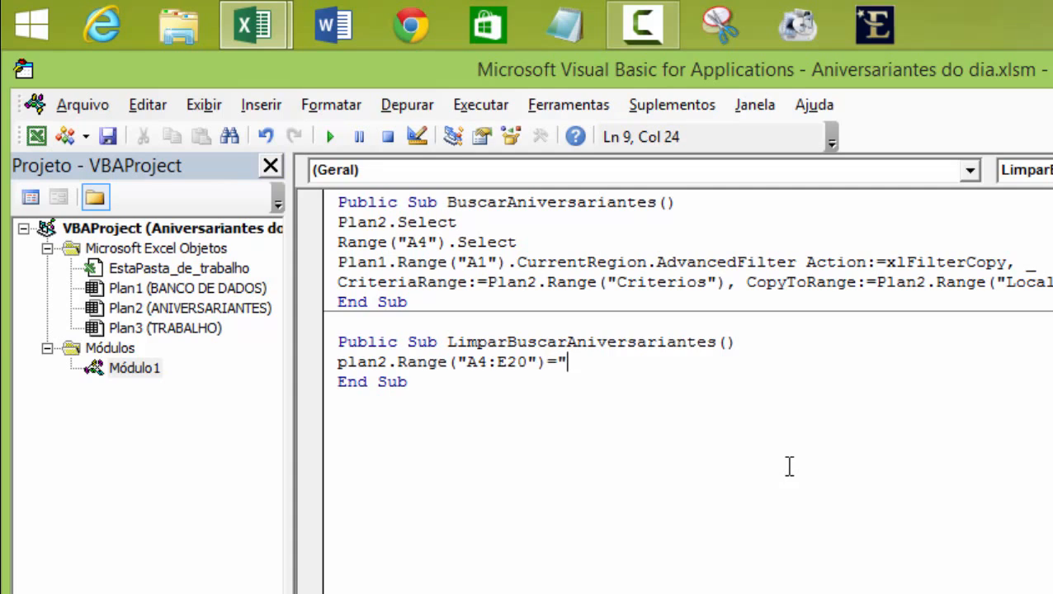
{"action": "key", "text": "Down"}
{"action": "key", "text": "Down"}
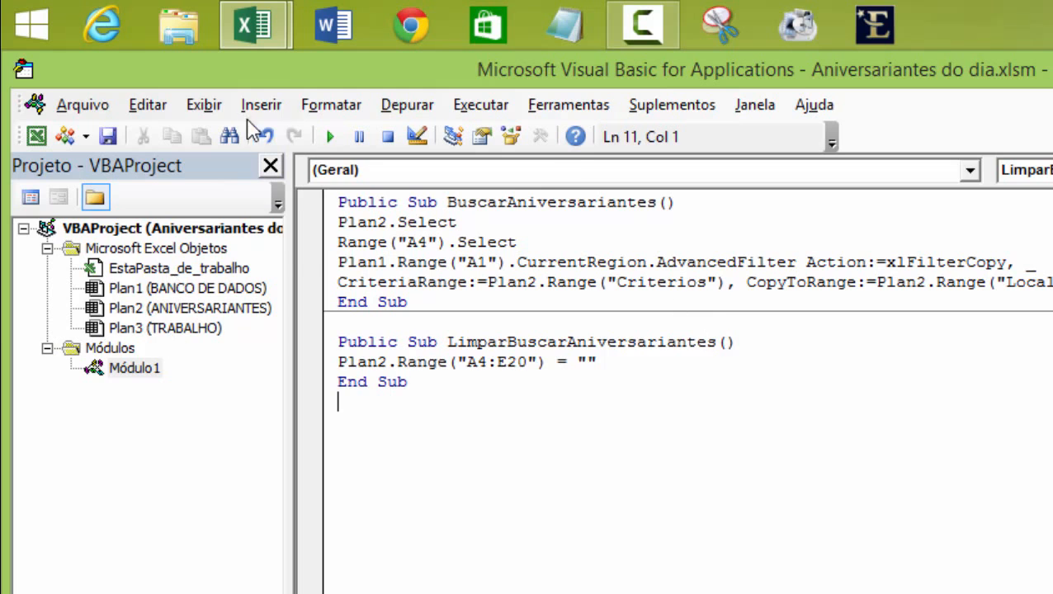
- Assign the BuscarAniversariantes macro to the red VerNiver circle on the TRABALHO sheet and deselect the shape
{"action": "mouse_move", "coordinate": [256, 33]}
{"action": "left_click", "coordinate": [203, 174]}
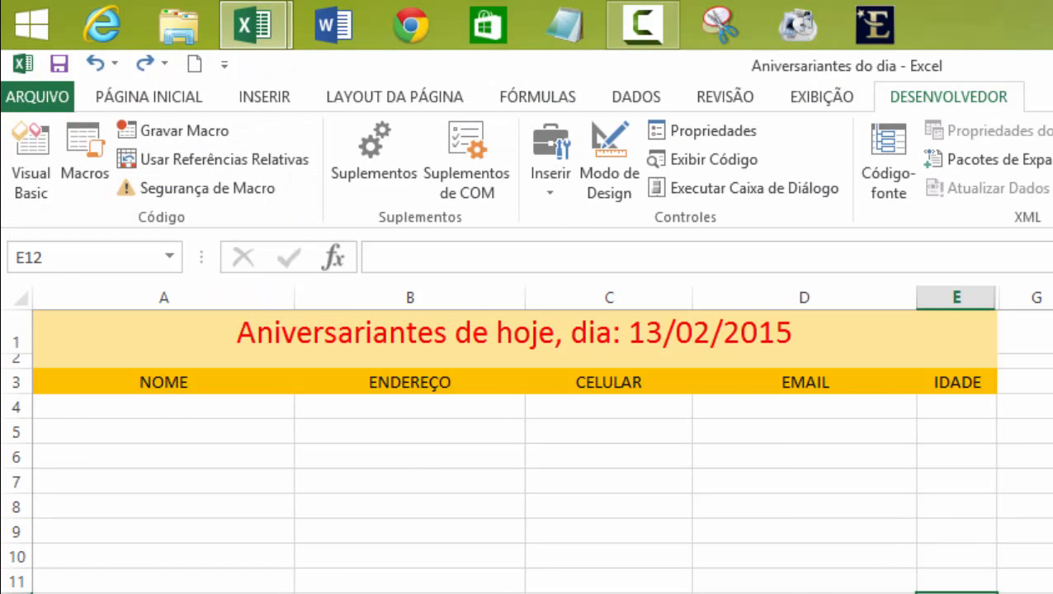
{"action": "key", "text": "ctrl+Page_Up"}
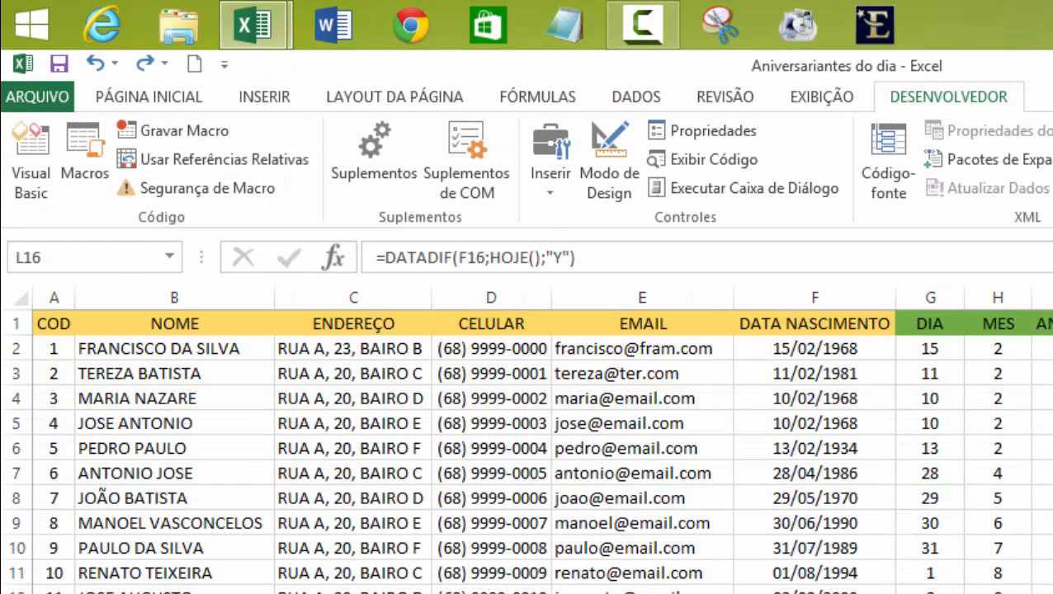
{"action": "key", "text": "ctrl+Page_Up"}
{"action": "left_click", "coordinate": [791, 591]}
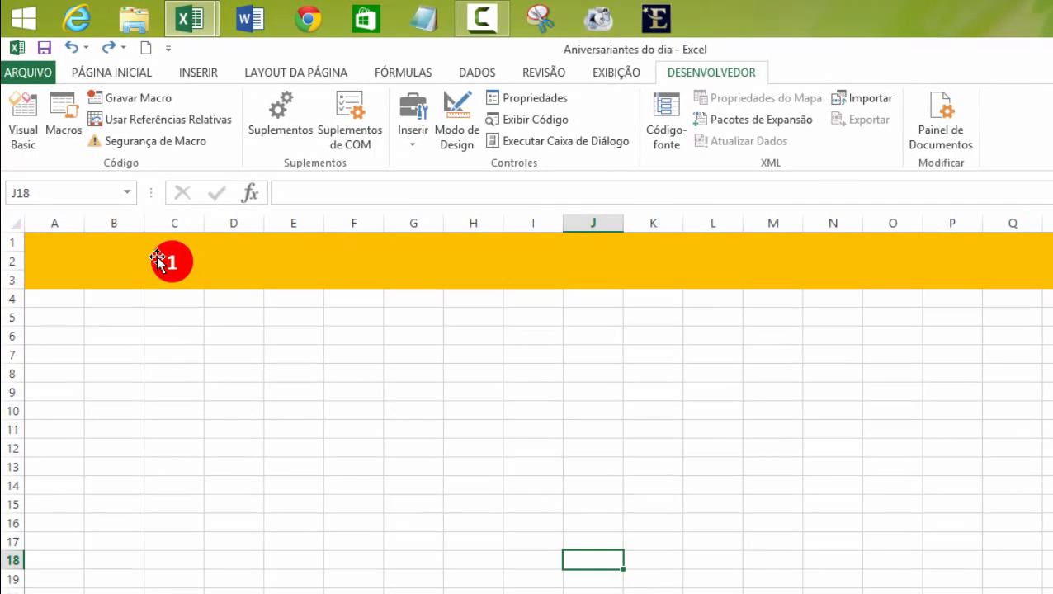
{"action": "left_click", "coordinate": [157, 259]}
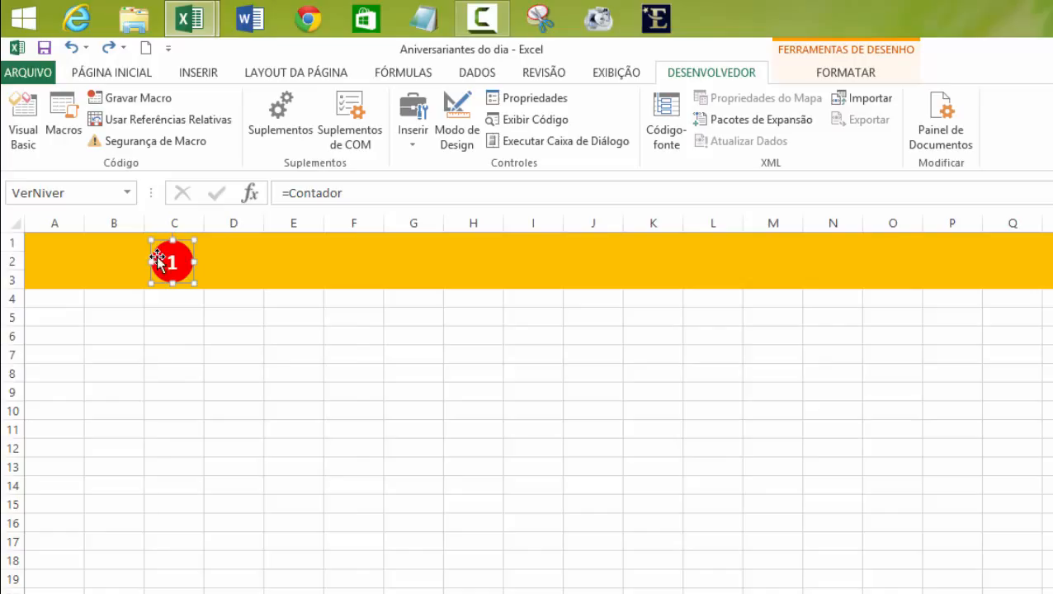
{"action": "right_click", "coordinate": [157, 259]}
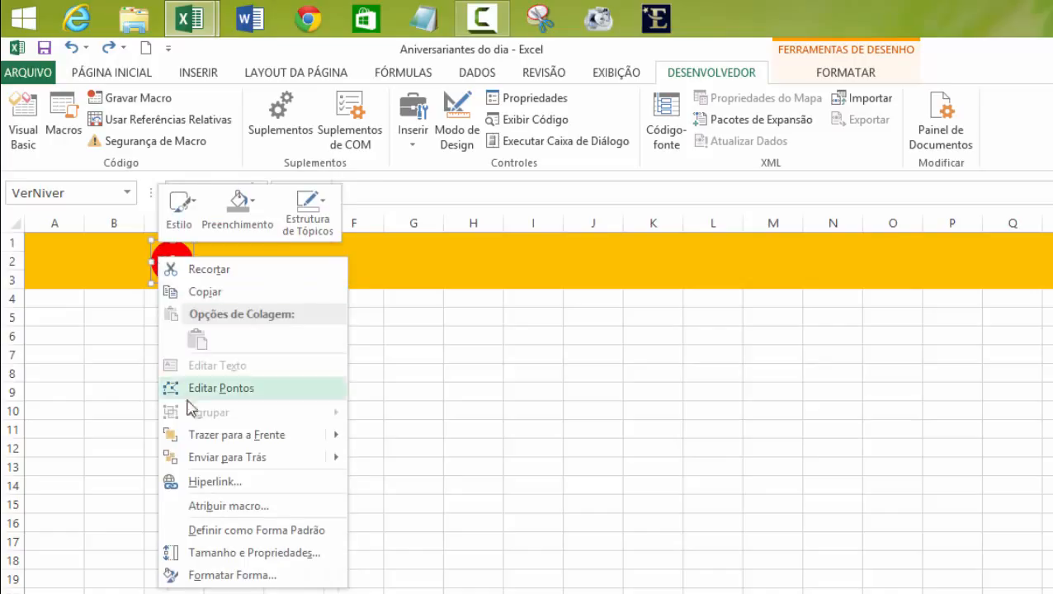
{"action": "left_click", "coordinate": [279, 507]}
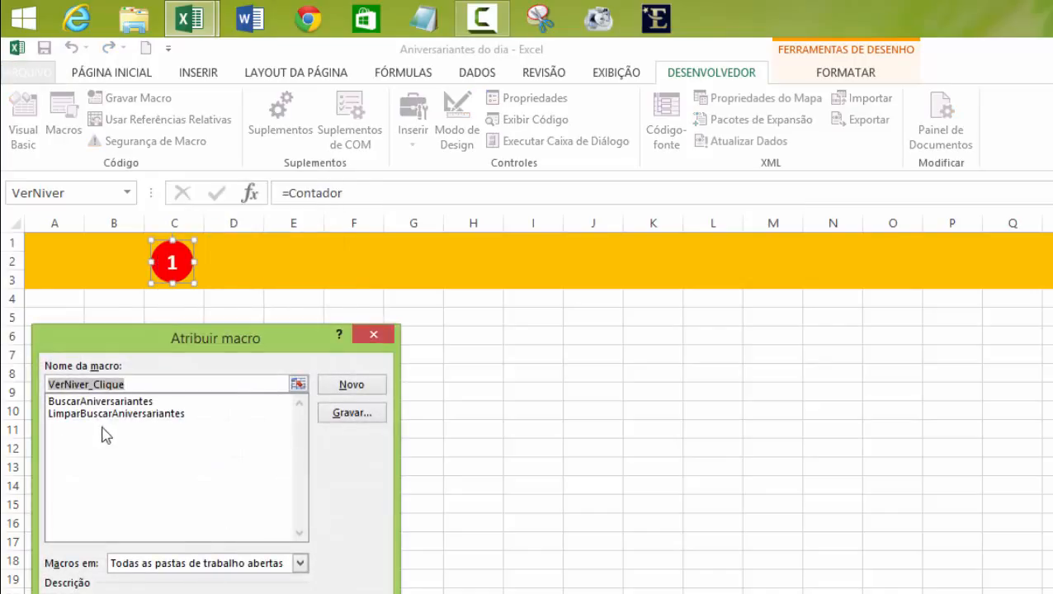
{"action": "left_click", "coordinate": [97, 402]}
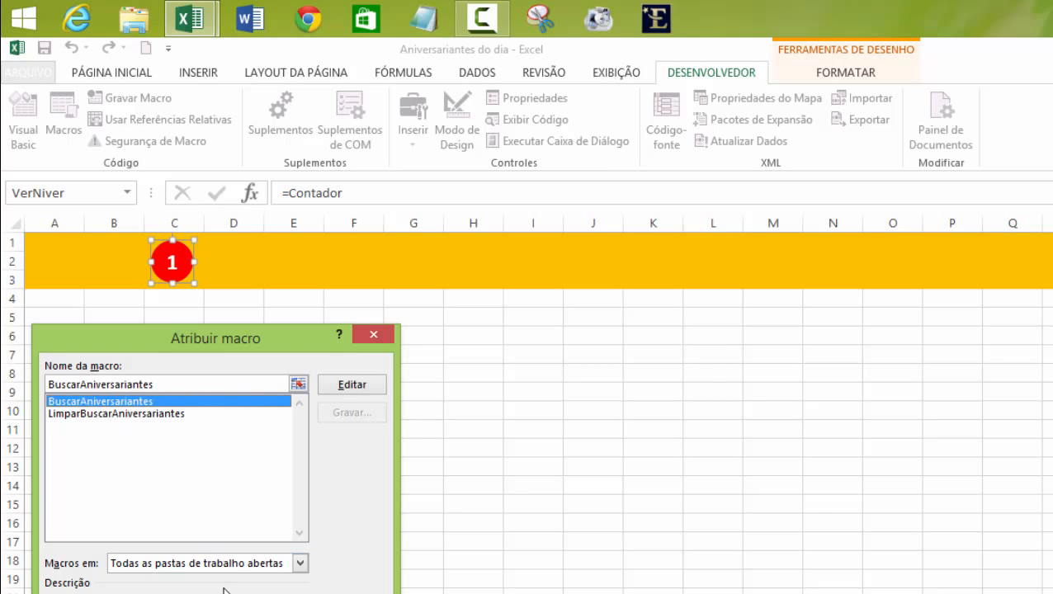
{"action": "key", "text": "Return"}
{"action": "left_click", "coordinate": [516, 487]}
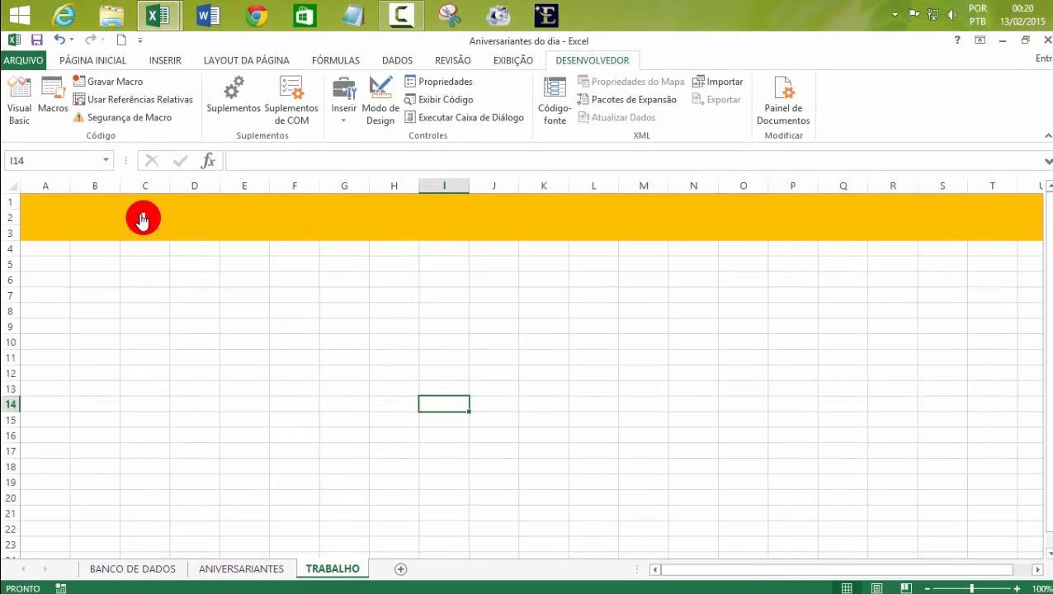
- Check the ANIVERSARIANTES sheet and the row 6 record in BANCO DE DADOS, then return to the counter circle on TRABALHO
{"action": "left_click", "coordinate": [270, 567]}
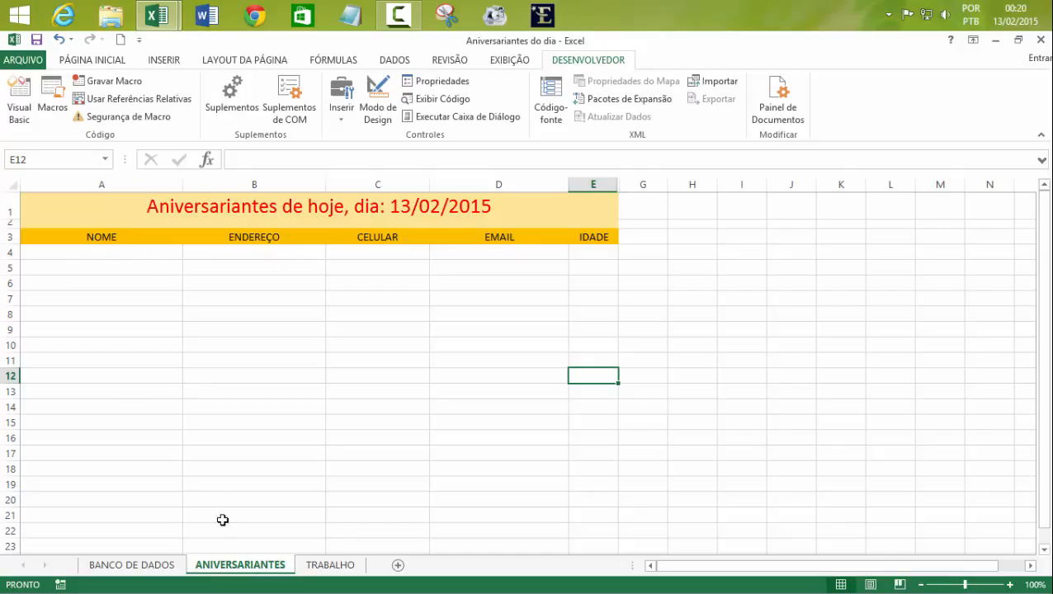
{"action": "left_click", "coordinate": [309, 569]}
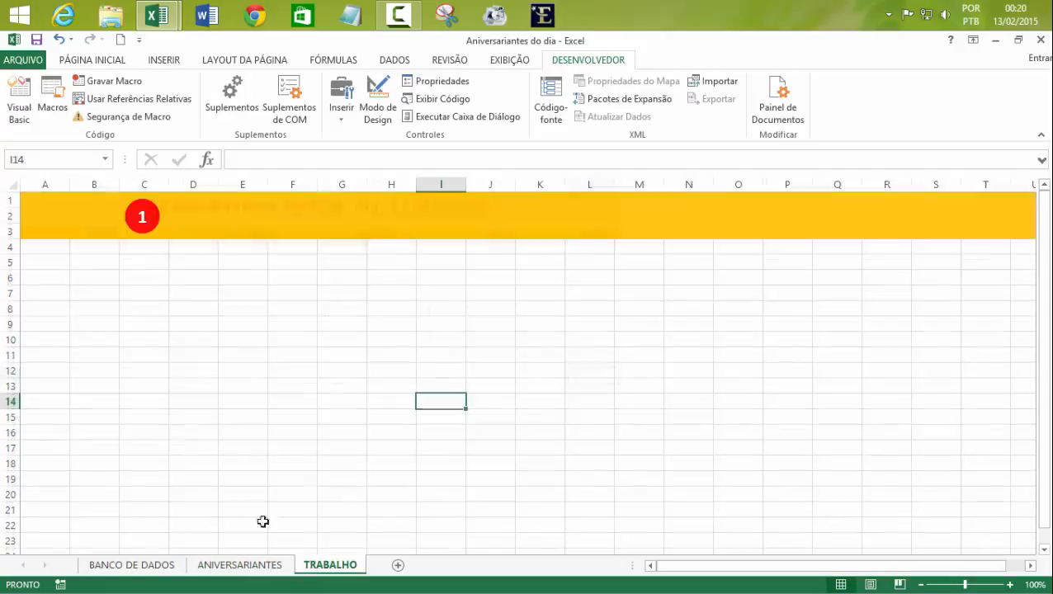
{"action": "left_click", "coordinate": [134, 566]}
{"action": "left_click", "coordinate": [877, 284]}
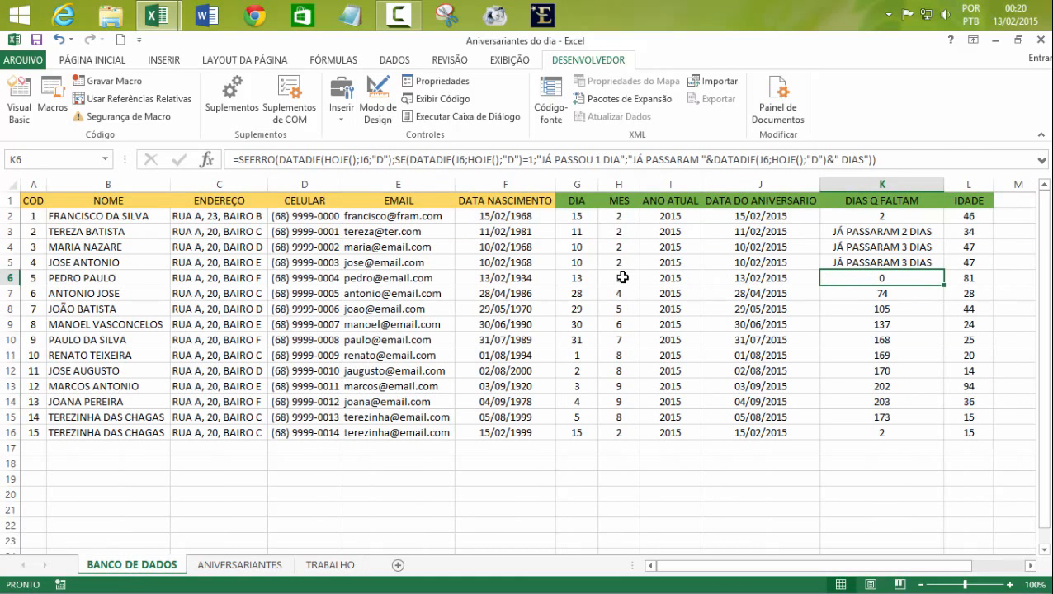
{"action": "left_click", "coordinate": [12, 277]}
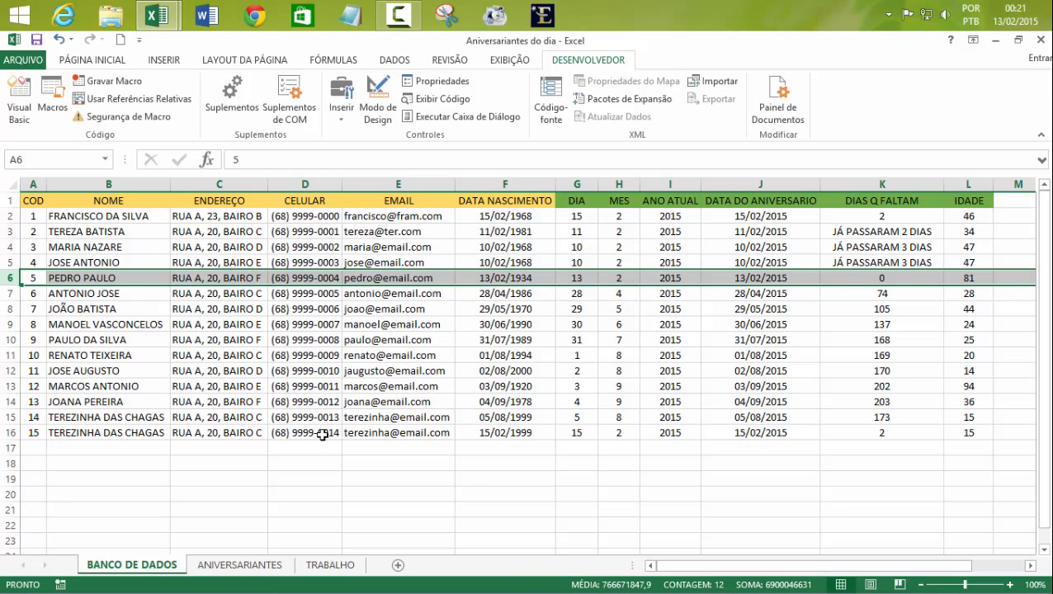
{"action": "left_click", "coordinate": [348, 568]}
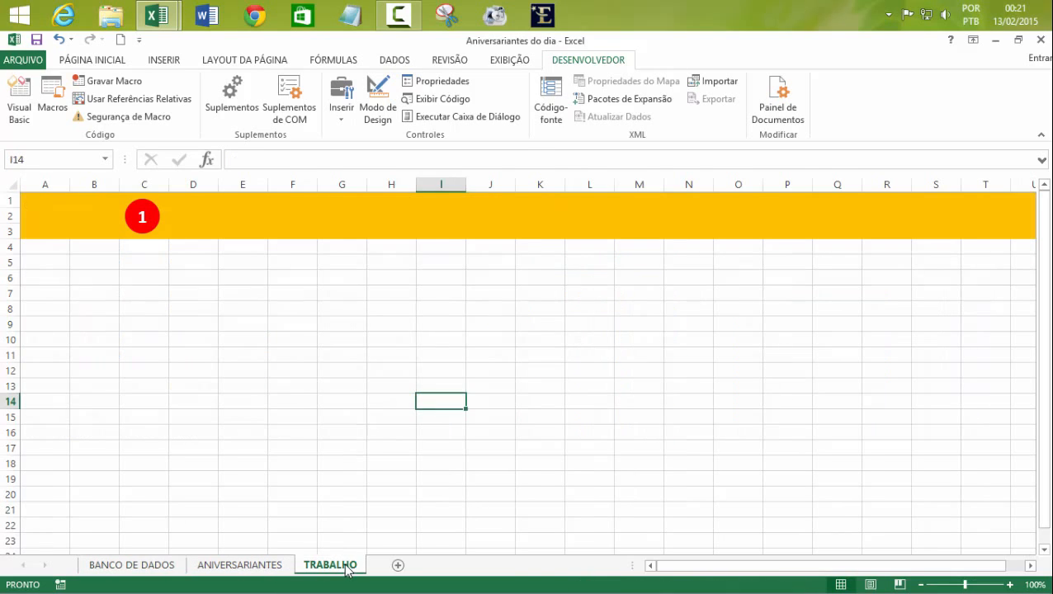
{"action": "left_click", "coordinate": [618, 459]}
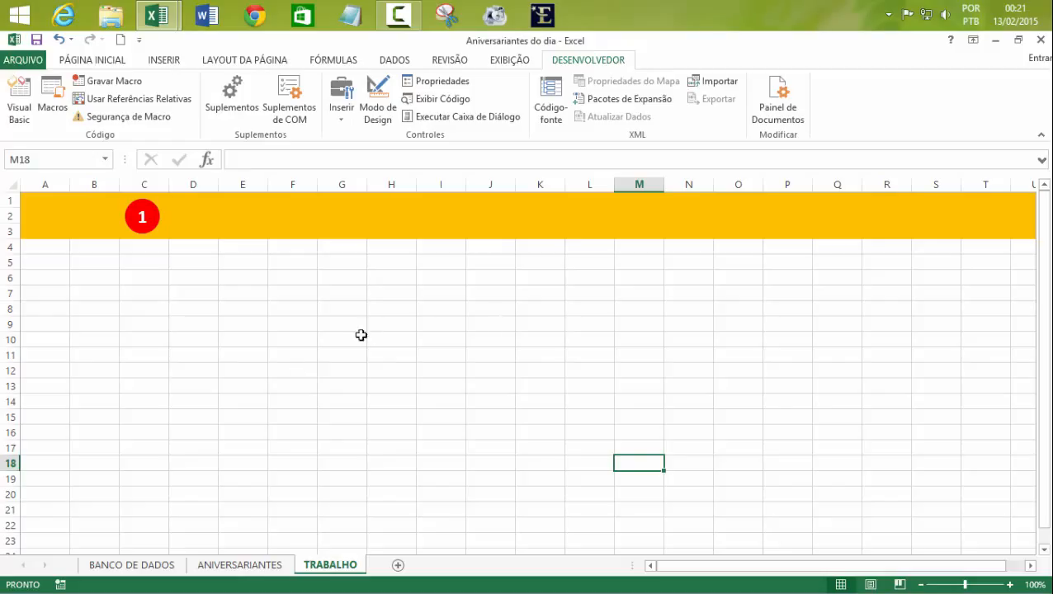
- Run the birthday search from the red circle on TRABALHO and check row 6's birth date and age in BANCO DE DADOS
{"action": "left_click", "coordinate": [142, 218]}
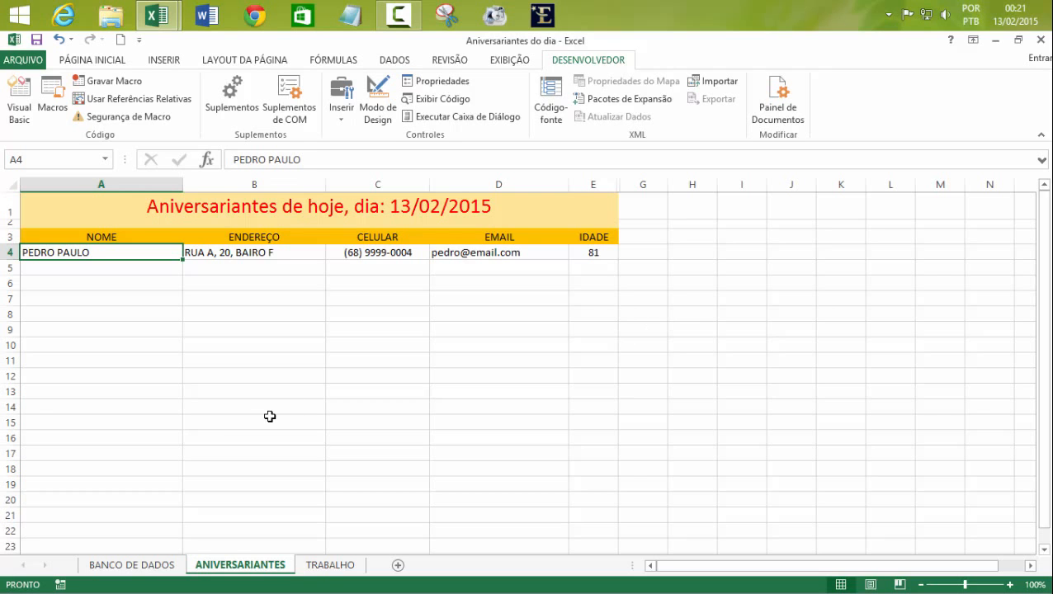
{"action": "left_click", "coordinate": [142, 565]}
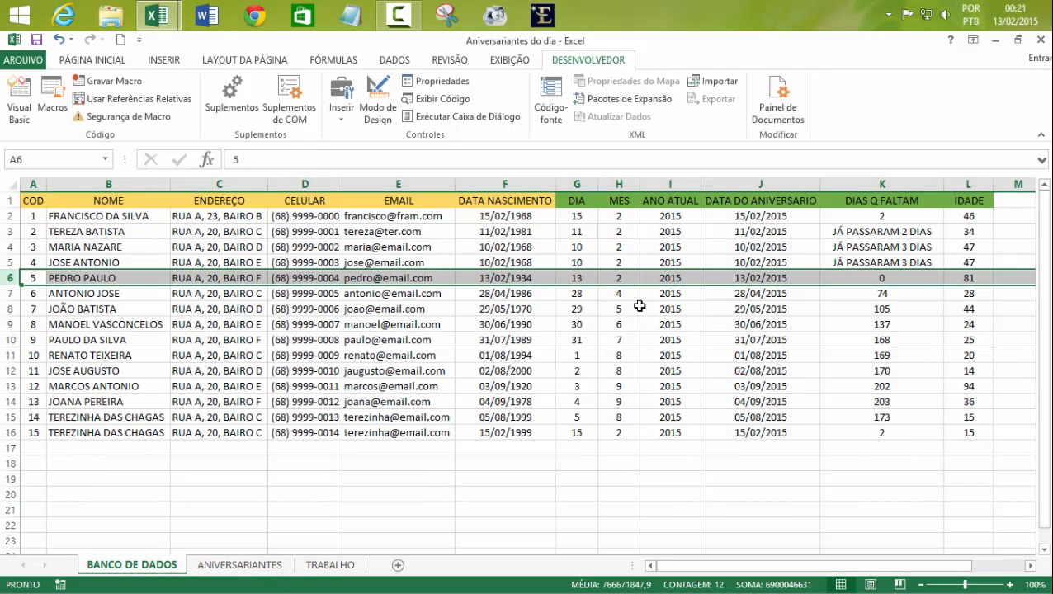
{"action": "left_click", "coordinate": [523, 278]}
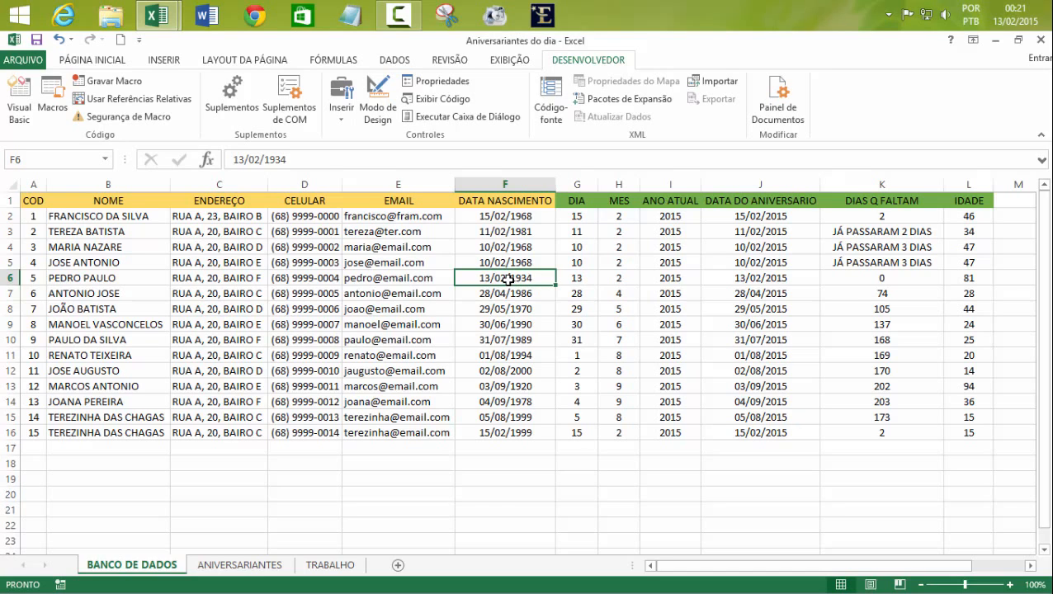
{"action": "left_click", "coordinate": [982, 281]}
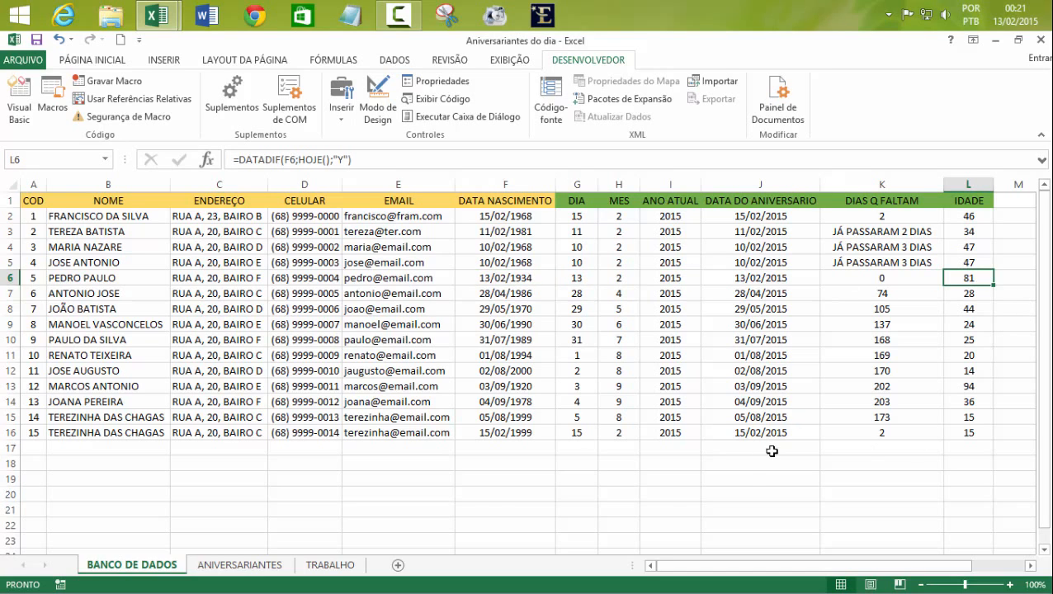
- Change the day of the birth date in F2 on BANCO DE DADOS to the day before today's
{"action": "left_click", "coordinate": [328, 566]}
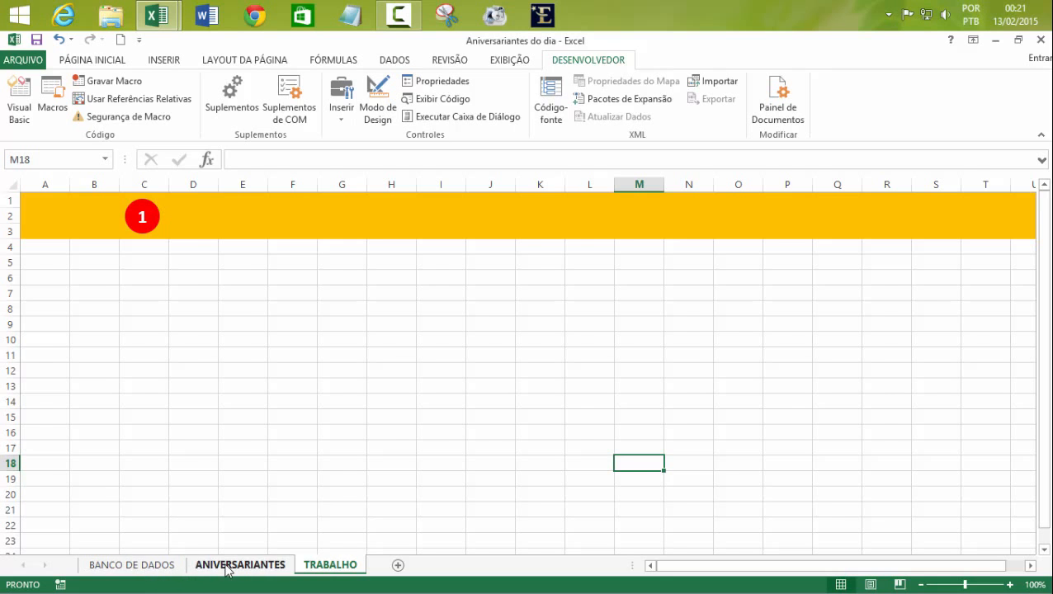
{"action": "left_click", "coordinate": [162, 569]}
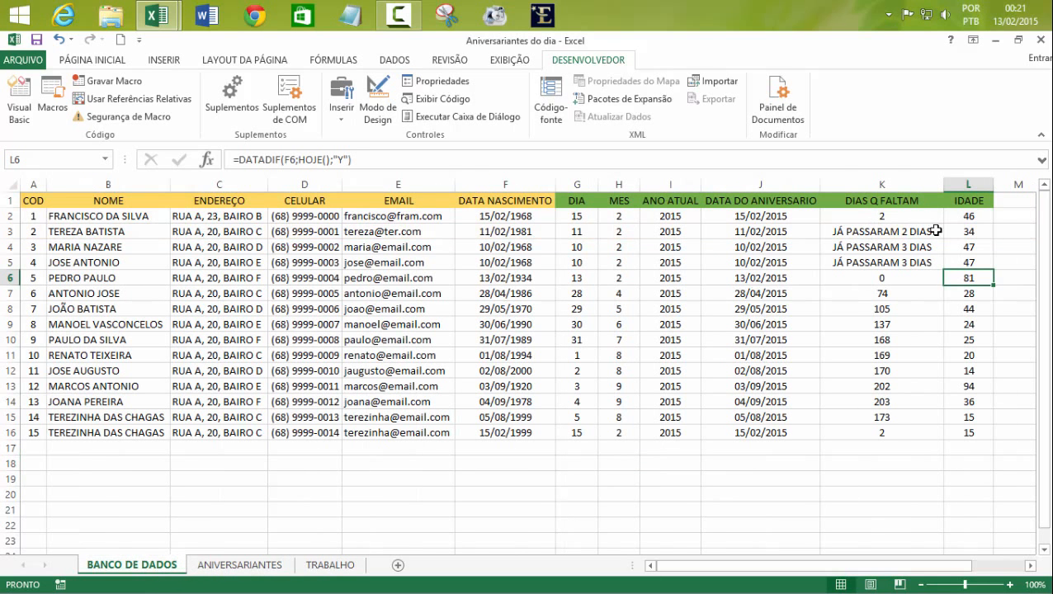
{"action": "left_click", "coordinate": [510, 216]}
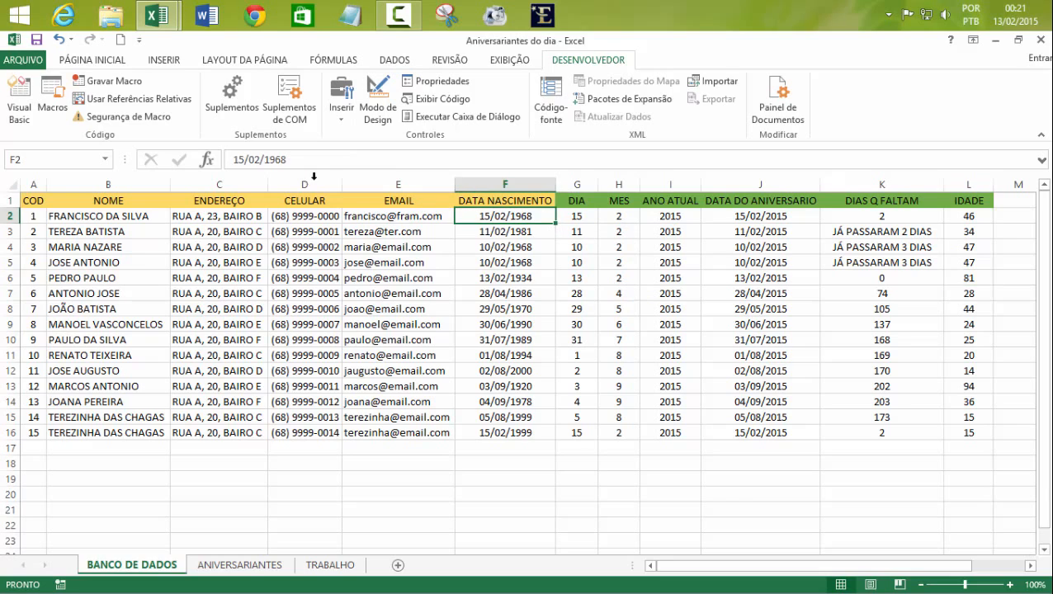
{"action": "left_click", "coordinate": [238, 159]}
{"action": "key", "text": "Delete"}
{"action": "type", "text": "2"}
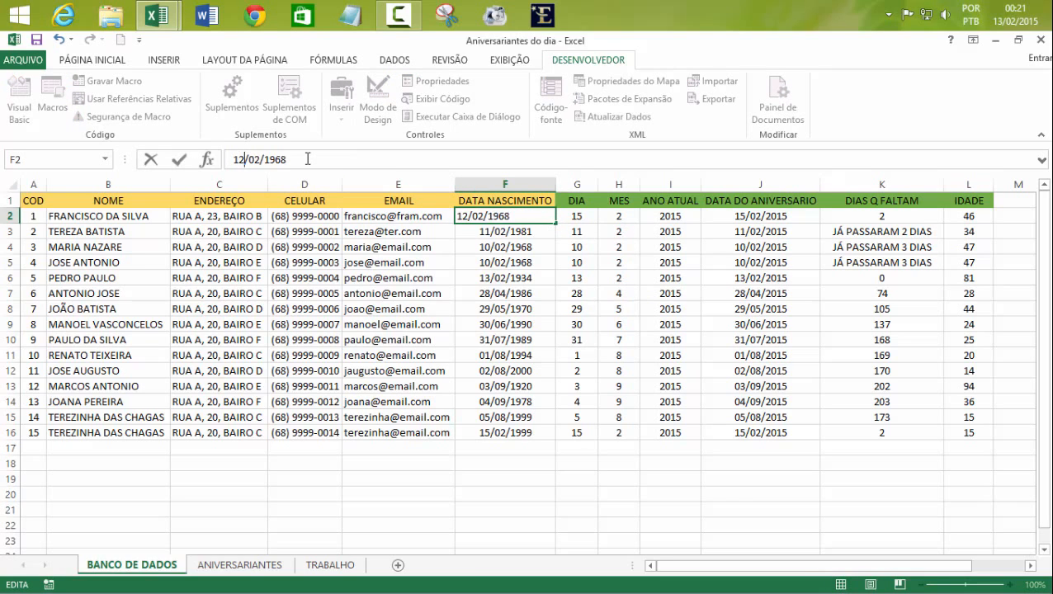
{"action": "key", "text": "Return"}
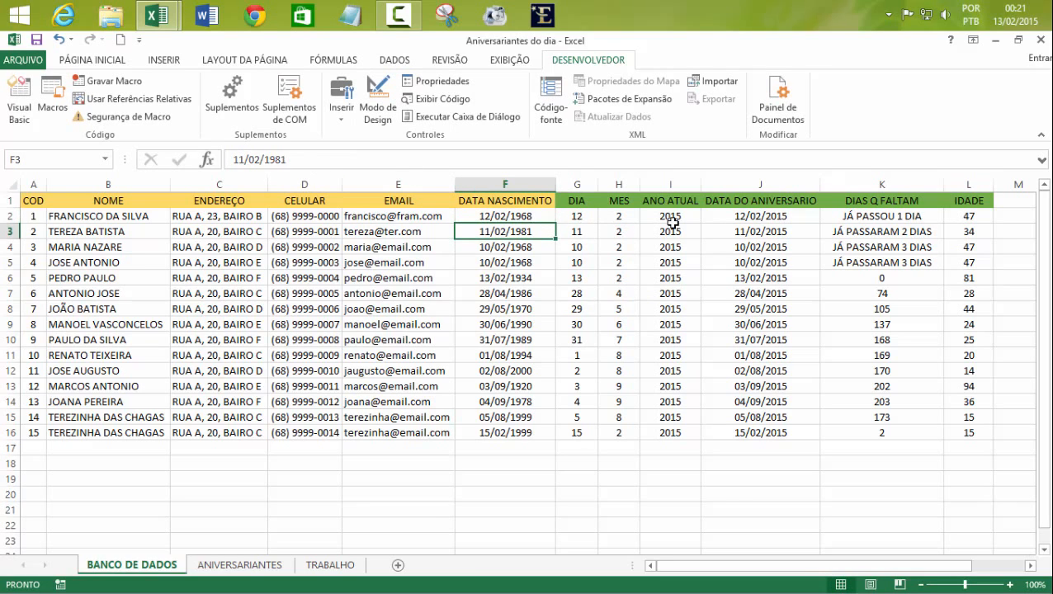
- Match the day of the birth date in F2 to today's day and run the birthday search from the circle on TRABALHO
{"action": "left_click", "coordinate": [498, 217]}
{"action": "left_click", "coordinate": [241, 159]}
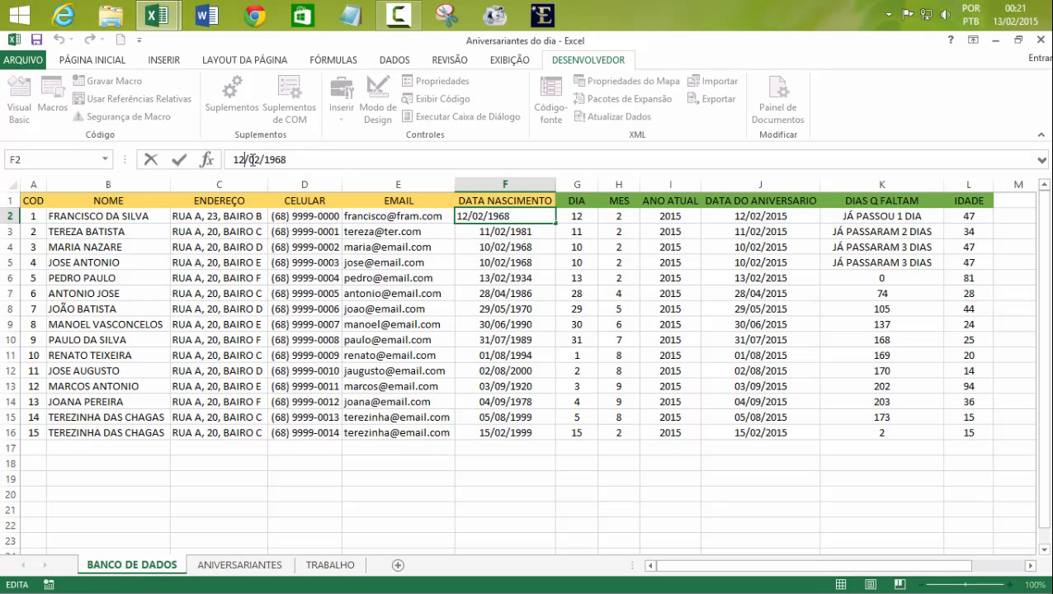
{"action": "key", "text": "Delete"}
{"action": "type", "text": "3"}
{"action": "key", "text": "Return"}
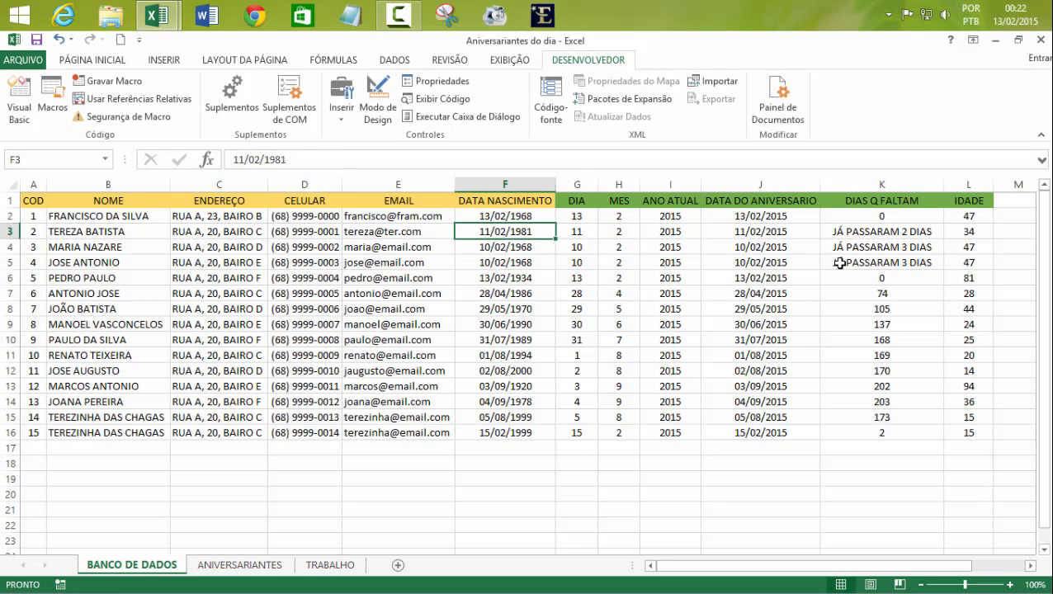
{"action": "left_click", "coordinate": [330, 565]}
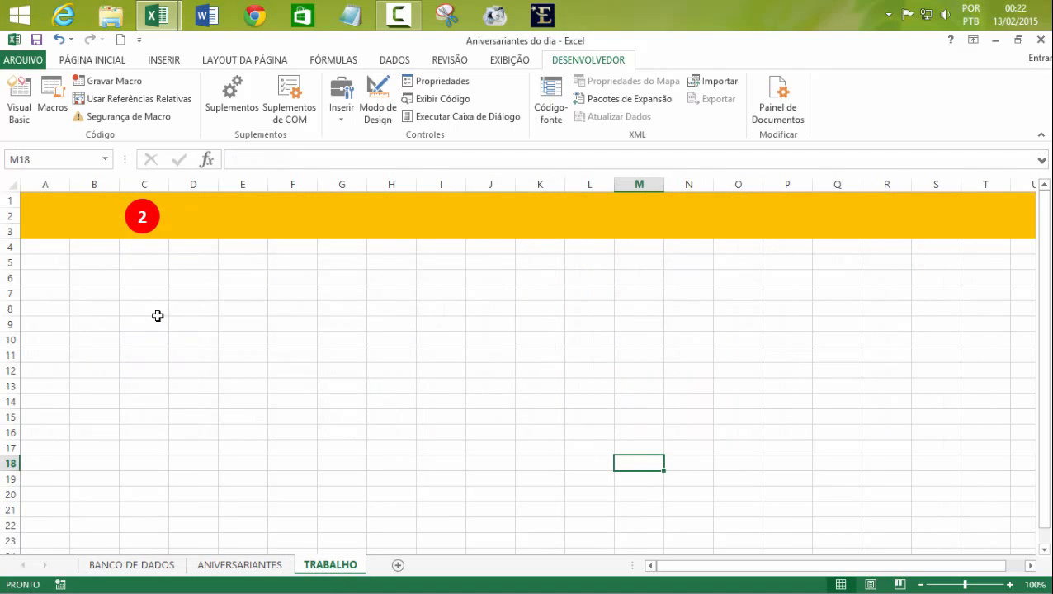
{"action": "left_click", "coordinate": [142, 227]}
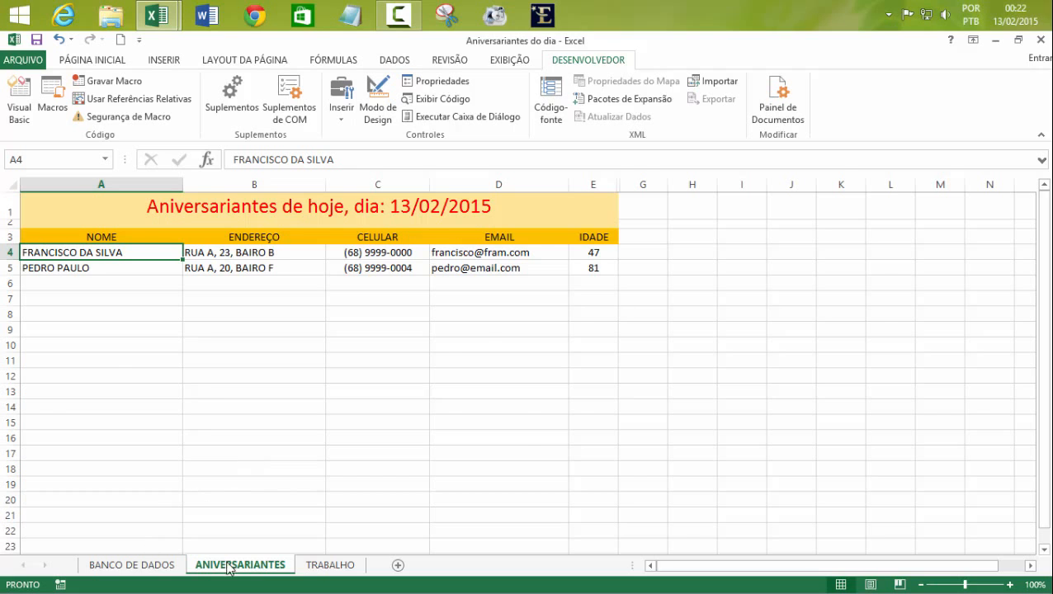
- Change the day of the birth dates in F3, F4 and F5 on BANCO DE DADOS to today's day
{"action": "left_click", "coordinate": [171, 570]}
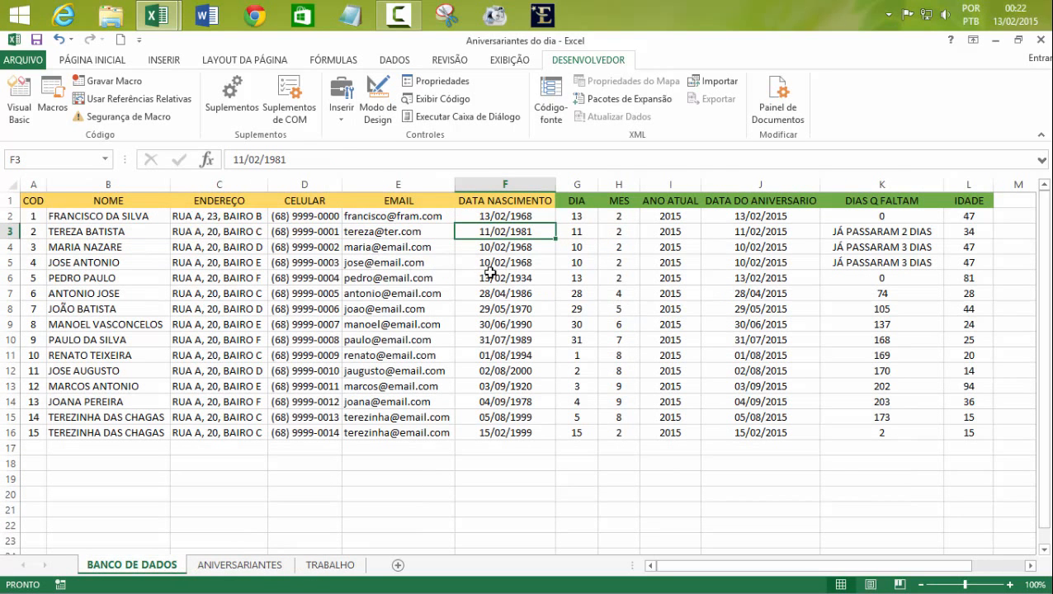
{"action": "left_click", "coordinate": [248, 158]}
{"action": "key", "text": "BackSpace"}
{"action": "type", "text": "3"}
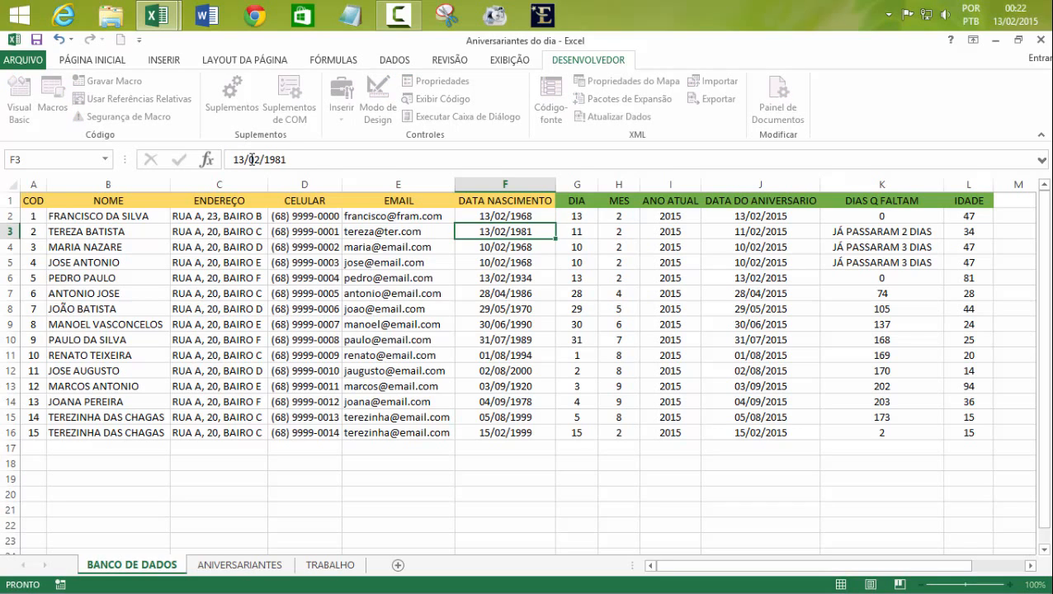
{"action": "key", "text": "Return"}
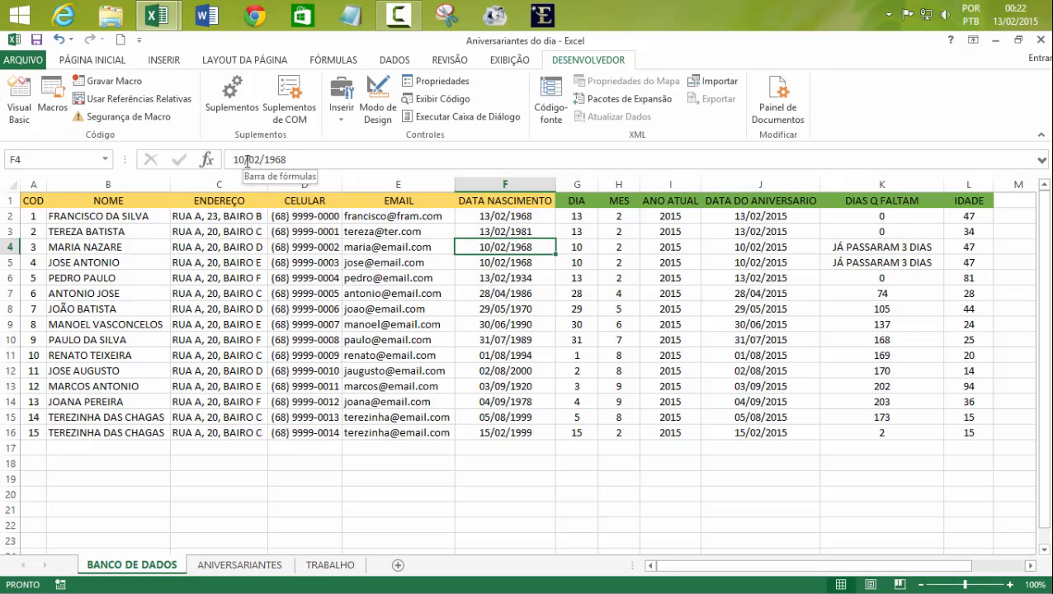
{"action": "left_click", "coordinate": [245, 159]}
{"action": "key", "text": "BackSpace"}
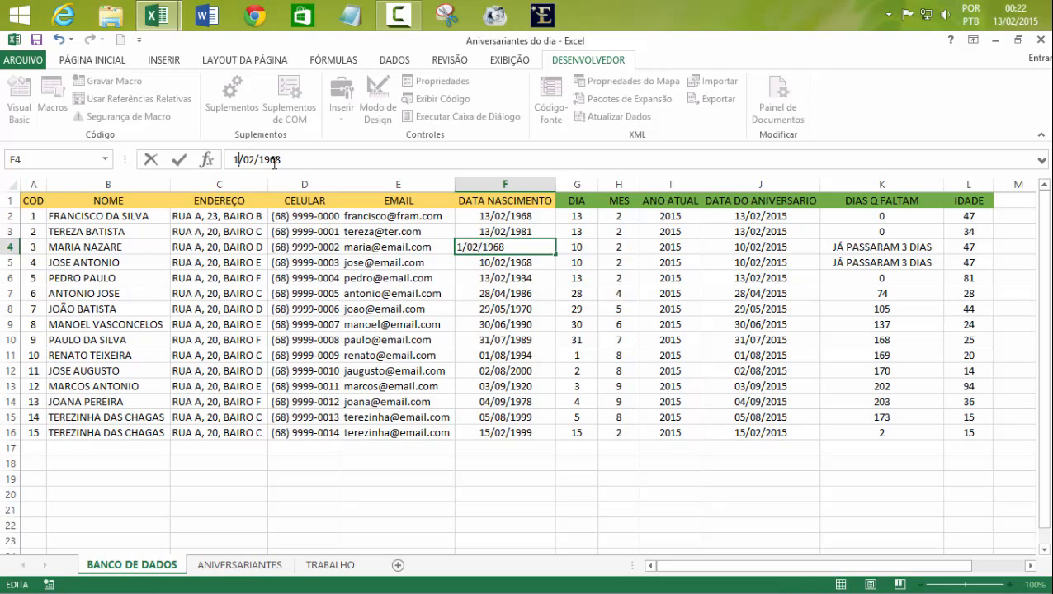
{"action": "type", "text": "3"}
{"action": "key", "text": "Return"}
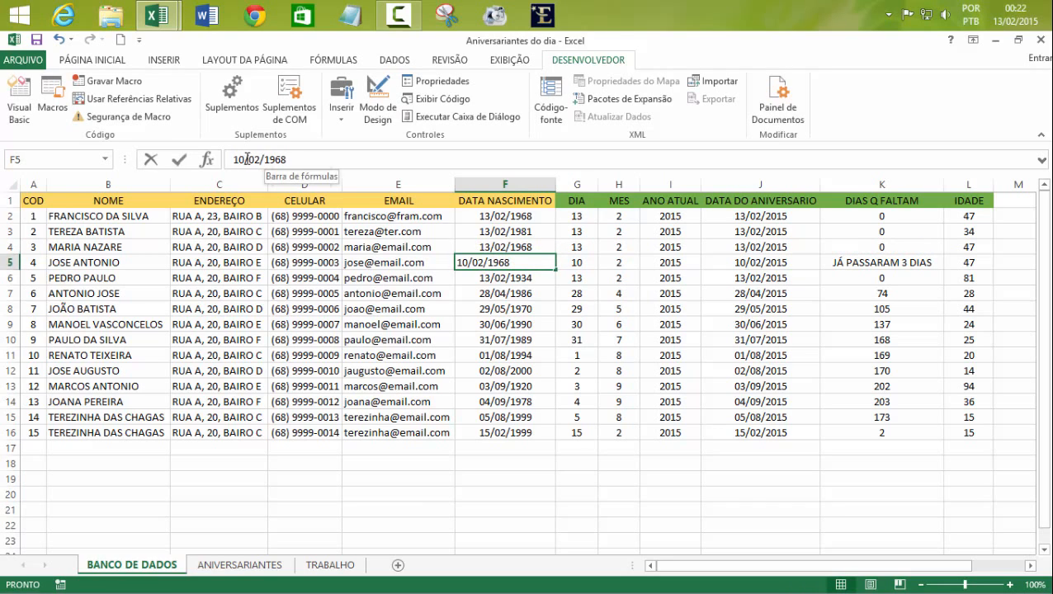
{"action": "left_click", "coordinate": [250, 159]}
{"action": "key", "text": "BackSpace"}
{"action": "type", "text": "3"}
{"action": "key", "text": "Return"}
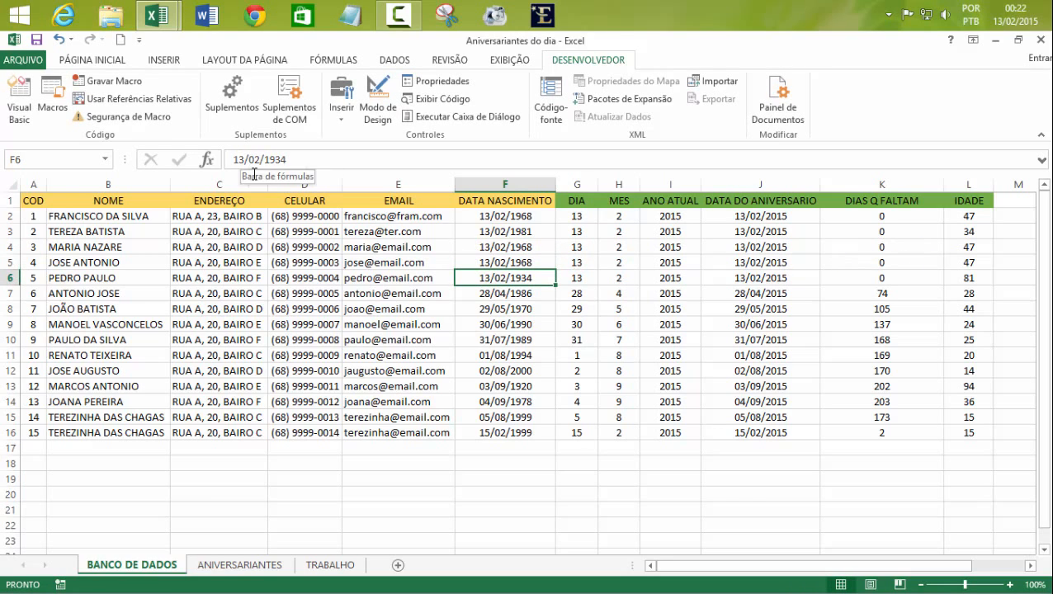
- Run the birthday search again from the red counter circle on TRABALHO to list all of today's birthdays
{"action": "left_click", "coordinate": [326, 568]}
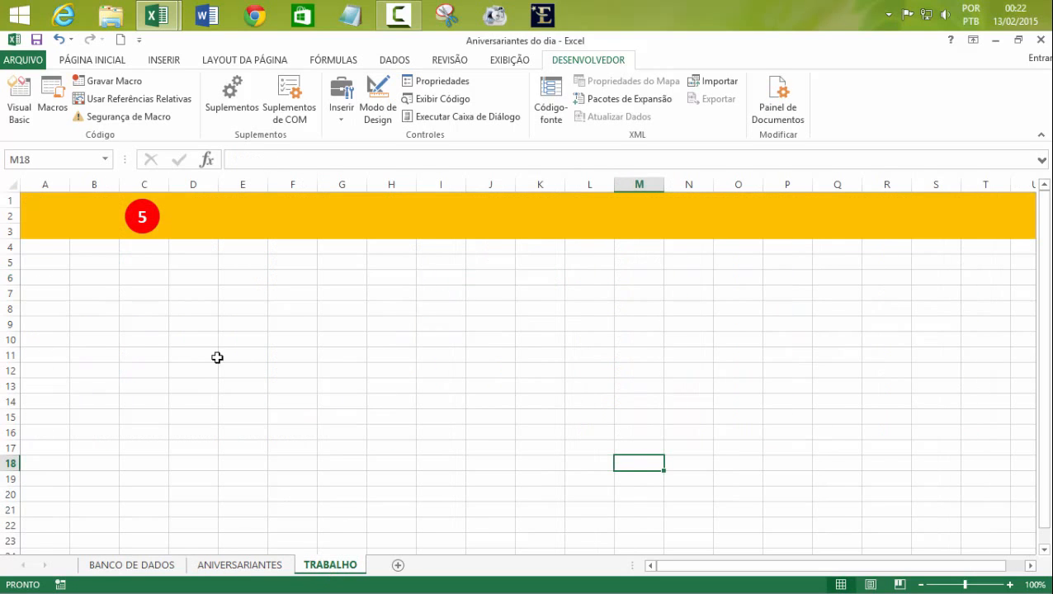
{"action": "left_click", "coordinate": [142, 219]}
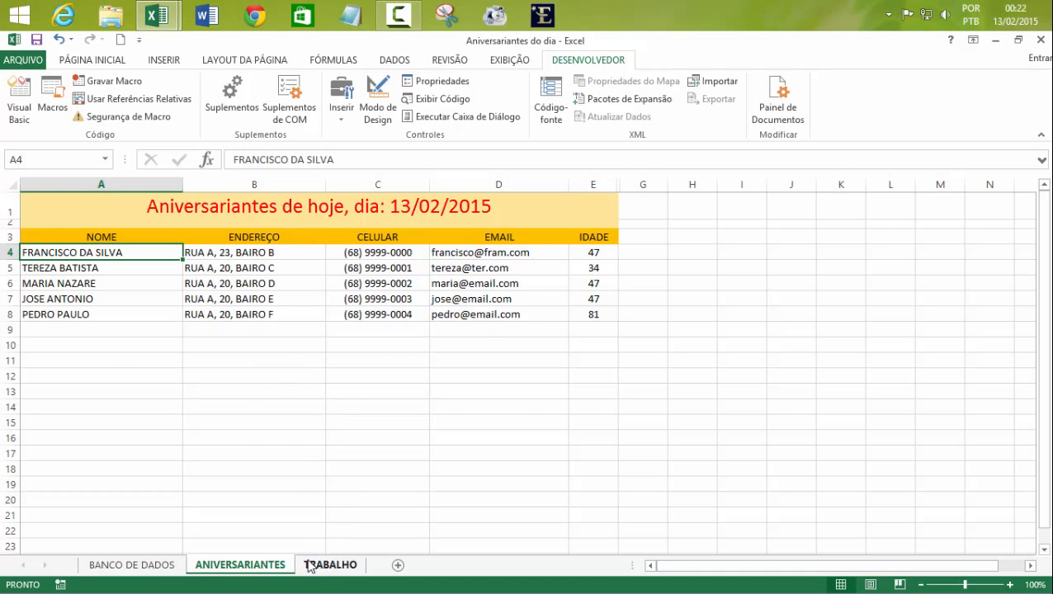
- Change the day of the birth dates in F2 and F3 on BANCO DE DADOS to 12, the day before today's
{"action": "left_click", "coordinate": [147, 566]}
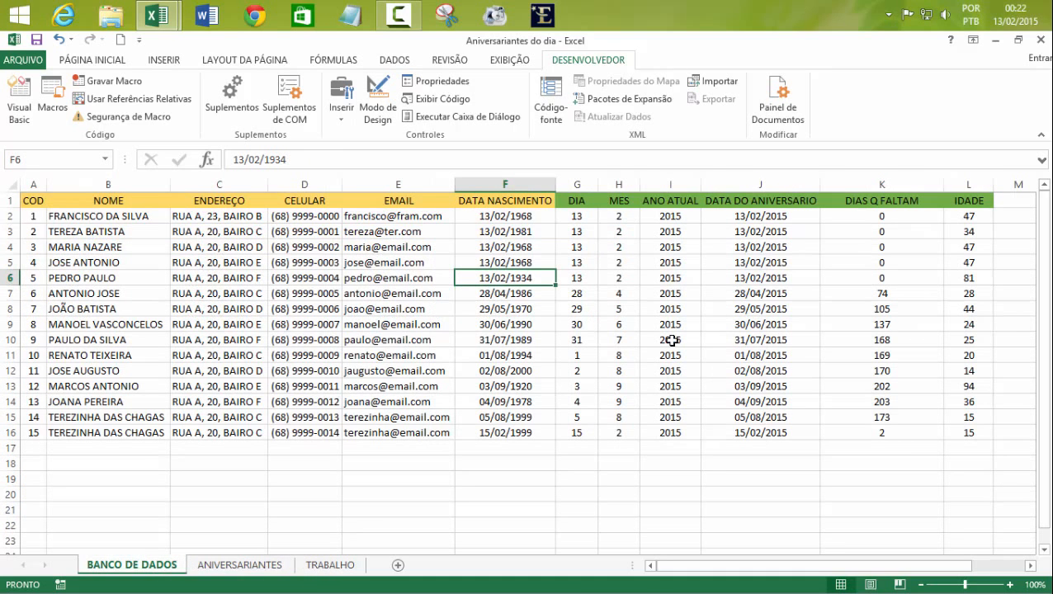
{"action": "left_click", "coordinate": [483, 217]}
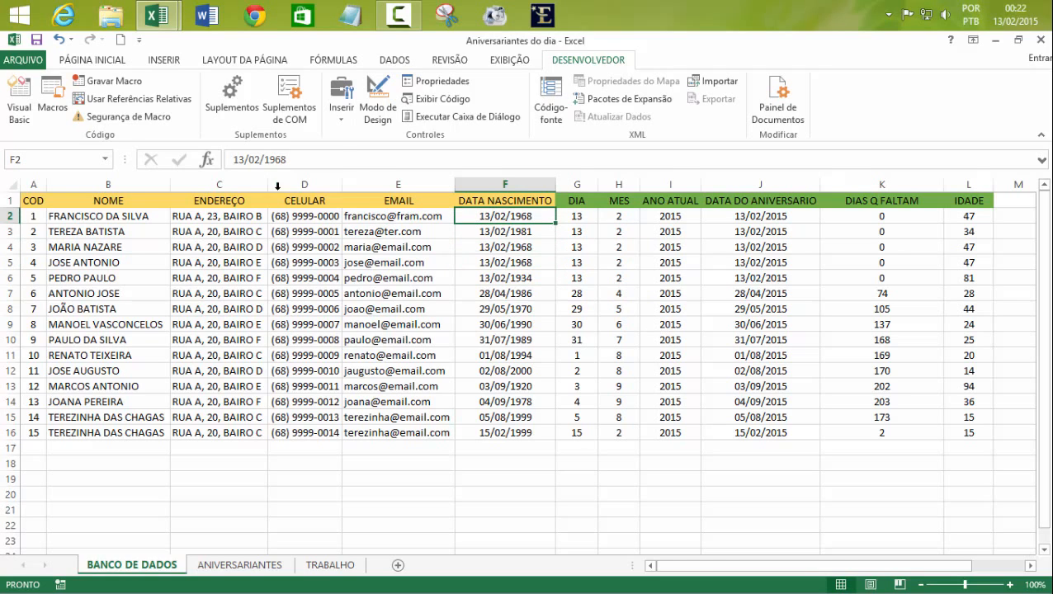
{"action": "left_click", "coordinate": [245, 159]}
{"action": "key", "text": "BackSpace"}
{"action": "type", "text": "2"}
{"action": "key", "text": "Return"}
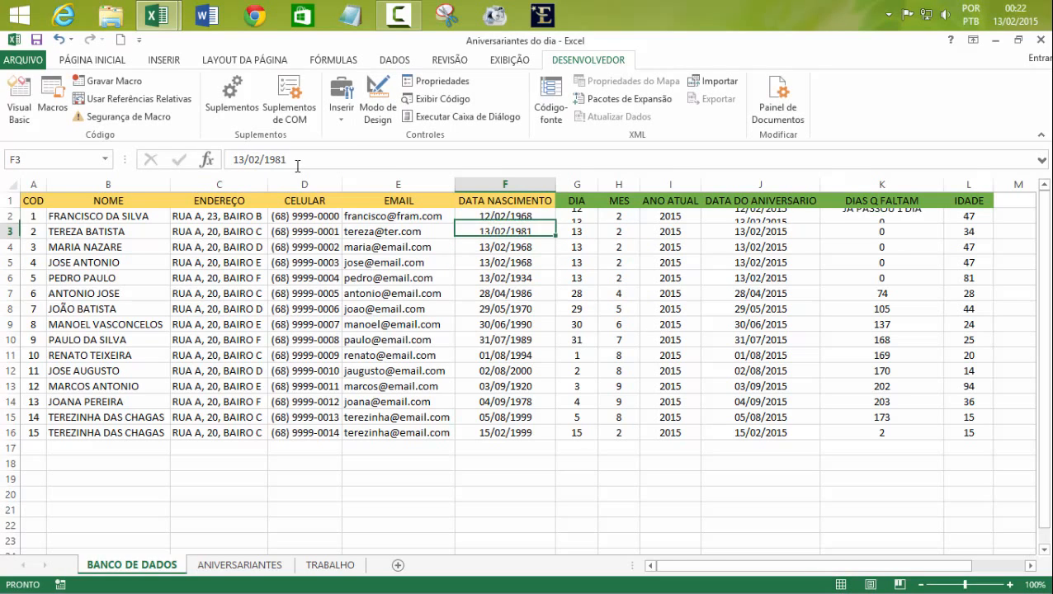
{"action": "left_click", "coordinate": [242, 160]}
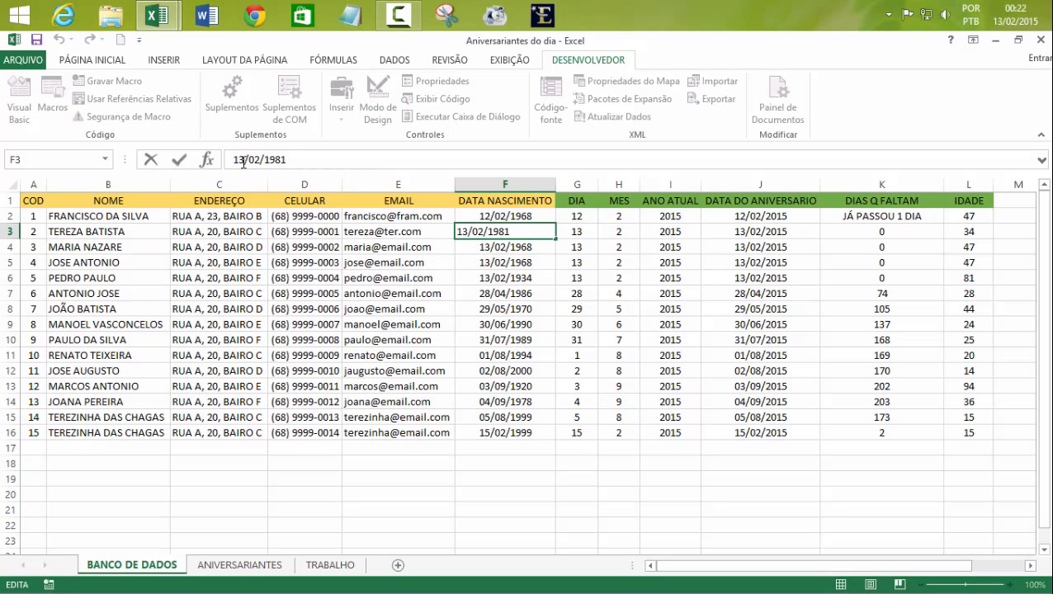
{"action": "key", "text": "BackSpace"}
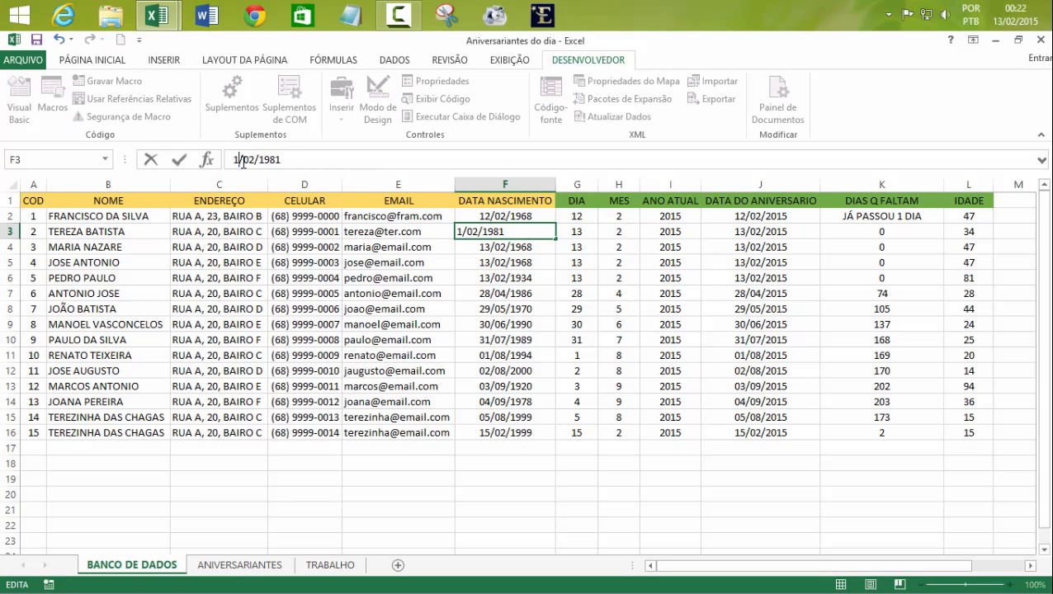
{"action": "type", "text": "2"}
{"action": "key", "text": "Return"}
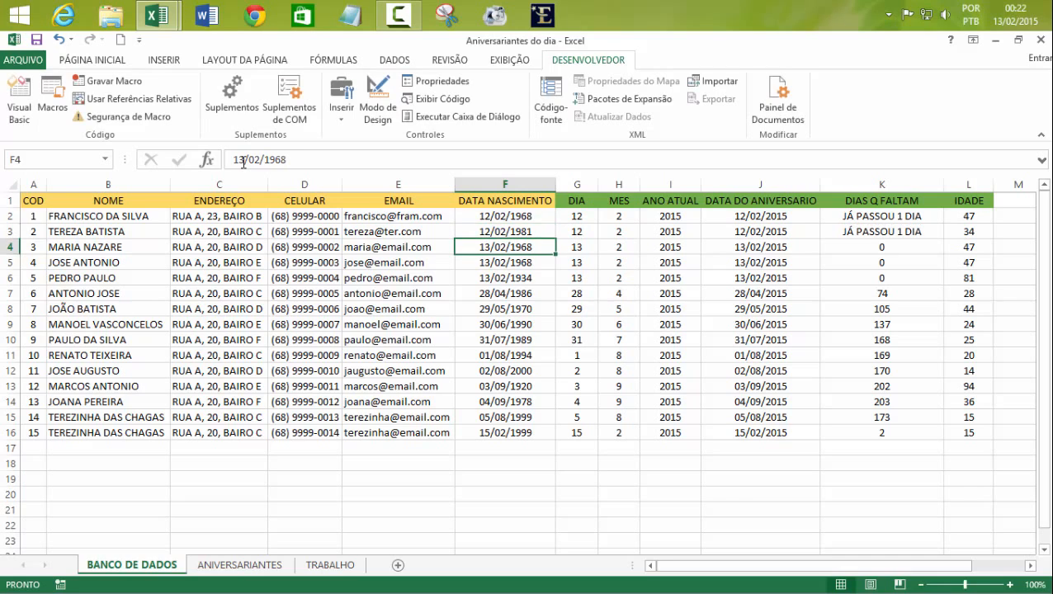
- Change the day of the birth dates in F4, F5 and F6 to 12 as well
{"action": "left_click", "coordinate": [244, 159]}
{"action": "type", "text": "2"}
{"action": "key", "text": "Return"}
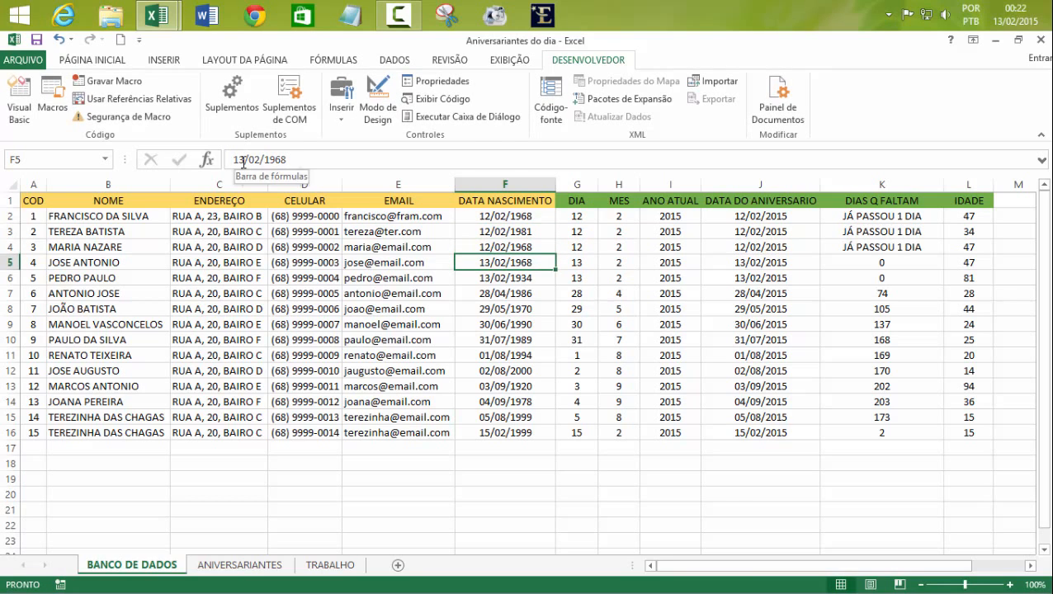
{"action": "left_click", "coordinate": [244, 160]}
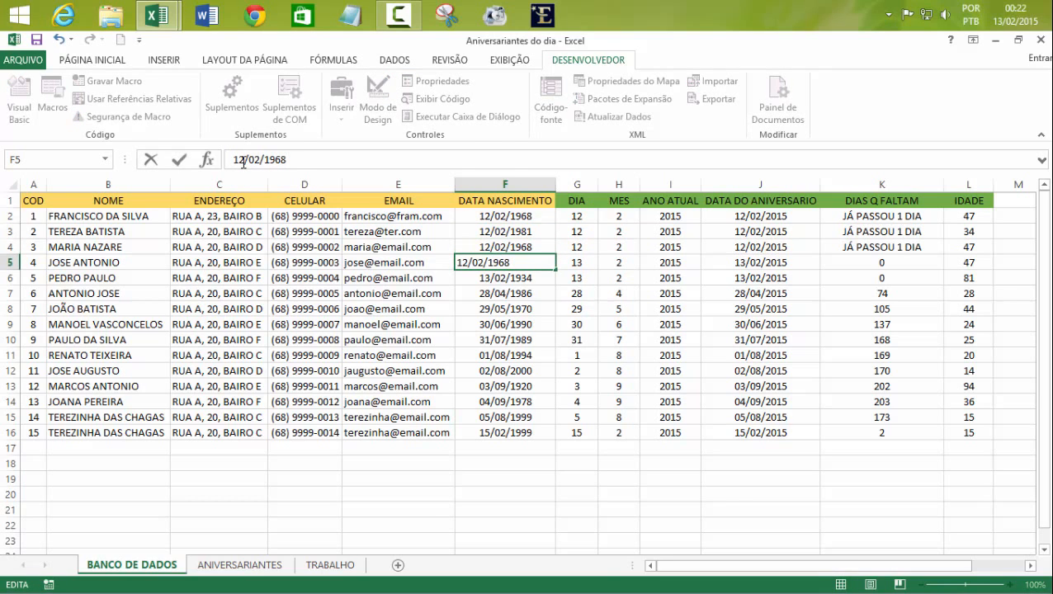
{"action": "key", "text": "Return"}
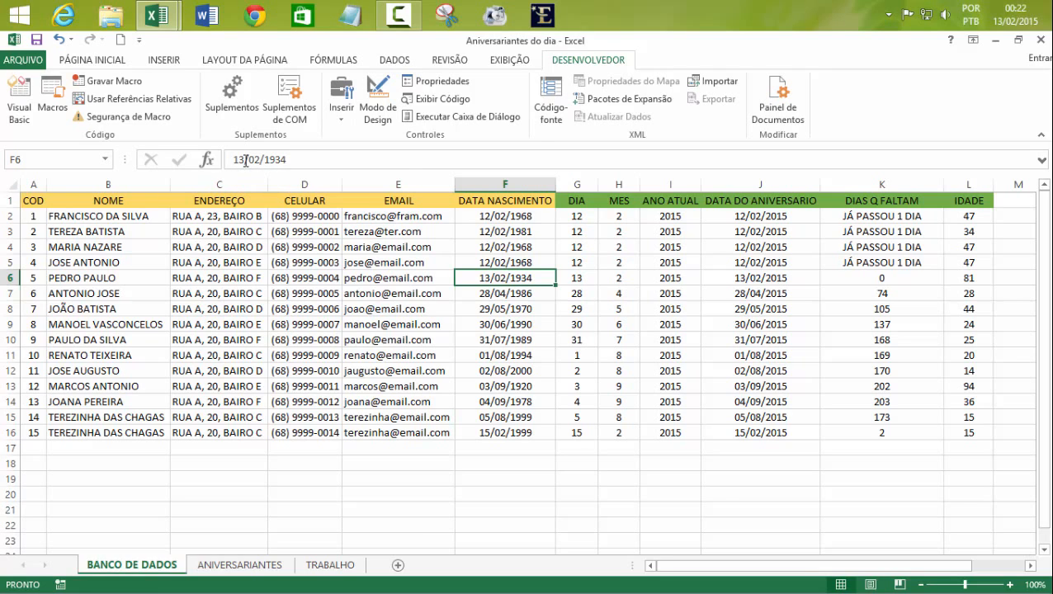
{"action": "left_click", "coordinate": [245, 160]}
{"action": "key", "text": "BackSpace"}
{"action": "type", "text": "2"}
{"action": "key", "text": "Return"}
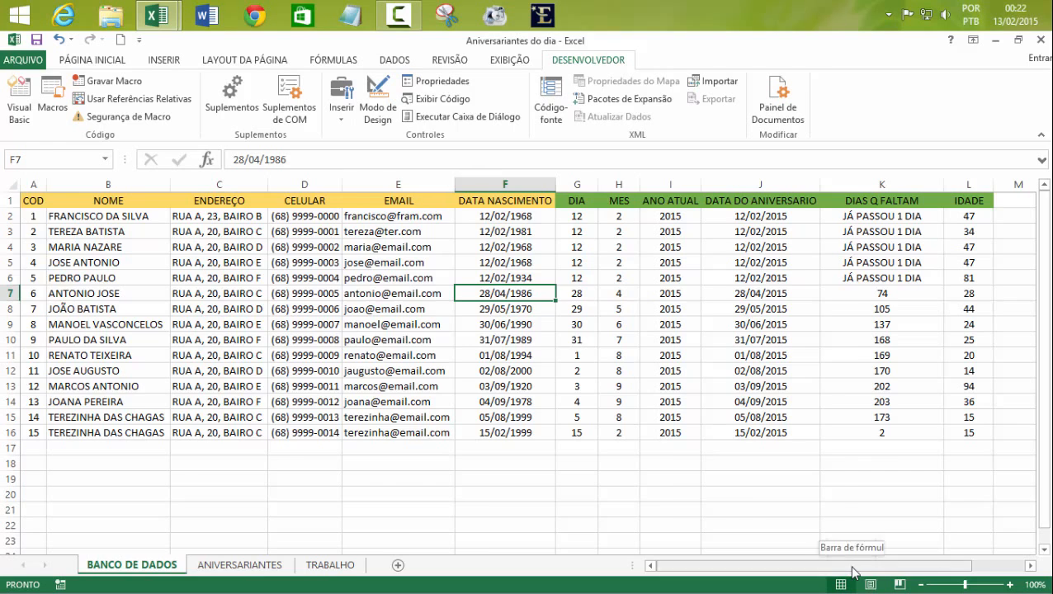
- Check the CONTADOR cell N2 on BANCO DE DADOS and the red counter circle on TRABALHO
{"action": "left_click", "coordinate": [1030, 566]}
{"action": "left_click", "coordinate": [1030, 566]}
{"action": "left_click", "coordinate": [928, 220]}
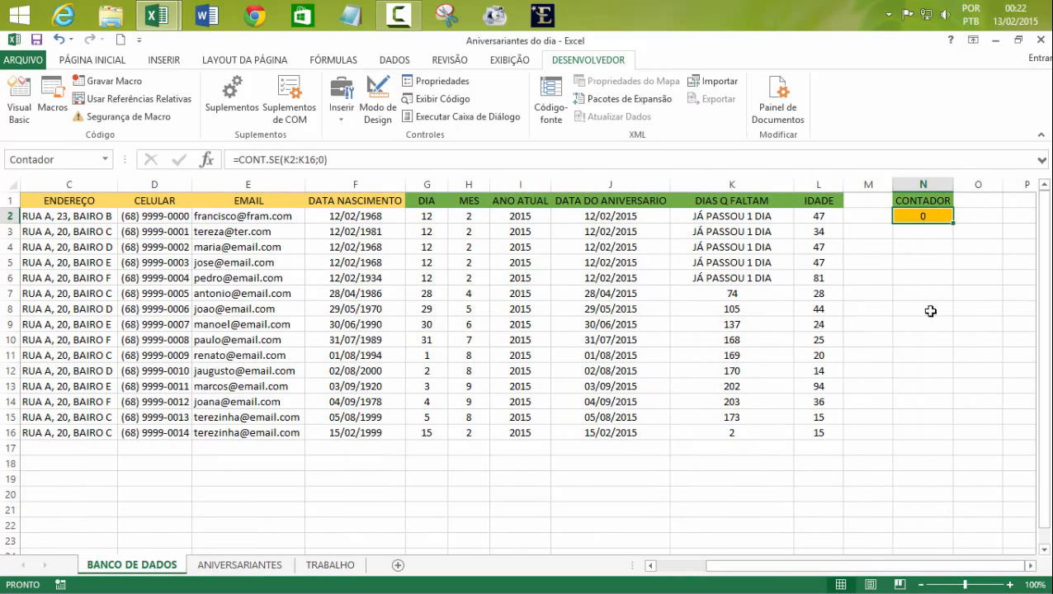
{"action": "left_click_drag", "start_coordinate": [817, 566], "coordinate": [649, 564]}
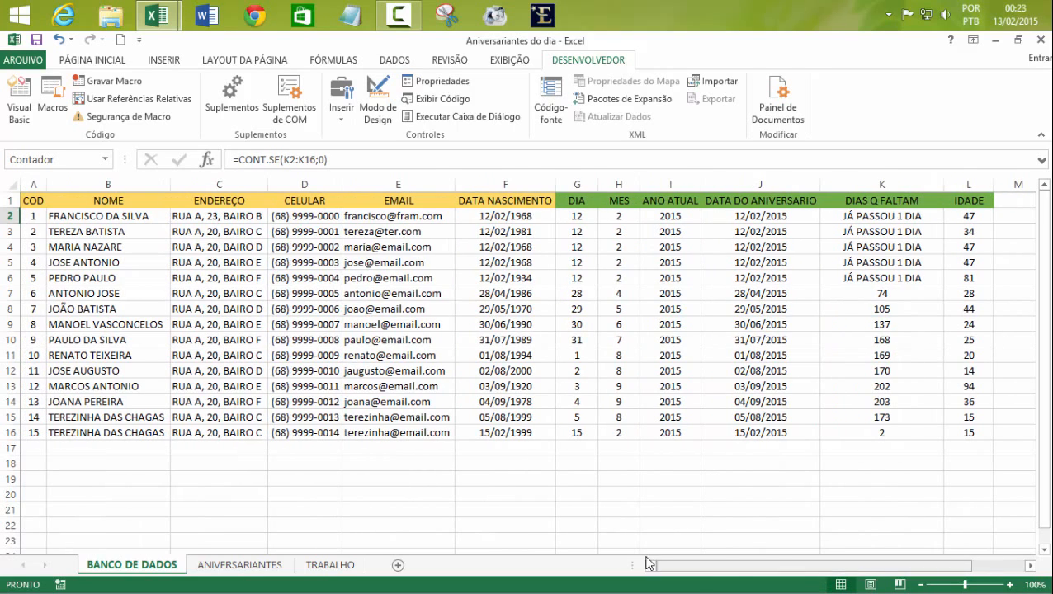
{"action": "left_click", "coordinate": [329, 565]}
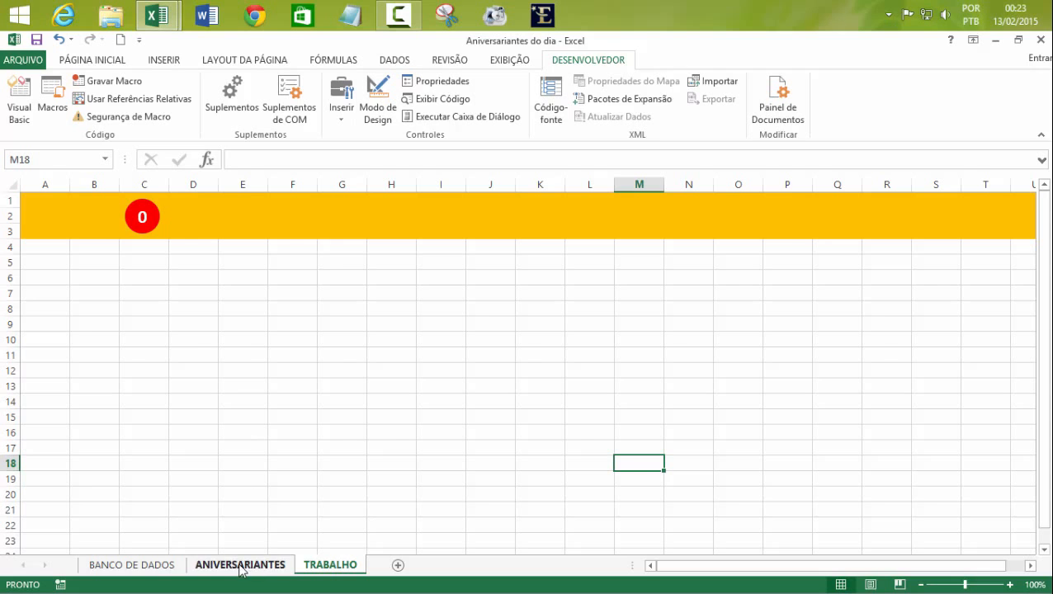
- Return to BANCO DE DADOS and examine the CONTADOR cell N2 that feeds the counter circle
{"action": "left_click", "coordinate": [157, 567]}
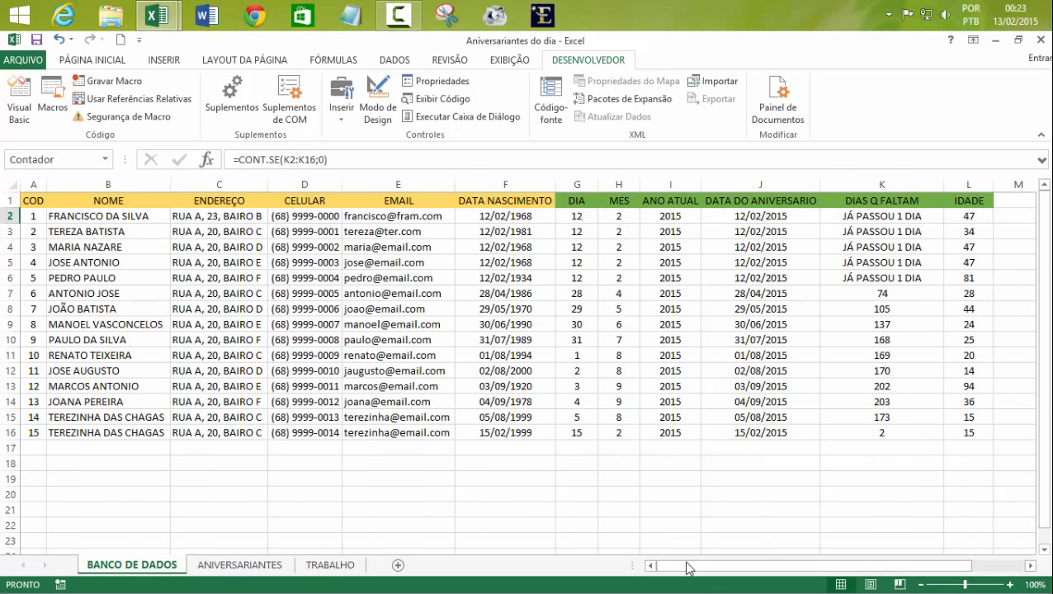
{"action": "left_click_drag", "start_coordinate": [687, 568], "coordinate": [714, 568]}
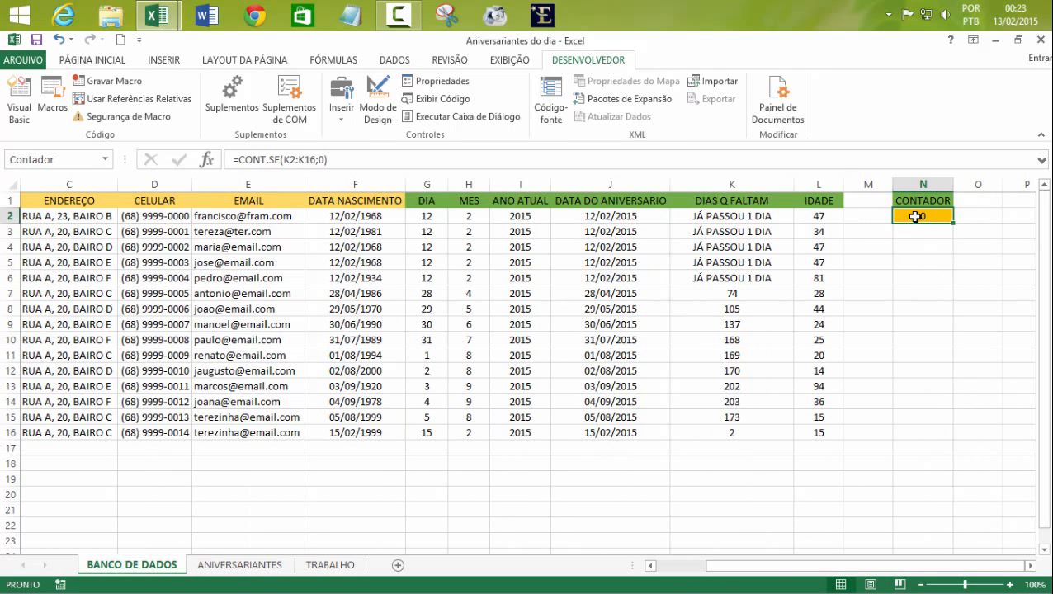
{"action": "left_click", "coordinate": [917, 284]}
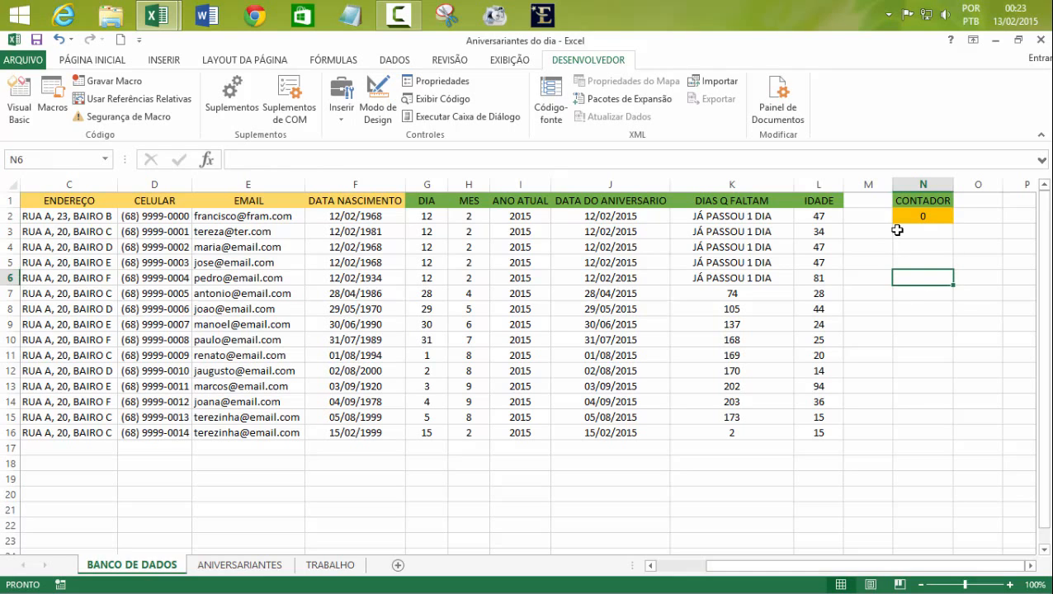
{"action": "left_click", "coordinate": [900, 219]}
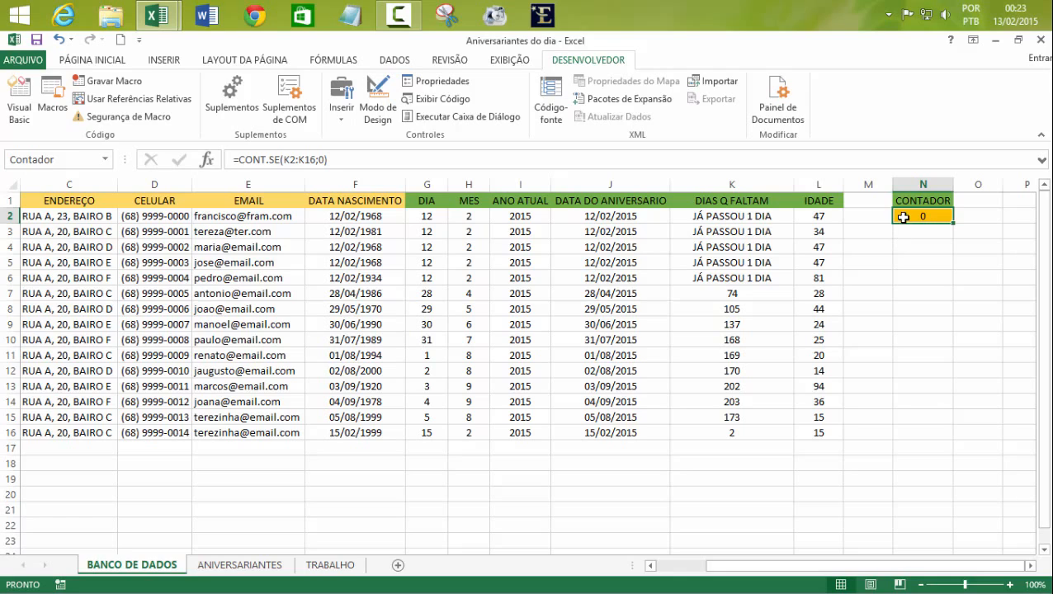
{"action": "left_click", "coordinate": [923, 248]}
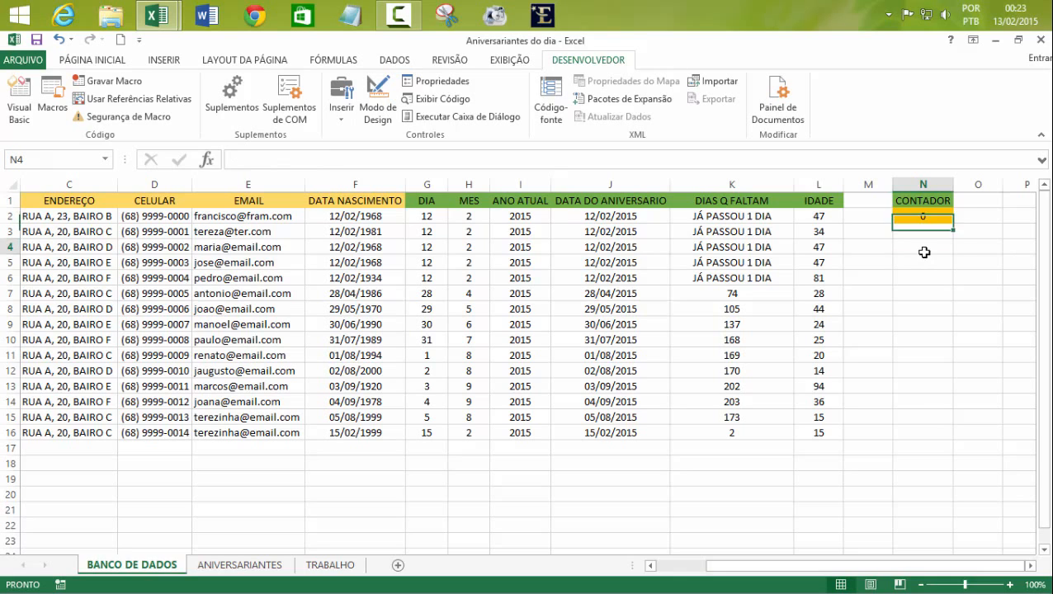
{"action": "left_click", "coordinate": [916, 218]}
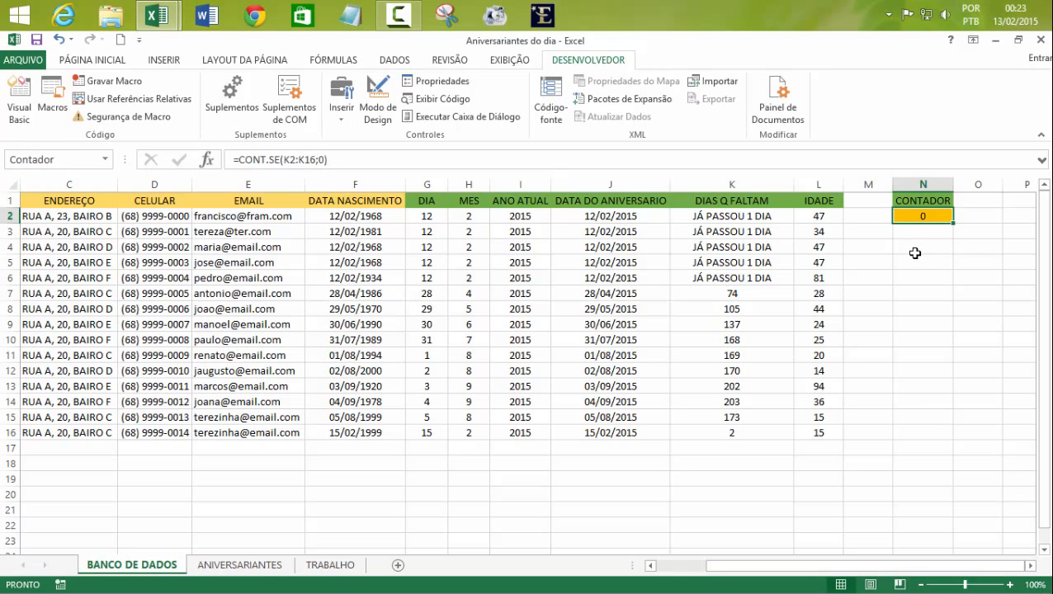
{"action": "left_click", "coordinate": [916, 257]}
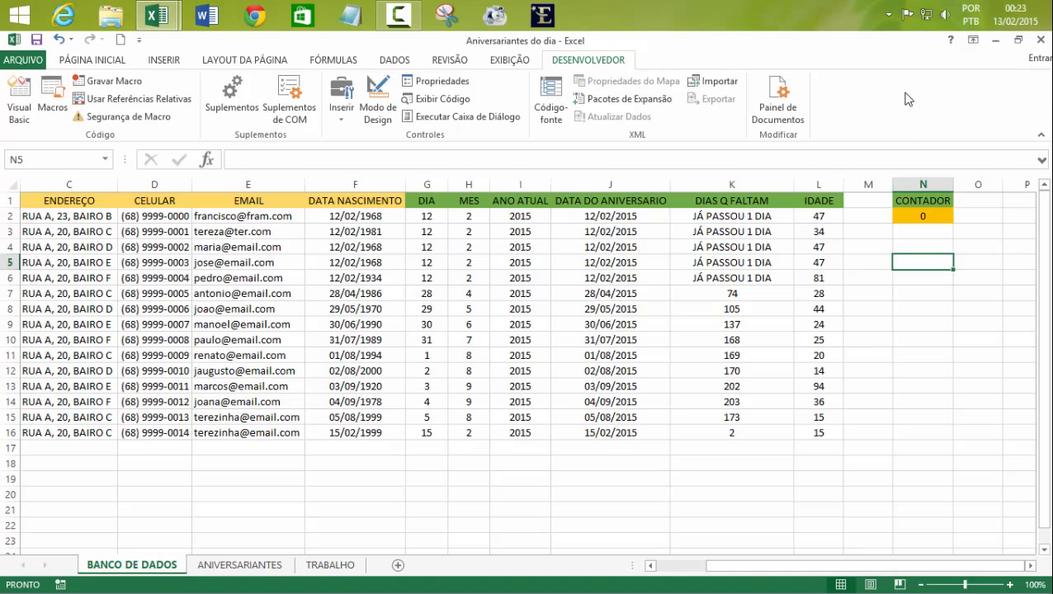
{"action": "left_click", "coordinate": [924, 247]}
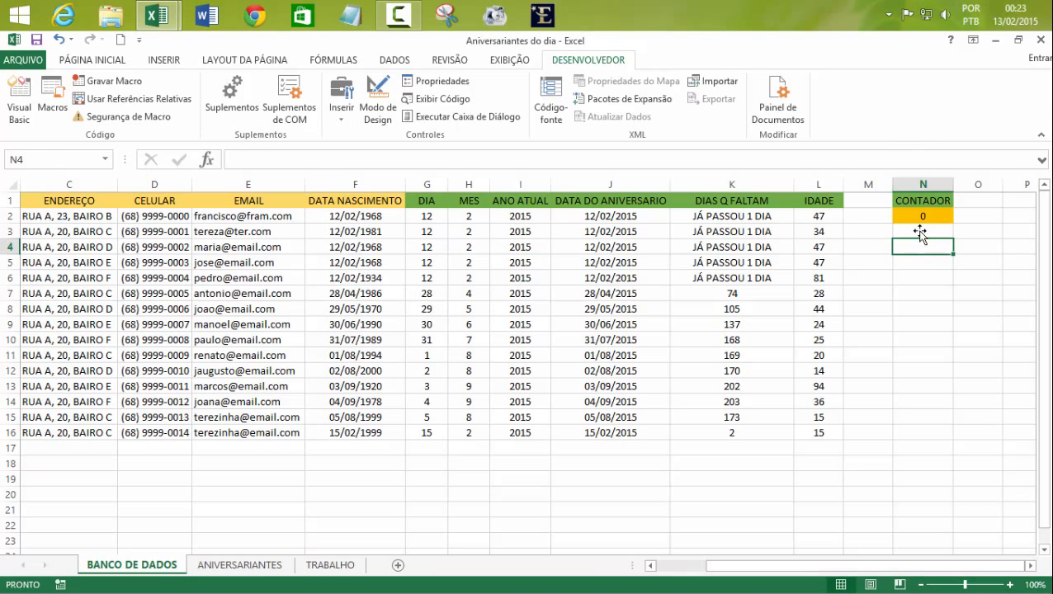
{"action": "left_click", "coordinate": [916, 216]}
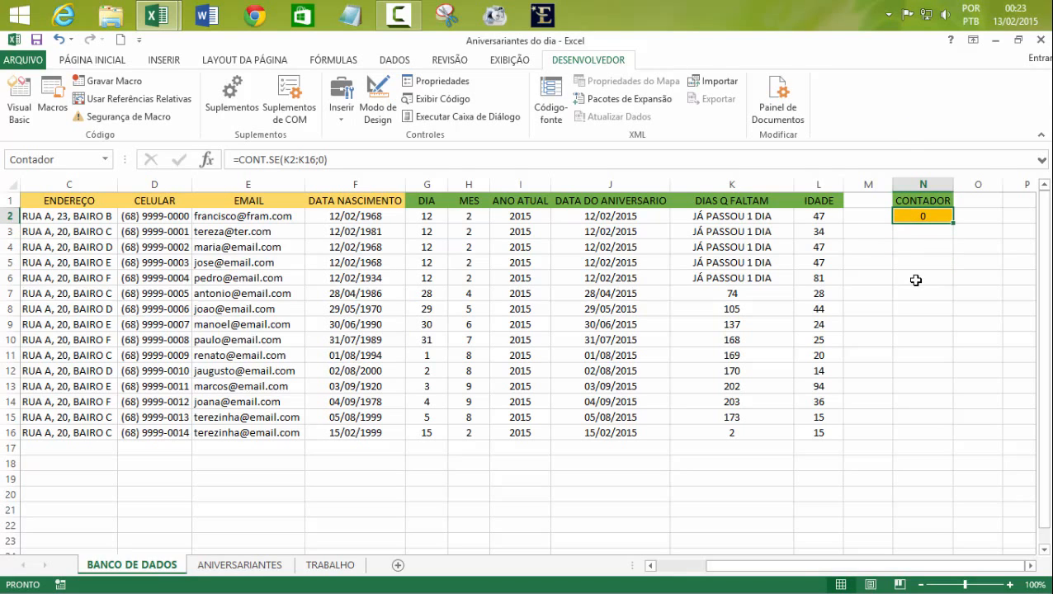
{"action": "key", "text": "Delete"}
{"action": "left_click", "coordinate": [916, 281]}
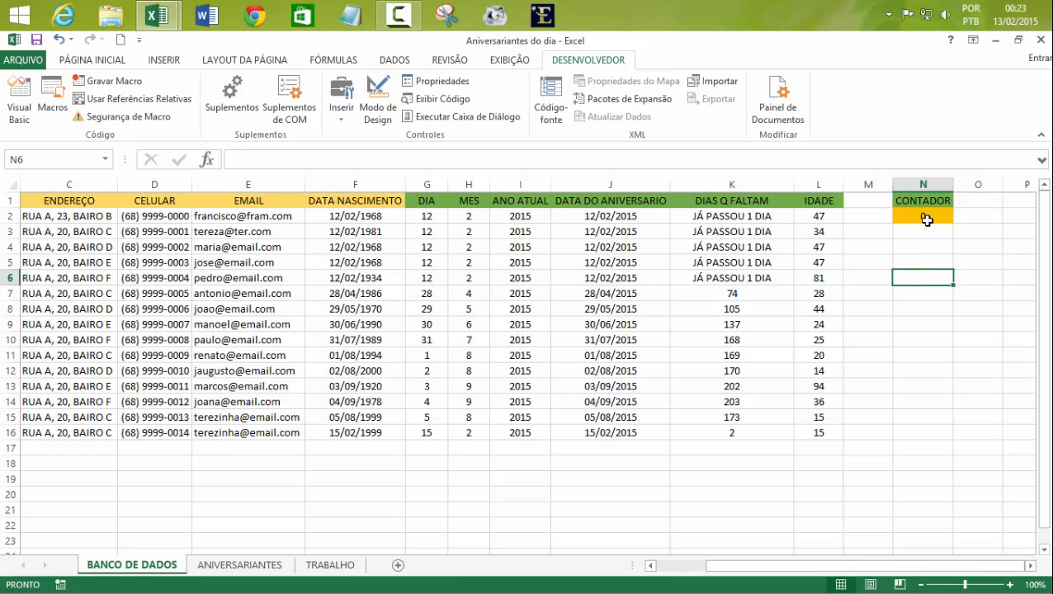
{"action": "left_click", "coordinate": [911, 242]}
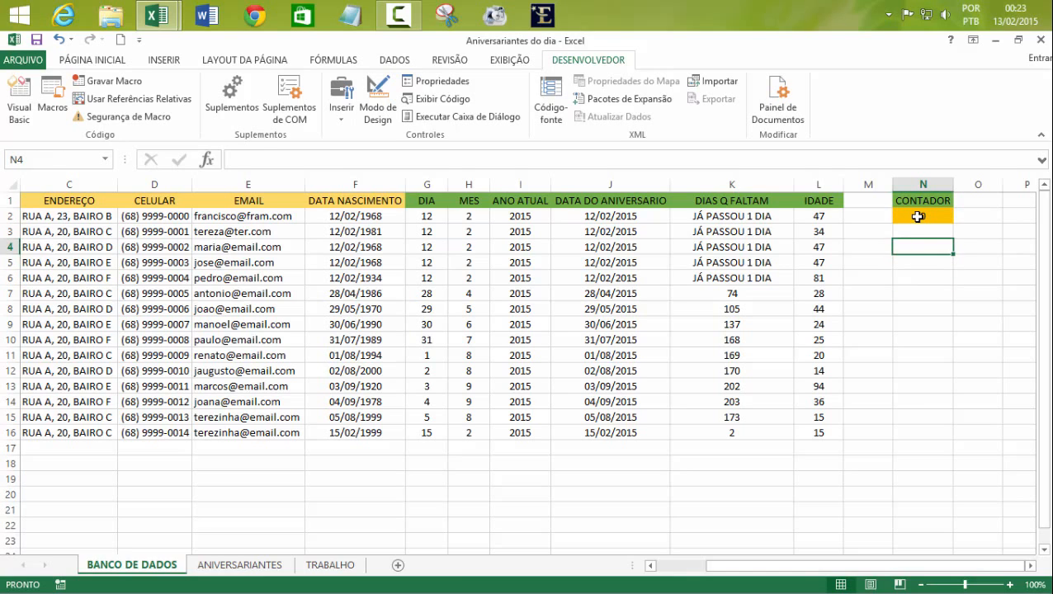
{"action": "left_click", "coordinate": [916, 217]}
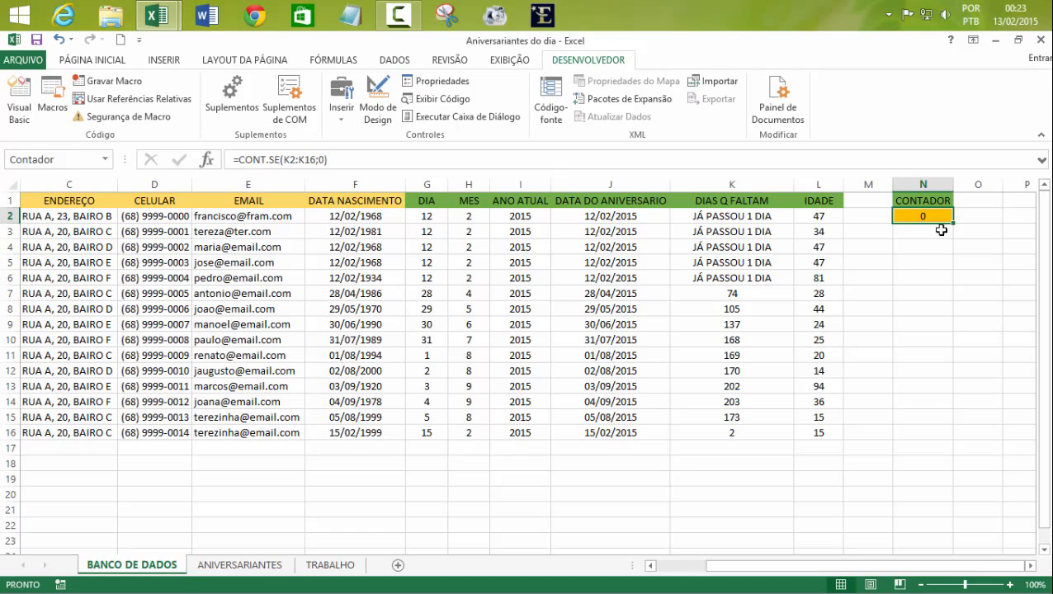
- Inspect the range counted by the CONT.SE formula in N2, leaving the formula as it is
{"action": "left_click", "coordinate": [345, 159]}
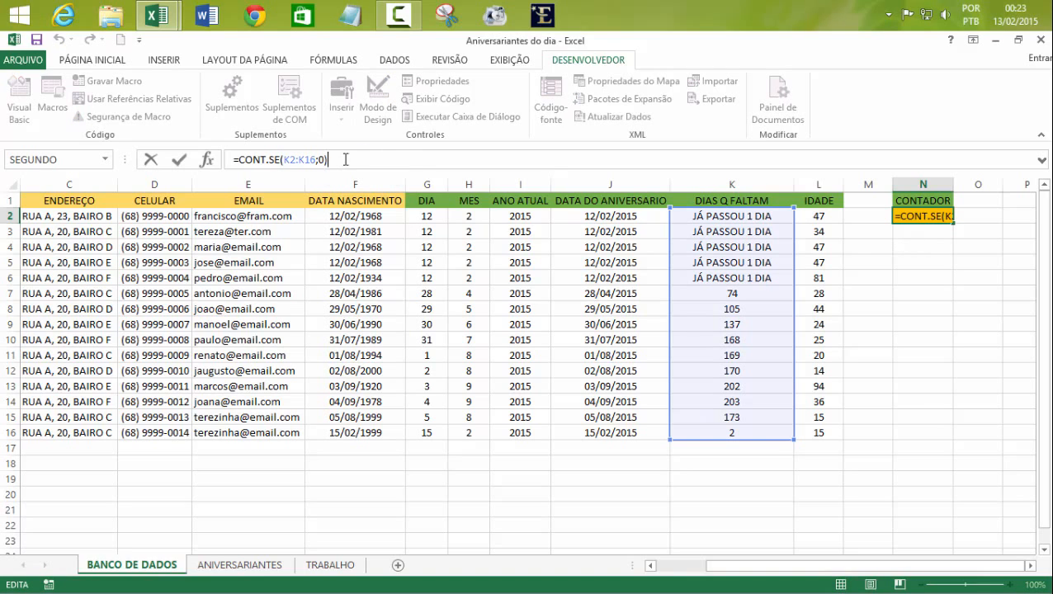
{"action": "key", "text": "Return"}
{"action": "left_click", "coordinate": [901, 261]}
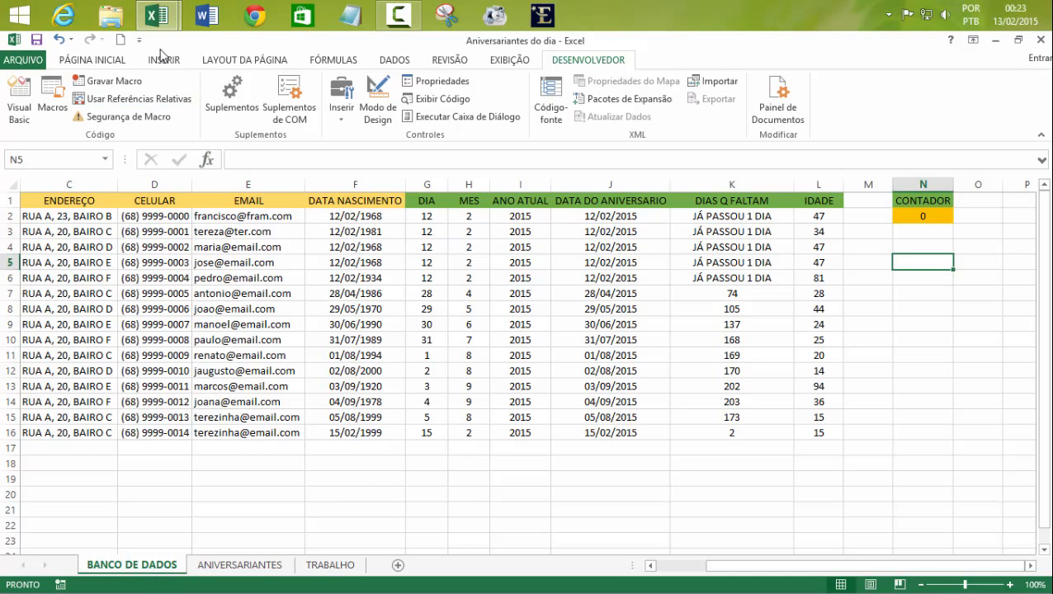
- Switch to the Visual Basic editor, open the code of Plan1 (BANCO DE DADOS) and insert a Worksheet_SelectionChange event procedure
{"action": "mouse_move", "coordinate": [161, 20]}
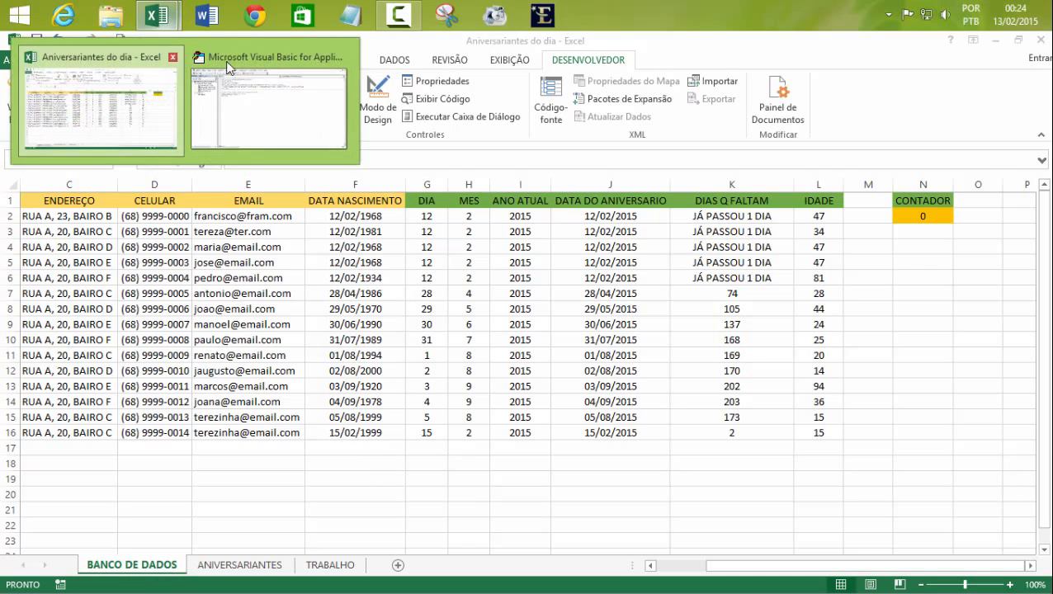
{"action": "left_click", "coordinate": [242, 100]}
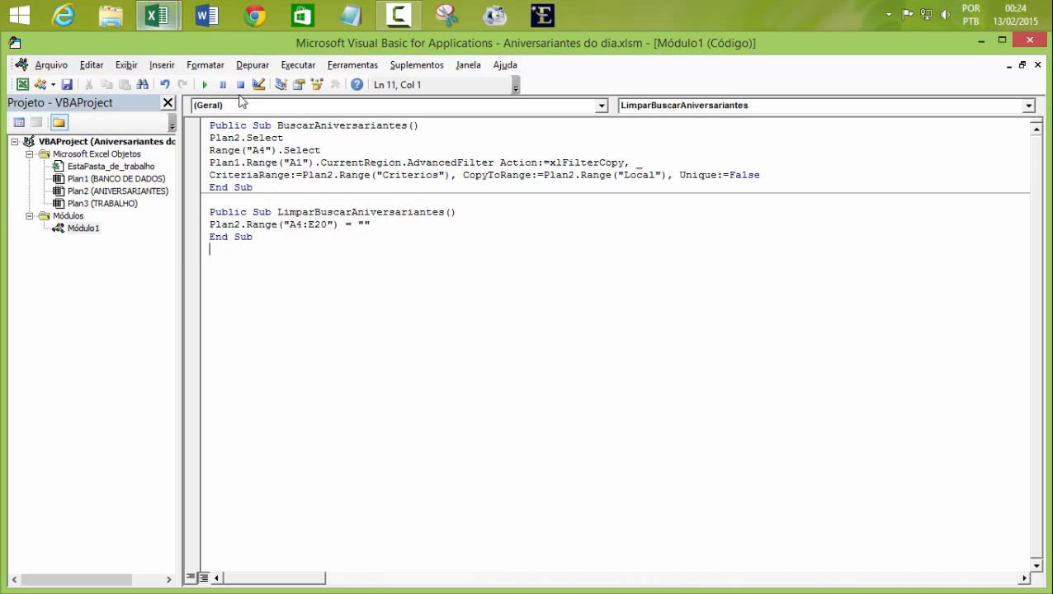
{"action": "left_click", "coordinate": [106, 180]}
{"action": "left_click", "coordinate": [83, 228]}
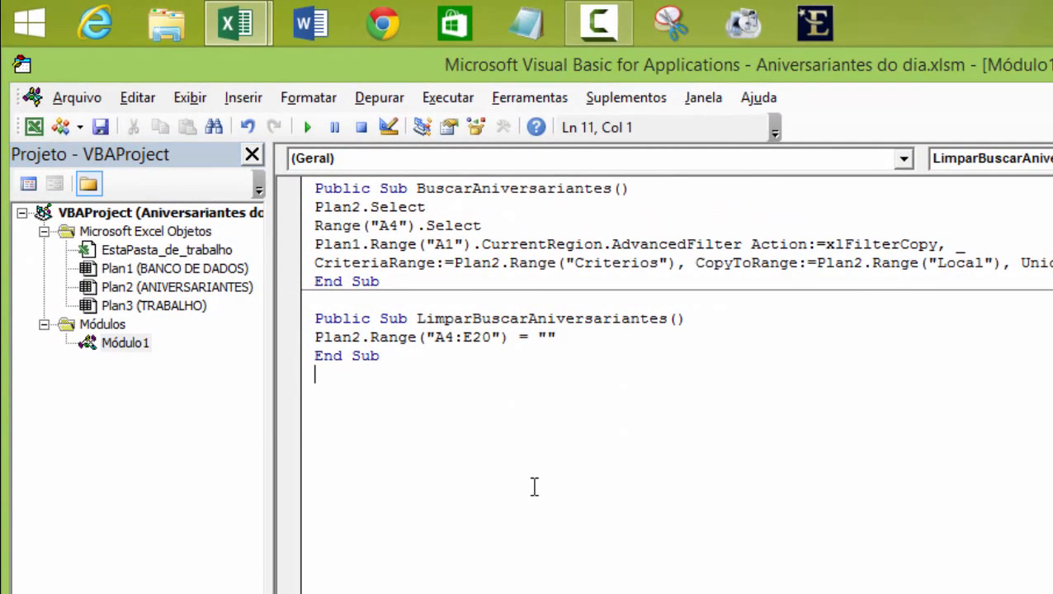
{"action": "double_click", "coordinate": [154, 273]}
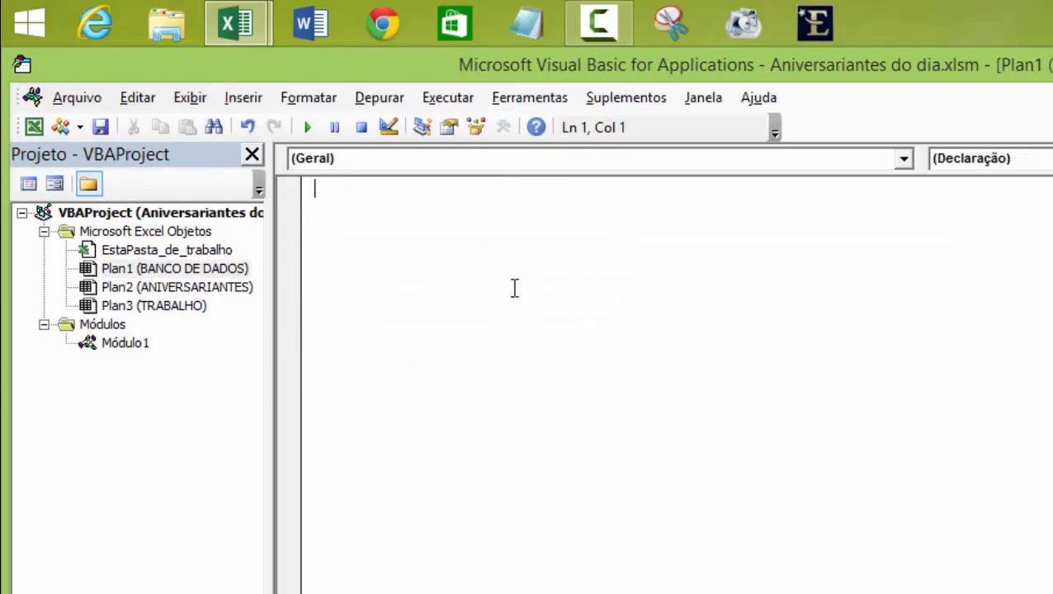
{"action": "left_click", "coordinate": [904, 159]}
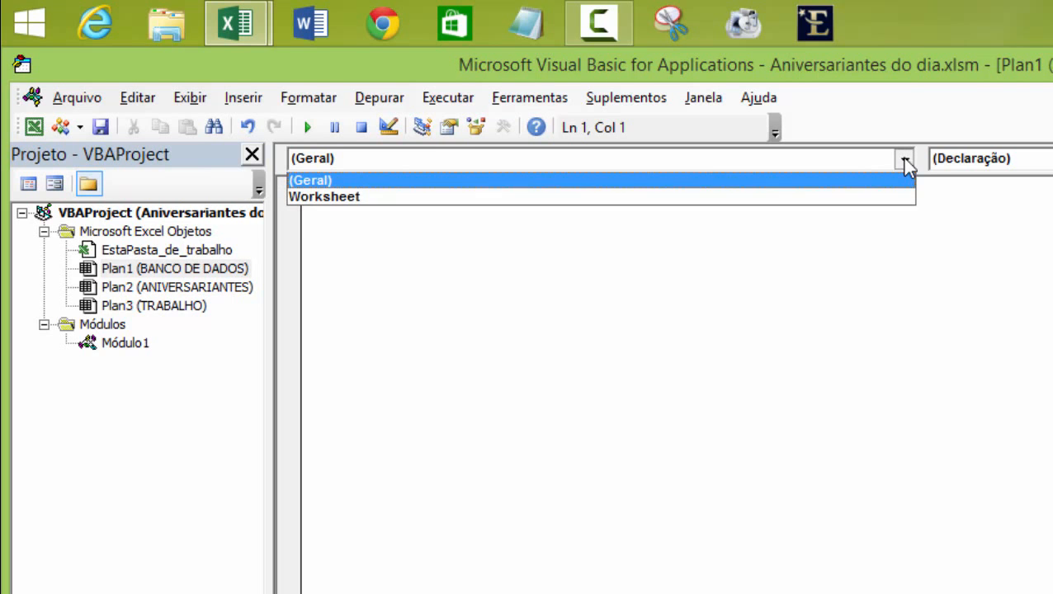
{"action": "left_click", "coordinate": [338, 198]}
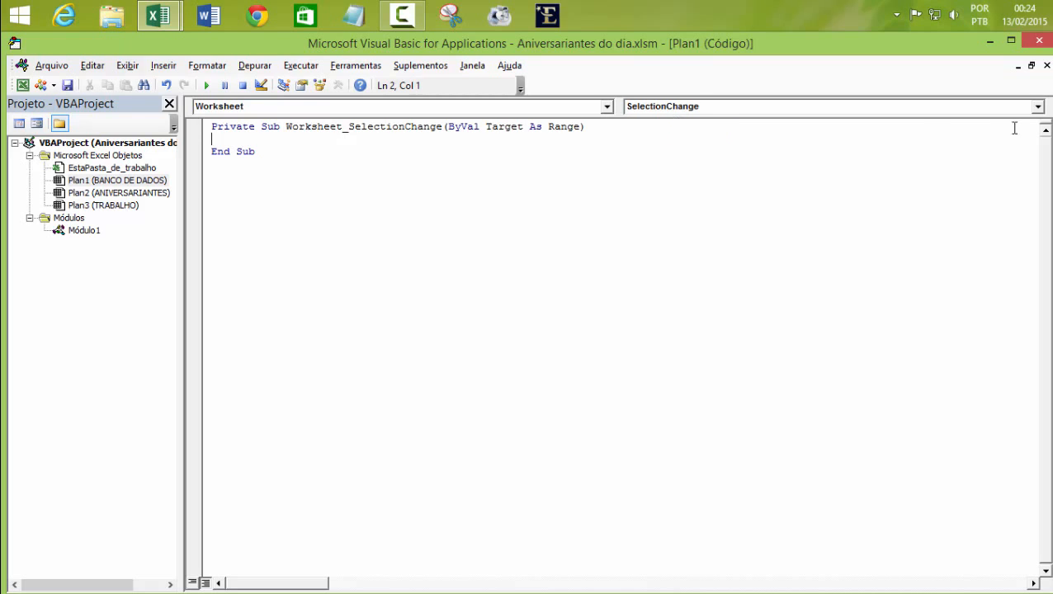
- Add a Worksheet_Calculate event procedure to Plan1 (BANCO DE DADOS) and delete the empty Worksheet_SelectionChange procedure
{"action": "left_click", "coordinate": [1037, 106]}
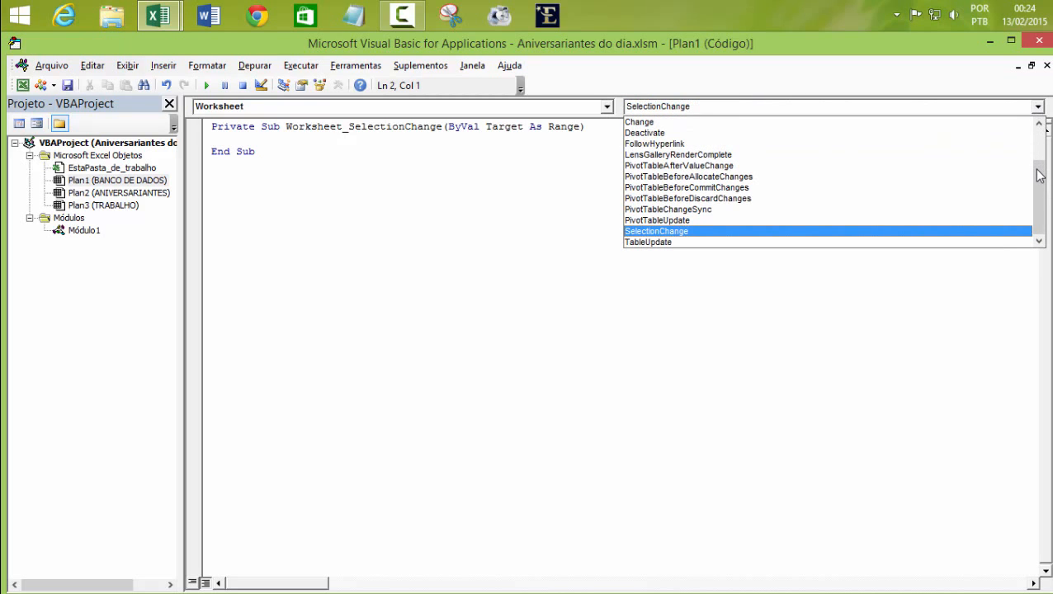
{"action": "scroll", "coordinate": [1039, 175], "scroll_direction": "up", "scroll_amount": 1}
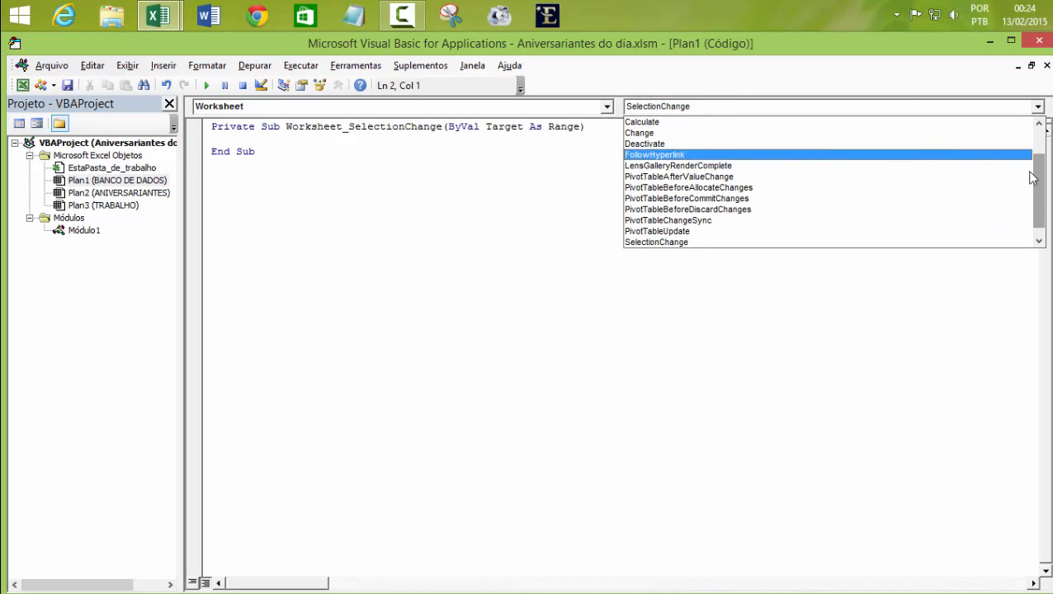
{"action": "scroll", "coordinate": [1041, 182], "scroll_direction": "up", "scroll_amount": 2}
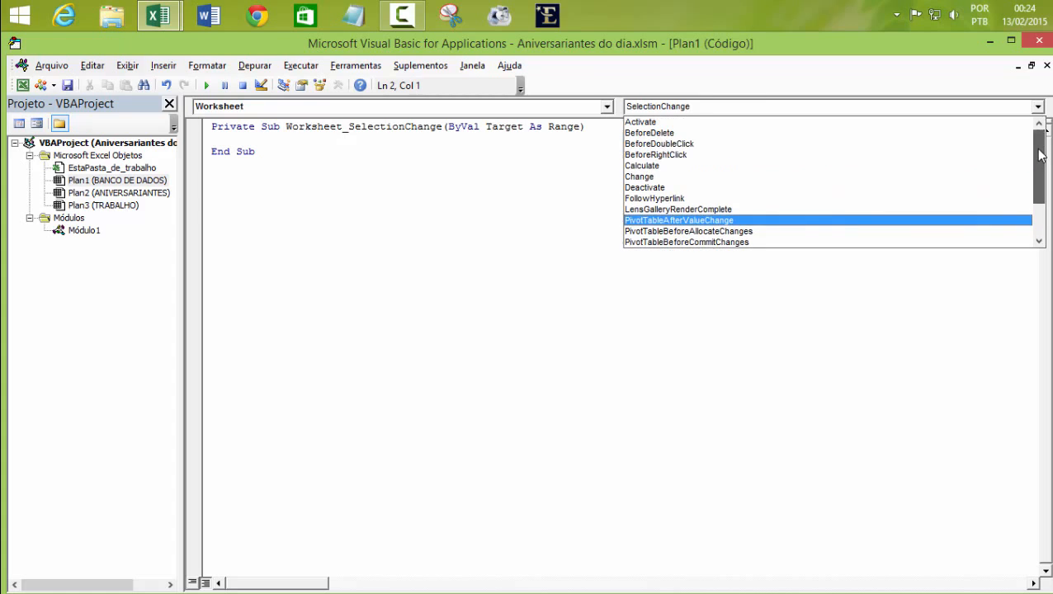
{"action": "left_click", "coordinate": [643, 166]}
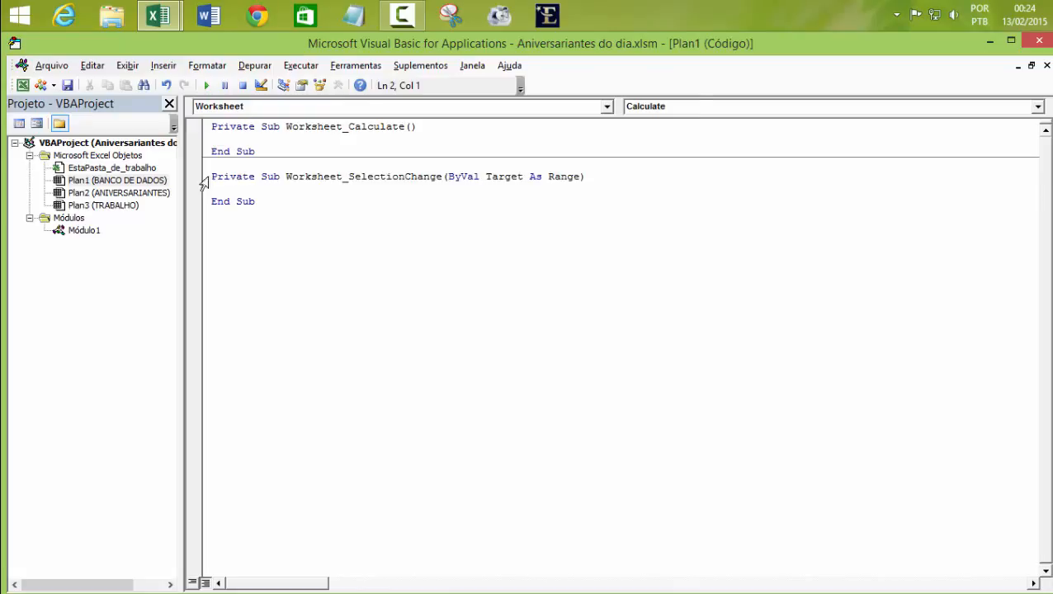
{"action": "left_click_drag", "start_coordinate": [203, 178], "coordinate": [222, 216]}
{"action": "key", "text": "Delete"}
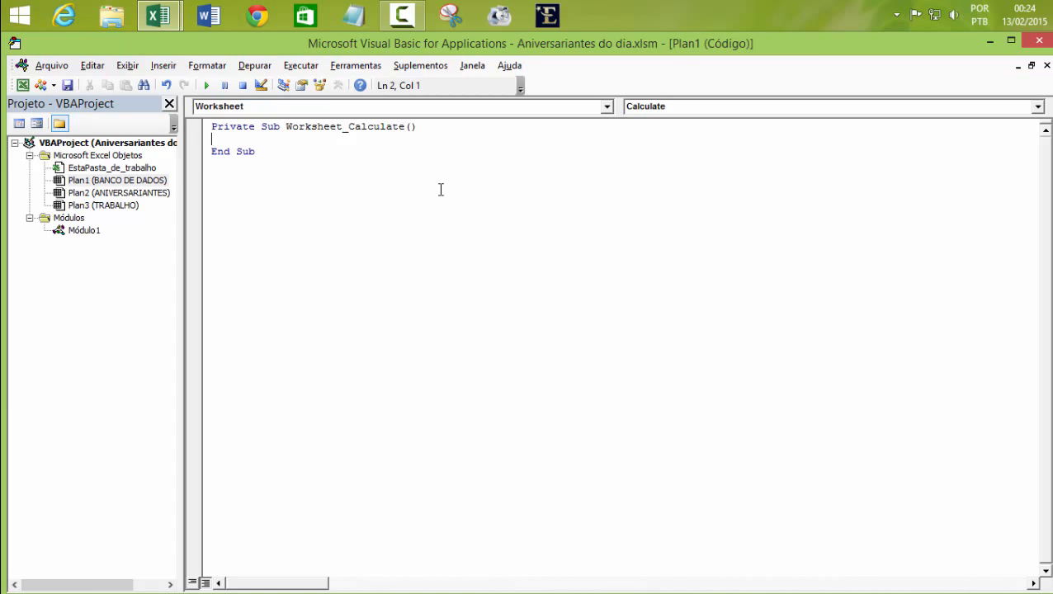
- Check the defined name of the CONTADOR cell N2 on BANCO DE DADOS, and return to the Visual Basic editor
{"action": "left_click", "coordinate": [159, 15]}
{"action": "left_click", "coordinate": [122, 132]}
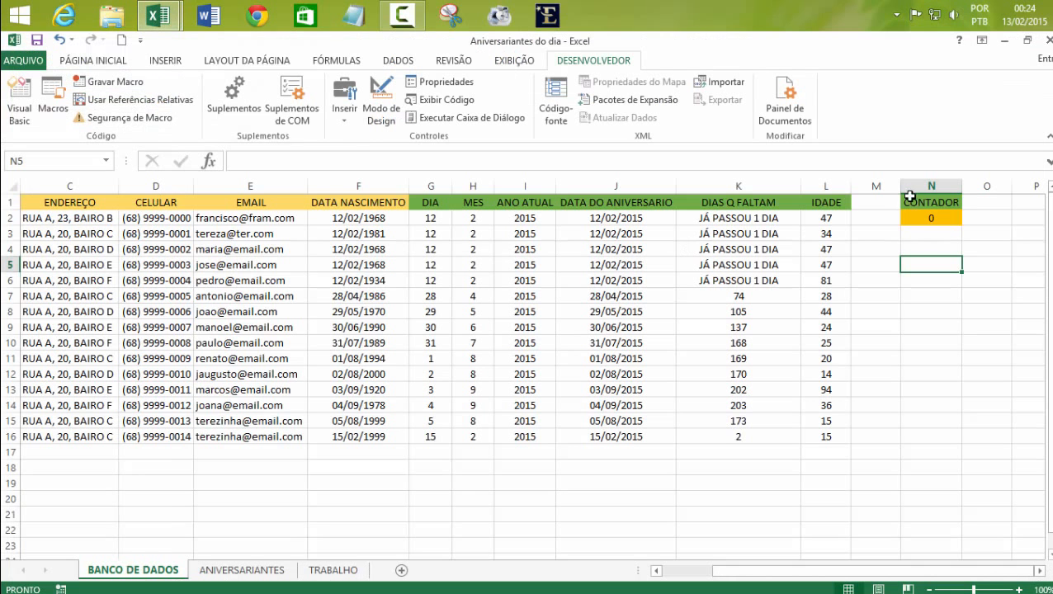
{"action": "left_click", "coordinate": [934, 216]}
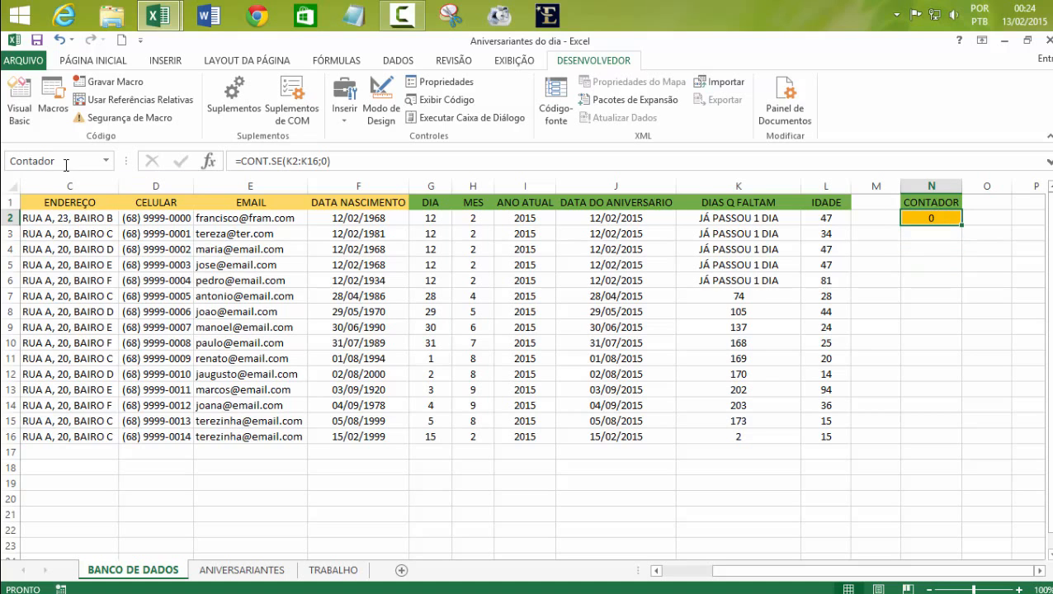
{"action": "left_click", "coordinate": [139, 26]}
{"action": "left_click", "coordinate": [227, 110]}
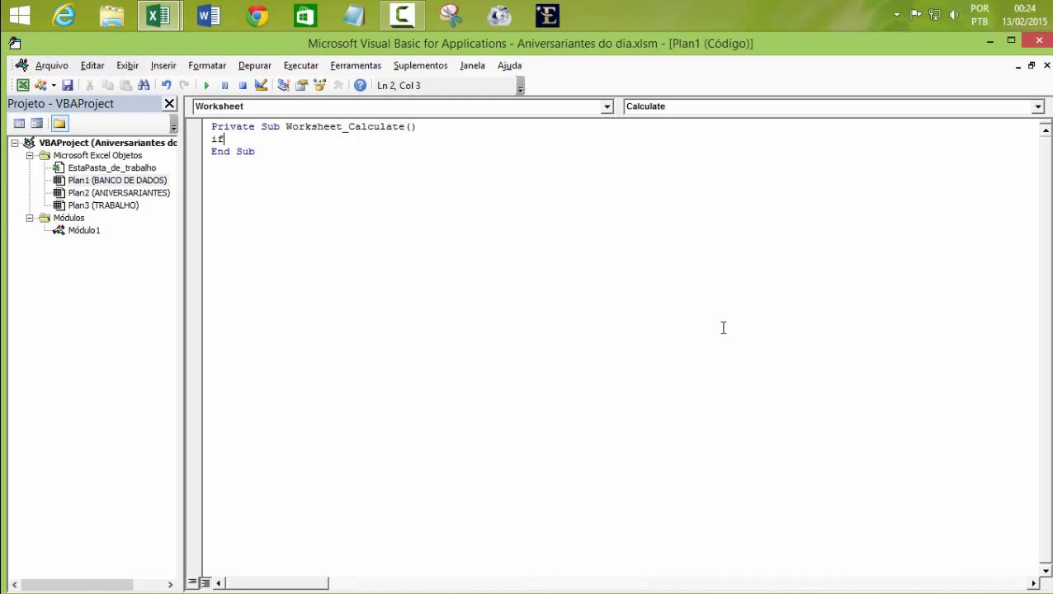
- Start the Worksheet_Calculate body with the condition If Plan1.Range("Contador") = 0 Then
{"action": "type", "text": "p"}
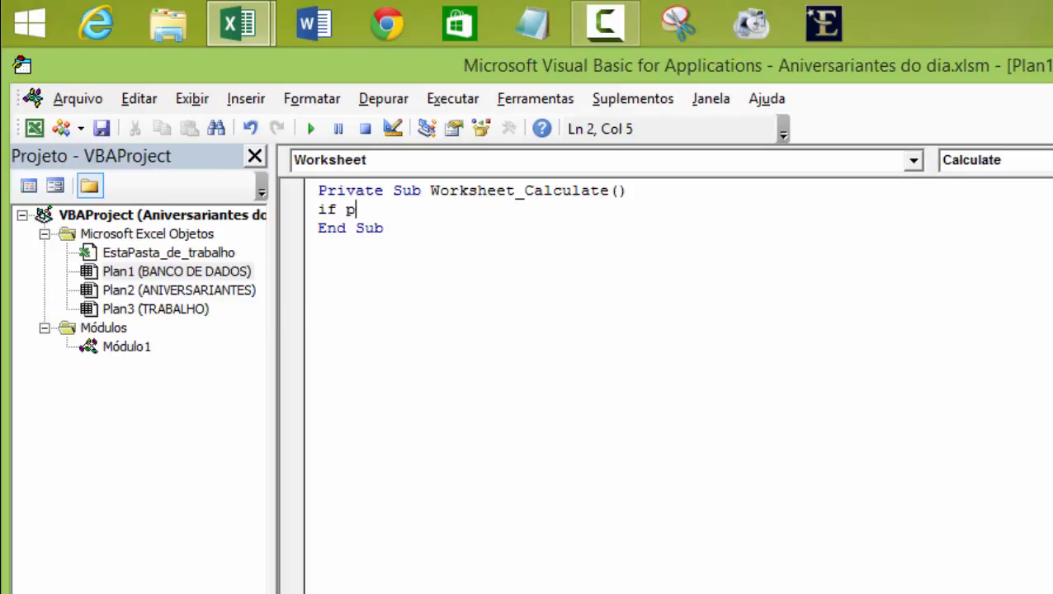
{"action": "type", "text": "lan1.ra"}
{"action": "key", "text": "Tab"}
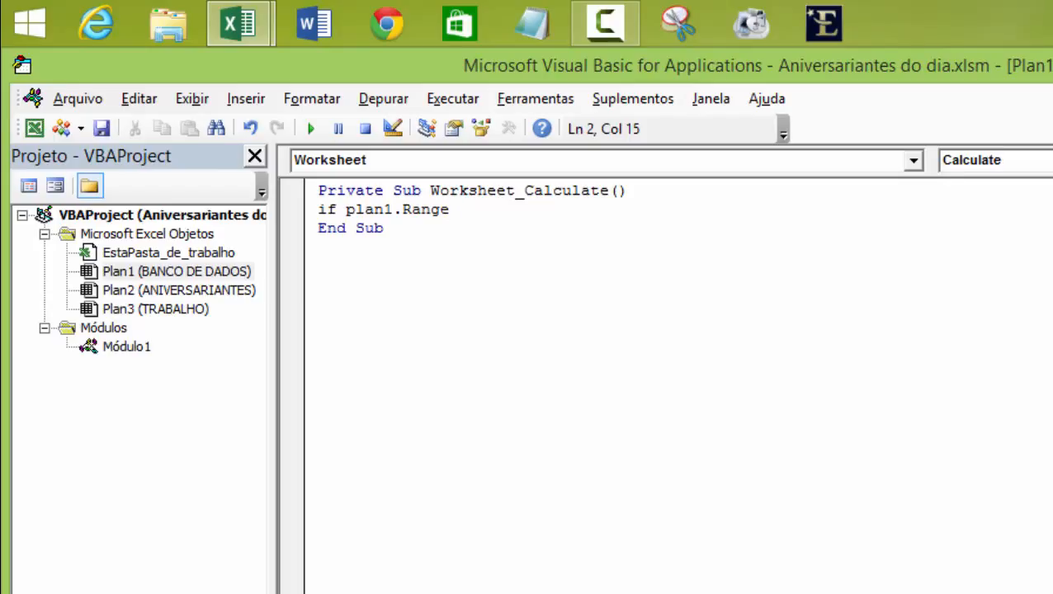
{"action": "type", "text": "(\"Contador"}
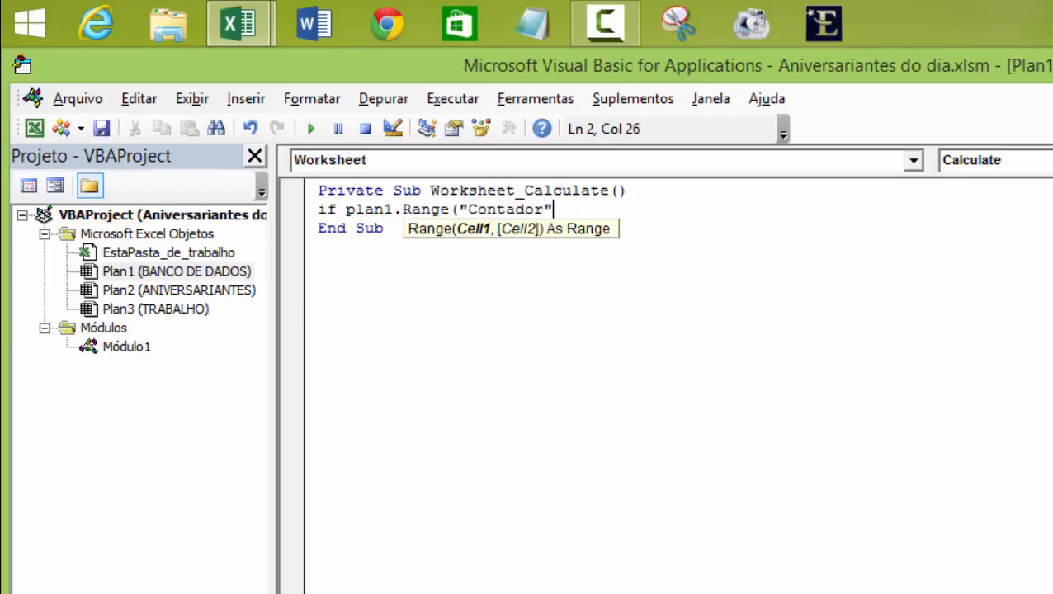
{"action": "type", "text": "\")"}
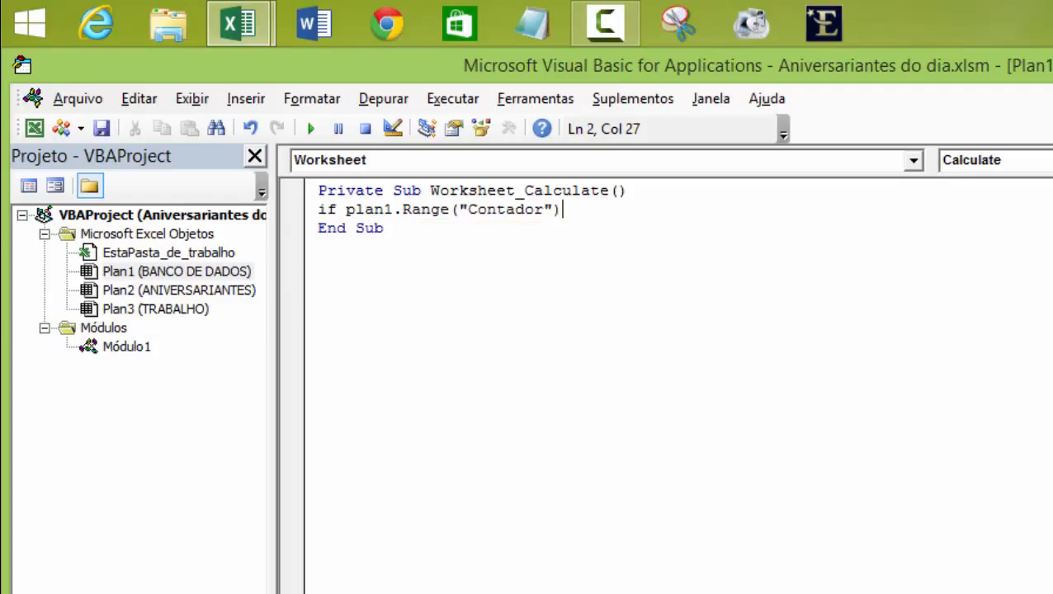
{"action": "type", "text": "=0 then"}
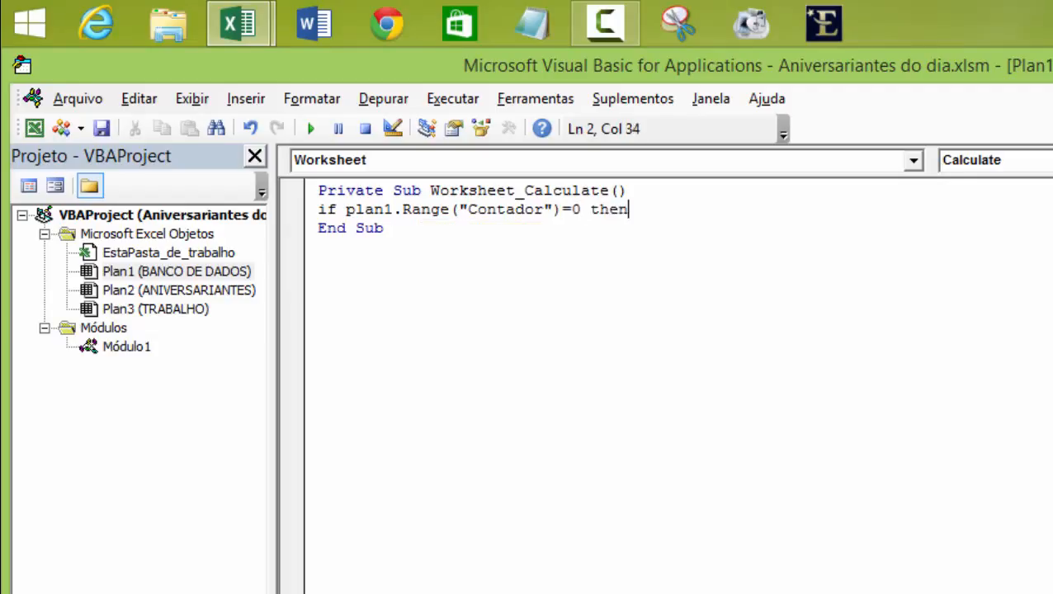
{"action": "key", "text": "Return"}
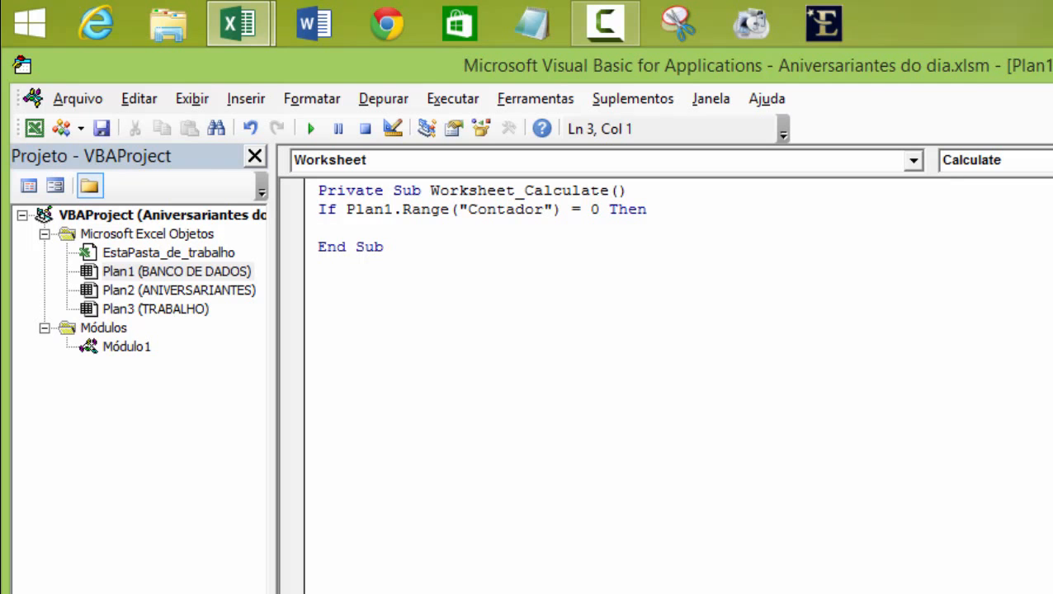
- Look at the red counter circle on TRABALHO and the command for inserting shapes, and return to the Visual Basic editor
{"action": "mouse_move", "coordinate": [258, 30]}
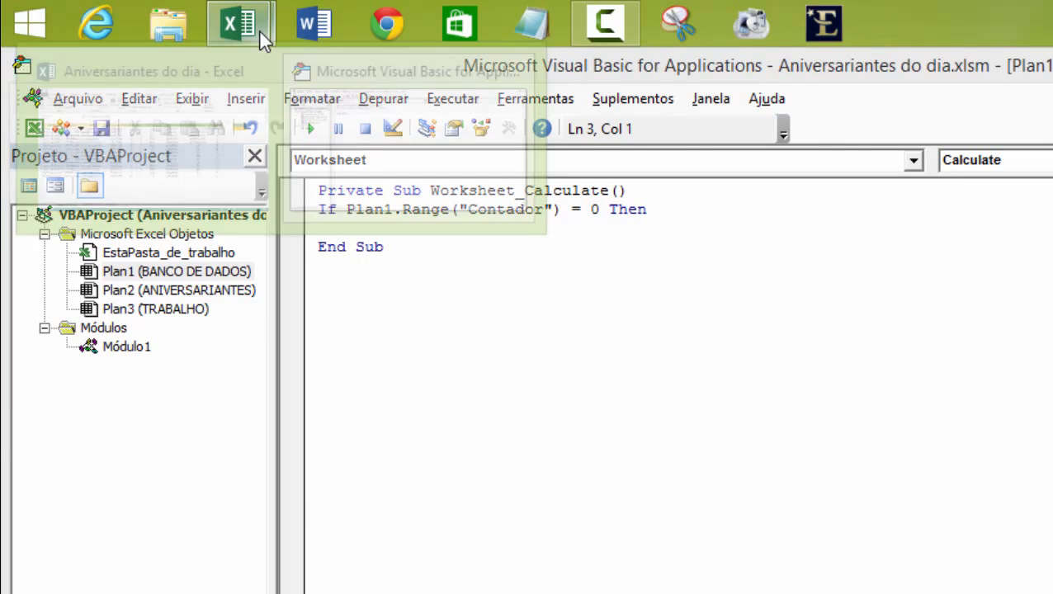
{"action": "left_click", "coordinate": [189, 218]}
{"action": "left_click", "coordinate": [268, 592]}
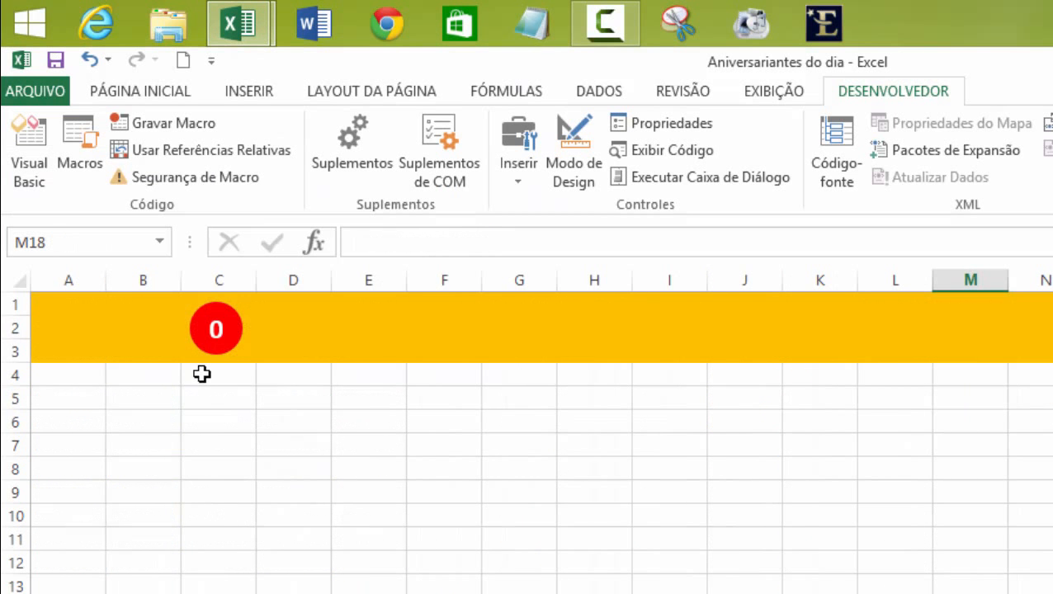
{"action": "left_click", "coordinate": [272, 96]}
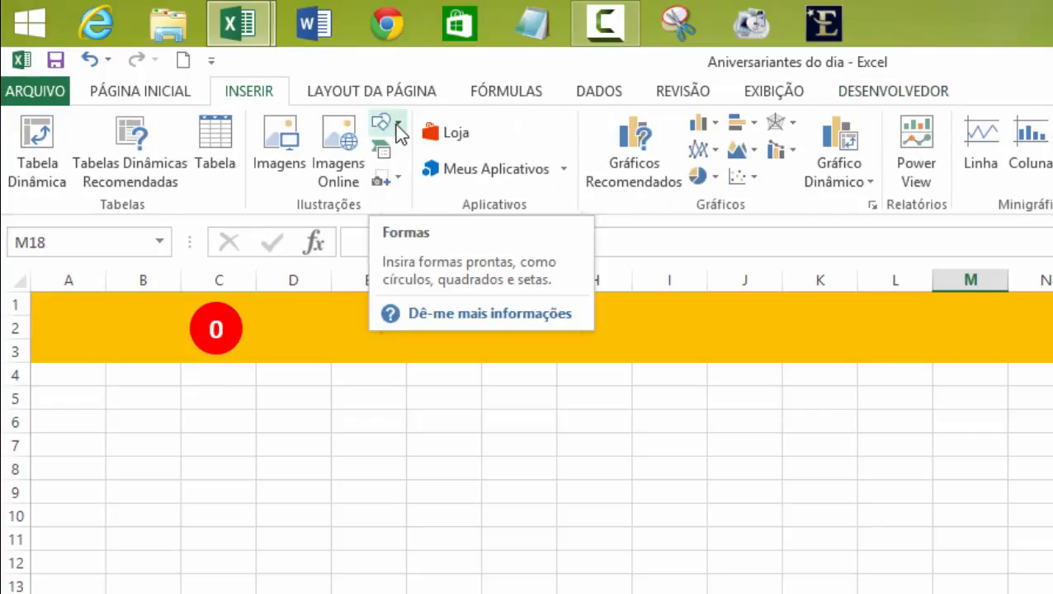
{"action": "left_click", "coordinate": [895, 585]}
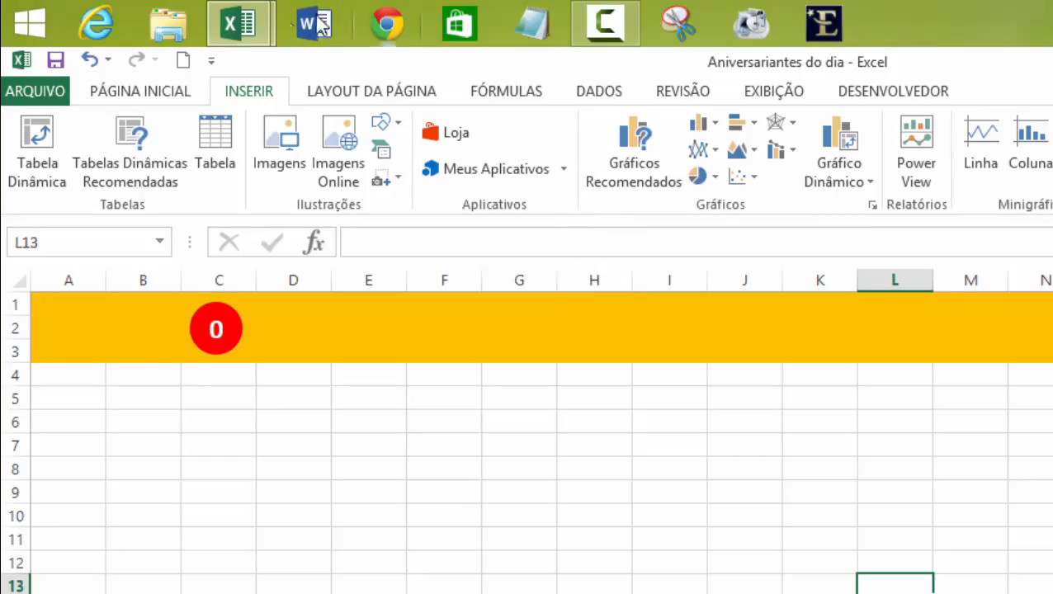
{"action": "mouse_move", "coordinate": [258, 37]}
{"action": "left_click", "coordinate": [376, 158]}
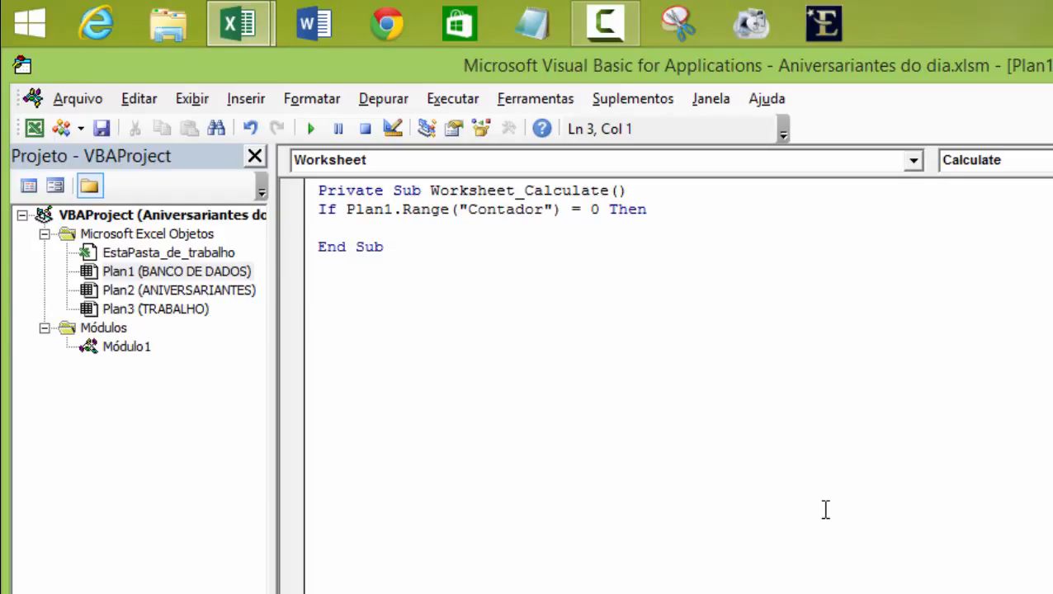
- Under the If line, enter the reference plan3.Shapes("VerNiver") to the circle on the TRABALHO sheet
{"action": "left_click", "coordinate": [175, 312]}
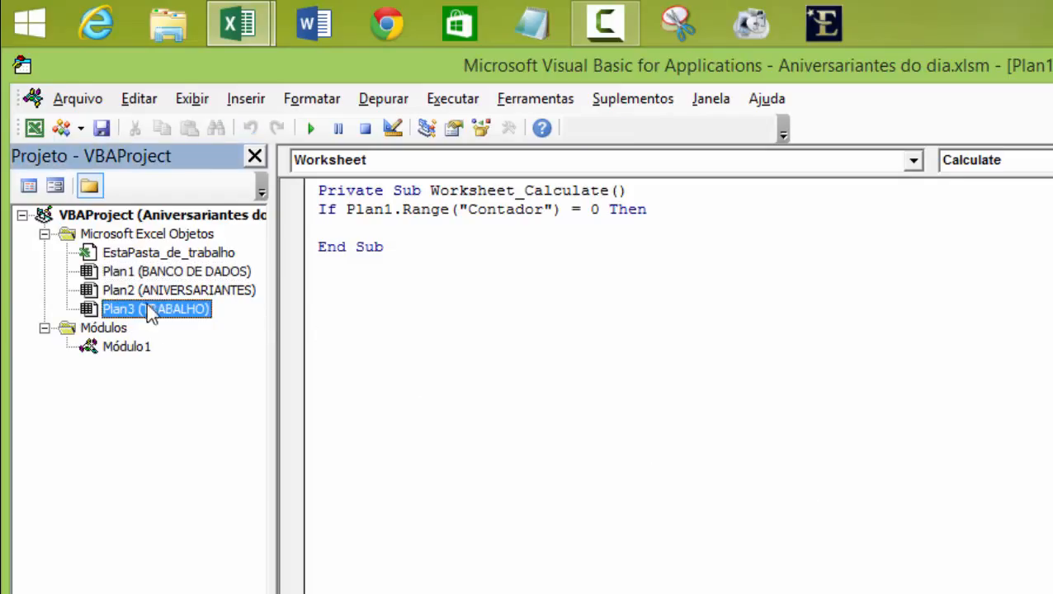
{"action": "left_click", "coordinate": [350, 230]}
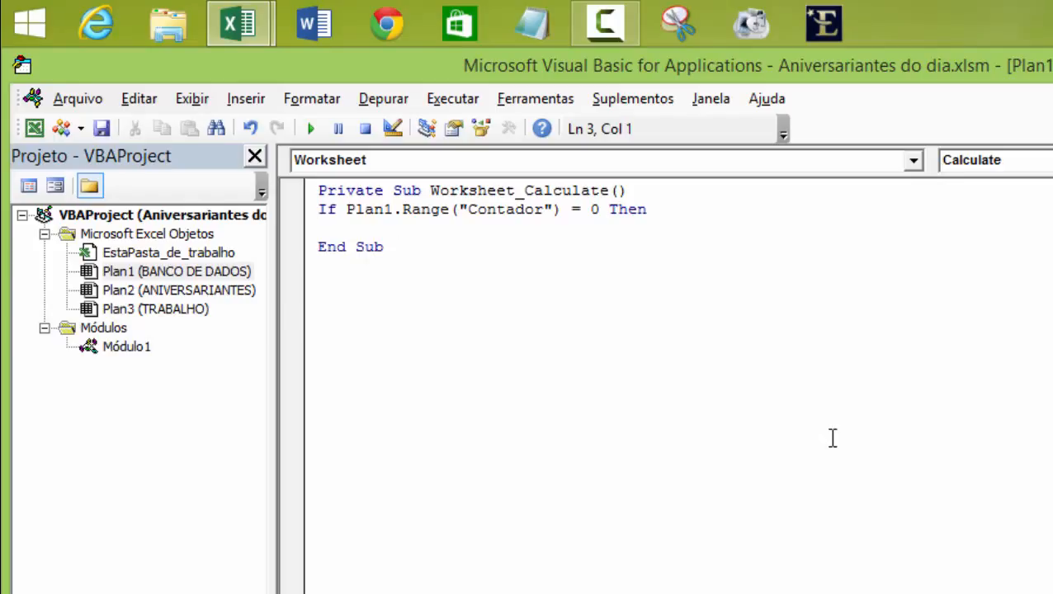
{"action": "type", "text": "plan3."}
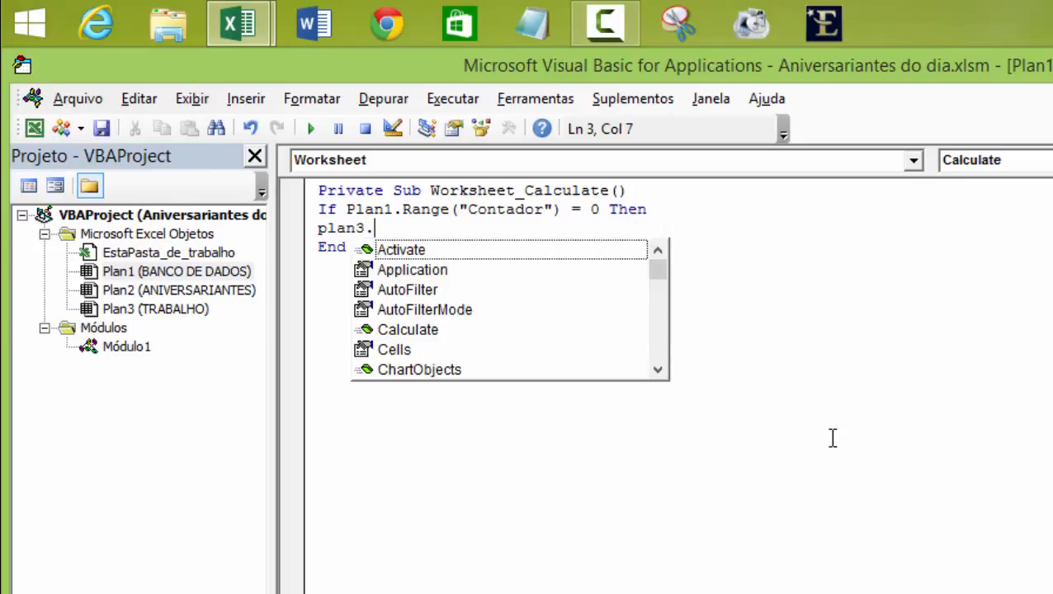
{"action": "type", "text": "sh"}
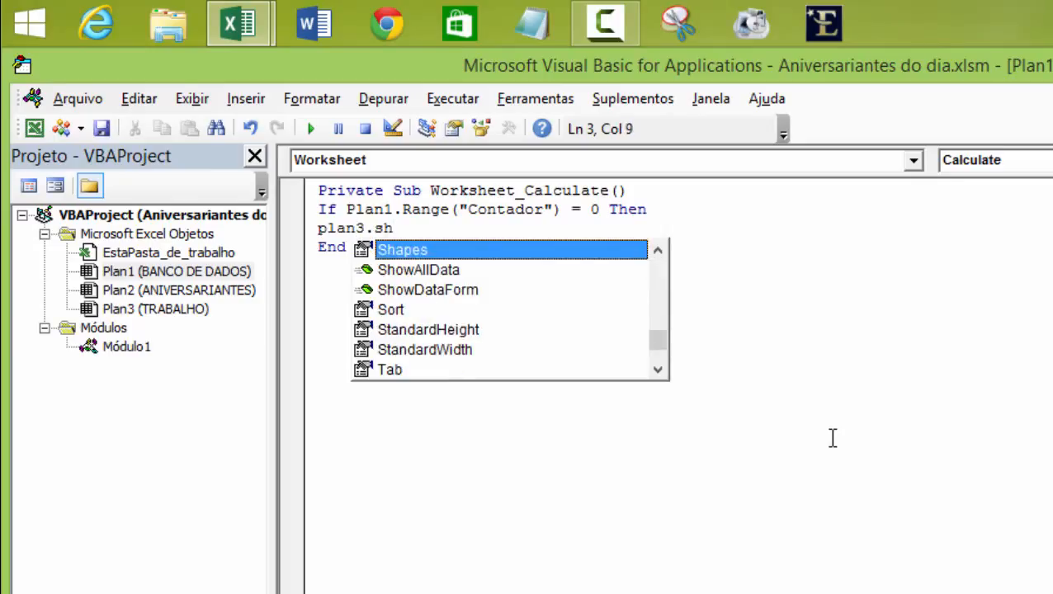
{"action": "key", "text": "Tab"}
{"action": "type", "text": "("}
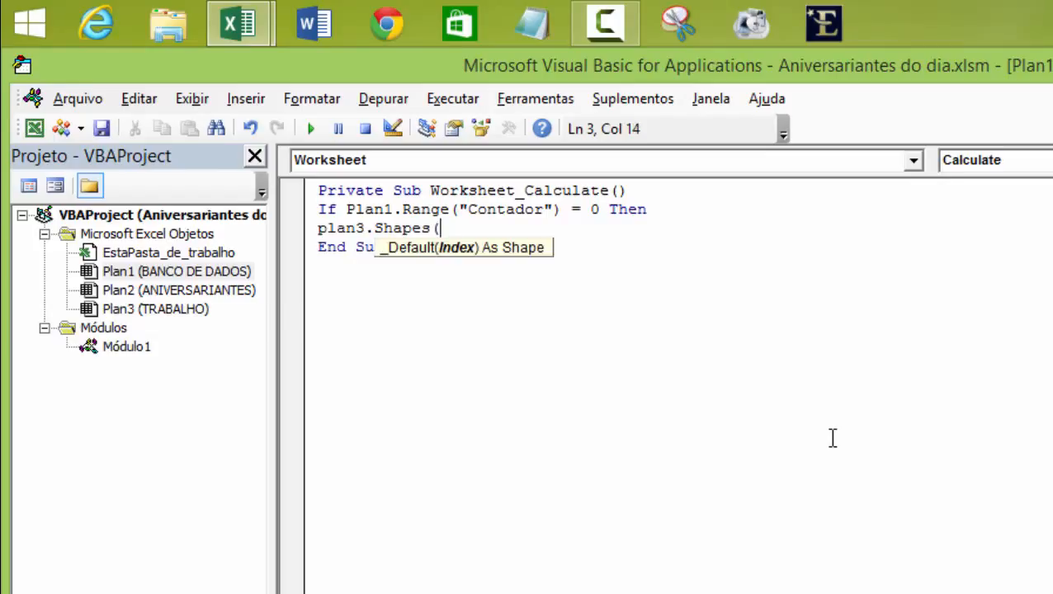
{"action": "type", "text": "\"VerNiver"}
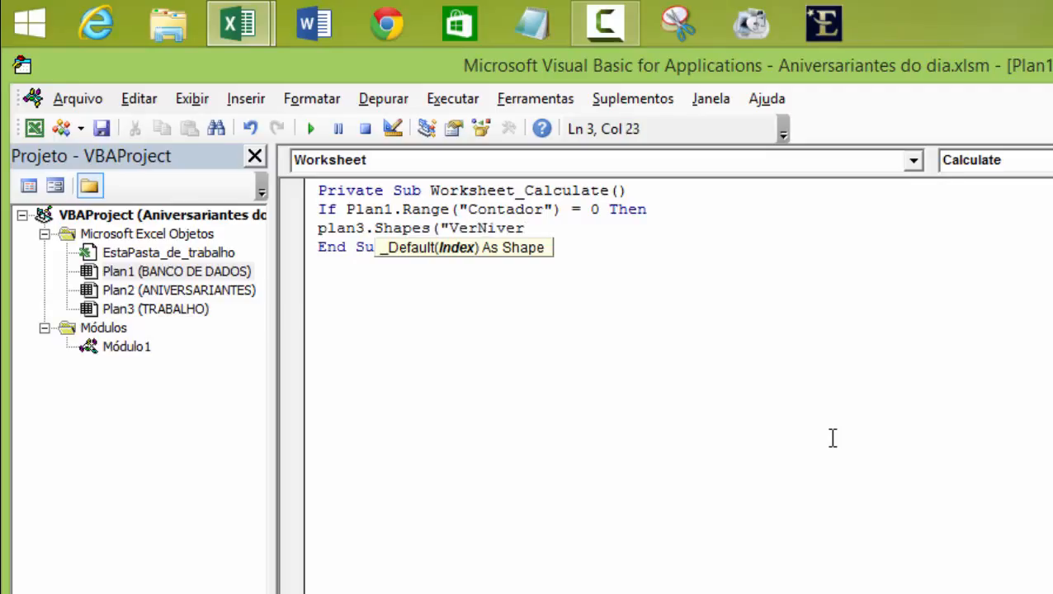
{"action": "type", "text": "\")"}
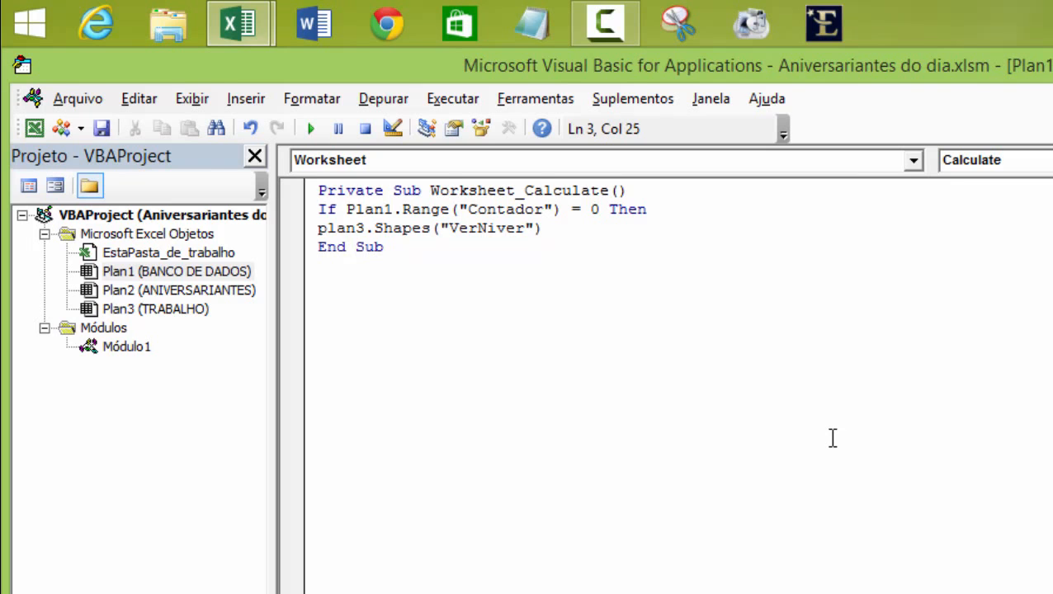
- Check the shape name of the red counter circle on TRABALHO, and return to the Worksheet_Calculate code
{"action": "mouse_move", "coordinate": [237, 25]}
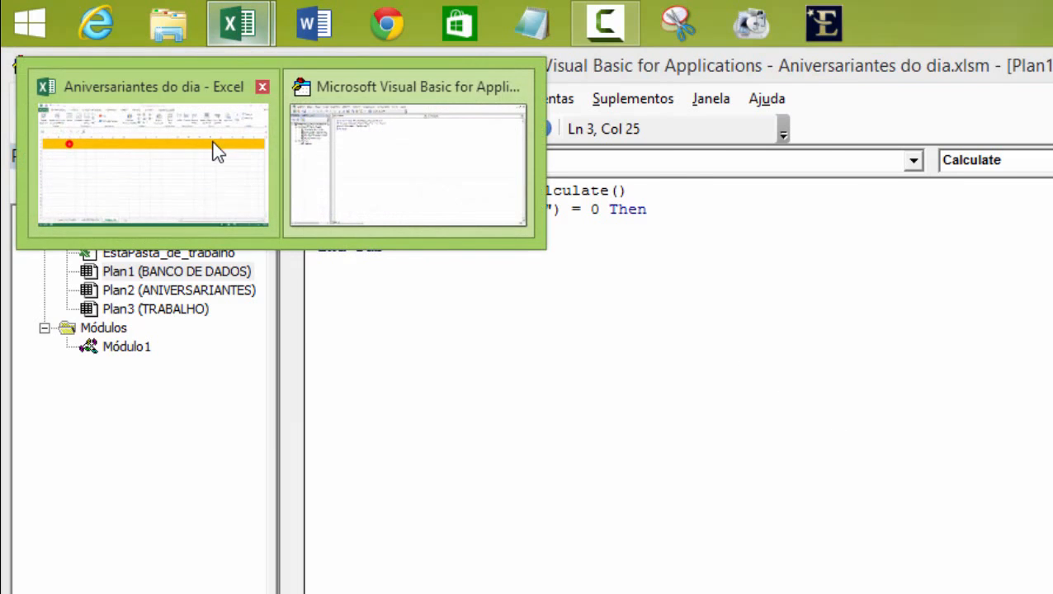
{"action": "left_click", "coordinate": [216, 151]}
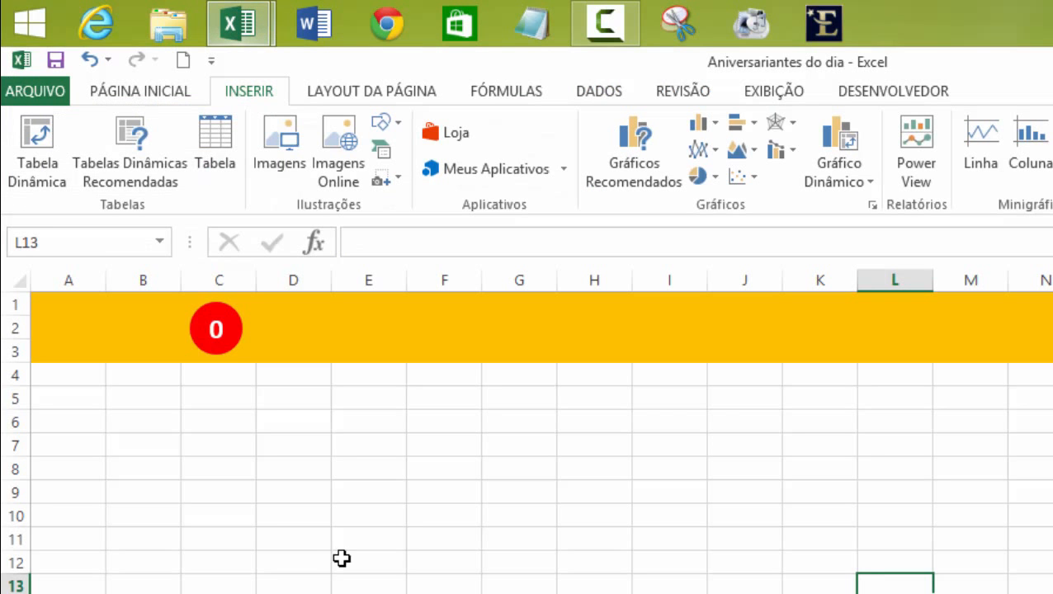
{"action": "left_click", "coordinate": [206, 350]}
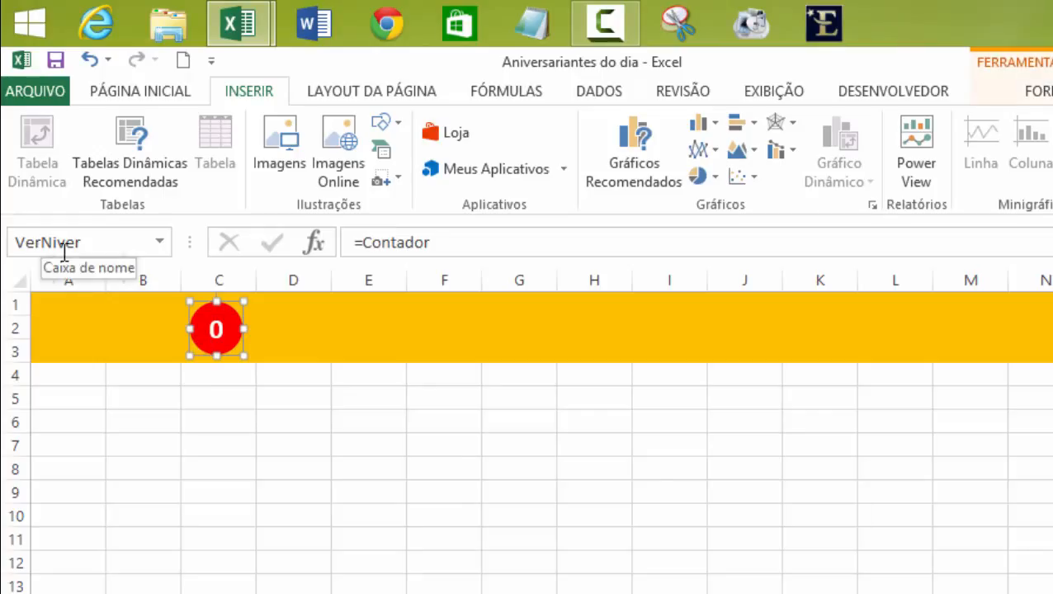
{"action": "left_click", "coordinate": [456, 444]}
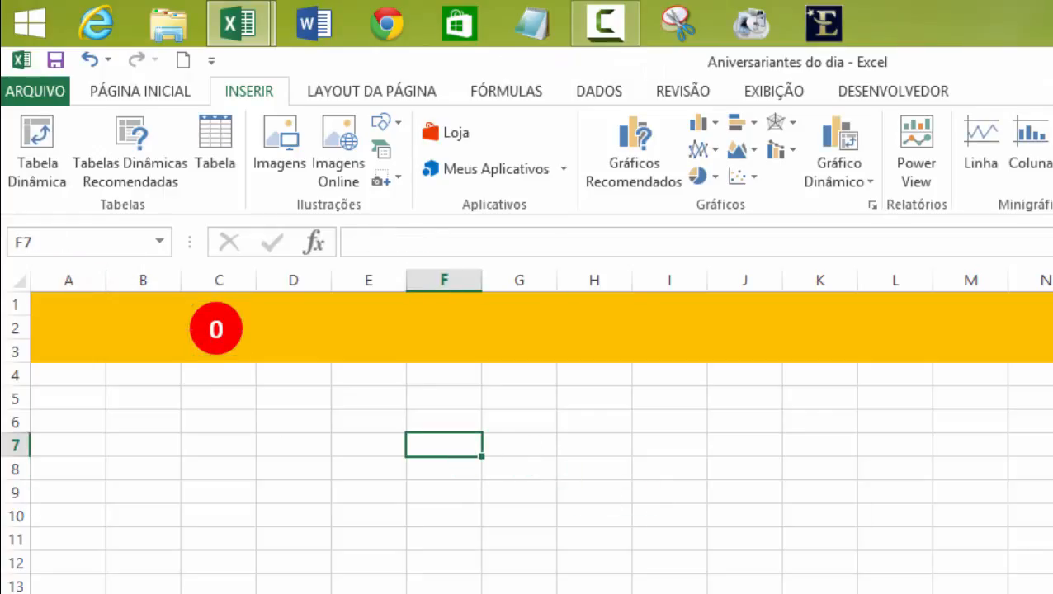
{"action": "mouse_move", "coordinate": [241, 31]}
{"action": "left_click", "coordinate": [411, 155]}
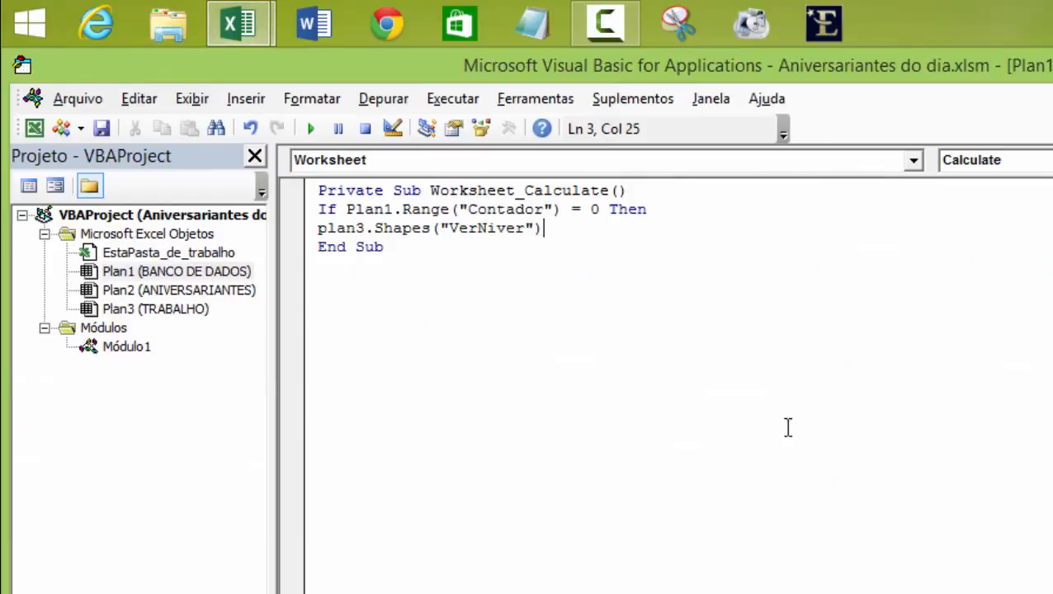
- Complete the VerNiver statement under the If line with .Visible = msoFalse
{"action": "type", "text": "."}
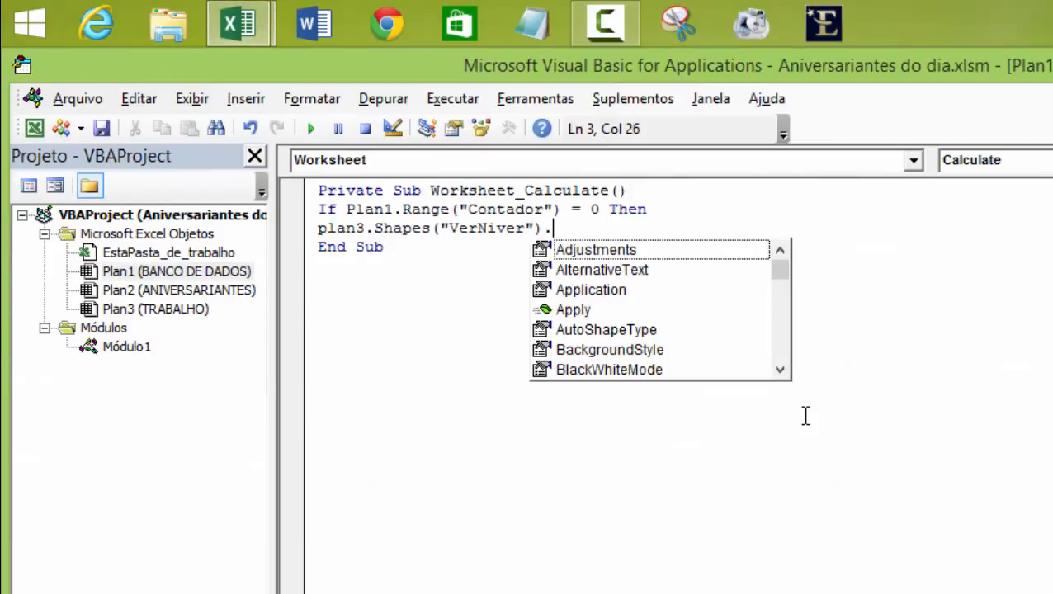
{"action": "type", "text": "vis"}
{"action": "key", "text": "Tab"}
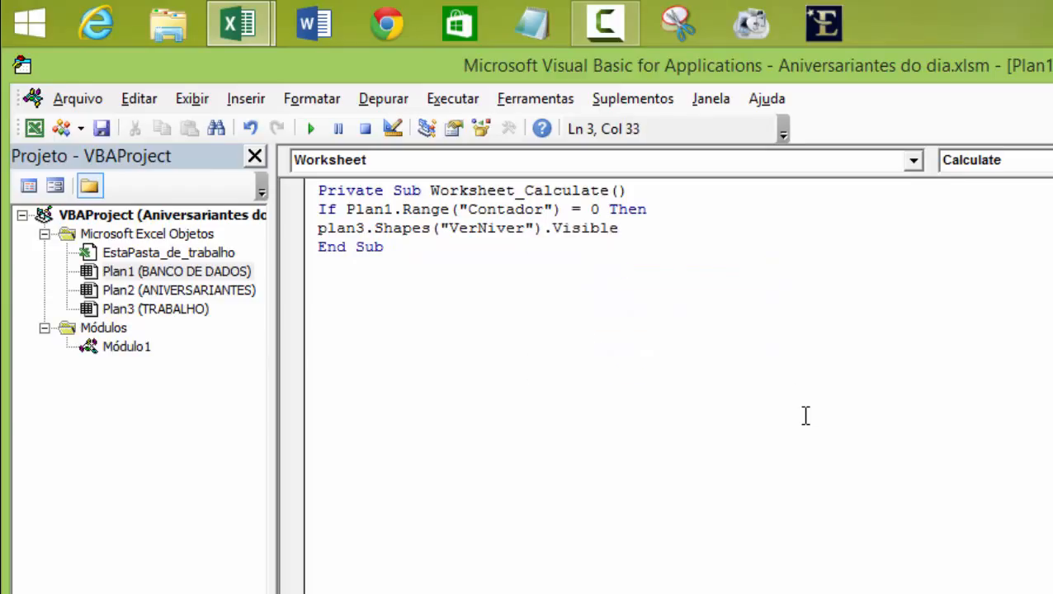
{"action": "type", "text": "=fa"}
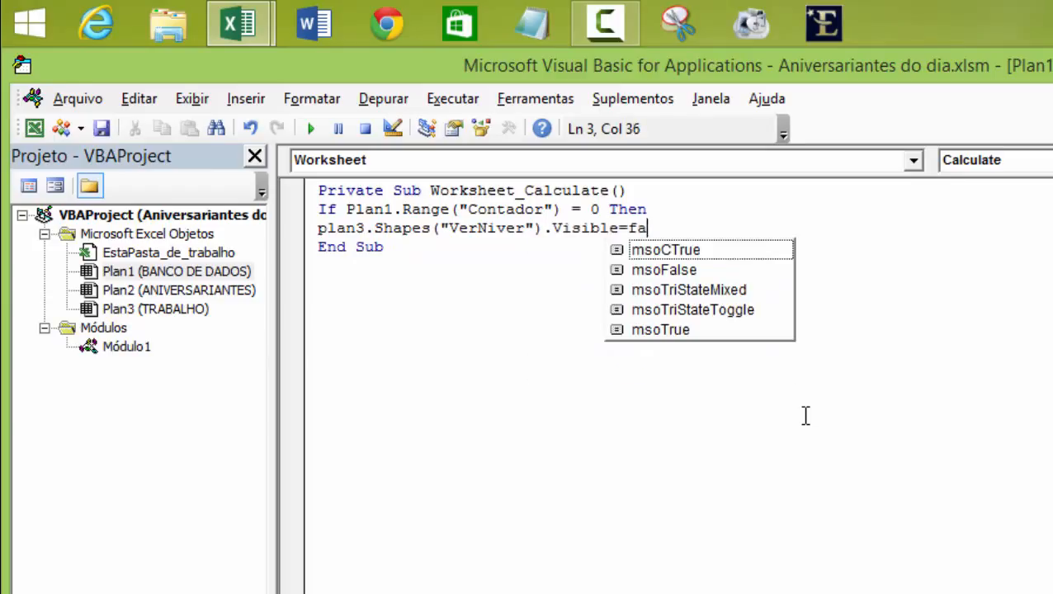
{"action": "key", "text": "Down"}
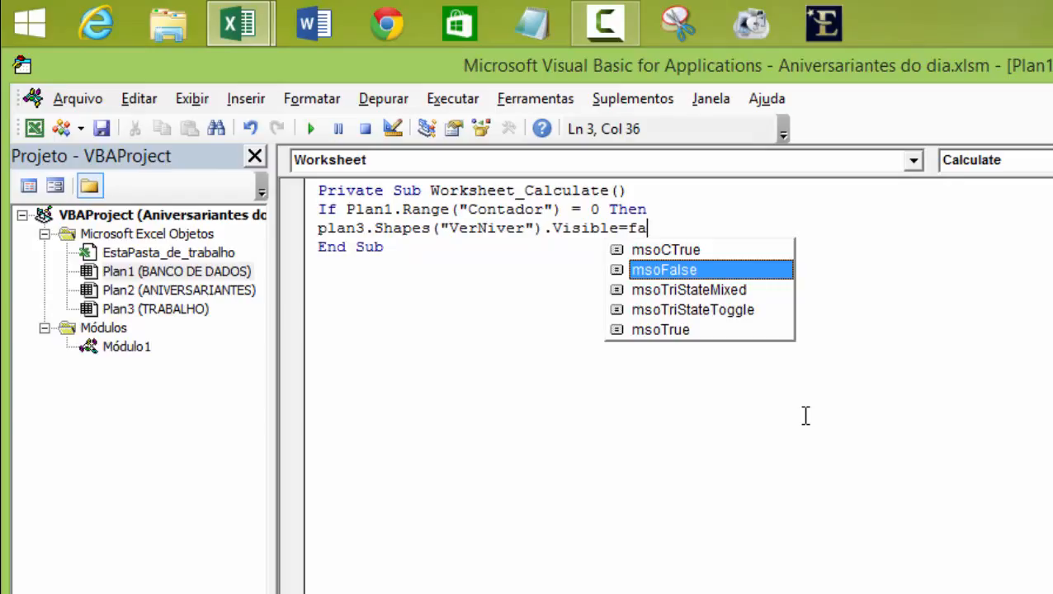
{"action": "key", "text": "Return"}
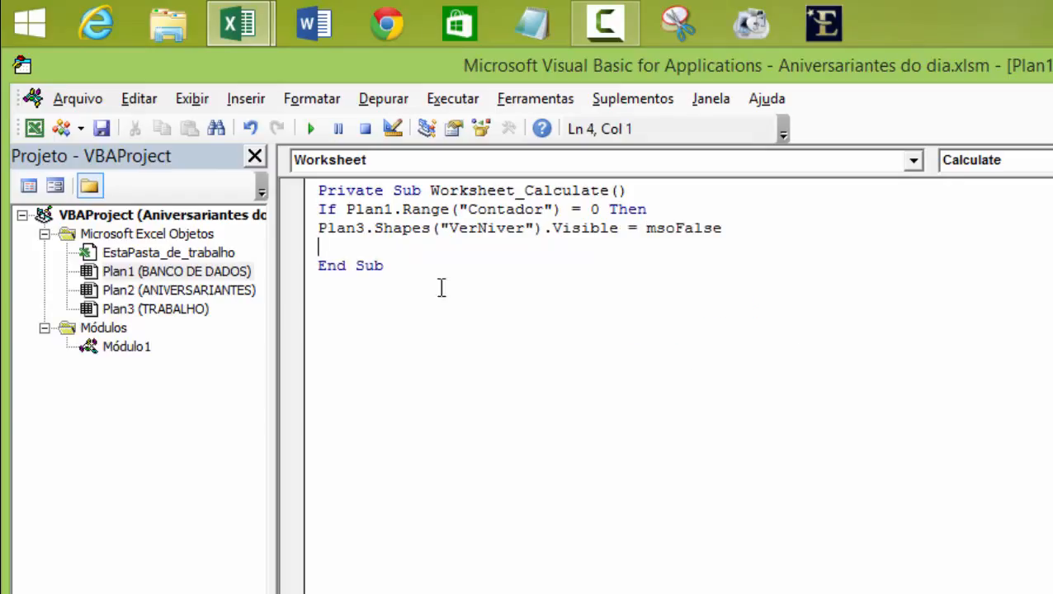
- Duplicate the VerNiver visibility statement on the line below and change the shape name in the copy to SemNiver
{"action": "left_click_drag", "start_coordinate": [320, 230], "coordinate": [741, 228]}
{"action": "key", "text": "ctrl+c"}
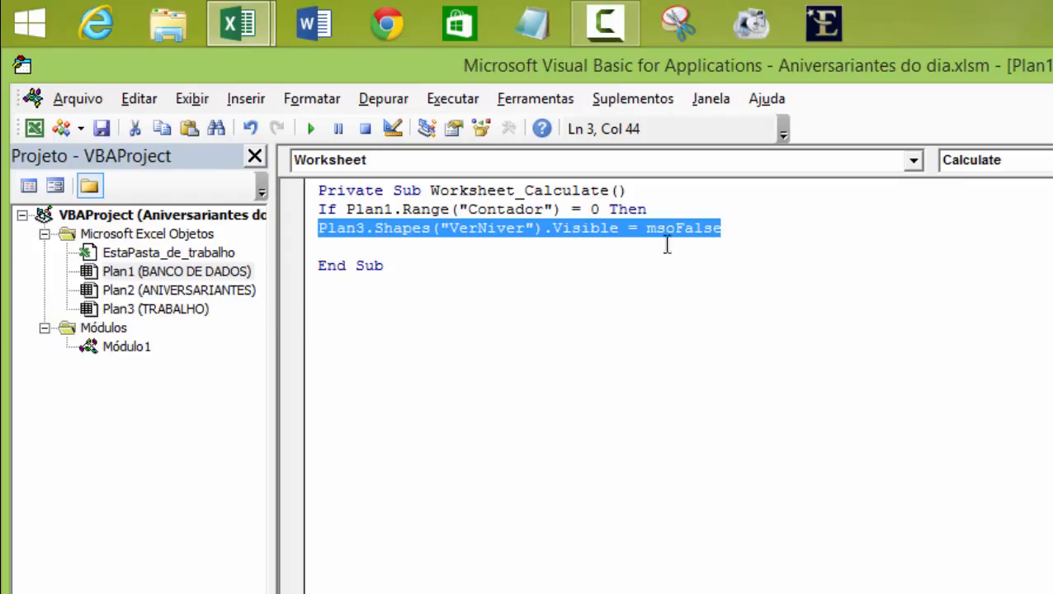
{"action": "left_click", "coordinate": [468, 249]}
{"action": "key", "text": "ctrl+v"}
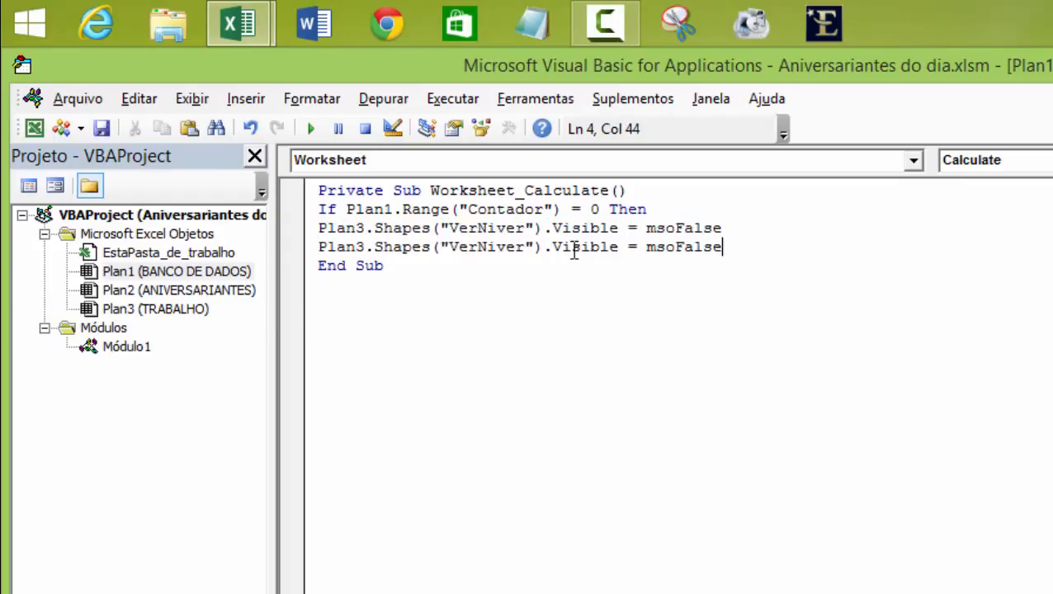
{"action": "left_click", "coordinate": [478, 249]}
{"action": "key", "text": "BackSpace"}
{"action": "key", "text": "BackSpace"}
{"action": "key", "text": "BackSpace"}
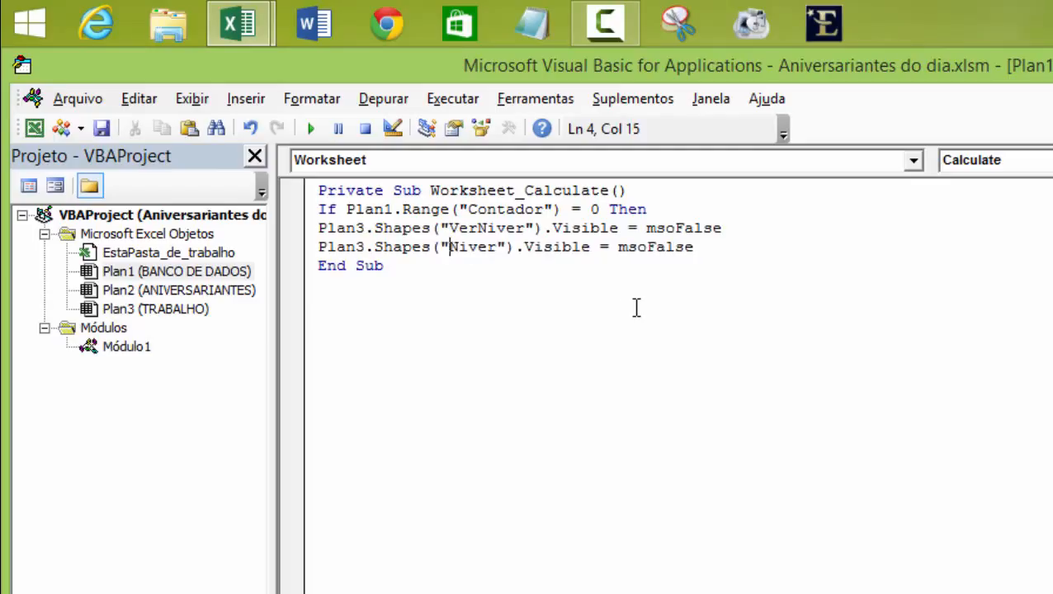
{"action": "type", "text": "Sem"}
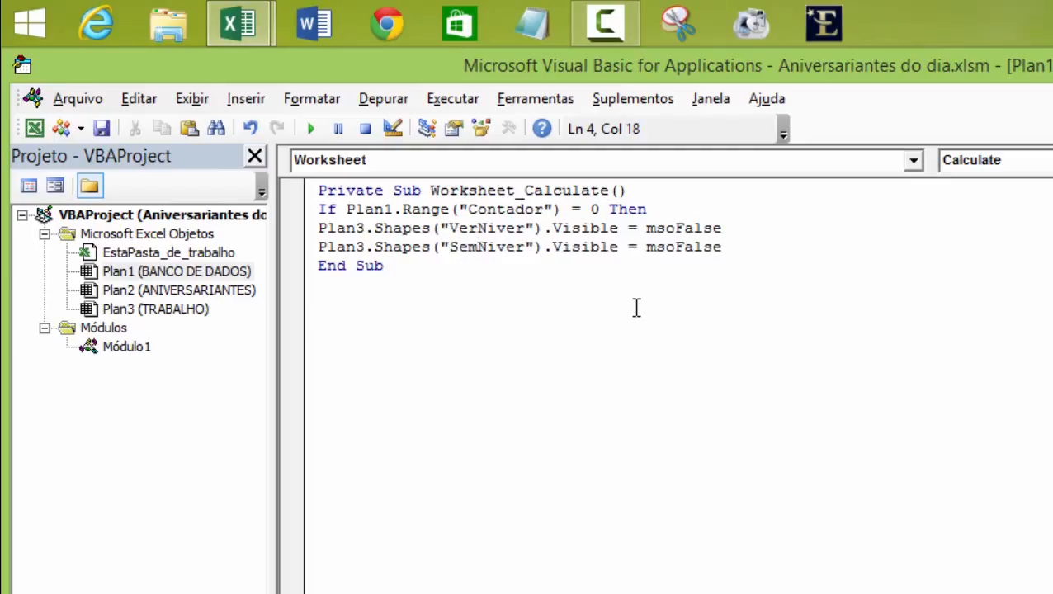
- Set the Visible property of the SemNiver shape to msoCTrue
{"action": "double_click", "coordinate": [654, 248]}
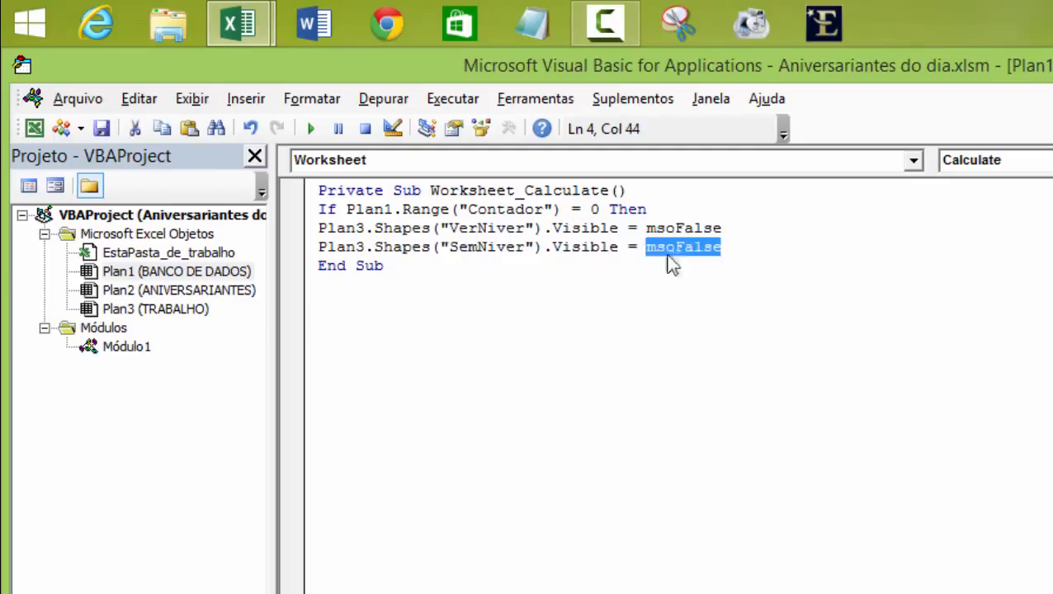
{"action": "key", "text": "BackSpace"}
{"action": "key", "text": "BackSpace"}
{"action": "key", "text": "BackSpace"}
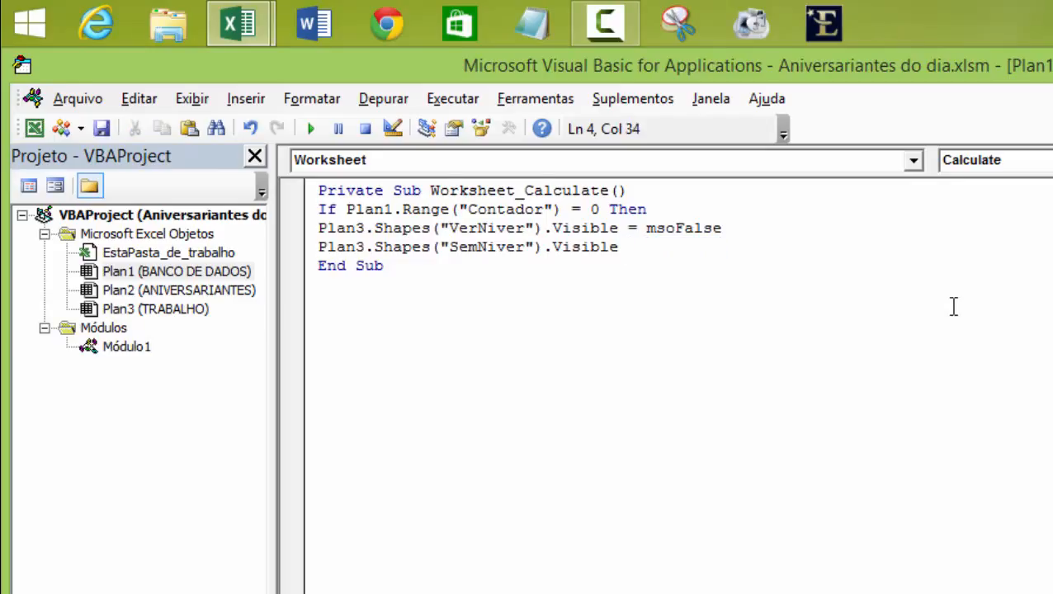
{"action": "type", "text": "="}
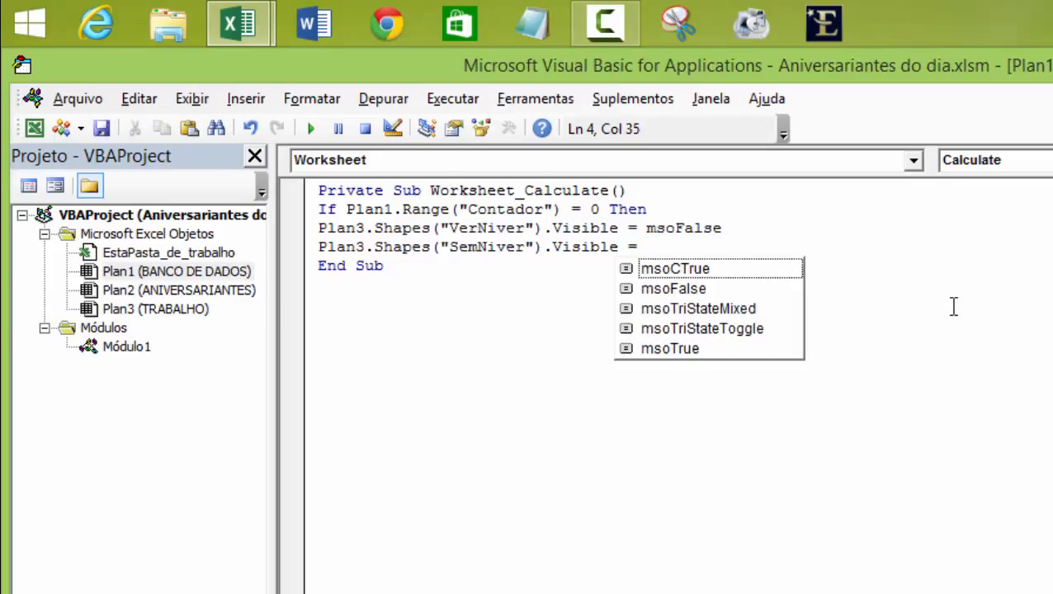
{"action": "key", "text": "Tab"}
{"action": "left_click", "coordinate": [873, 344]}
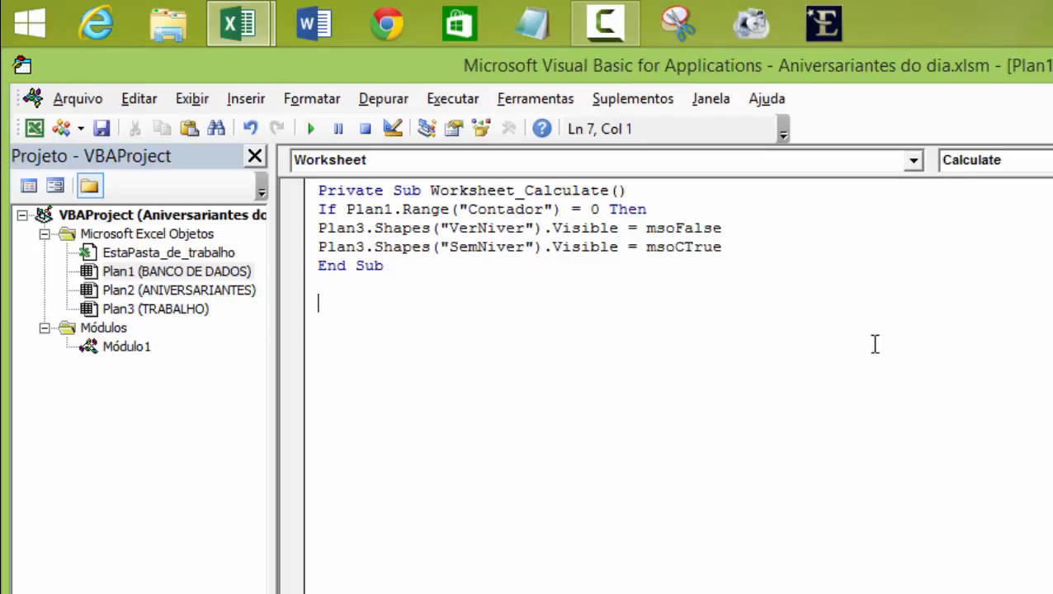
- Add an Else branch before End Sub containing a copy of the VerNiver and SemNiver visibility statements
{"action": "left_click", "coordinate": [731, 242]}
{"action": "key", "text": "Return"}
{"action": "type", "text": "else"}
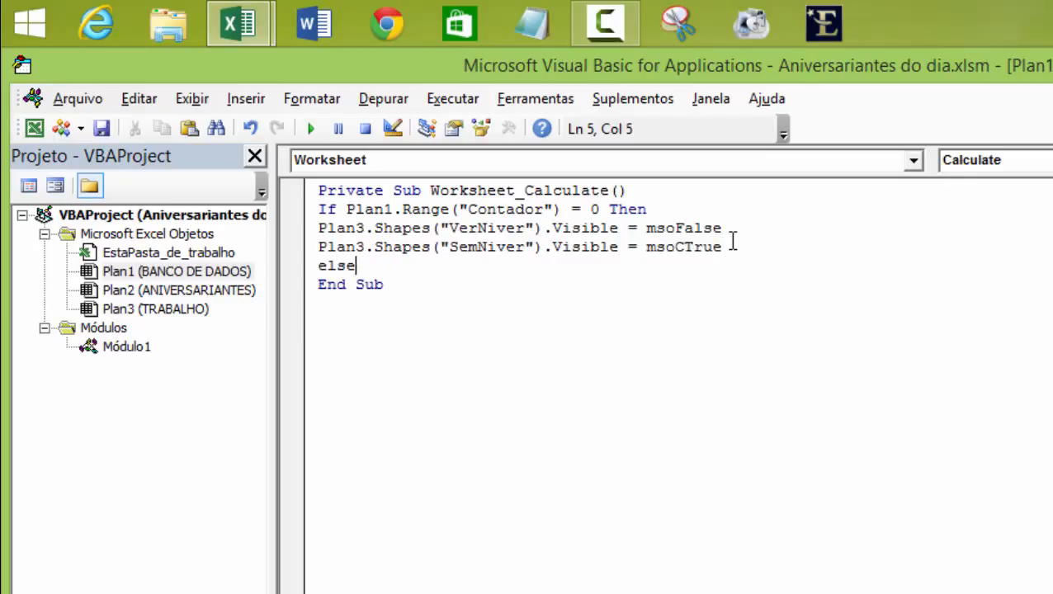
{"action": "key", "text": "Return"}
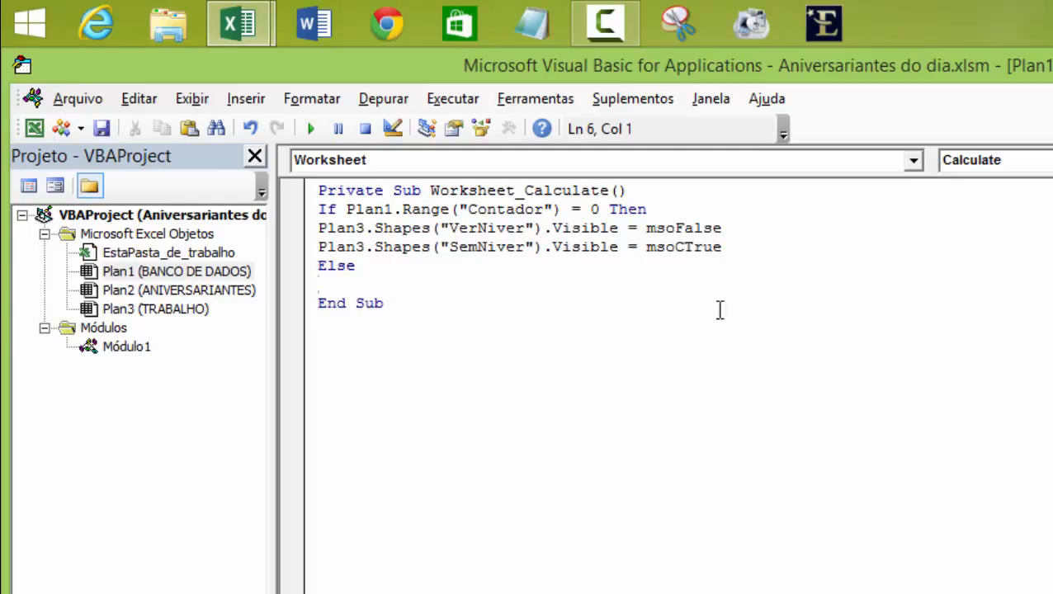
{"action": "left_click", "coordinate": [320, 229]}
{"action": "left_click_drag", "start_coordinate": [321, 229], "coordinate": [735, 247]}
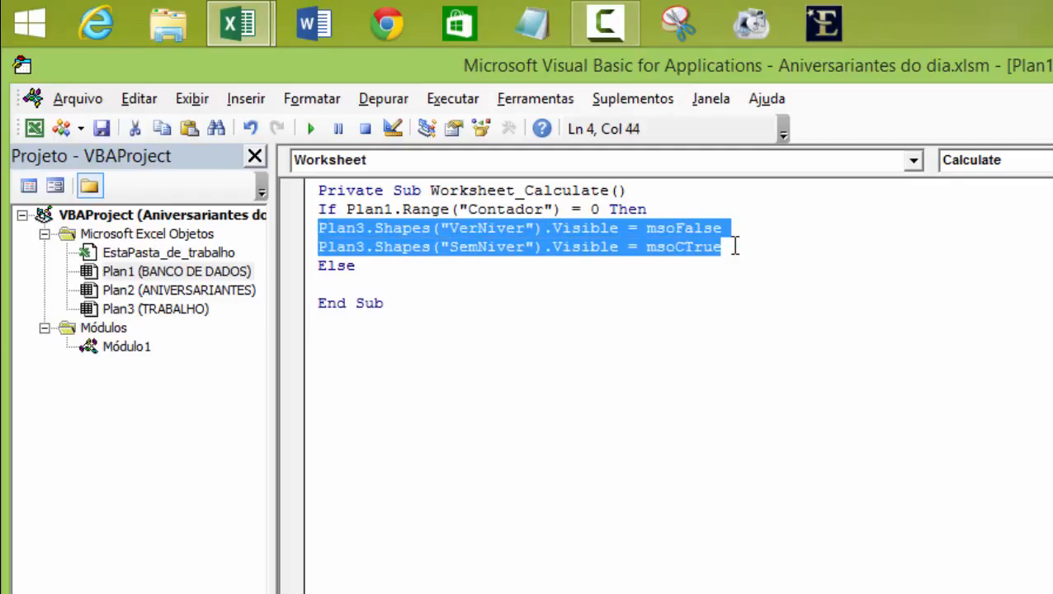
{"action": "left_click", "coordinate": [563, 280]}
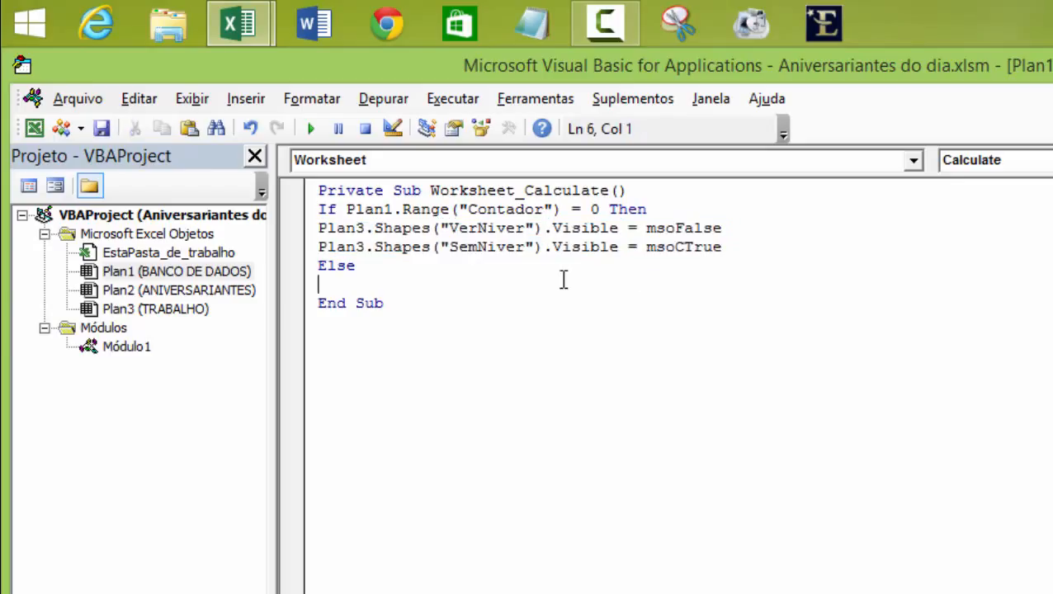
{"action": "type", "text": "Plan3.Shapes(\"VerNiver\").Visible = msoFalse Plan3.Shapes(\"SemNiver\").Visible = msoCTrue"}
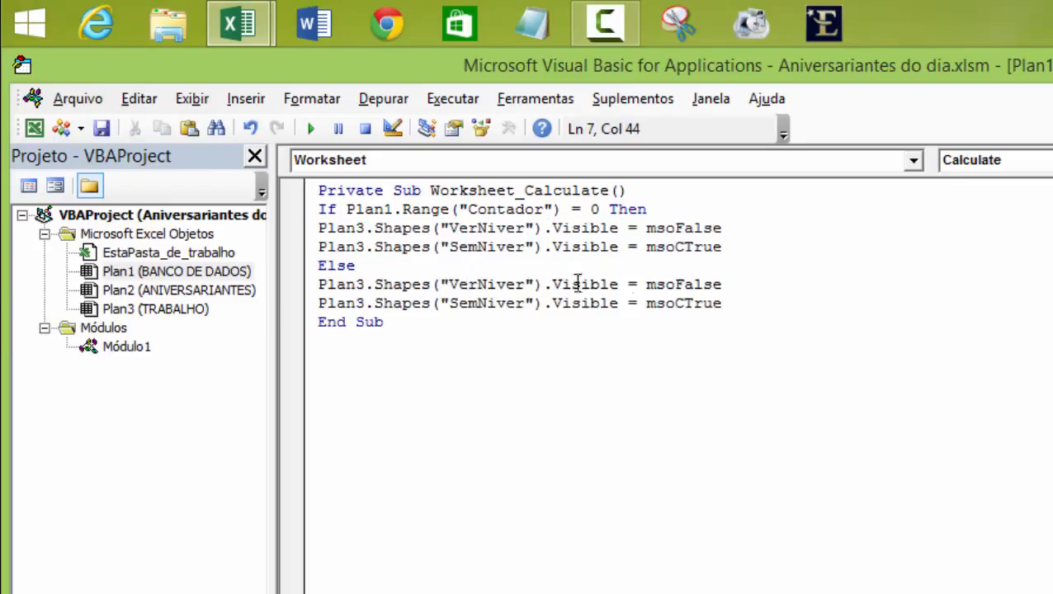
- In the Else branch, set the VerNiver shape's Visible value to msoCTrue
{"action": "double_click", "coordinate": [670, 283]}
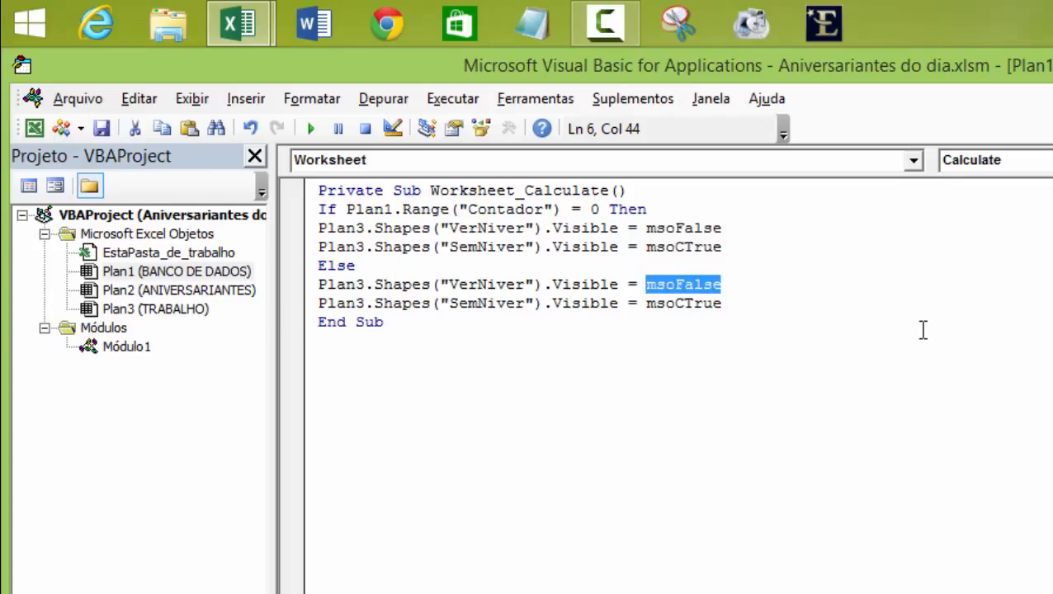
{"action": "double_click", "coordinate": [672, 247]}
{"action": "key", "text": "ctrl+c"}
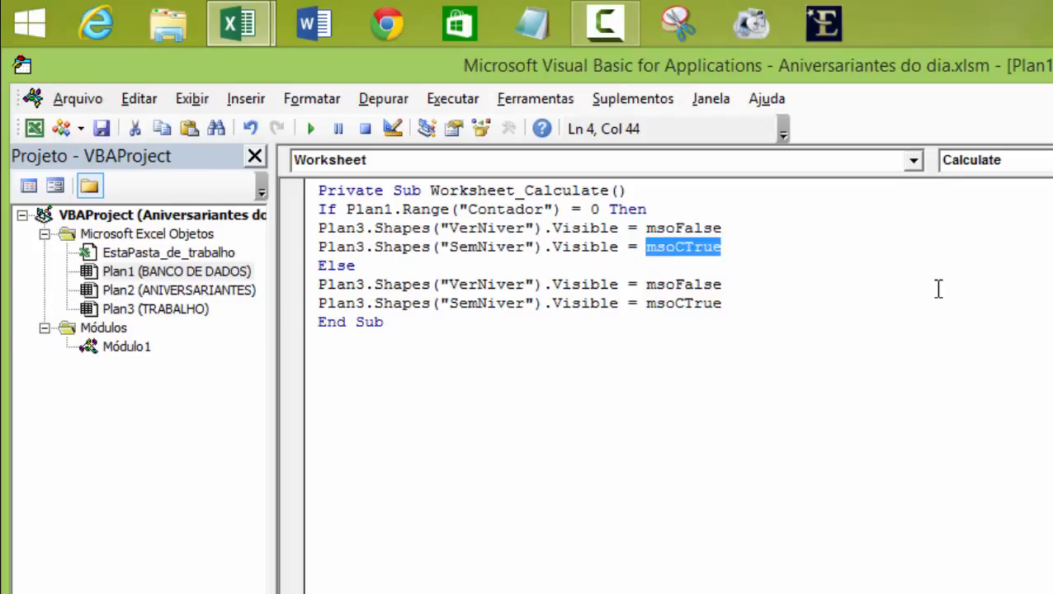
{"action": "double_click", "coordinate": [653, 284]}
{"action": "key", "text": "ctrl+v"}
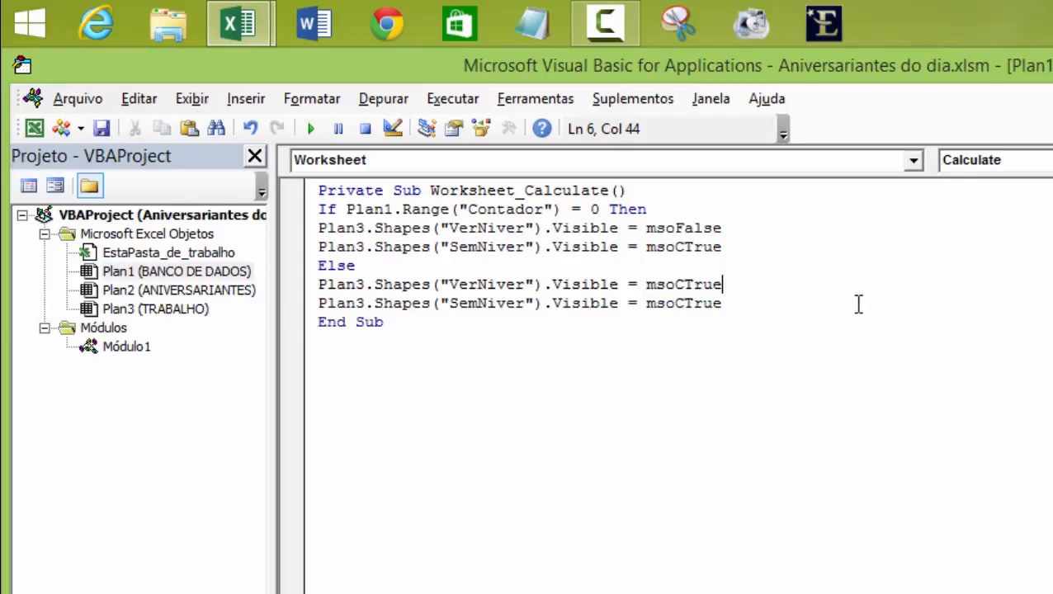
- In the Else branch, set the SemNiver shape's Visible value to msoFalse
{"action": "double_click", "coordinate": [700, 228]}
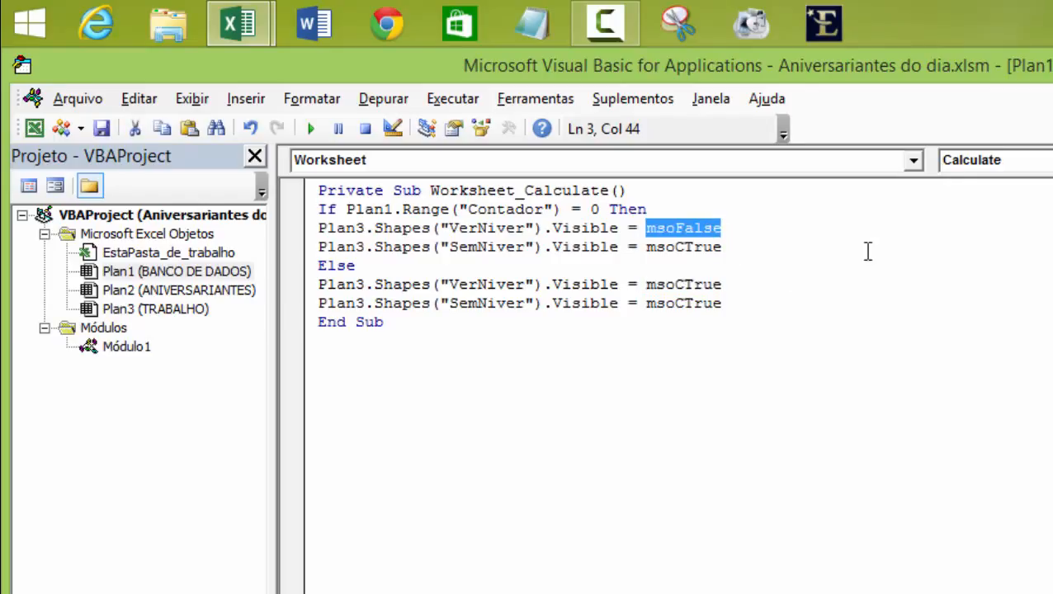
{"action": "key", "text": "ctrl+c"}
{"action": "double_click", "coordinate": [713, 303]}
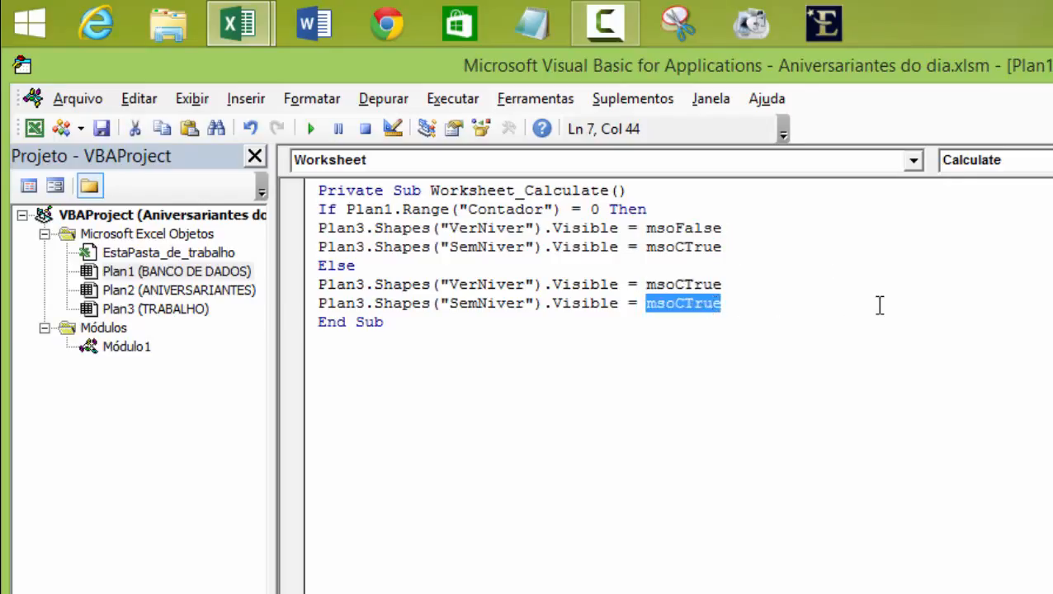
{"action": "key", "text": "ctrl+v"}
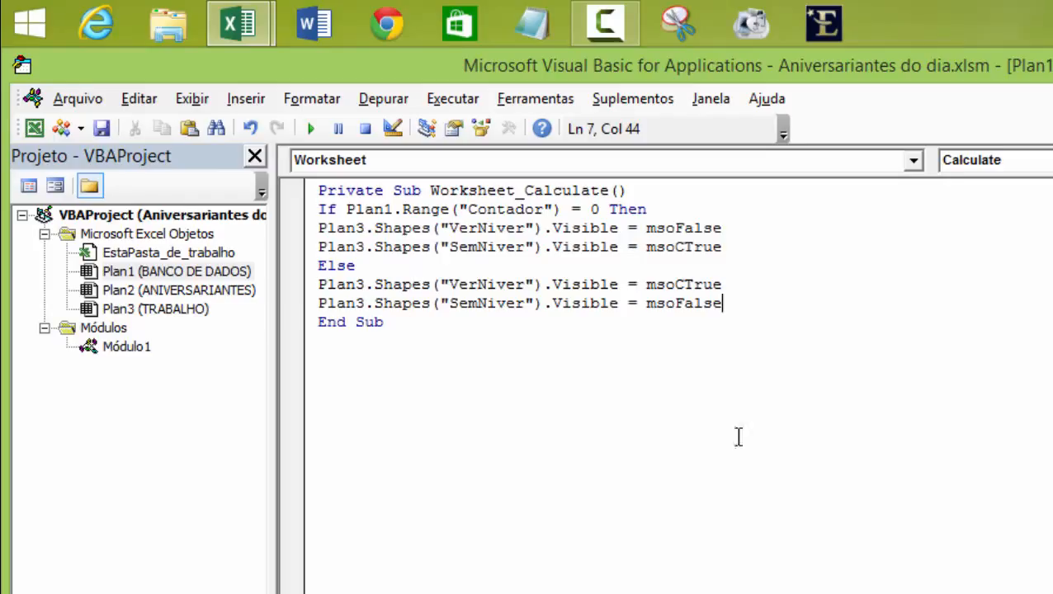
{"action": "left_click", "coordinate": [590, 439]}
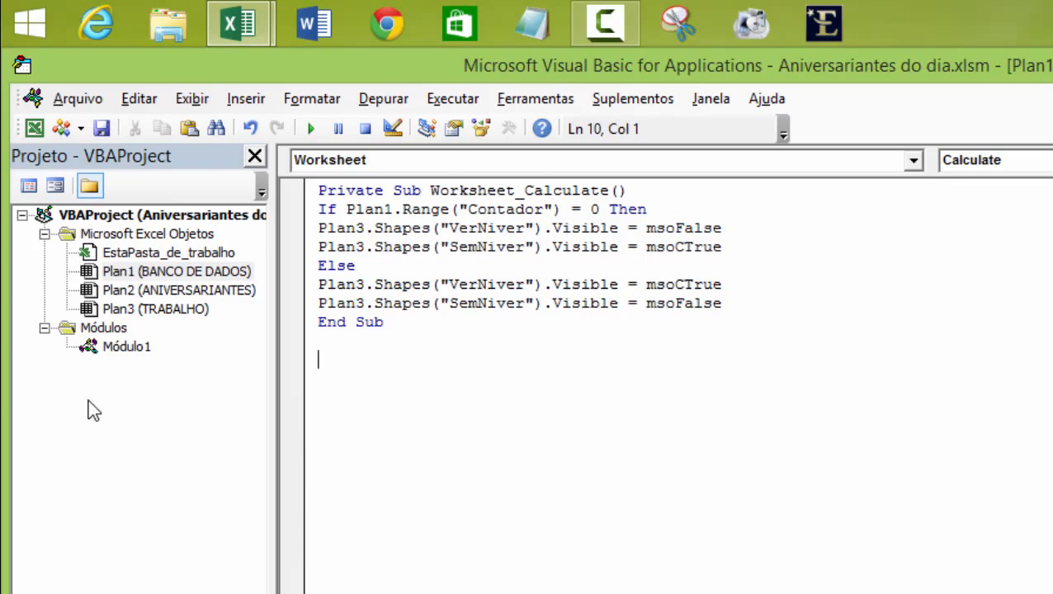
- Switch to the Excel workbook and change the day of the birth date in cell F6 of BANCO DE DADOS
{"action": "mouse_move", "coordinate": [224, 25]}
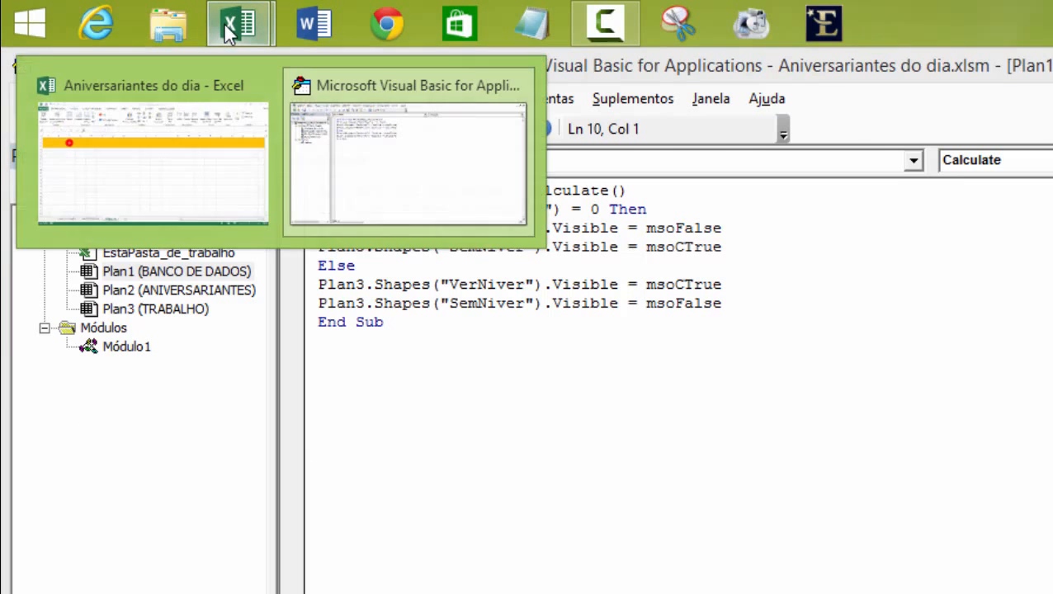
{"action": "left_click", "coordinate": [172, 157]}
{"action": "left_click", "coordinate": [735, 491]}
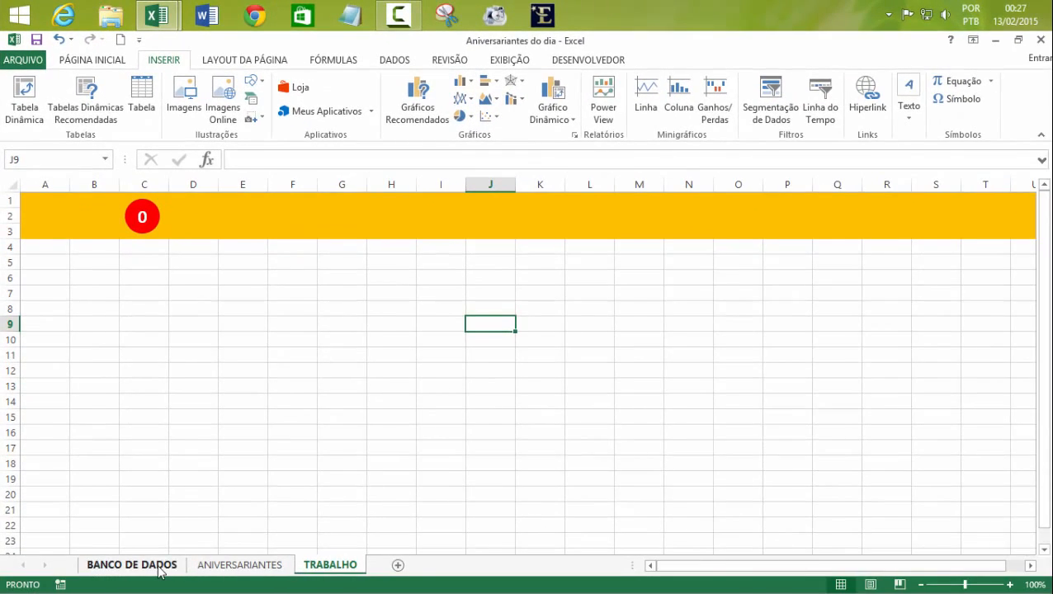
{"action": "left_click", "coordinate": [162, 569]}
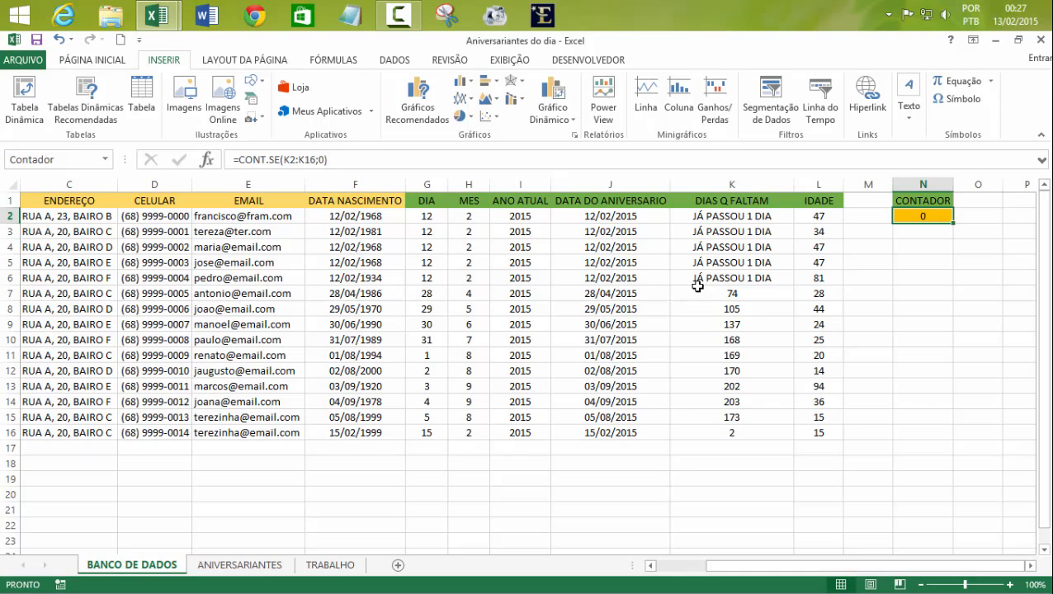
{"action": "left_click", "coordinate": [342, 281]}
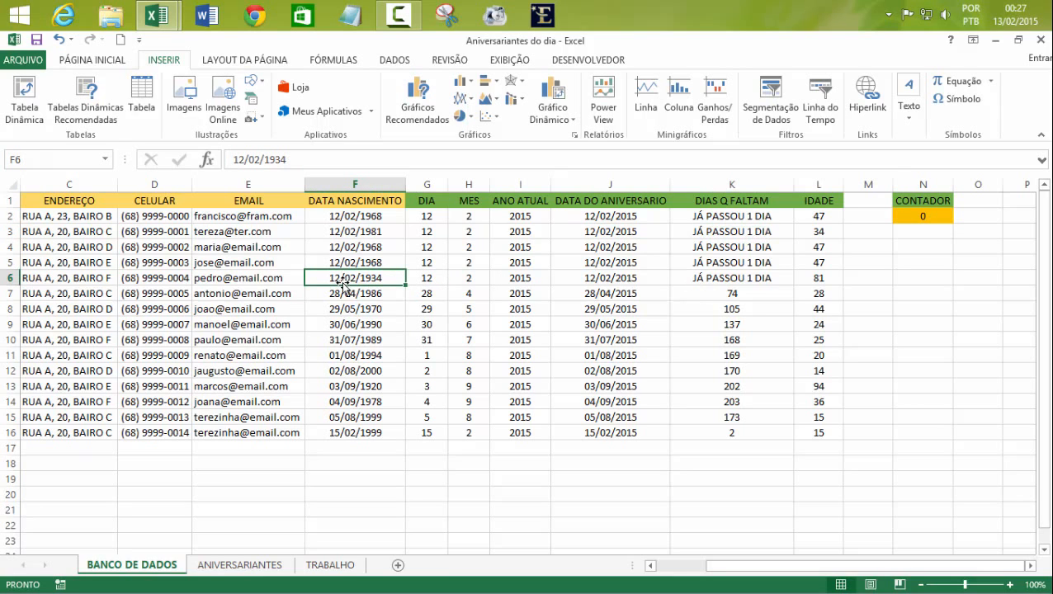
{"action": "left_click", "coordinate": [338, 294]}
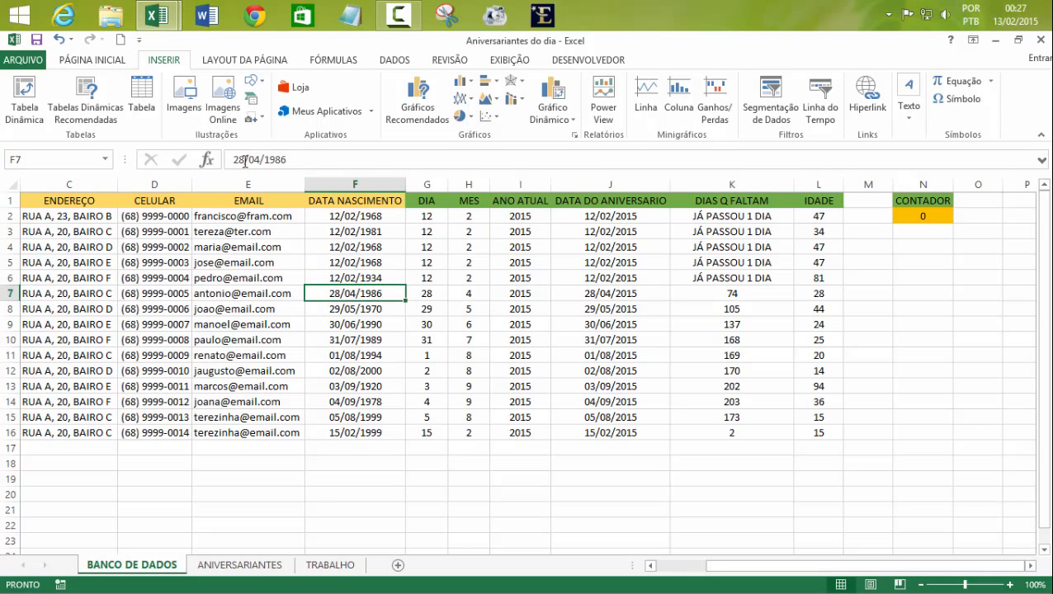
{"action": "left_click", "coordinate": [336, 276]}
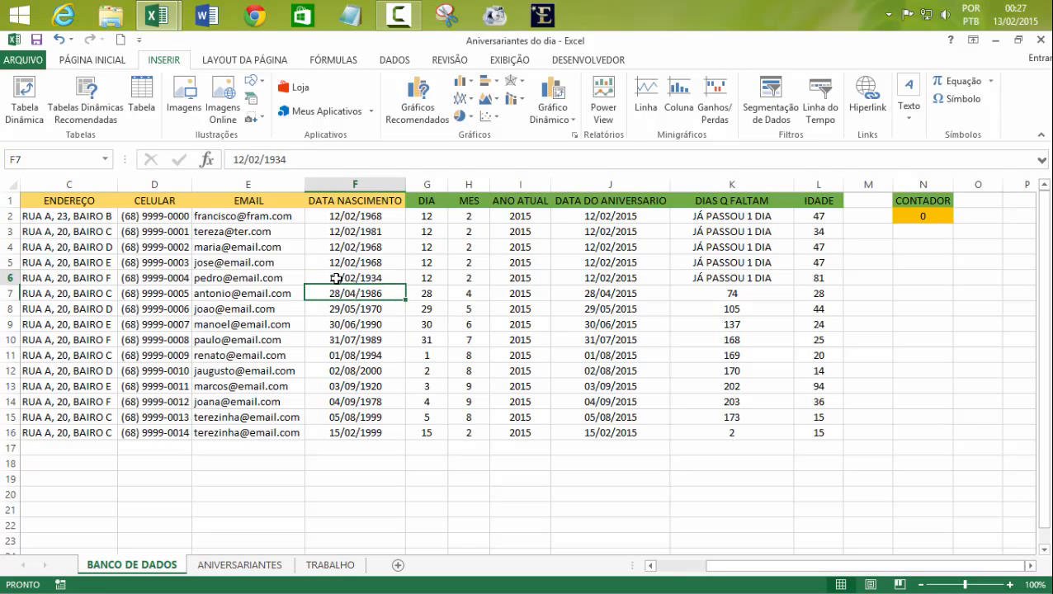
{"action": "left_click", "coordinate": [252, 160]}
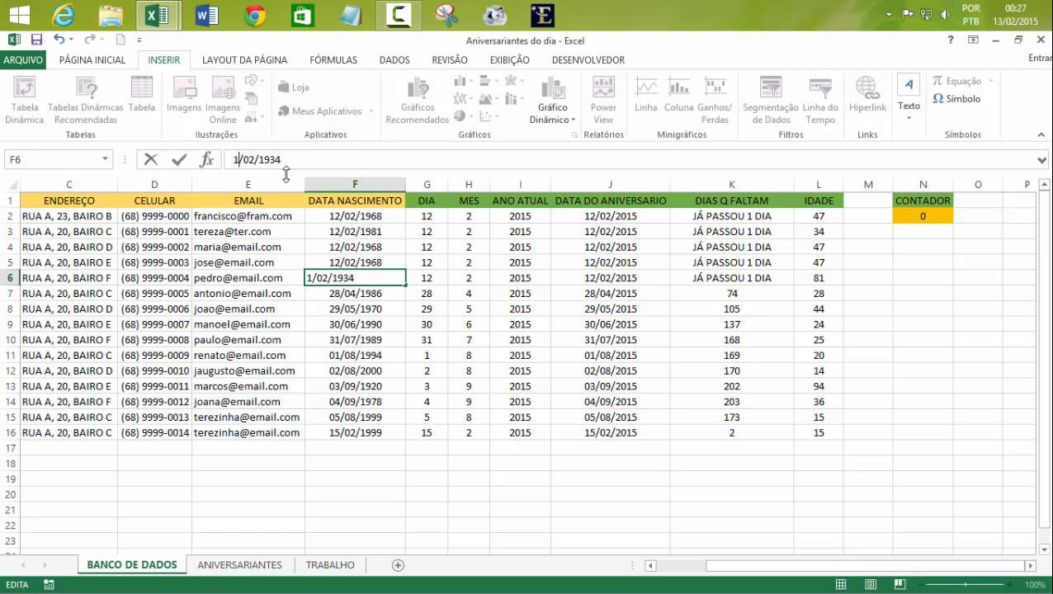
{"action": "key", "text": "Return"}
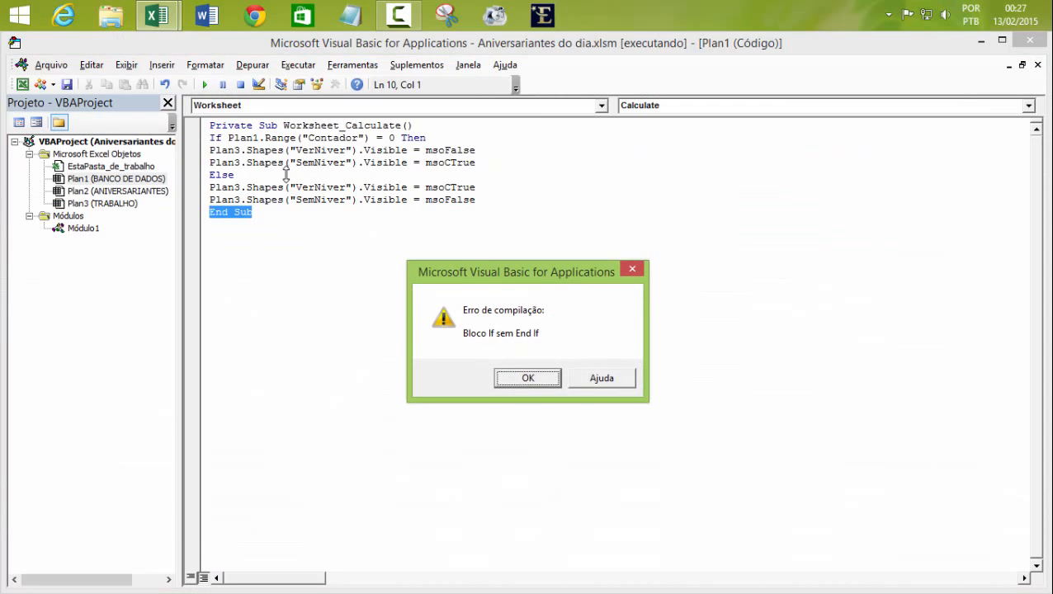
- Dismiss the compile error, stop the interrupted execution and add End If before End Sub in Worksheet_Calculate
{"action": "left_click", "coordinate": [530, 377]}
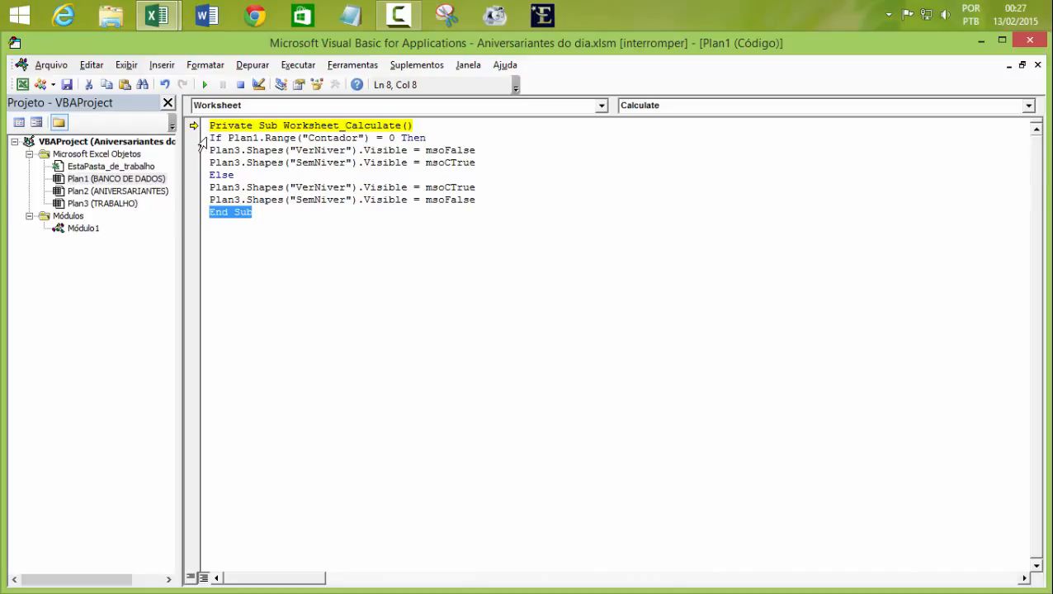
{"action": "left_click_drag", "start_coordinate": [209, 137], "coordinate": [217, 138]}
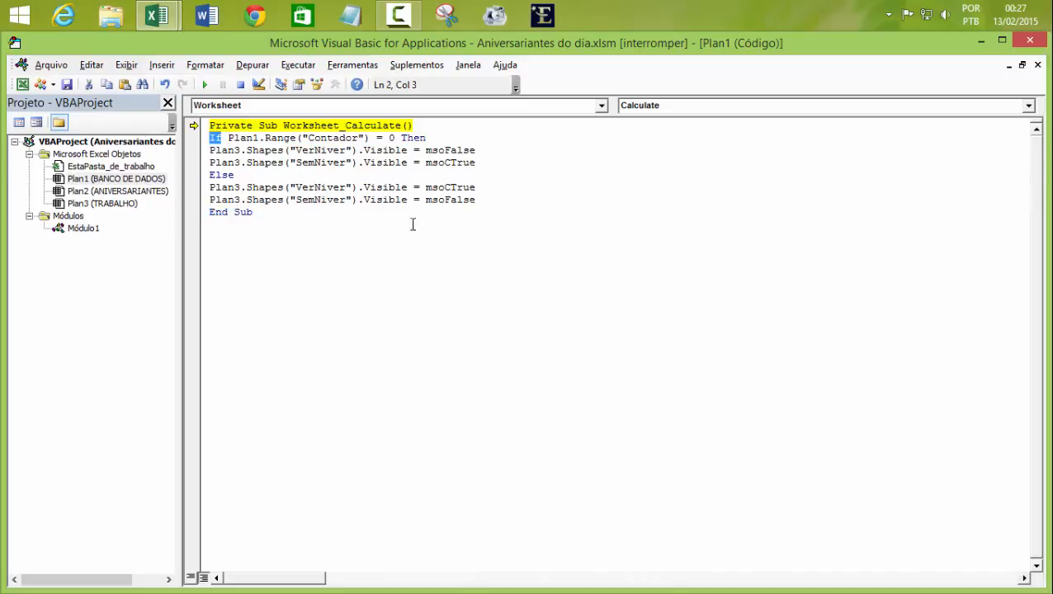
{"action": "left_click", "coordinate": [484, 205]}
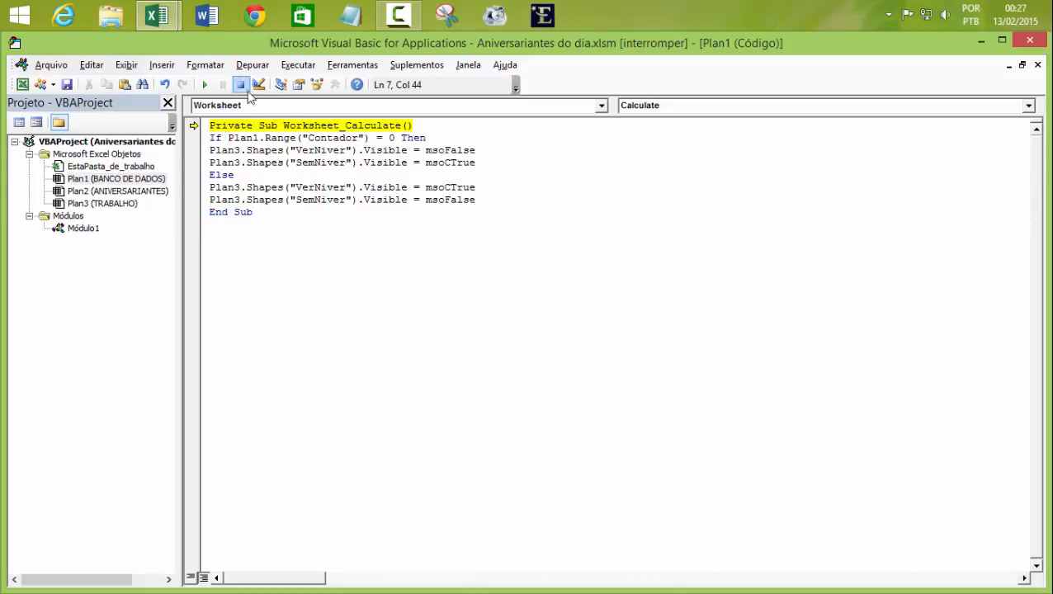
{"action": "left_click", "coordinate": [240, 84]}
{"action": "key", "text": "Return"}
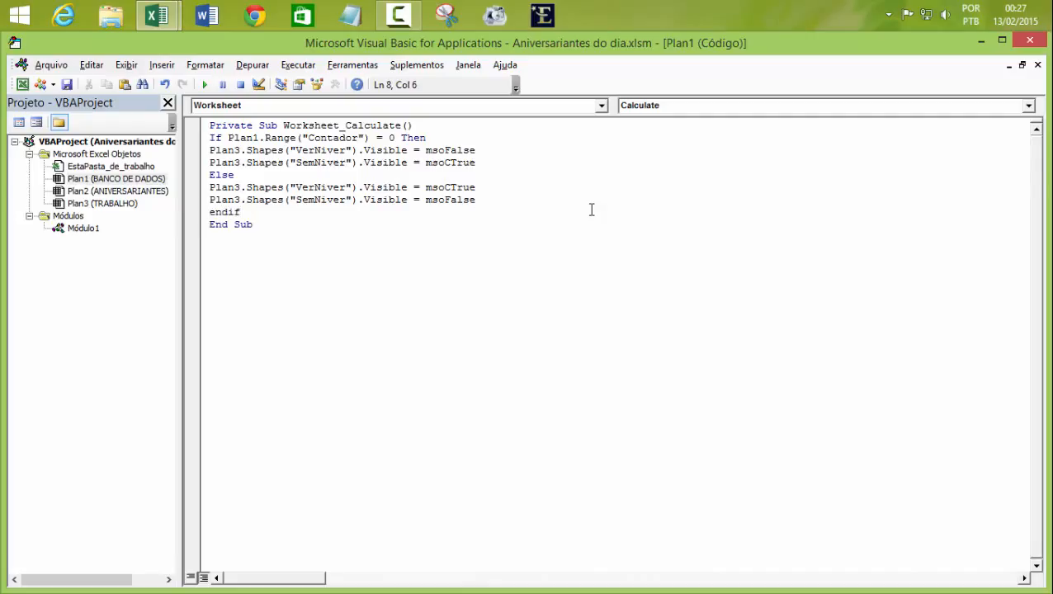
{"action": "left_click", "coordinate": [593, 260]}
- Switch to the Excel workbook and re-enter the birth date in cell F6 of BANCO DE DADOS to trigger the calculation
{"action": "mouse_move", "coordinate": [157, 15]}
{"action": "left_click", "coordinate": [104, 99]}
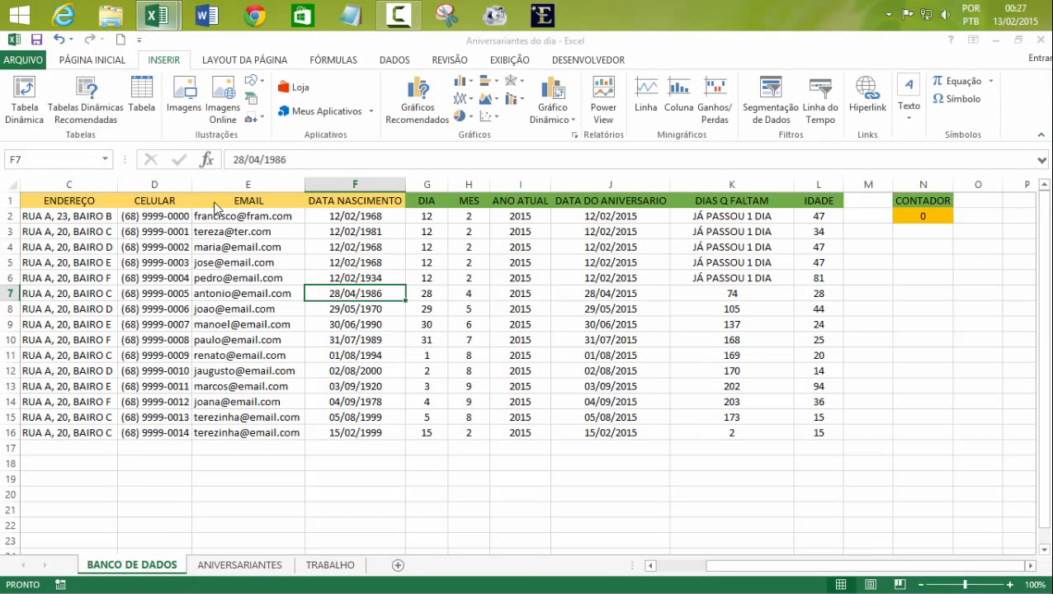
{"action": "left_click", "coordinate": [368, 278]}
{"action": "left_click", "coordinate": [245, 159]}
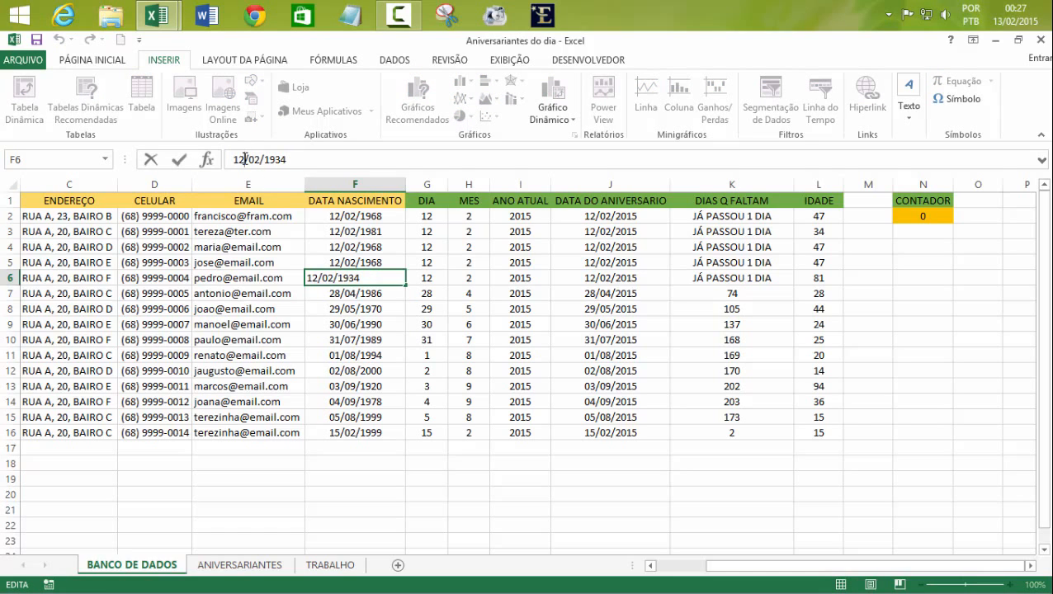
{"action": "key", "text": "Return"}
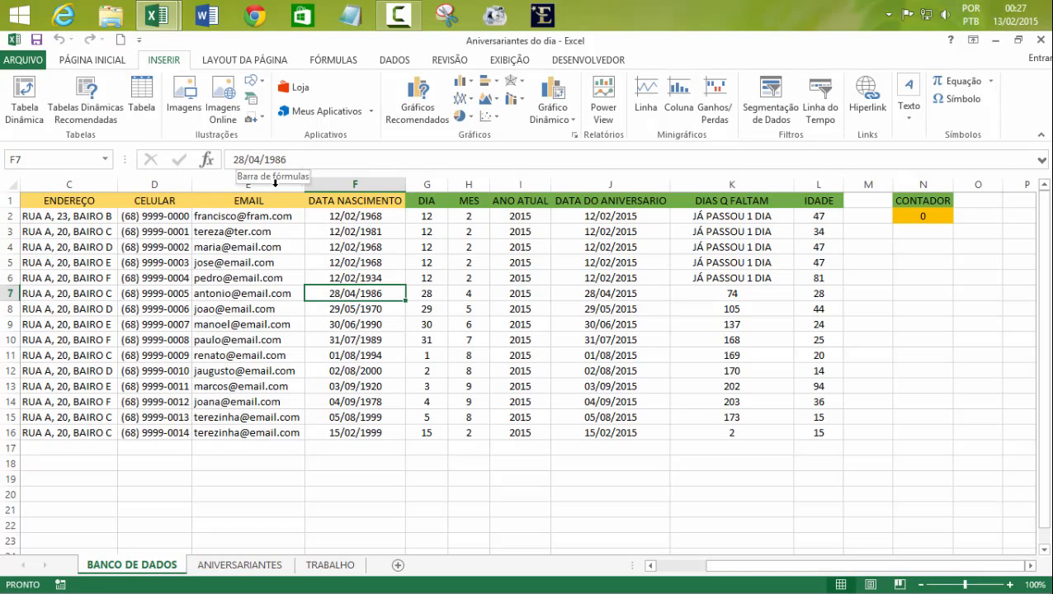
- Check which bell shape is displayed on the TRABALHO sheet
{"action": "left_click", "coordinate": [332, 566]}
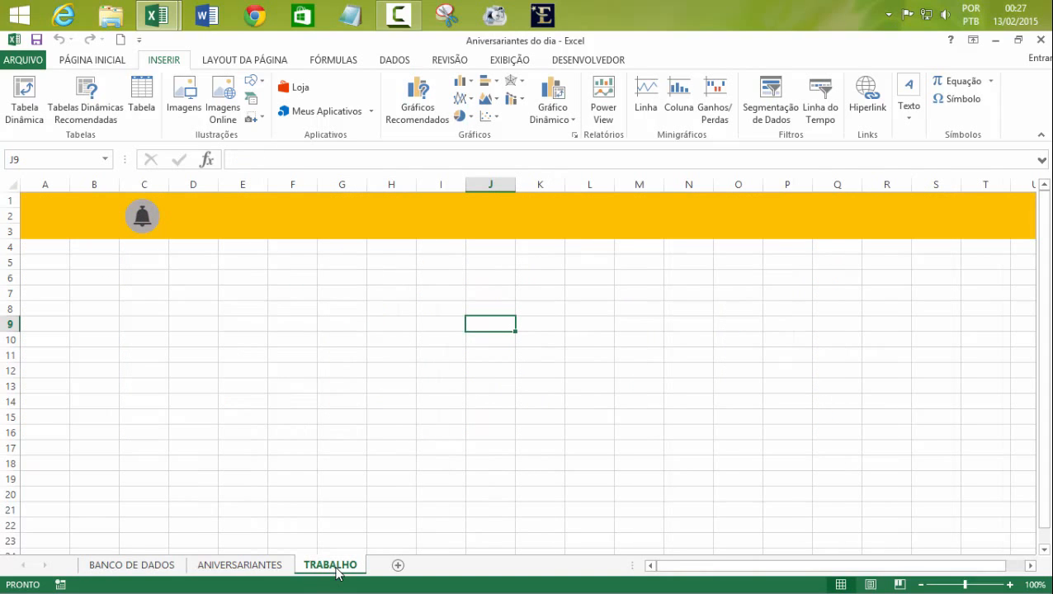
{"action": "left_click", "coordinate": [129, 214]}
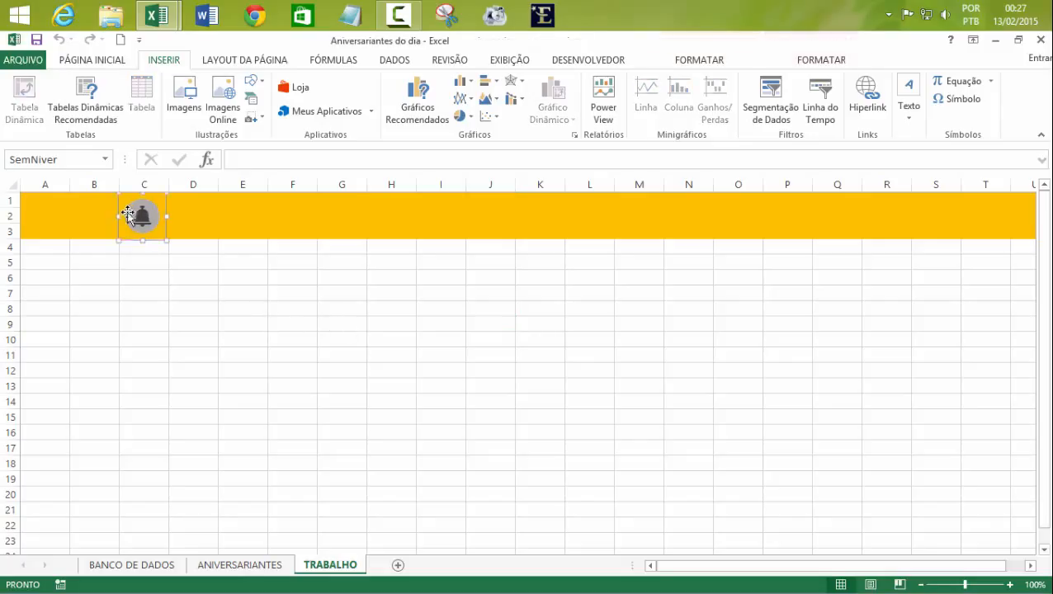
{"action": "left_click", "coordinate": [233, 277]}
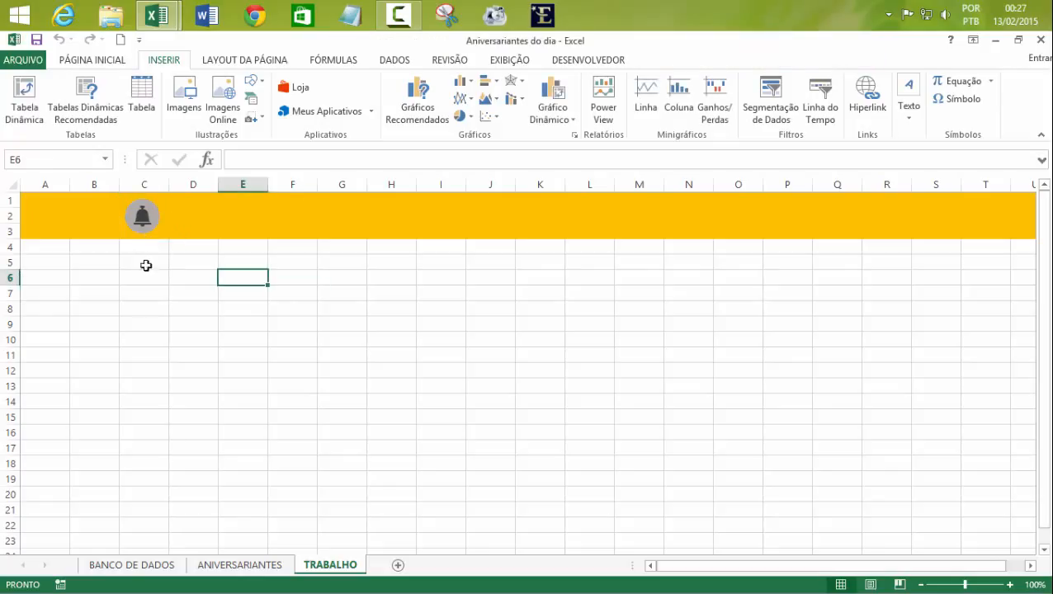
- Start a hyperlink on the SemNiver bell that points to cell A4 of the TRABALHO sheet in this document
{"action": "left_click", "coordinate": [142, 220]}
{"action": "right_click", "coordinate": [142, 219]}
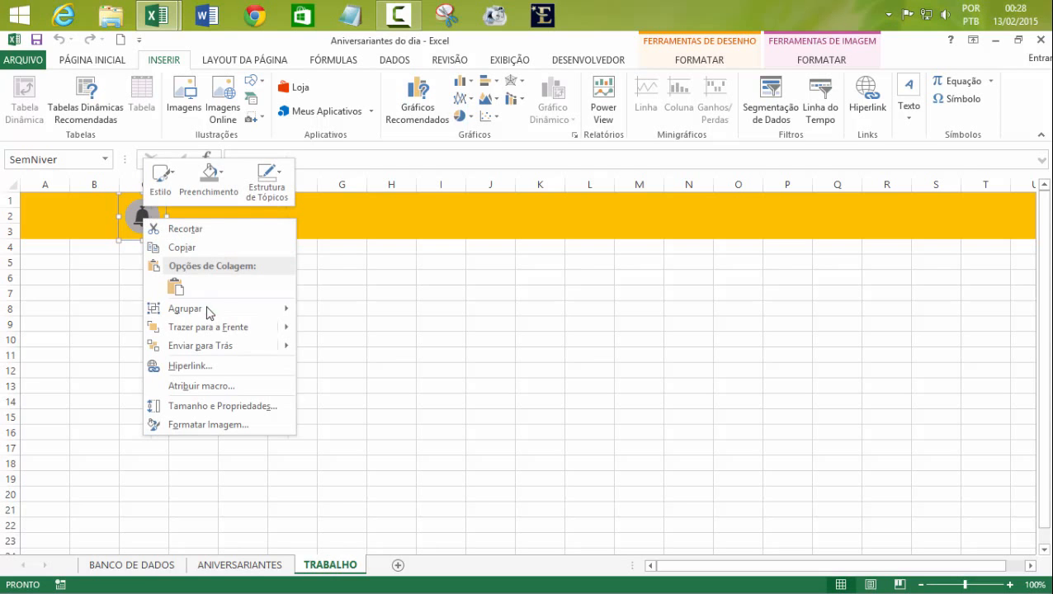
{"action": "left_click", "coordinate": [189, 366]}
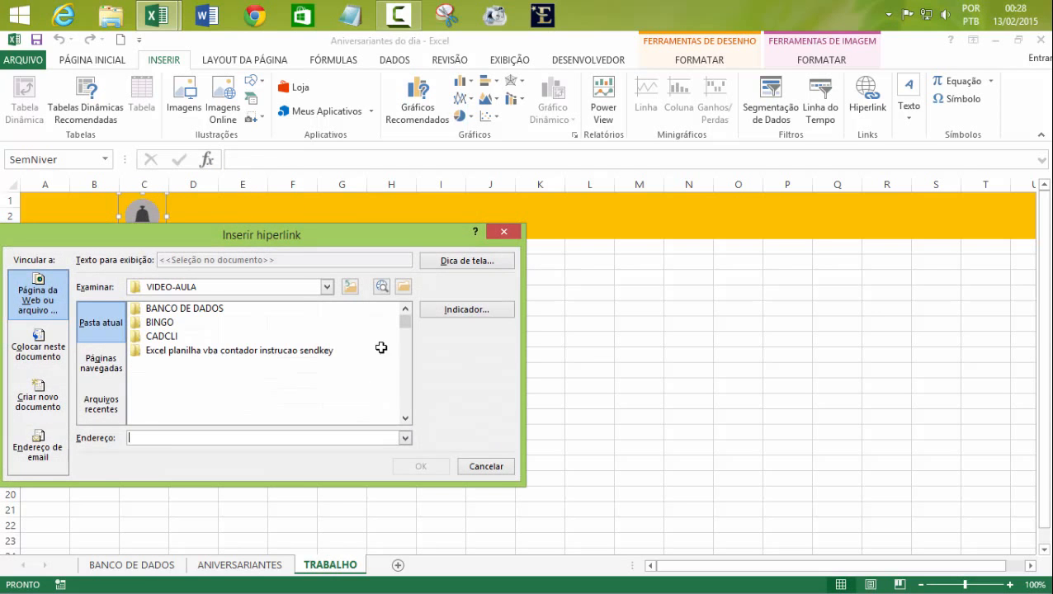
{"action": "left_click_drag", "start_coordinate": [404, 244], "coordinate": [696, 238]}
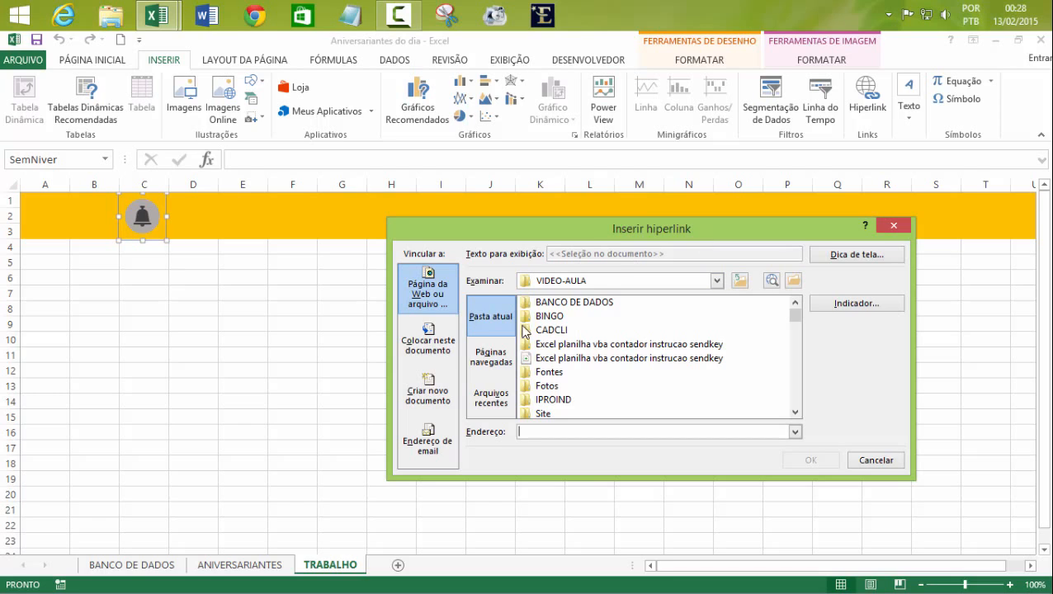
{"action": "left_click", "coordinate": [429, 346]}
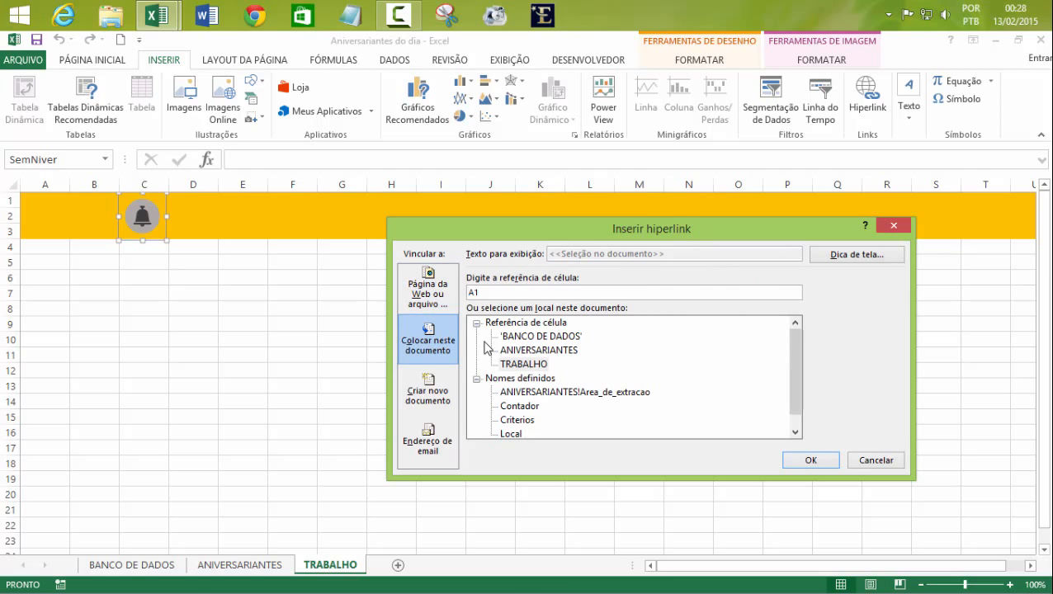
{"action": "left_click", "coordinate": [527, 364]}
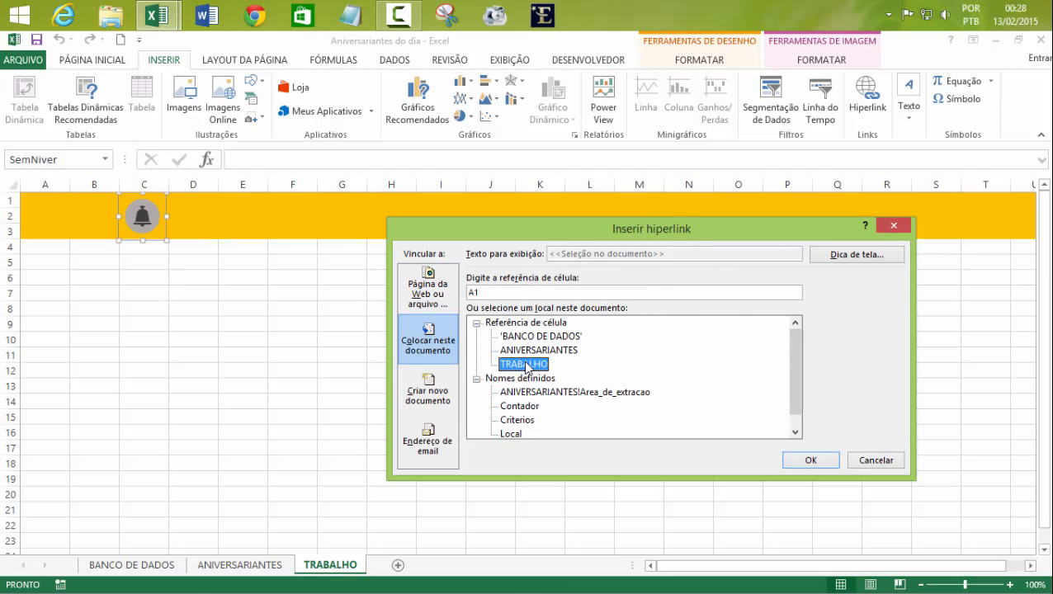
{"action": "left_click", "coordinate": [485, 293]}
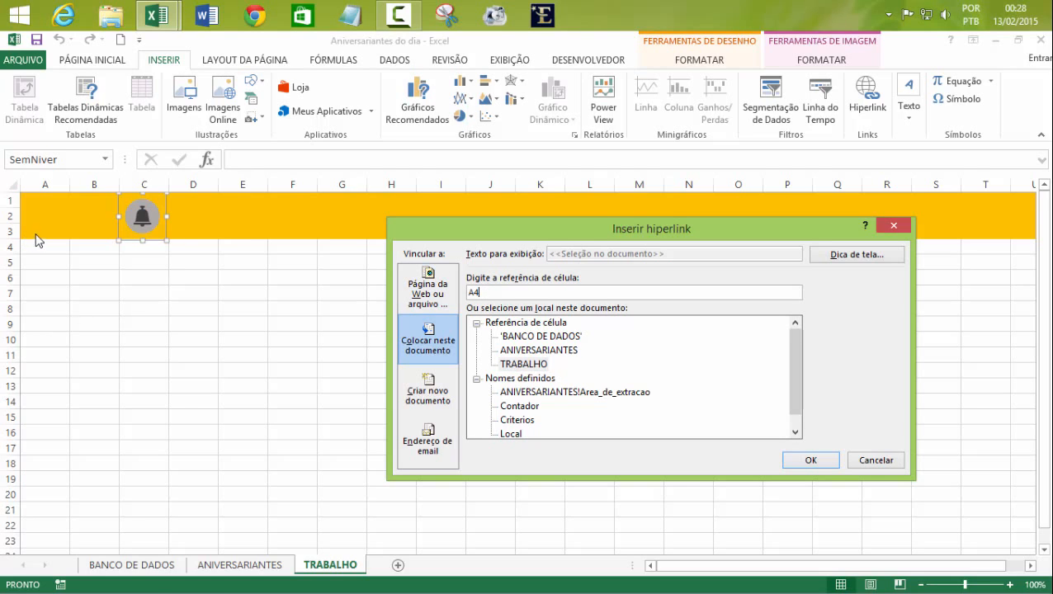
- Set the hyperlink's ScreenTip to "Não há aniversariantes no dia de hoje" and insert the link
{"action": "left_click", "coordinate": [832, 260]}
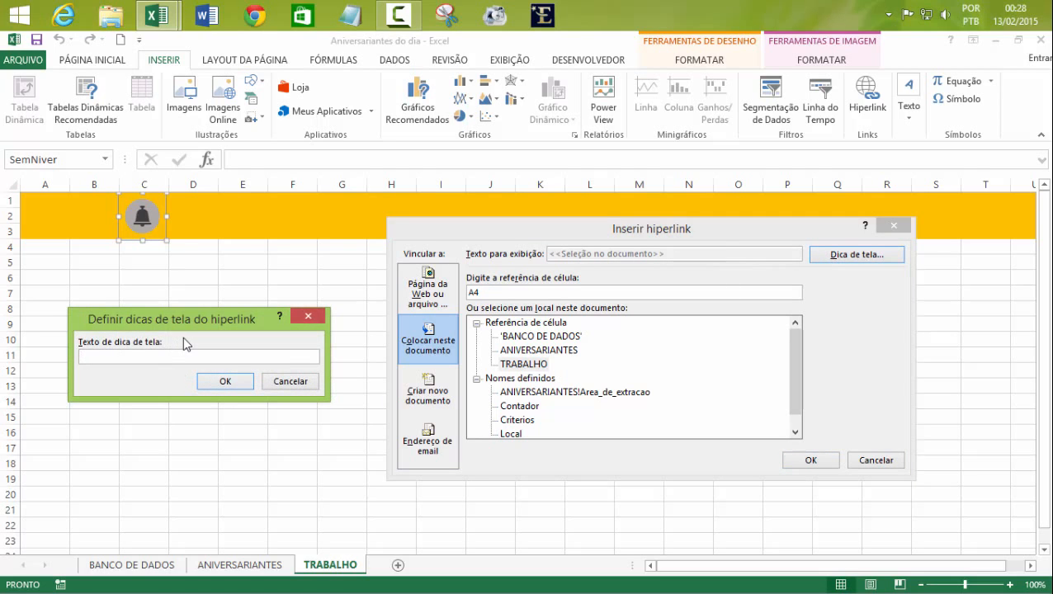
{"action": "type", "text": "Não há aniversariantes no dia de hoje"}
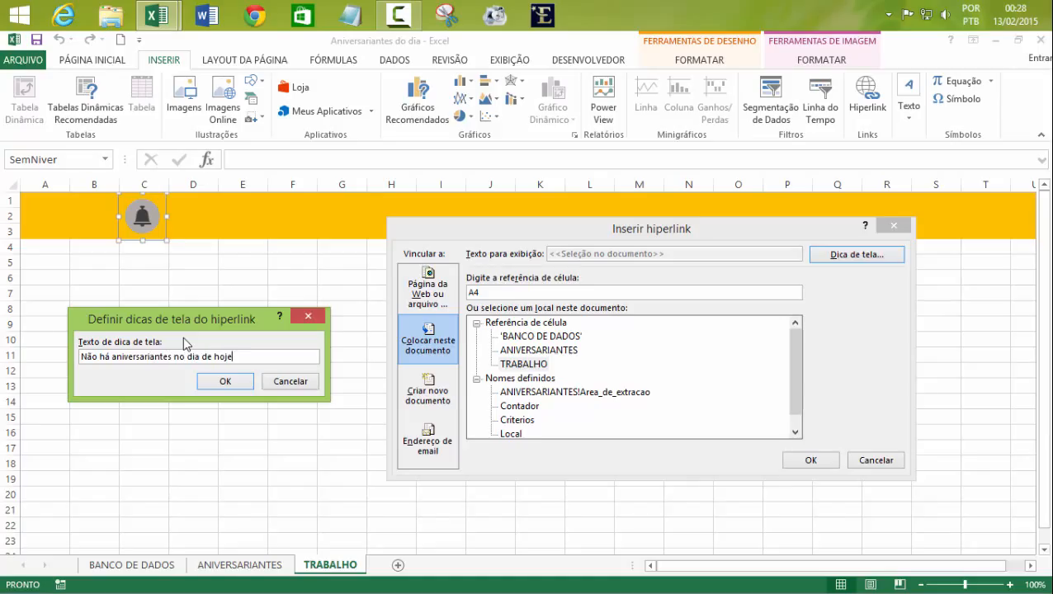
{"action": "left_click", "coordinate": [226, 382]}
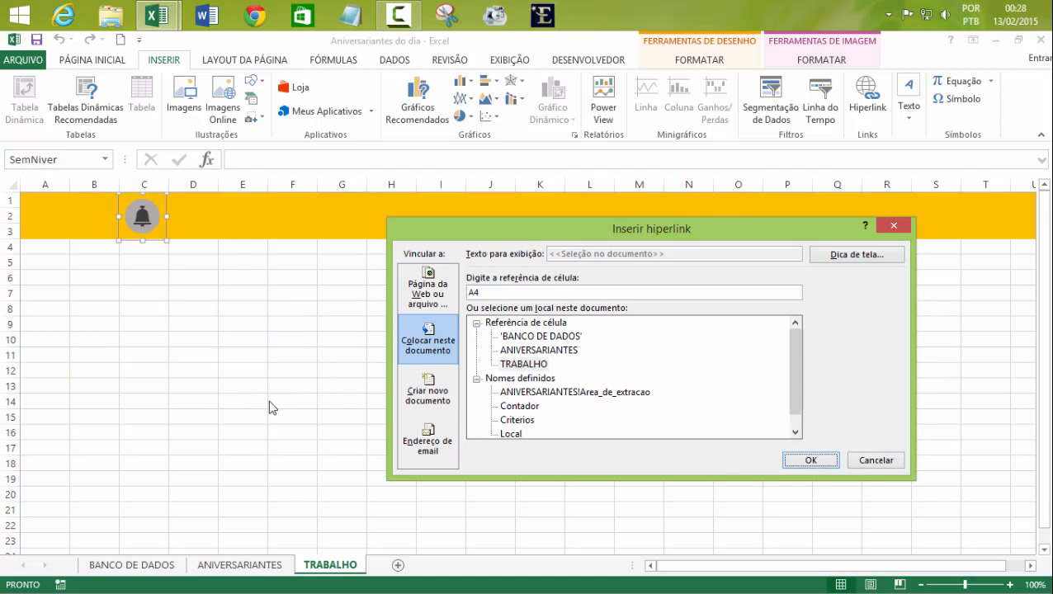
{"action": "left_click", "coordinate": [813, 459]}
{"action": "left_click", "coordinate": [503, 326]}
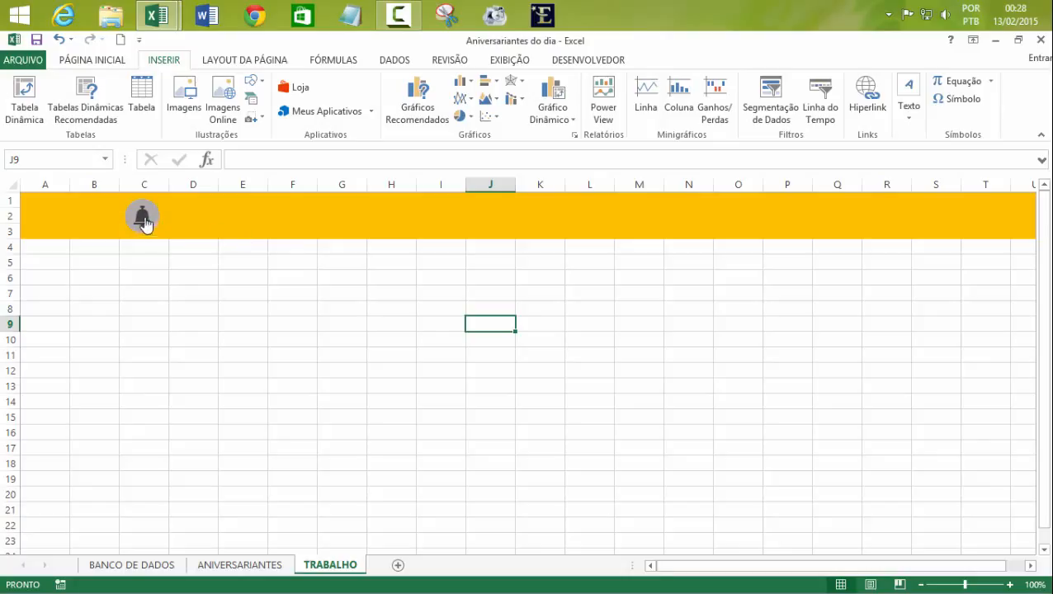
- Test the SemNiver bell's ScreenTip and follow its link repeatedly from different cells of TRABALHO
{"action": "mouse_move", "coordinate": [143, 218]}
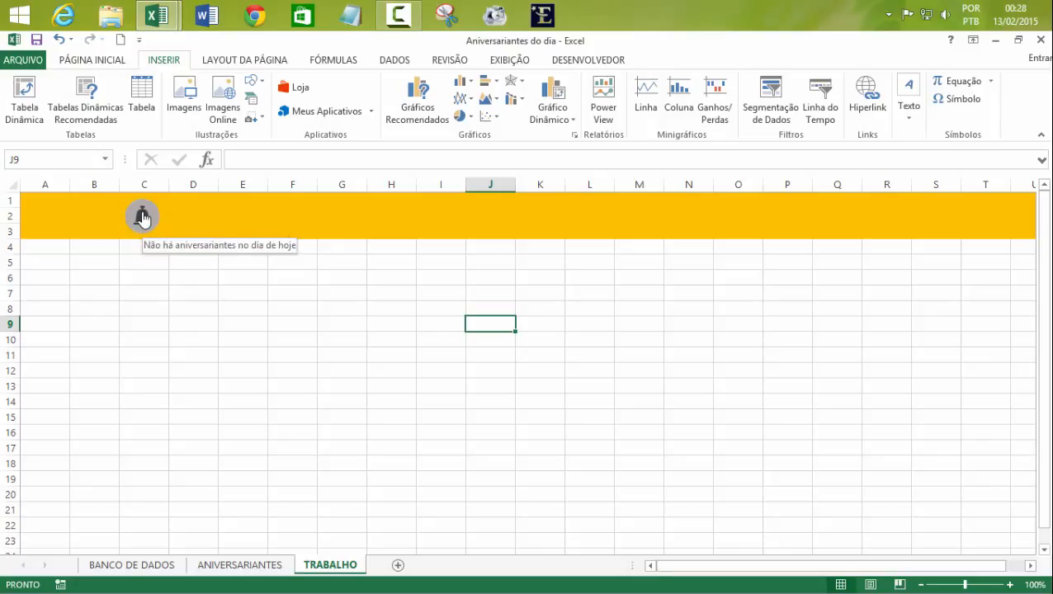
{"action": "left_click", "coordinate": [143, 218]}
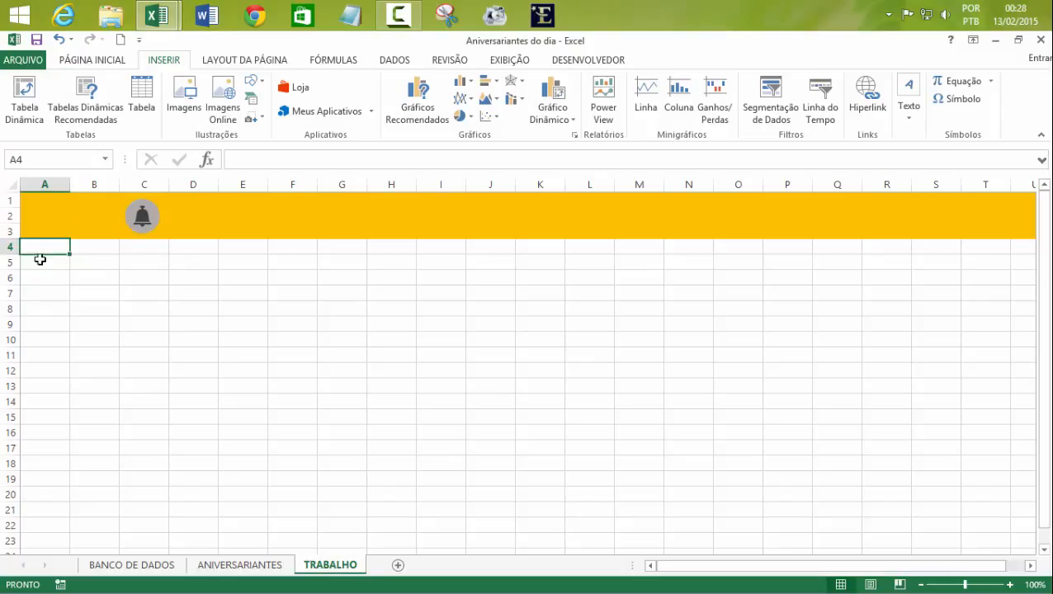
{"action": "left_click", "coordinate": [139, 295]}
{"action": "left_click", "coordinate": [144, 224]}
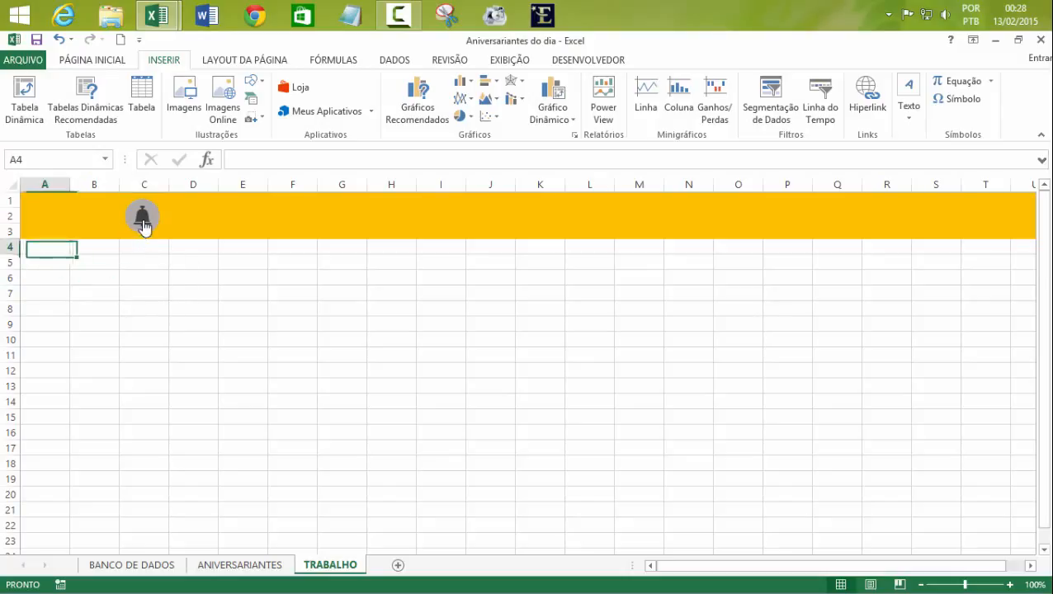
{"action": "left_click", "coordinate": [228, 304]}
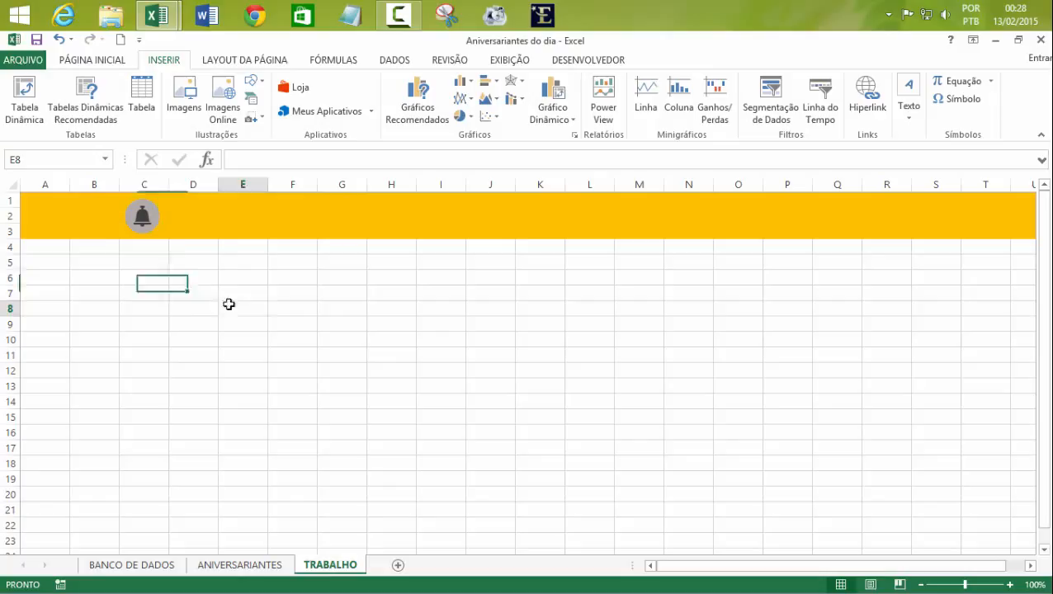
{"action": "left_click", "coordinate": [147, 221]}
{"action": "left_click", "coordinate": [175, 269]}
{"action": "left_click", "coordinate": [148, 223]}
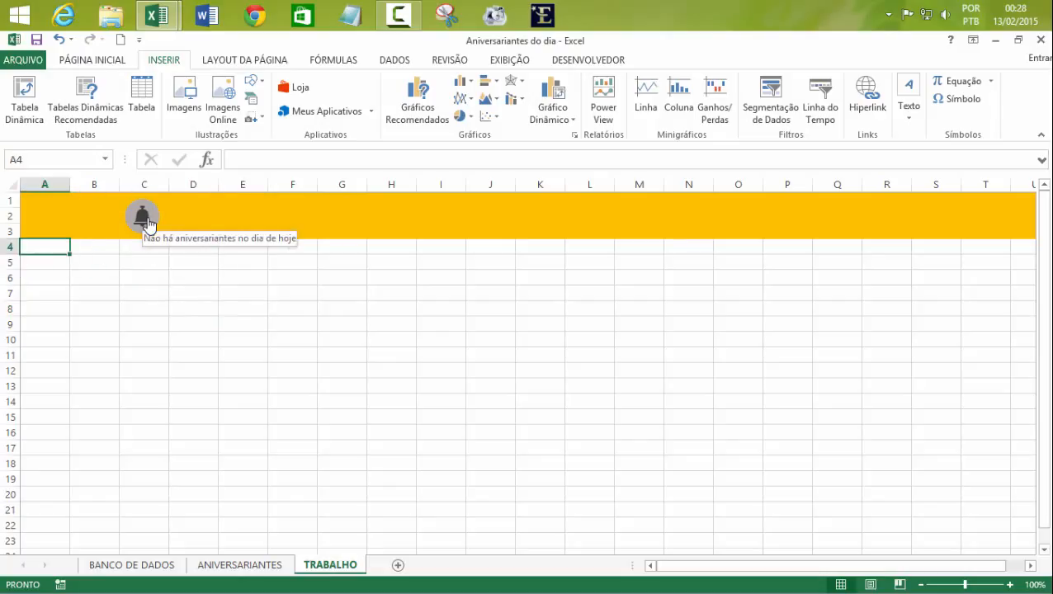
{"action": "left_click", "coordinate": [244, 294]}
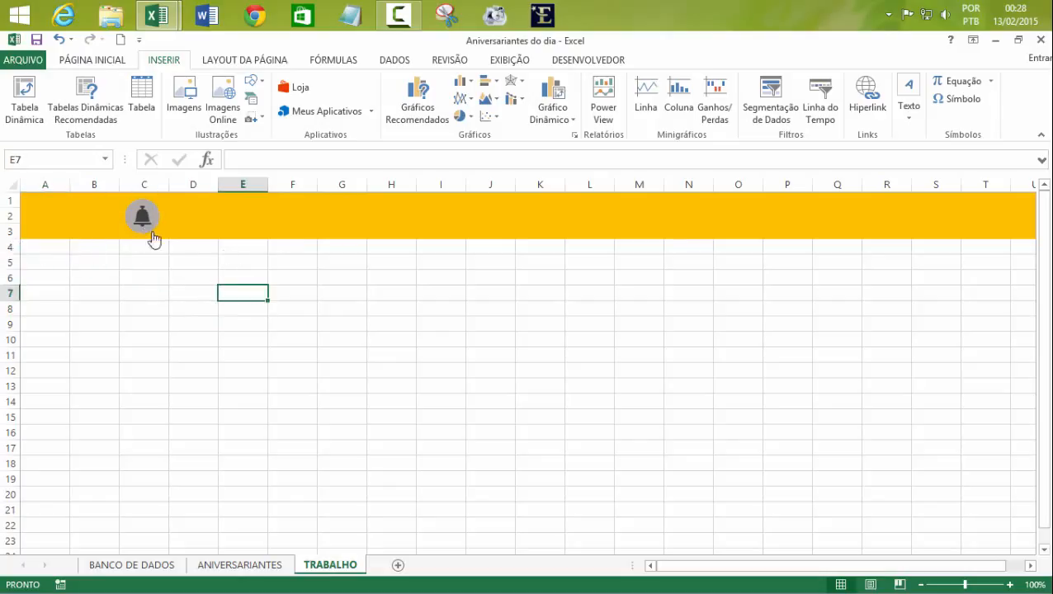
{"action": "left_click", "coordinate": [151, 220]}
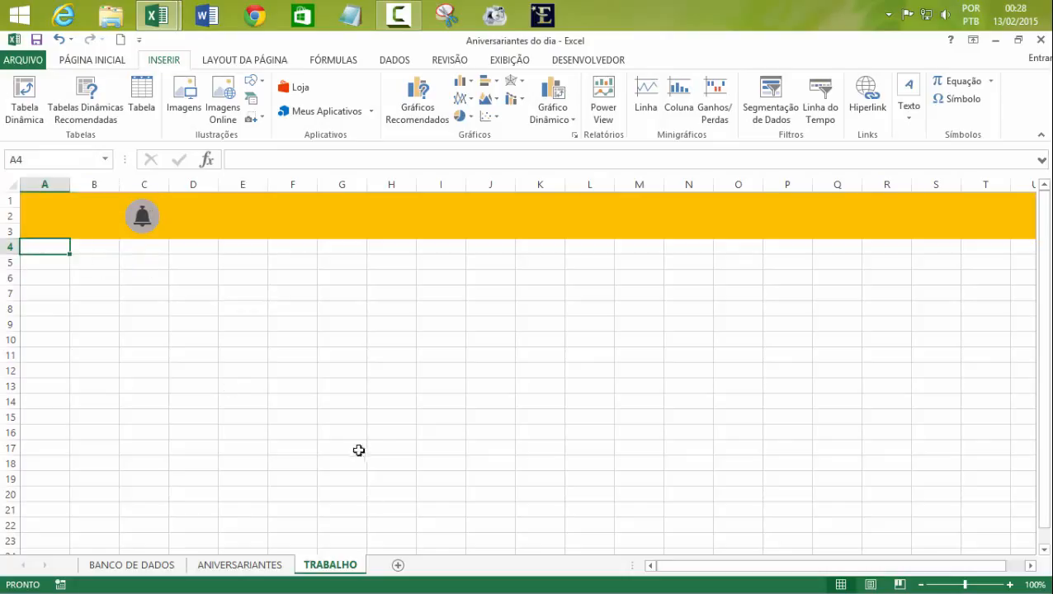
- Compare the birthday data on BANCO DE DADOS with the extracted list on ANIVERSARIANTES
{"action": "left_click", "coordinate": [125, 568]}
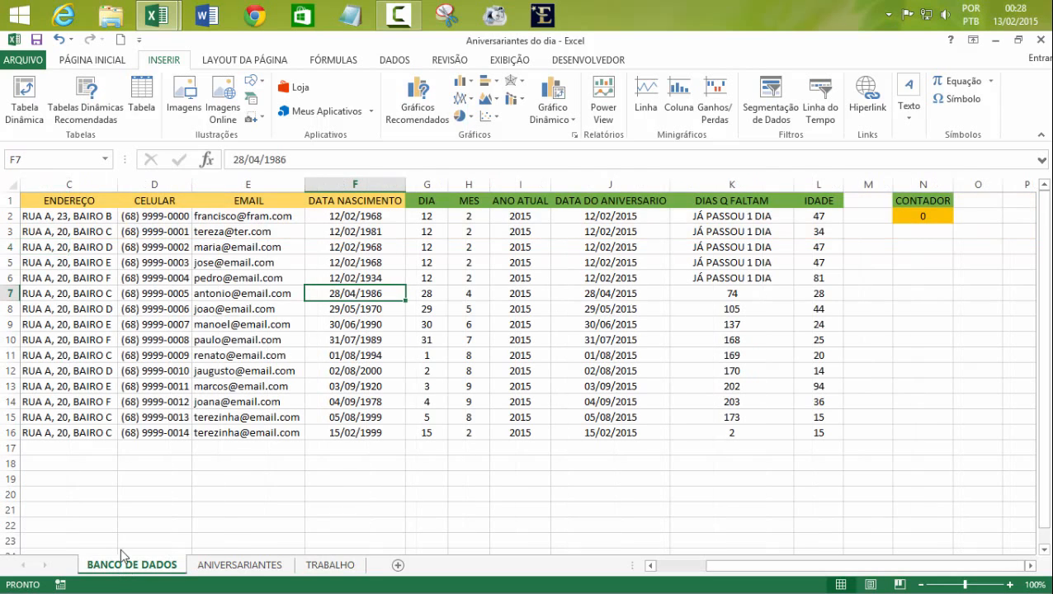
{"action": "left_click", "coordinate": [231, 569]}
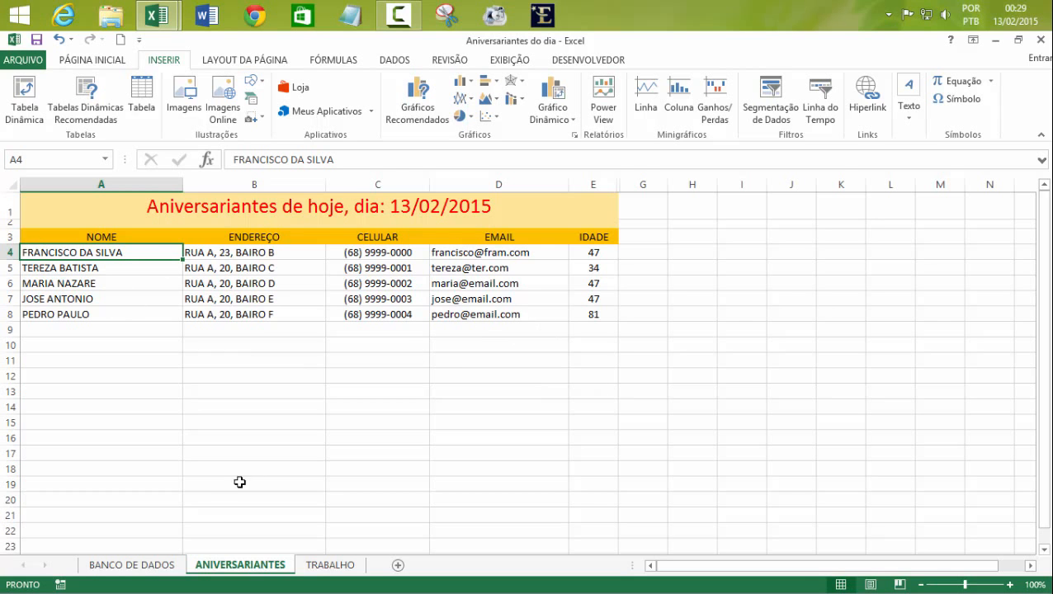
{"action": "left_click", "coordinate": [145, 566]}
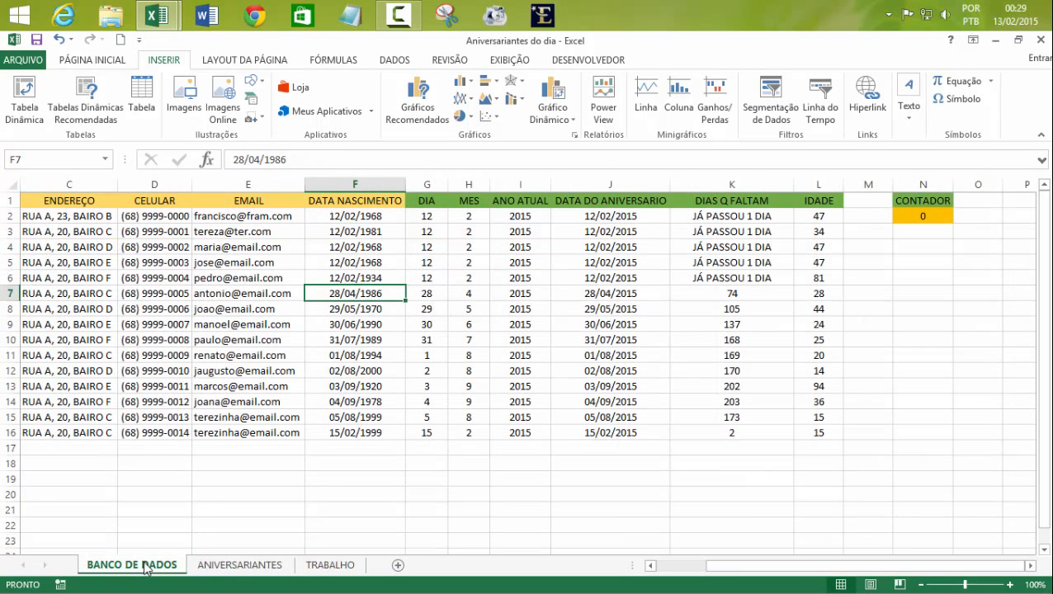
{"action": "left_click", "coordinate": [240, 565]}
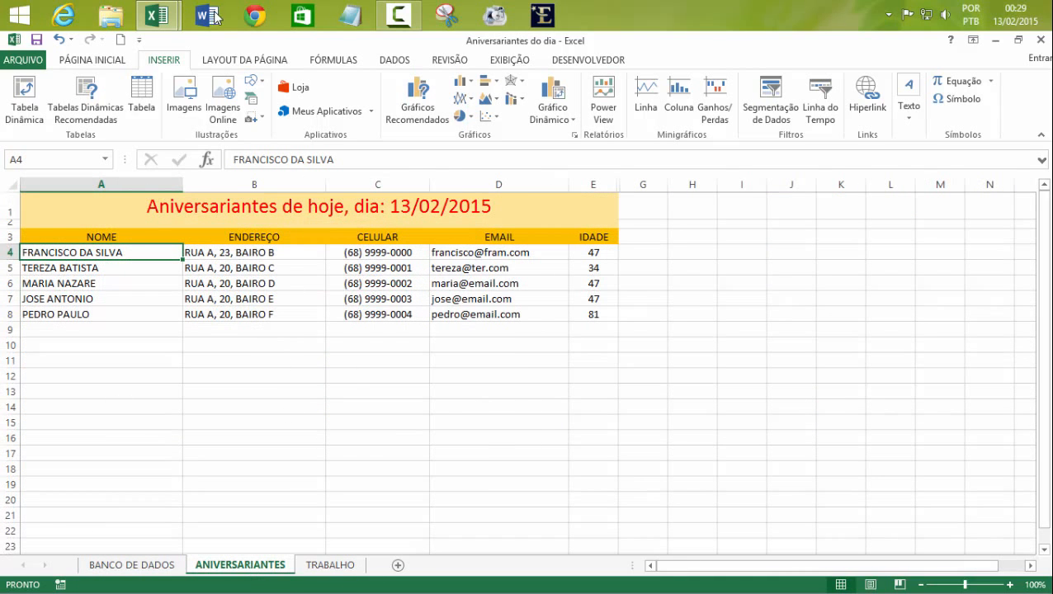
- Switch to the VBA editor, review the Else branch of Worksheet_Calculate and open the Módulo1 code
{"action": "left_click", "coordinate": [157, 15]}
{"action": "left_click", "coordinate": [266, 132]}
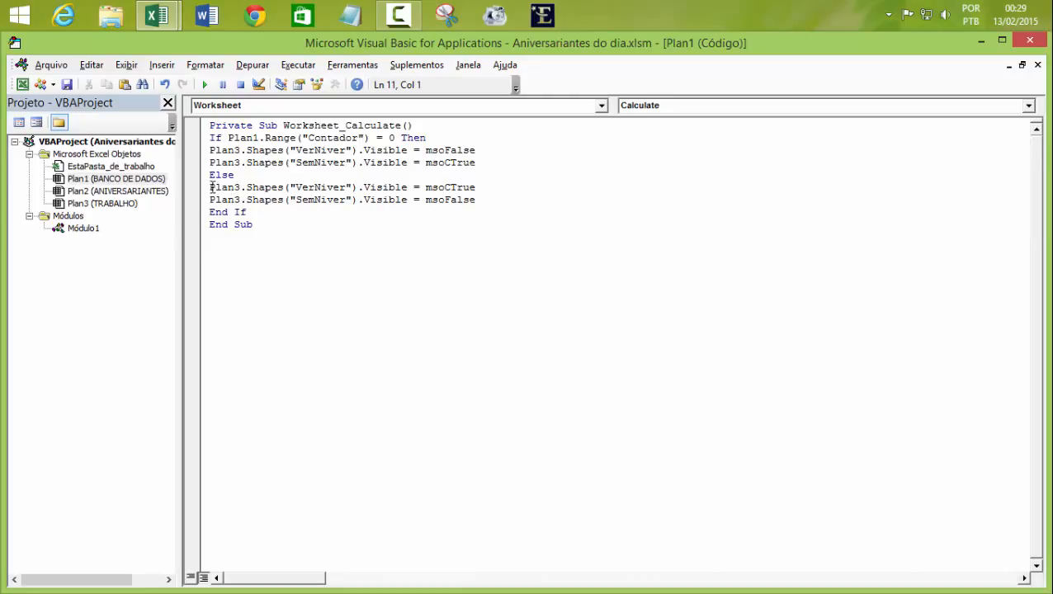
{"action": "left_click_drag", "start_coordinate": [211, 189], "coordinate": [212, 195]}
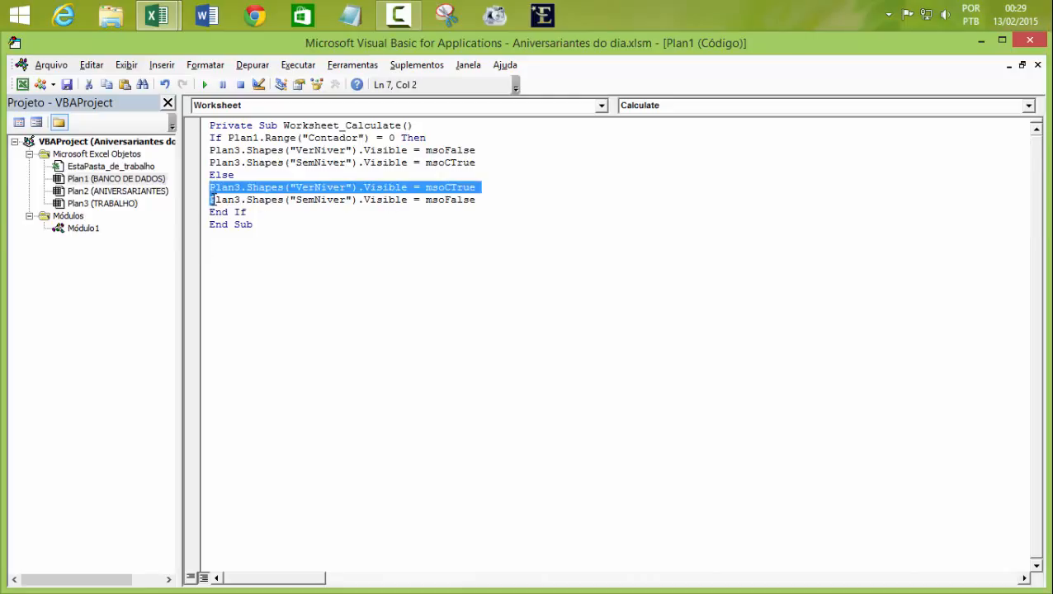
{"action": "left_click", "coordinate": [417, 252]}
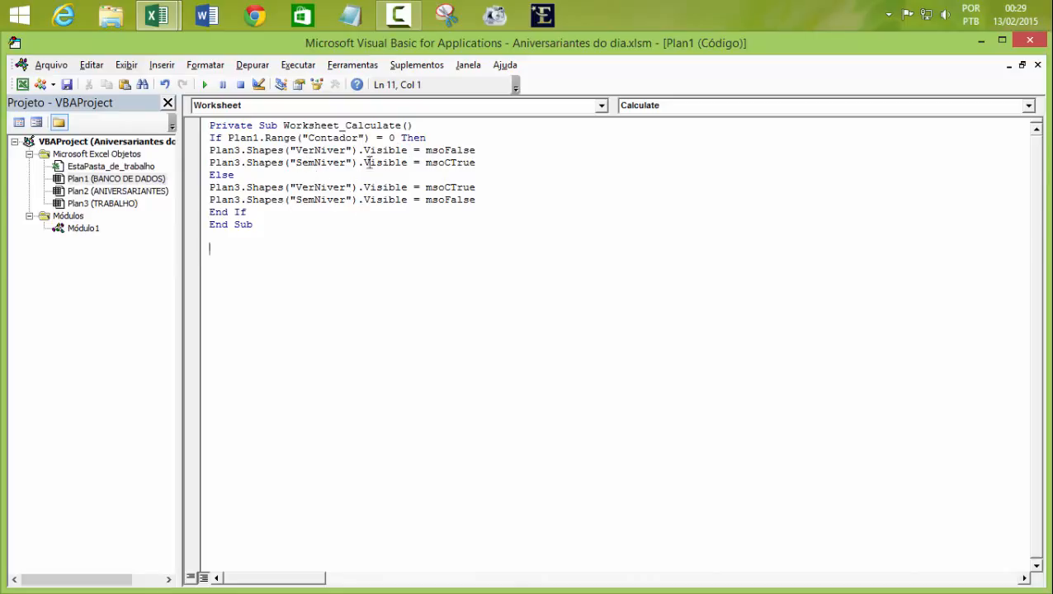
{"action": "double_click", "coordinate": [86, 228]}
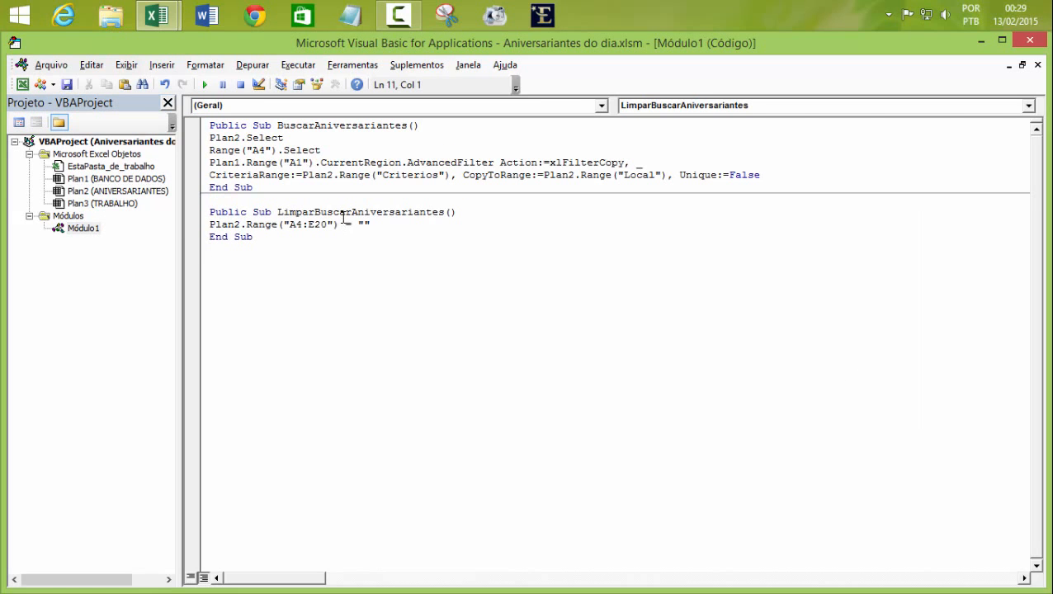
- Review the LimparBuscarAniversariantes macro name, switch to the workbook, and check the ANIVERSARIANTES list against the bell's ScreenTip on TRABALHO
{"action": "double_click", "coordinate": [343, 212]}
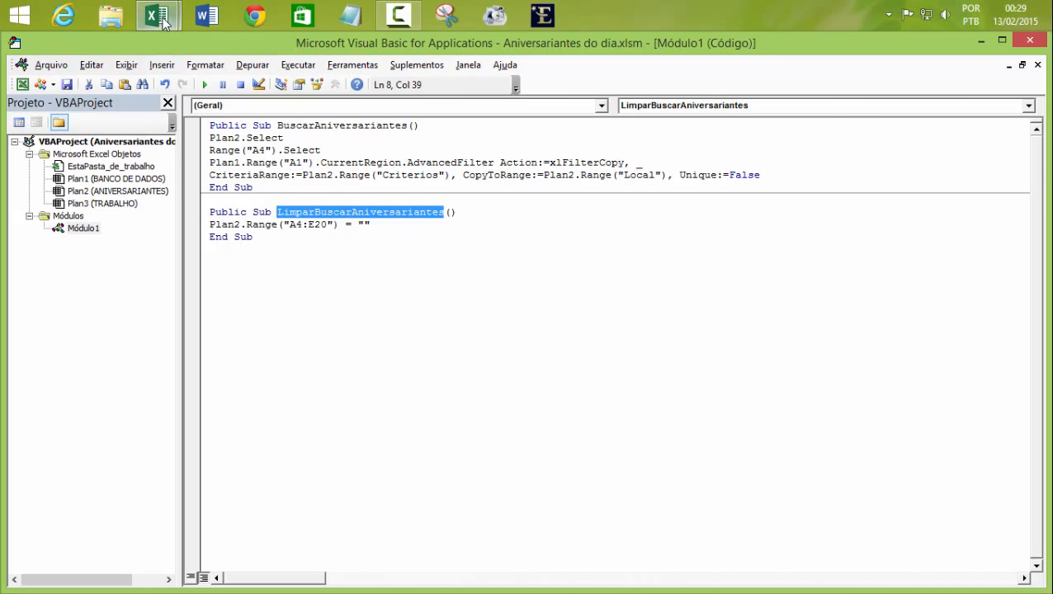
{"action": "mouse_move", "coordinate": [157, 19]}
{"action": "left_click", "coordinate": [108, 122]}
{"action": "left_click", "coordinate": [503, 416]}
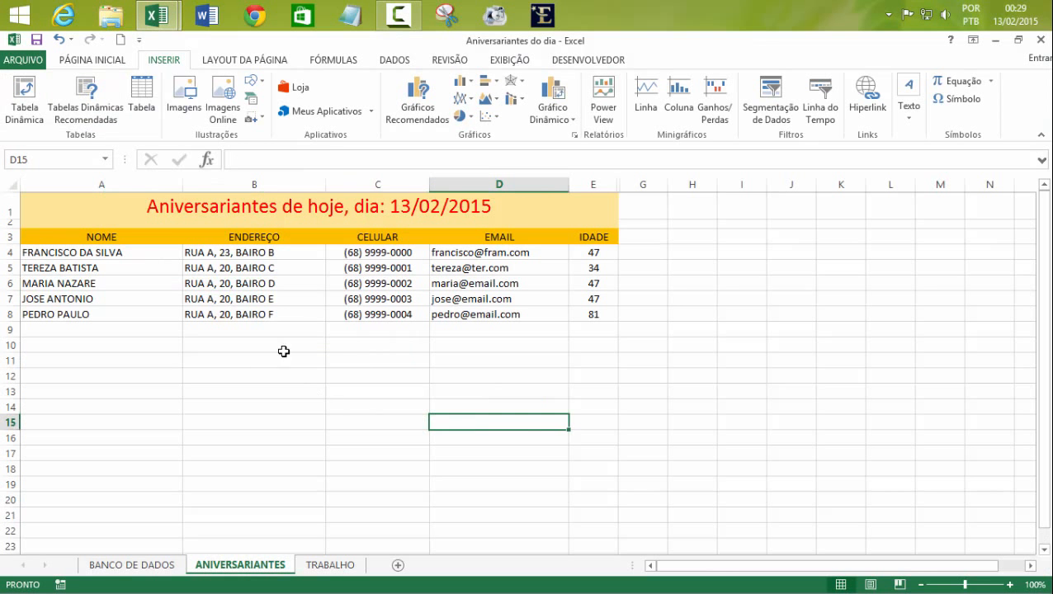
{"action": "left_click", "coordinate": [156, 564]}
{"action": "left_click", "coordinate": [240, 564]}
{"action": "left_click", "coordinate": [328, 565]}
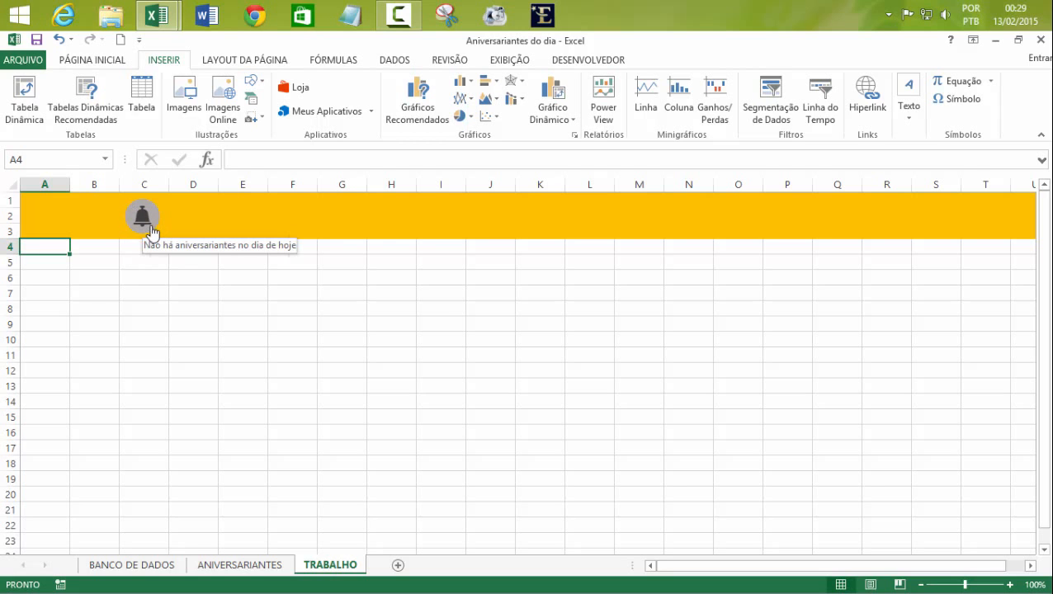
{"action": "left_click", "coordinate": [260, 566]}
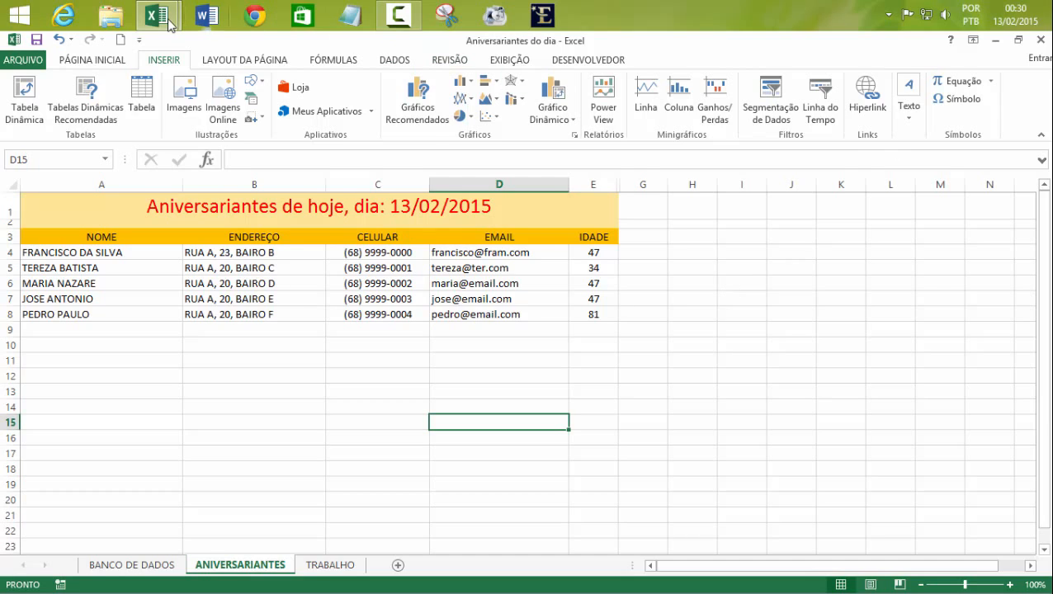
- In the VBA editor, create an empty Worksheet_Activate event procedure for Plan2 (ANIVERSARIANTES) and delete the SelectionChange stub
{"action": "mouse_move", "coordinate": [160, 18]}
{"action": "left_click", "coordinate": [266, 138]}
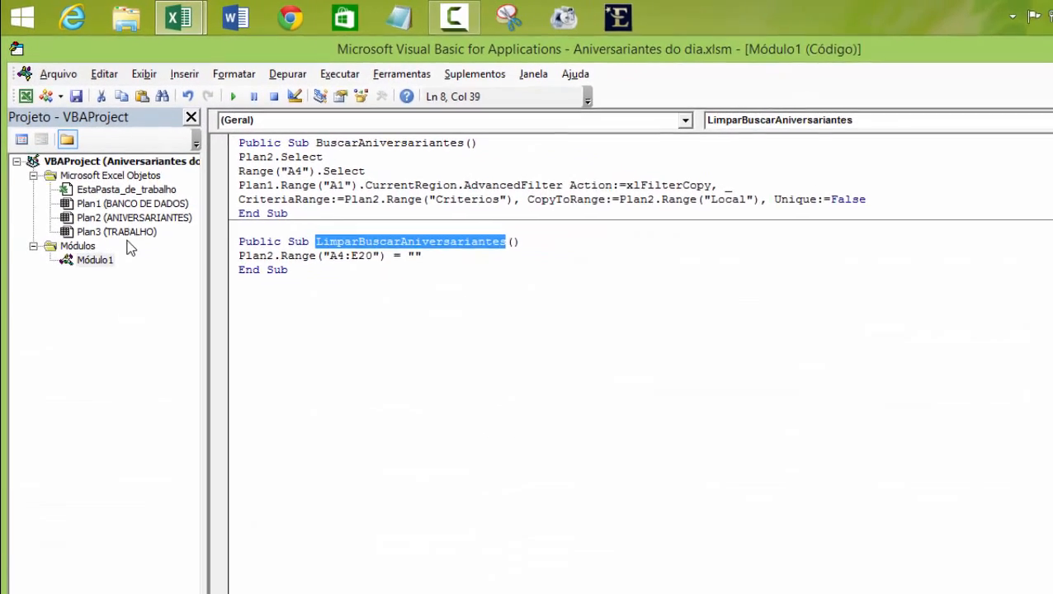
{"action": "left_click", "coordinate": [112, 218]}
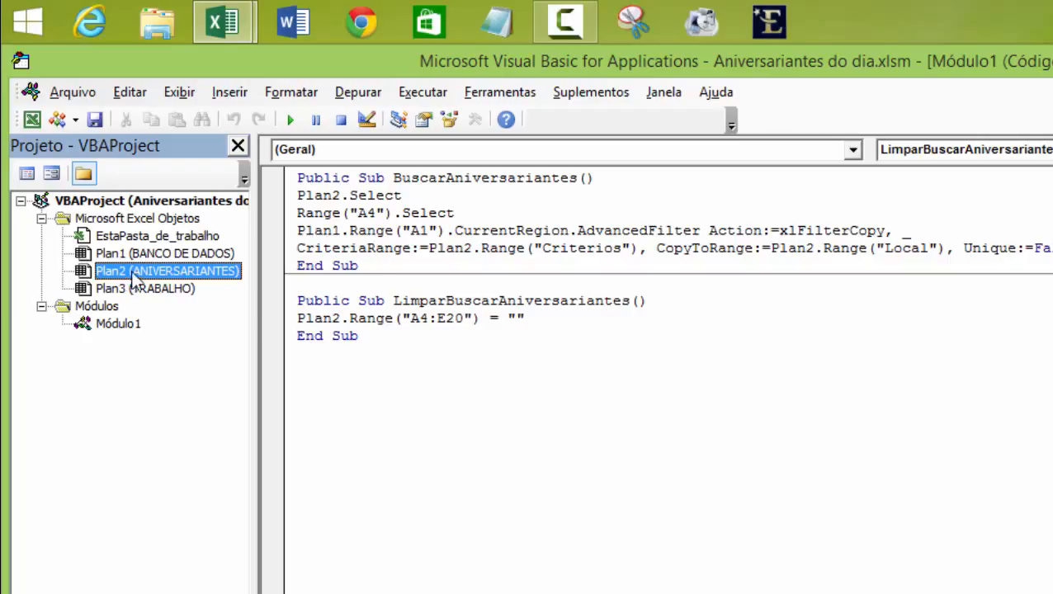
{"action": "double_click", "coordinate": [141, 278]}
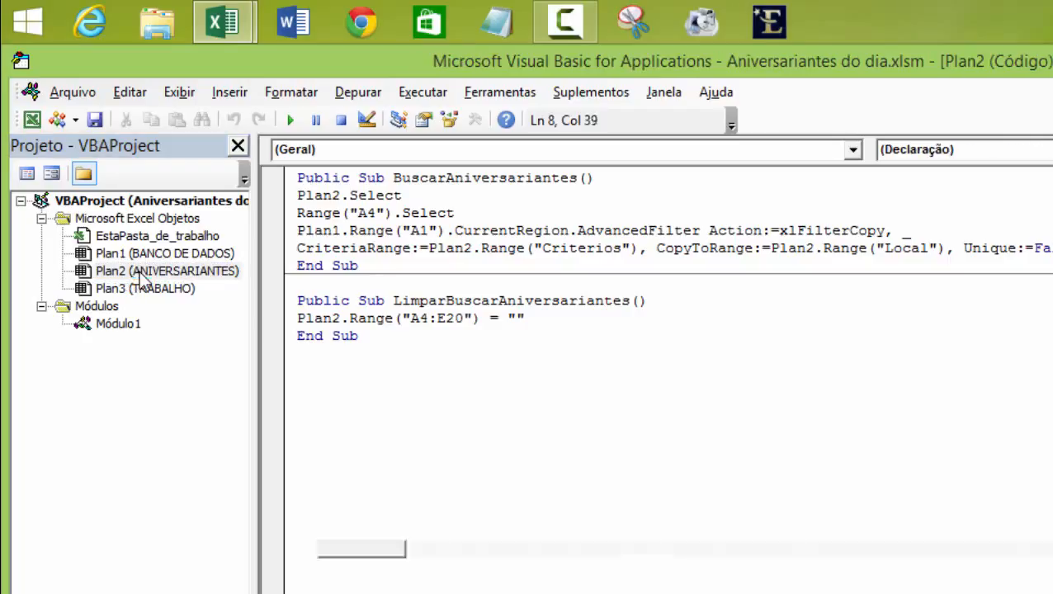
{"action": "left_click", "coordinate": [859, 156]}
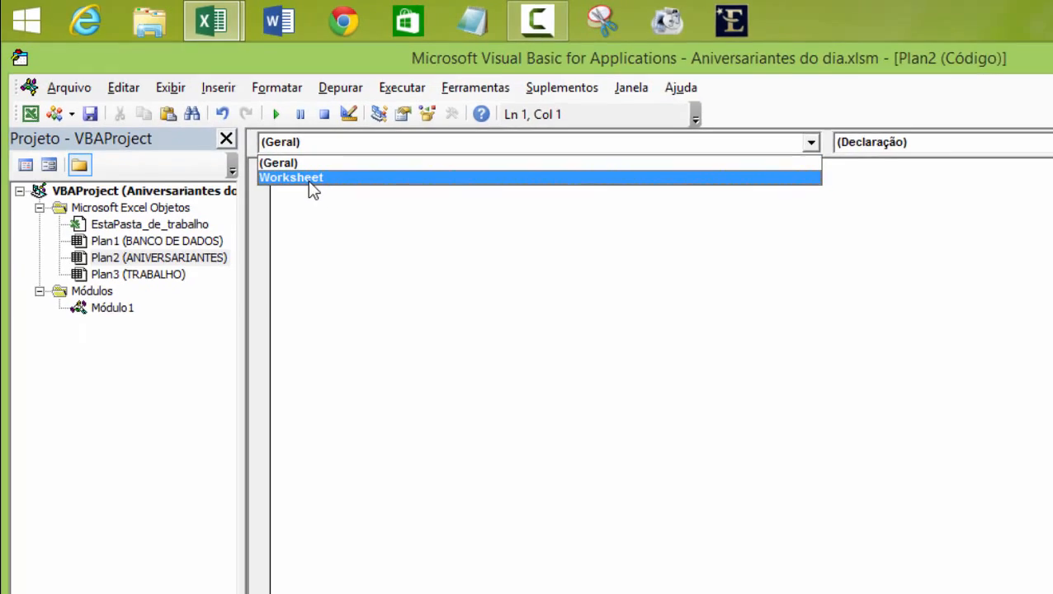
{"action": "left_click", "coordinate": [310, 178]}
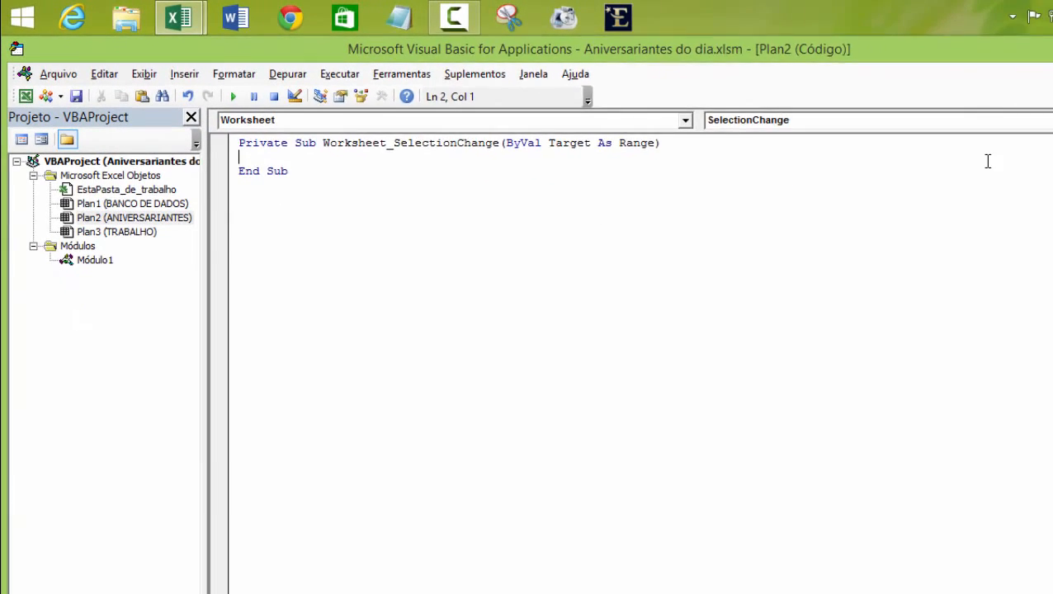
{"action": "left_click", "coordinate": [1028, 105]}
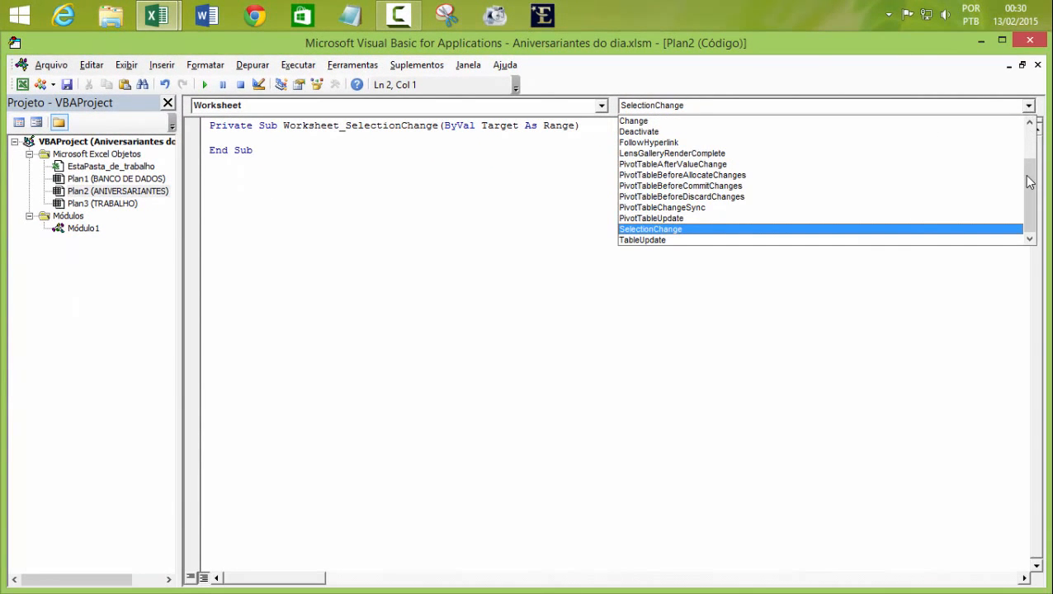
{"action": "scroll", "coordinate": [1027, 164], "scroll_direction": "up", "scroll_amount": 2}
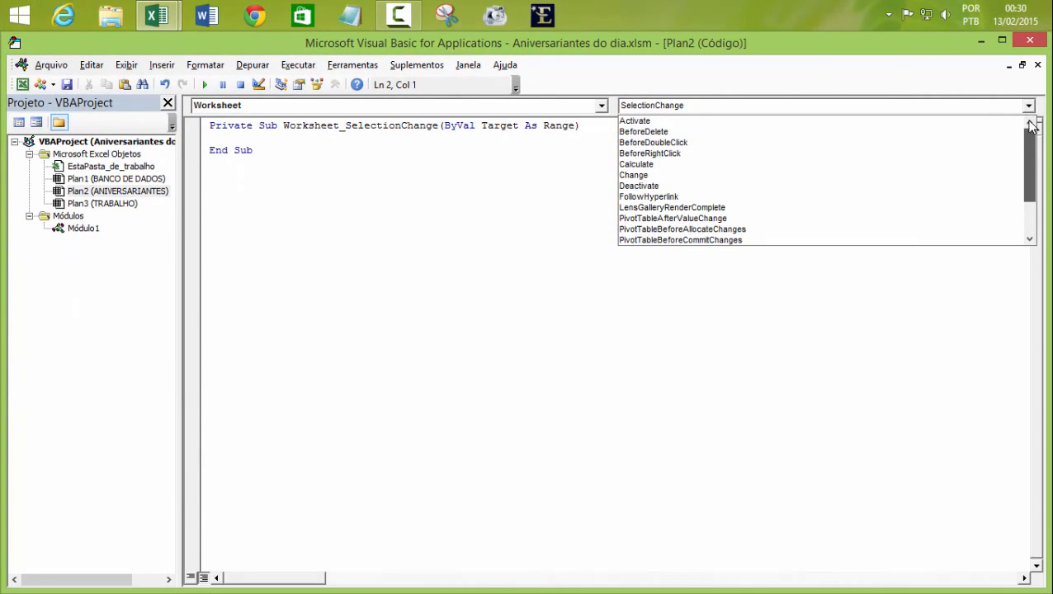
{"action": "left_click", "coordinate": [636, 122]}
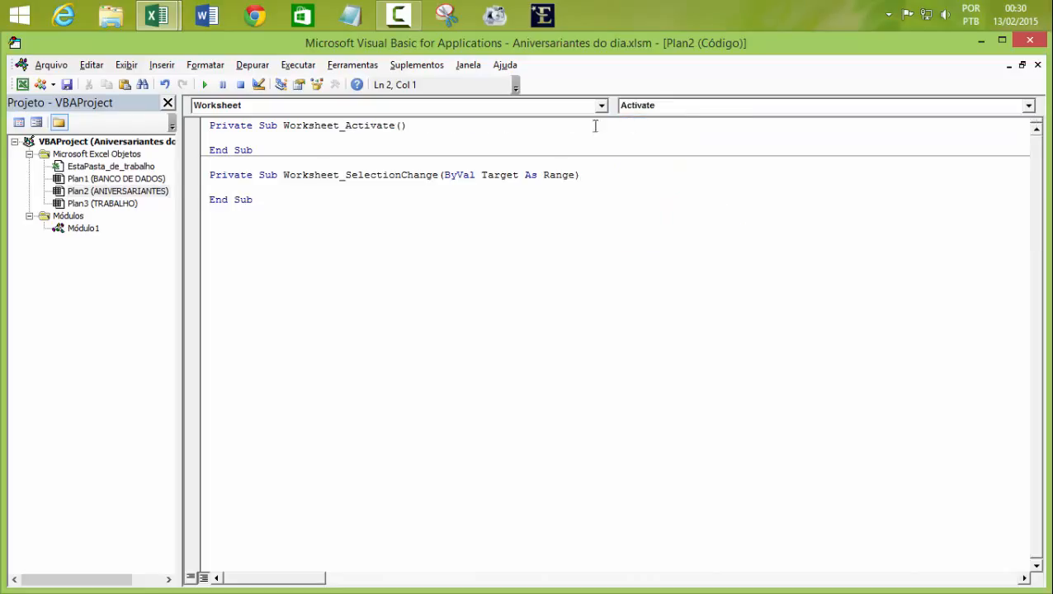
{"action": "left_click_drag", "start_coordinate": [211, 176], "coordinate": [301, 205]}
{"action": "key", "text": "Delete"}
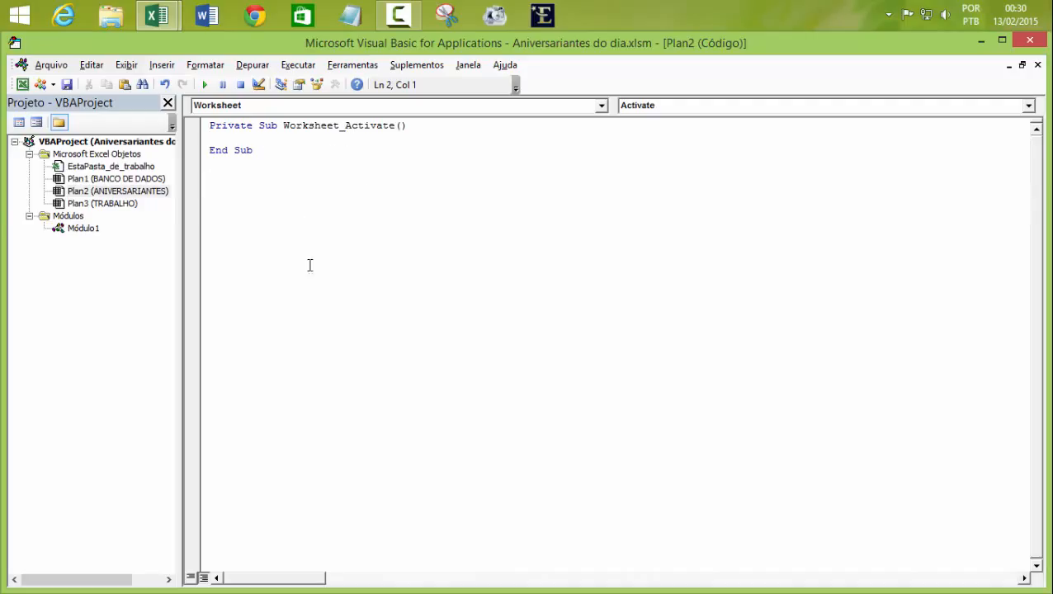
- Check the clearing macro's name in Módulo1 and add "Call LimparBuscarAniversariantes" to Plan2's Worksheet_Activate procedure
{"action": "double_click", "coordinate": [82, 229]}
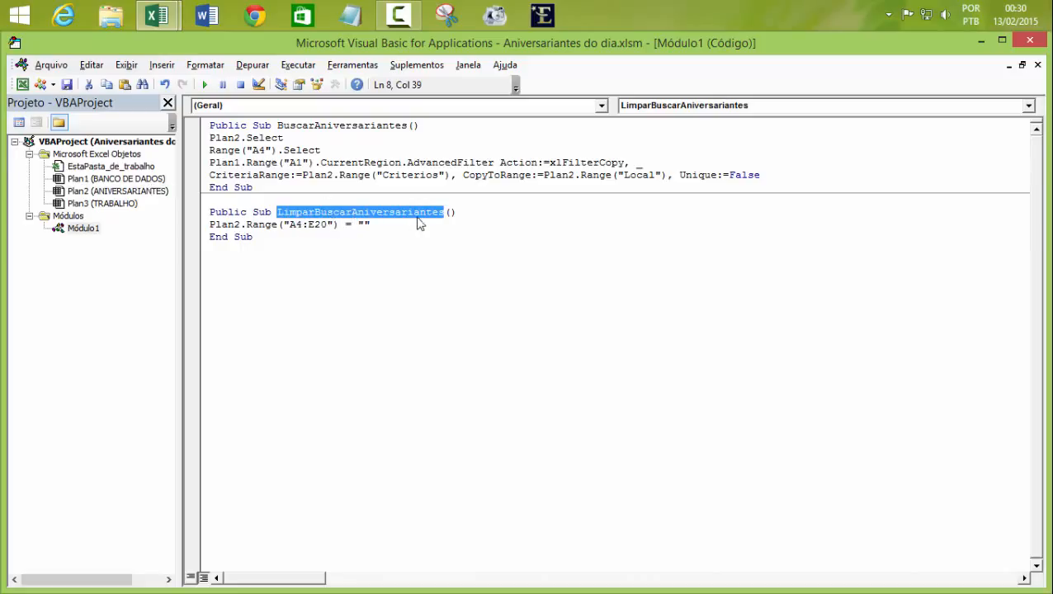
{"action": "double_click", "coordinate": [117, 190]}
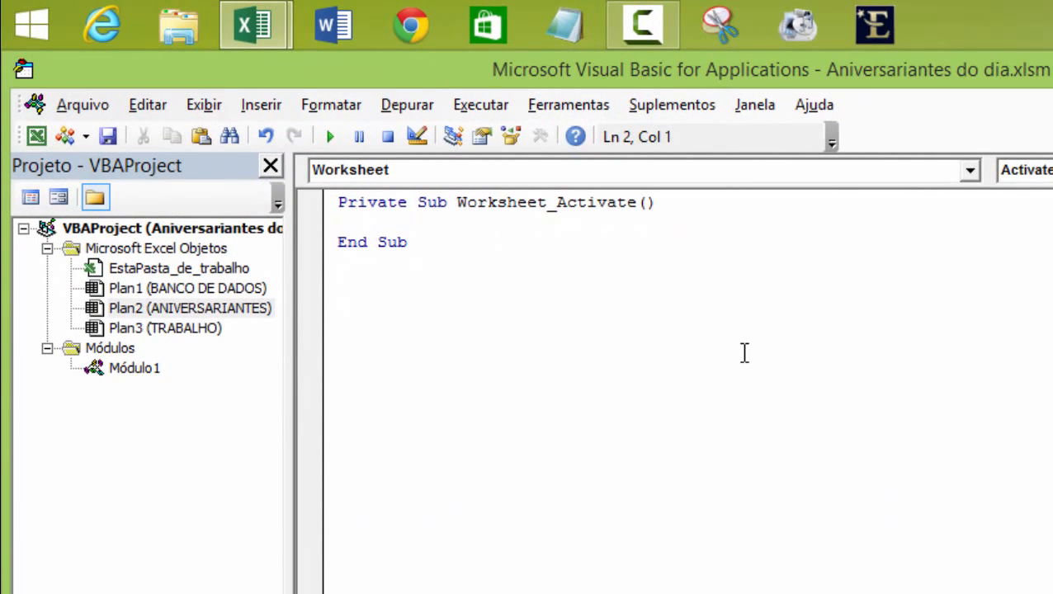
{"action": "type", "text": "call"}
{"action": "type", "text": "LimparBuscarAniversariantes"}
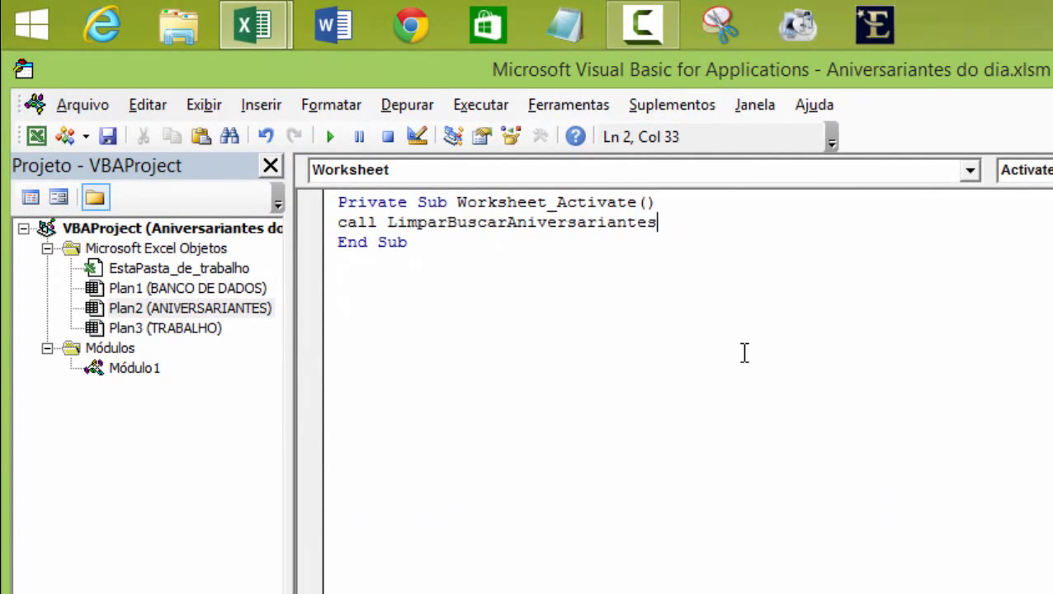
{"action": "left_click", "coordinate": [734, 412]}
- Switch to the workbook and test the Activate event by leaving ANIVERSARIANTES for TRABALHO and returning to it
{"action": "mouse_move", "coordinate": [266, 33]}
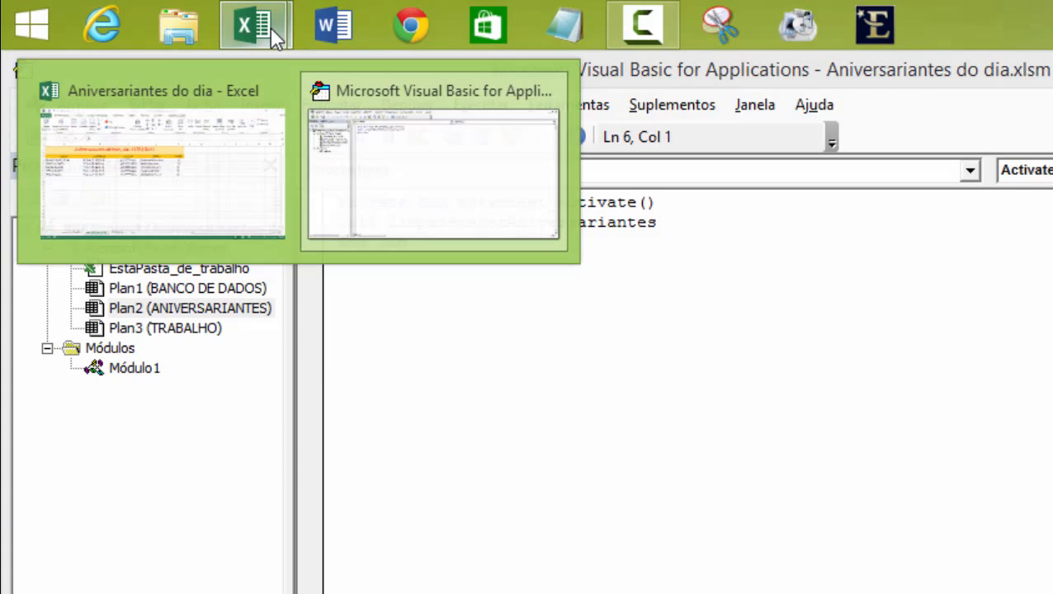
{"action": "left_click", "coordinate": [191, 178]}
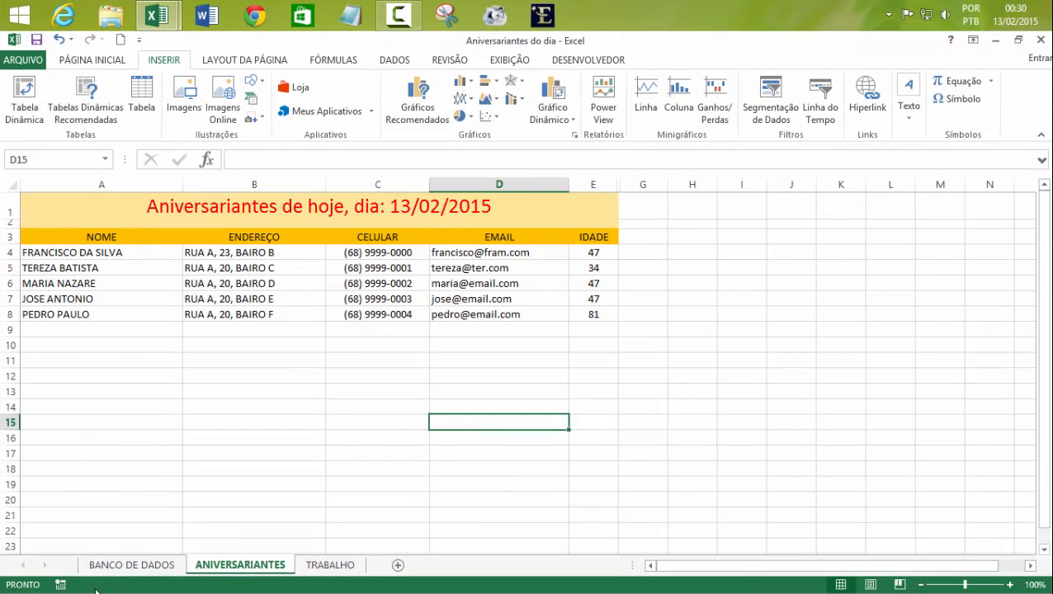
{"action": "left_click", "coordinate": [338, 568]}
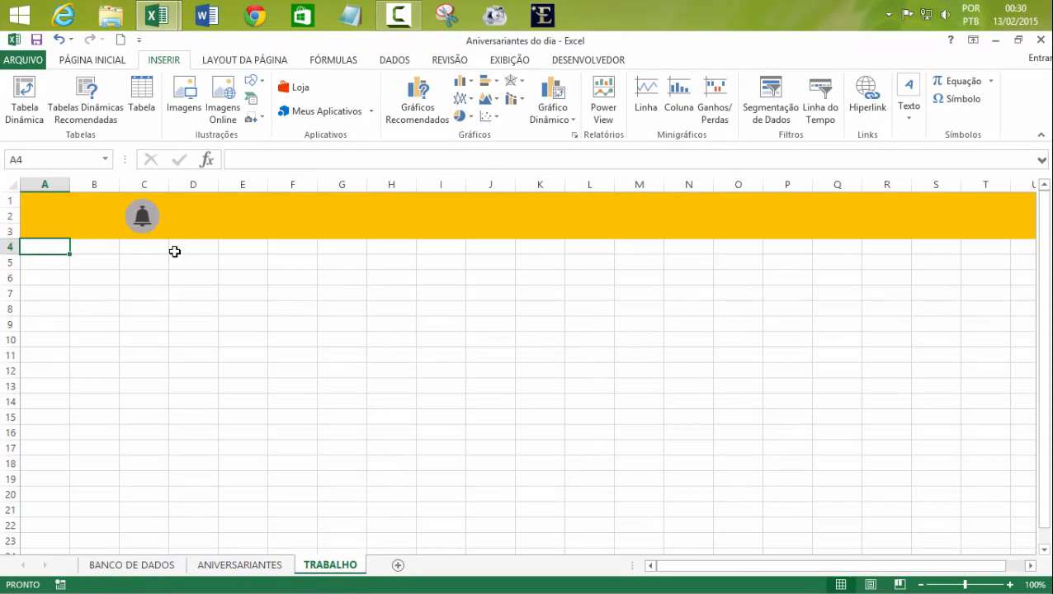
{"action": "left_click", "coordinate": [235, 566]}
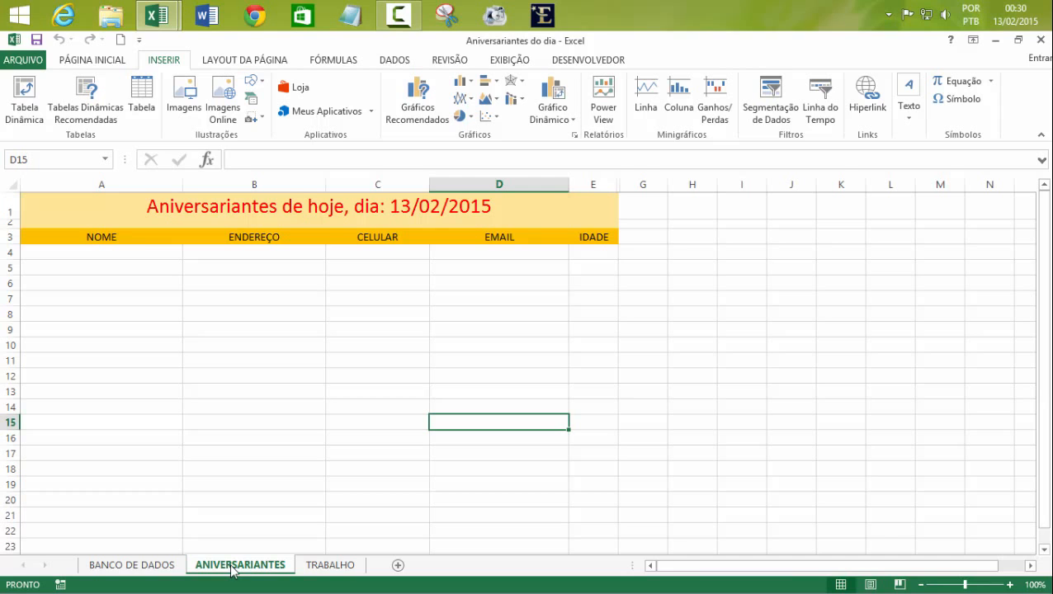
{"action": "left_click_drag", "start_coordinate": [117, 249], "coordinate": [566, 357]}
{"action": "left_click", "coordinate": [629, 297]}
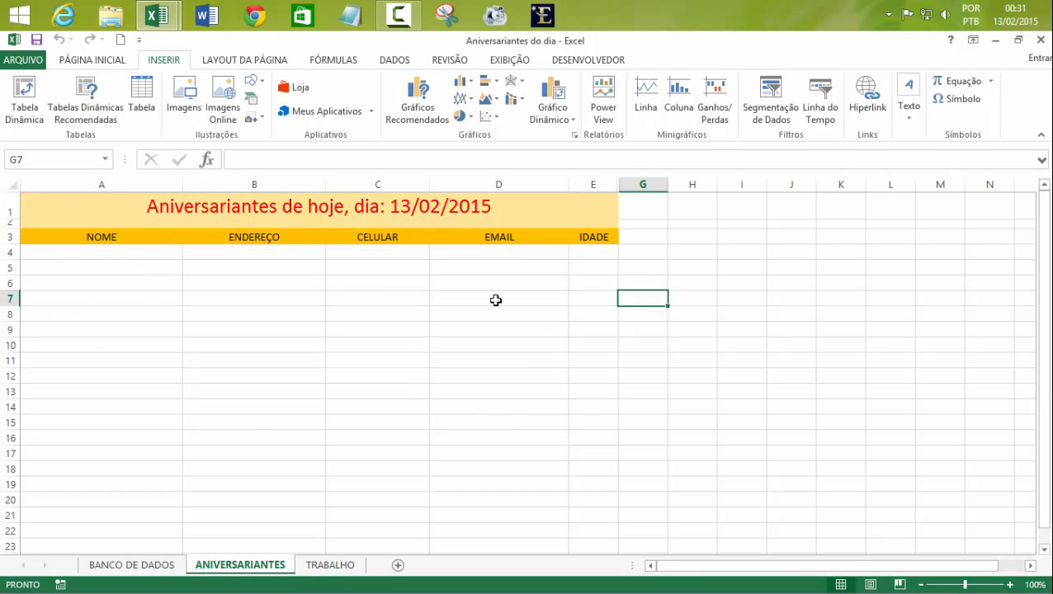
- Retest the Activate event by entering ANIVERSARIANTES from both TRABALHO and BANCO DE DADOS, inspecting the list area each time
{"action": "left_click", "coordinate": [323, 567]}
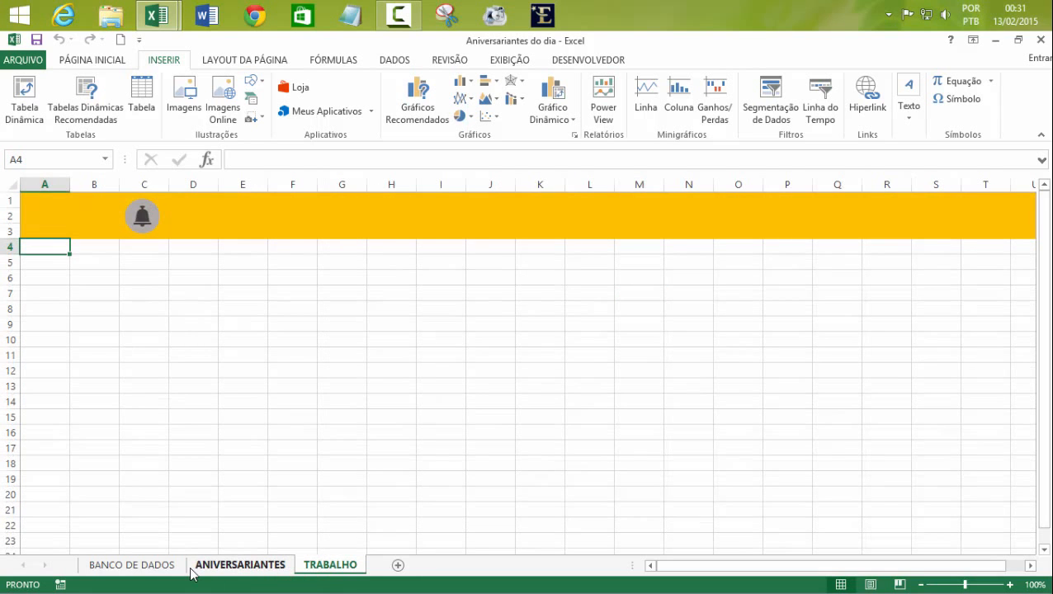
{"action": "left_click", "coordinate": [210, 568]}
{"action": "left_click", "coordinate": [264, 454]}
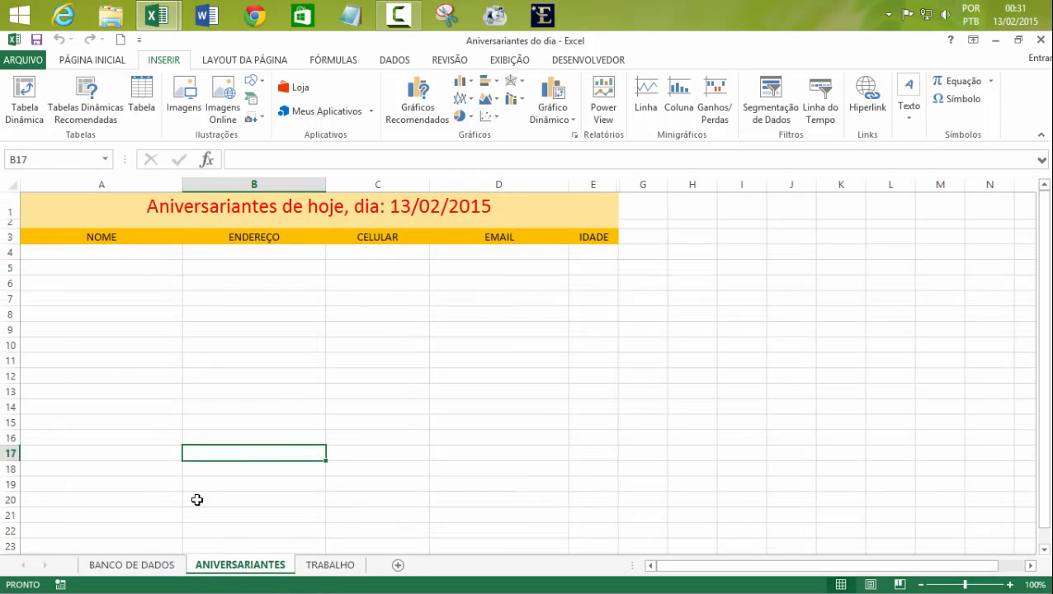
{"action": "left_click", "coordinate": [139, 568]}
{"action": "left_click", "coordinate": [238, 564]}
{"action": "left_click_drag", "start_coordinate": [249, 261], "coordinate": [285, 369]}
{"action": "left_click", "coordinate": [643, 327]}
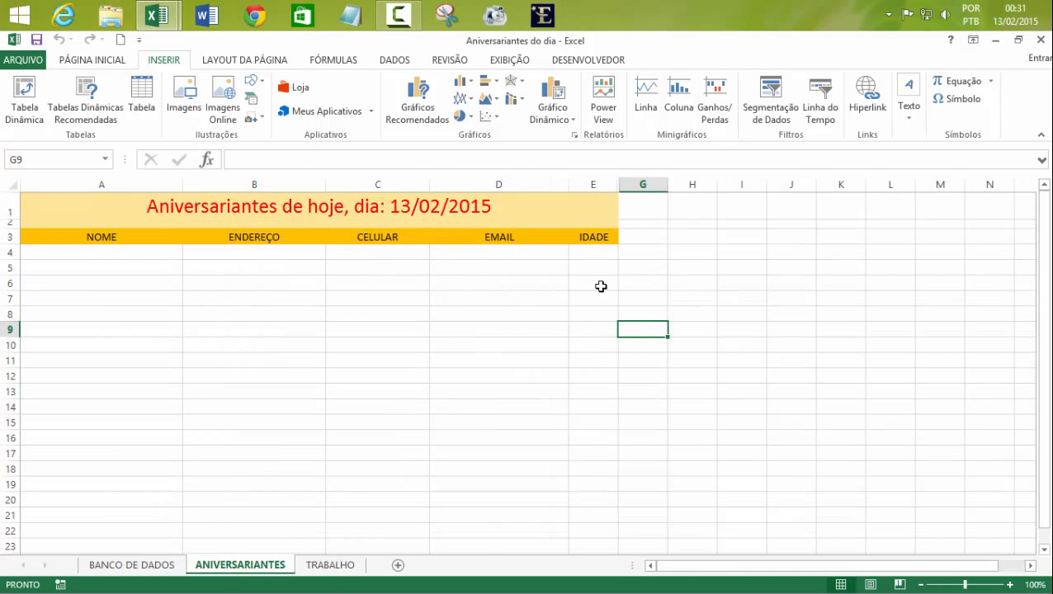
- Compare the CONTADOR cell on BANCO DE DADOS with the list area on ANIVERSARIANTES and the bell on TRABALHO
{"action": "left_click", "coordinate": [331, 565]}
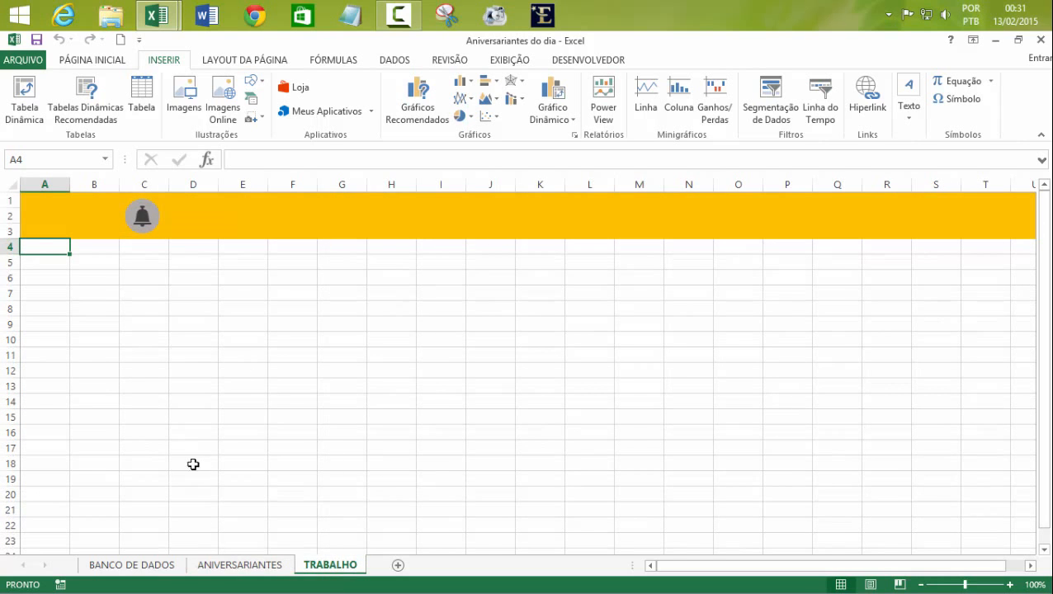
{"action": "left_click", "coordinate": [160, 568]}
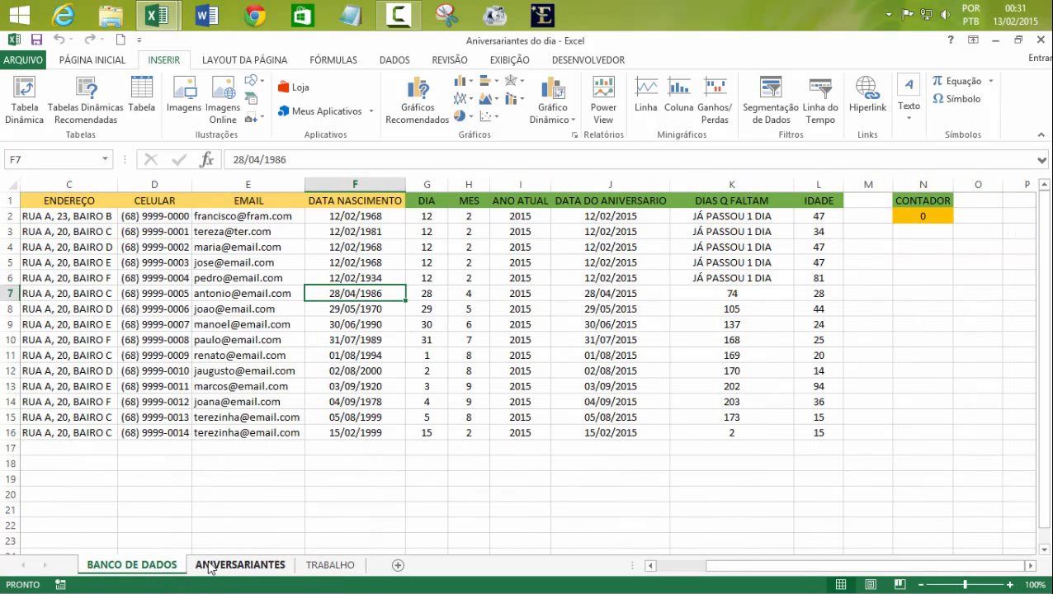
{"action": "left_click", "coordinate": [213, 566]}
{"action": "left_click", "coordinate": [561, 339]}
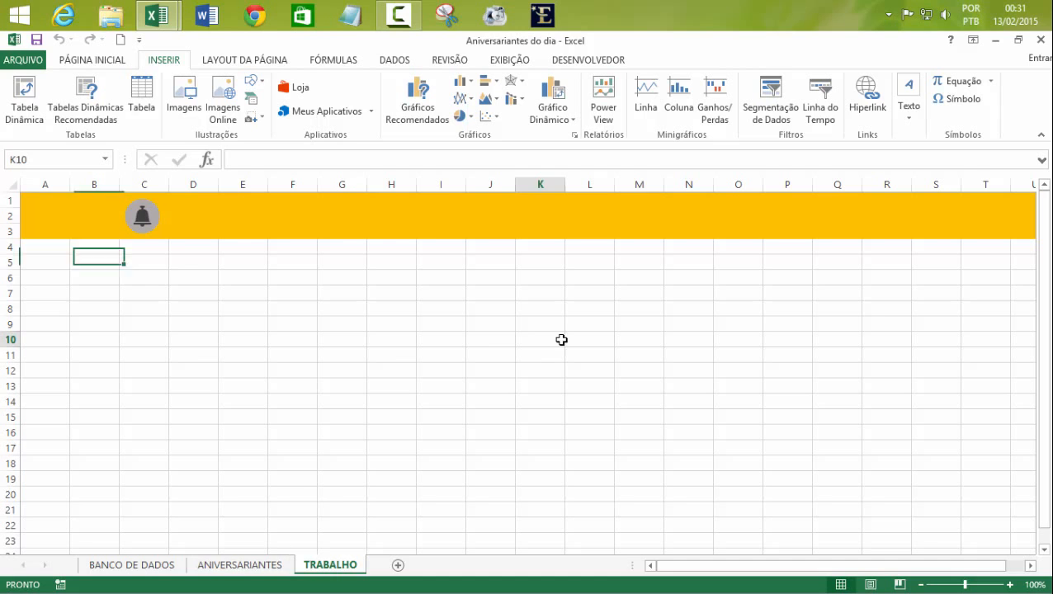
{"action": "left_click", "coordinate": [277, 564]}
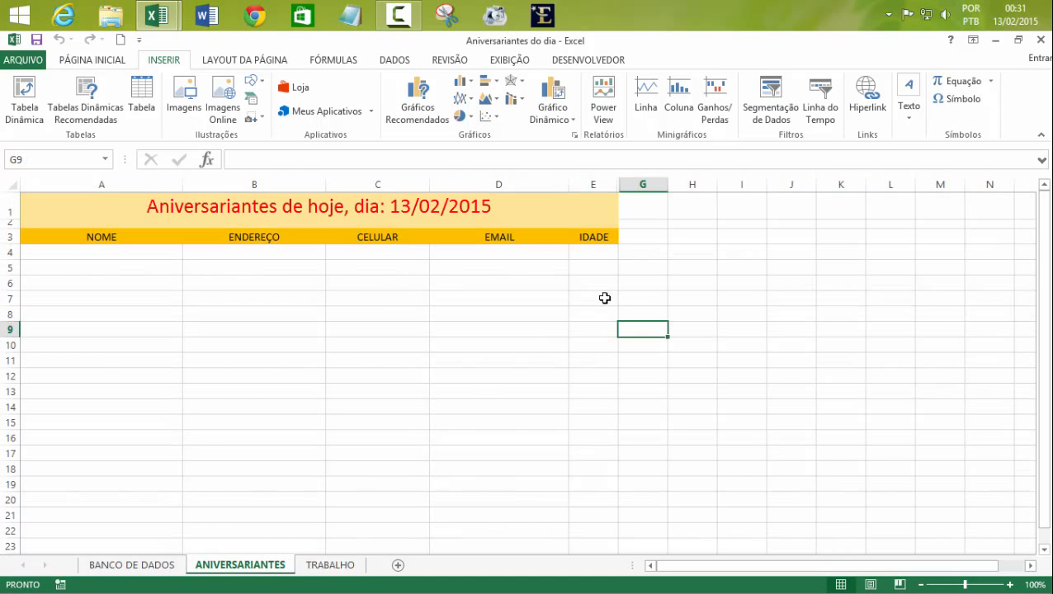
{"action": "left_click", "coordinate": [841, 392]}
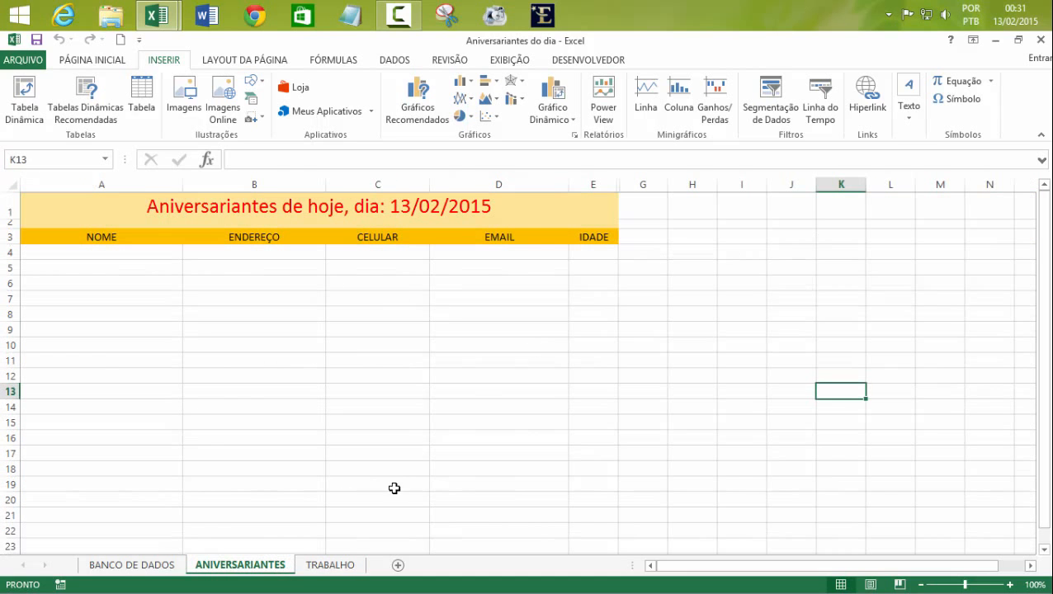
{"action": "left_click", "coordinate": [330, 564]}
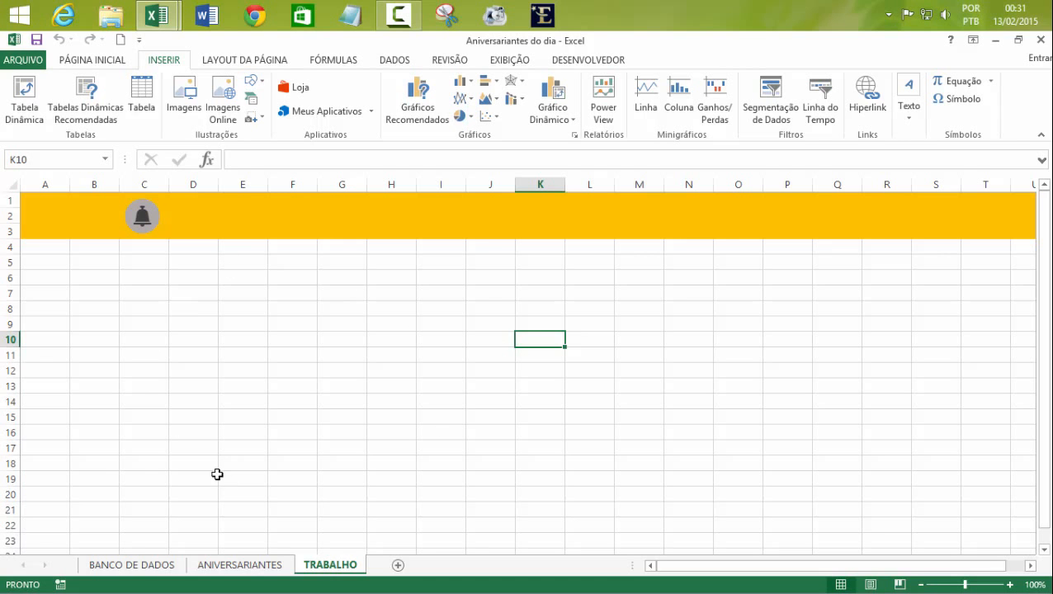
{"action": "left_click", "coordinate": [132, 564]}
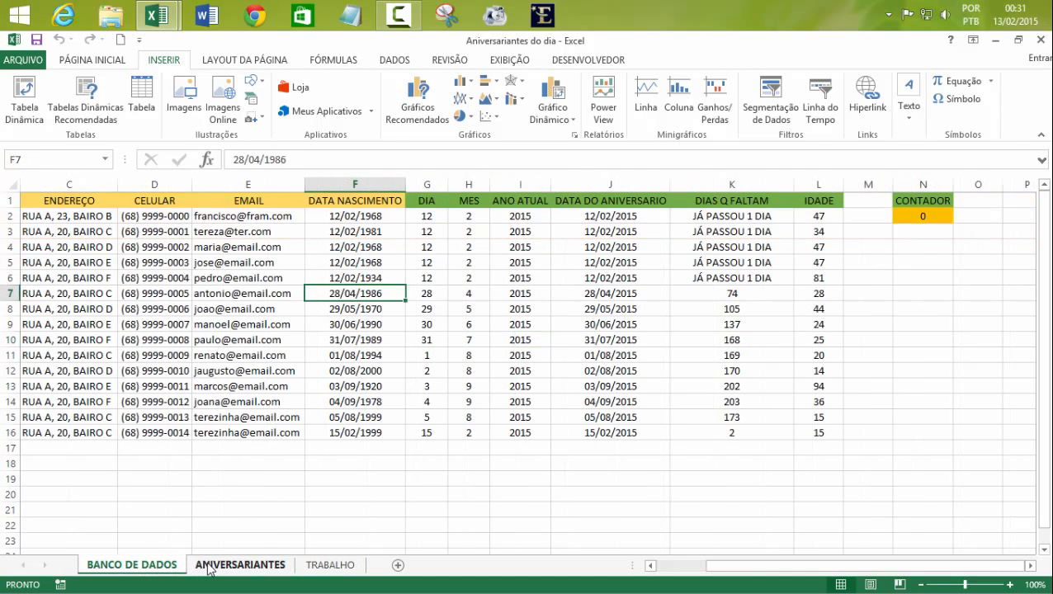
{"action": "left_click", "coordinate": [235, 564]}
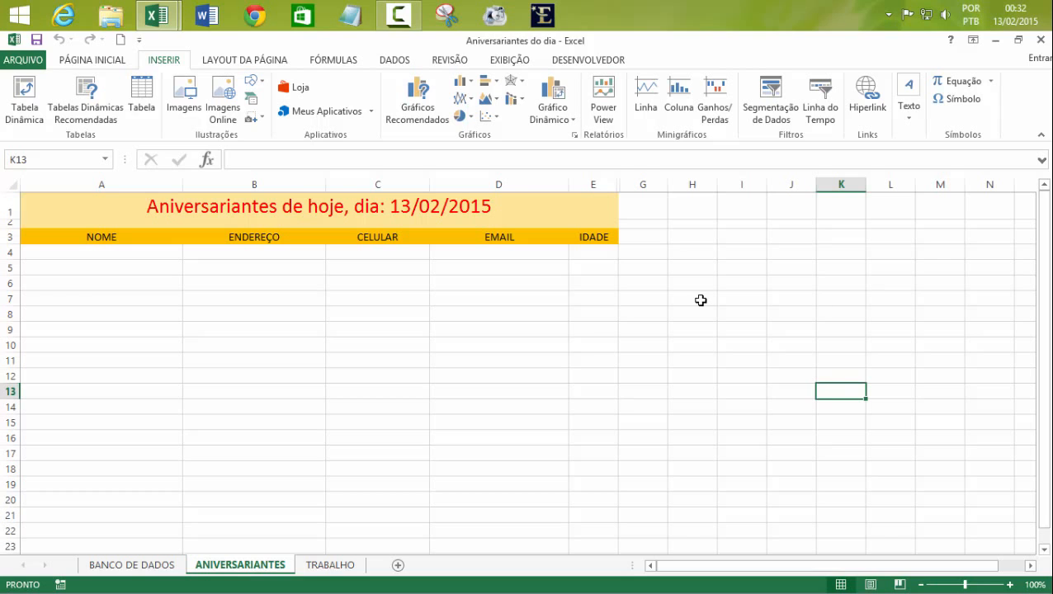
{"action": "left_click", "coordinate": [330, 564]}
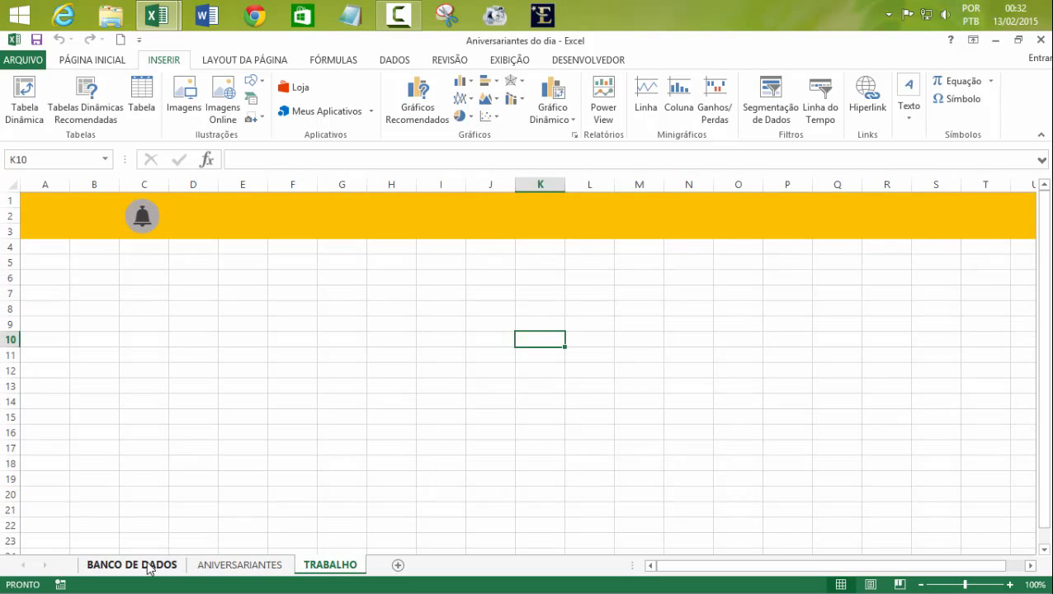
{"action": "left_click", "coordinate": [197, 566]}
{"action": "left_click", "coordinate": [145, 566]}
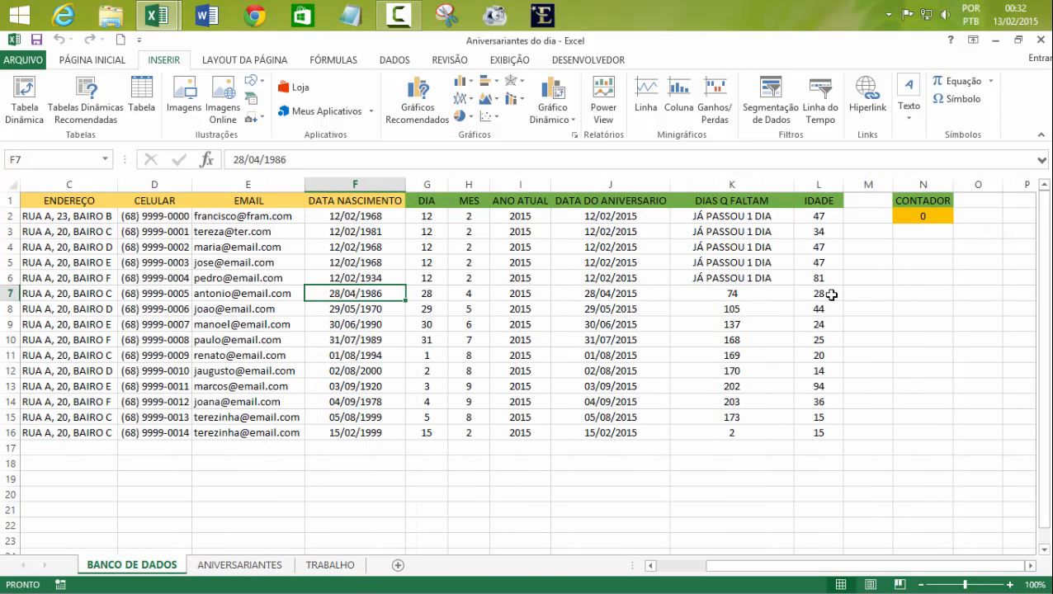